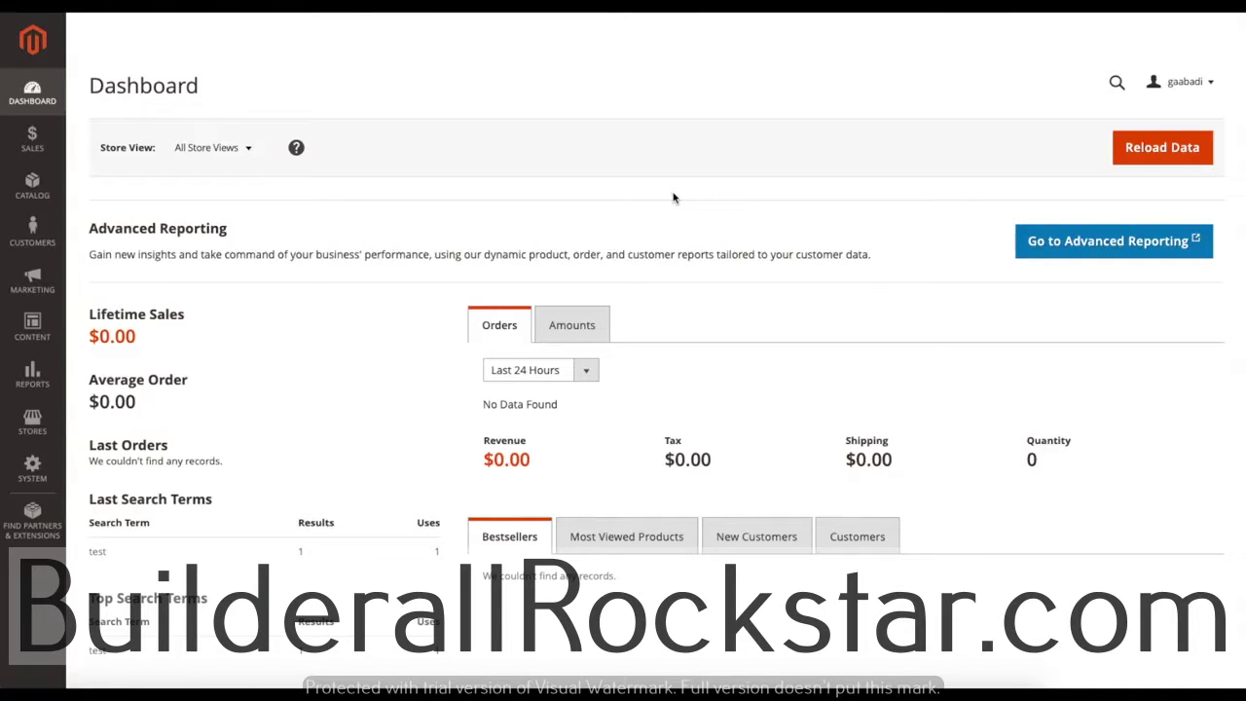
Step: Open the catalog's product list and look through the existing products
{"action": "left_click", "coordinate": [37, 197]}
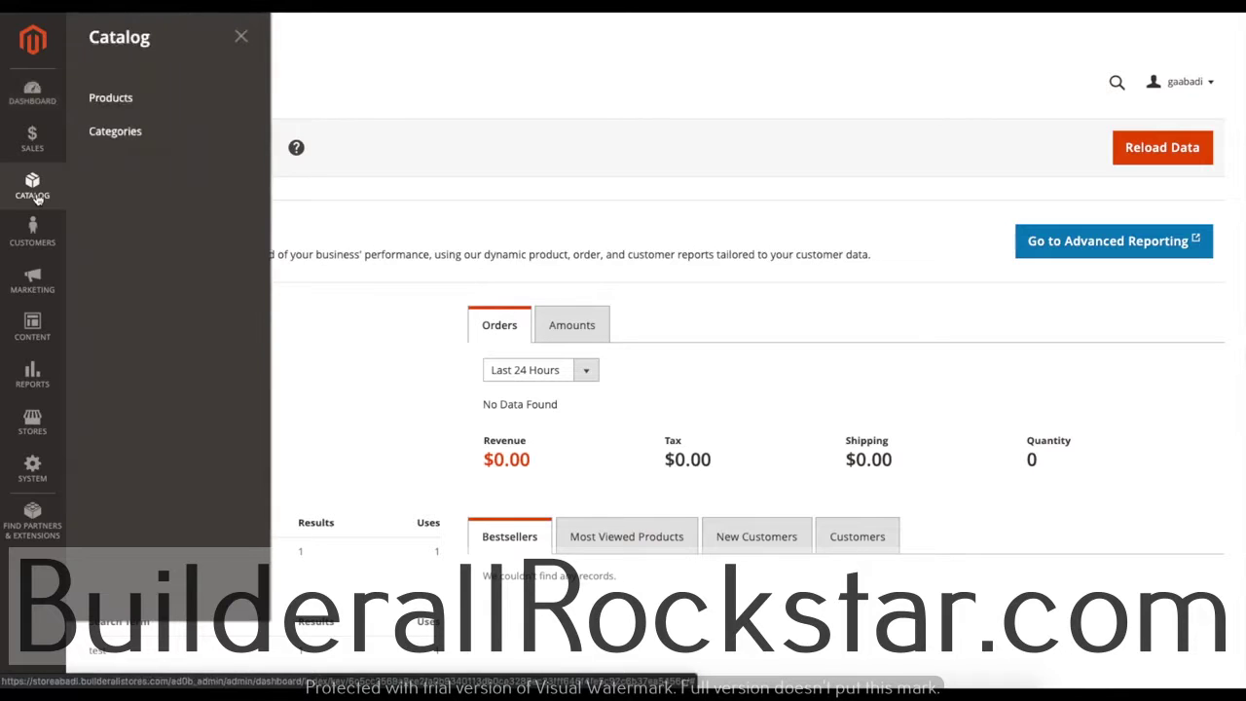
{"action": "left_click", "coordinate": [122, 96]}
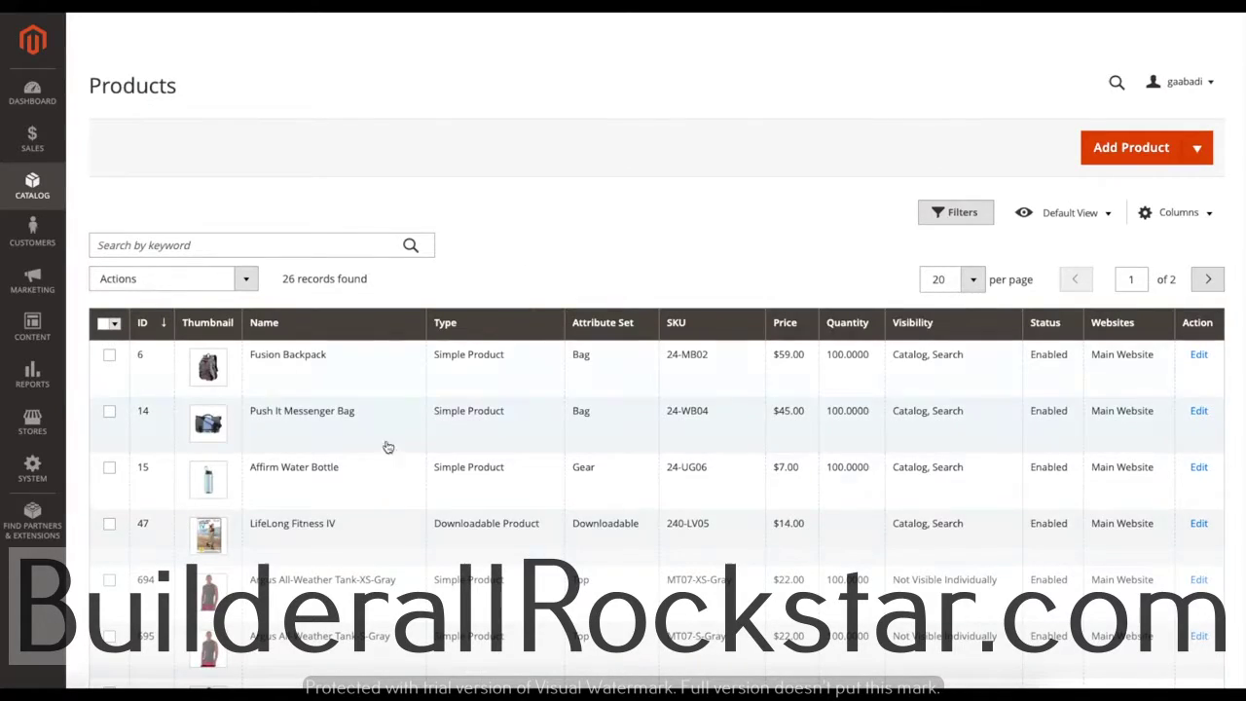
{"action": "scroll", "coordinate": [403, 431], "scroll_direction": "down", "scroll_amount": 4}
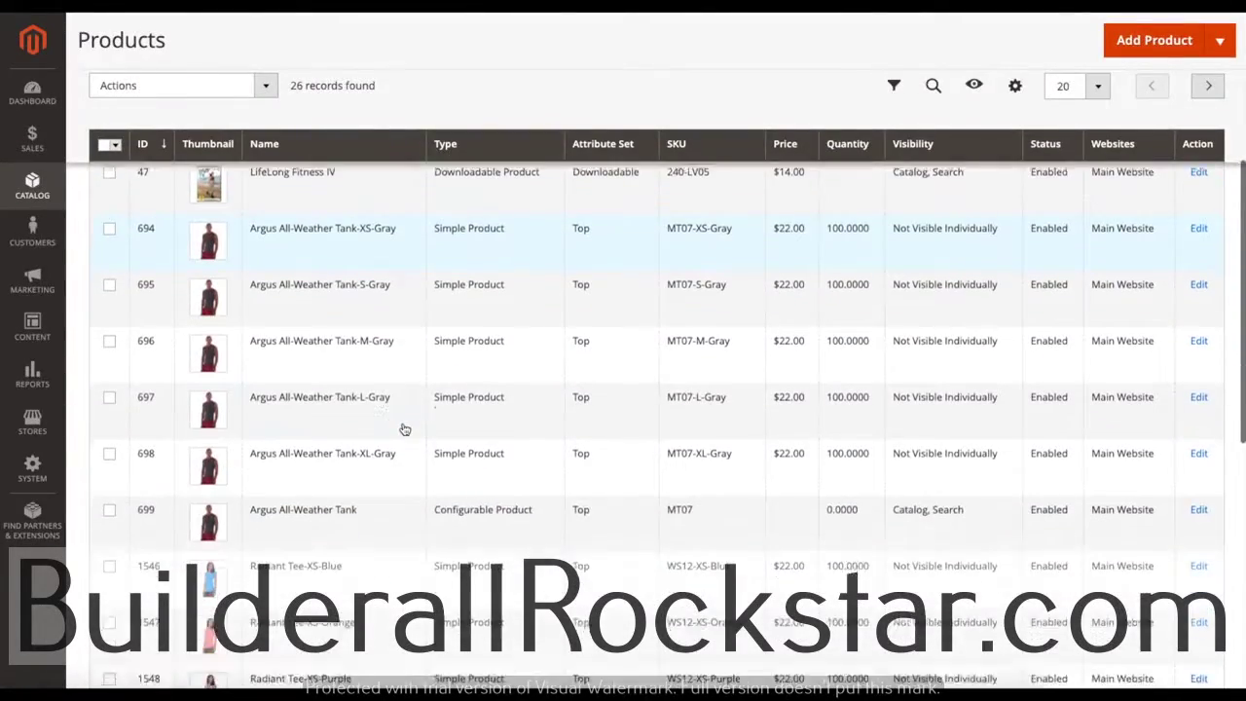
{"action": "scroll", "coordinate": [404, 429], "scroll_direction": "up", "scroll_amount": 5}
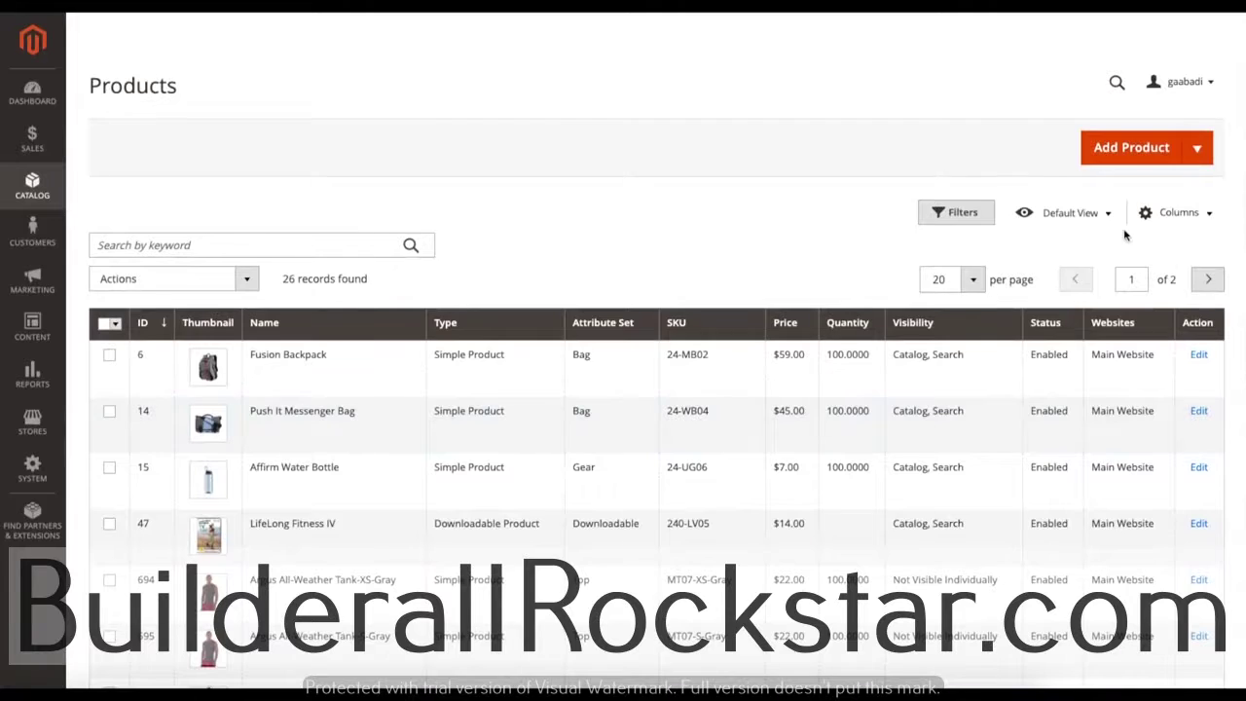
Step: Start a new simple product and look over its blank form
{"action": "left_click", "coordinate": [1198, 153]}
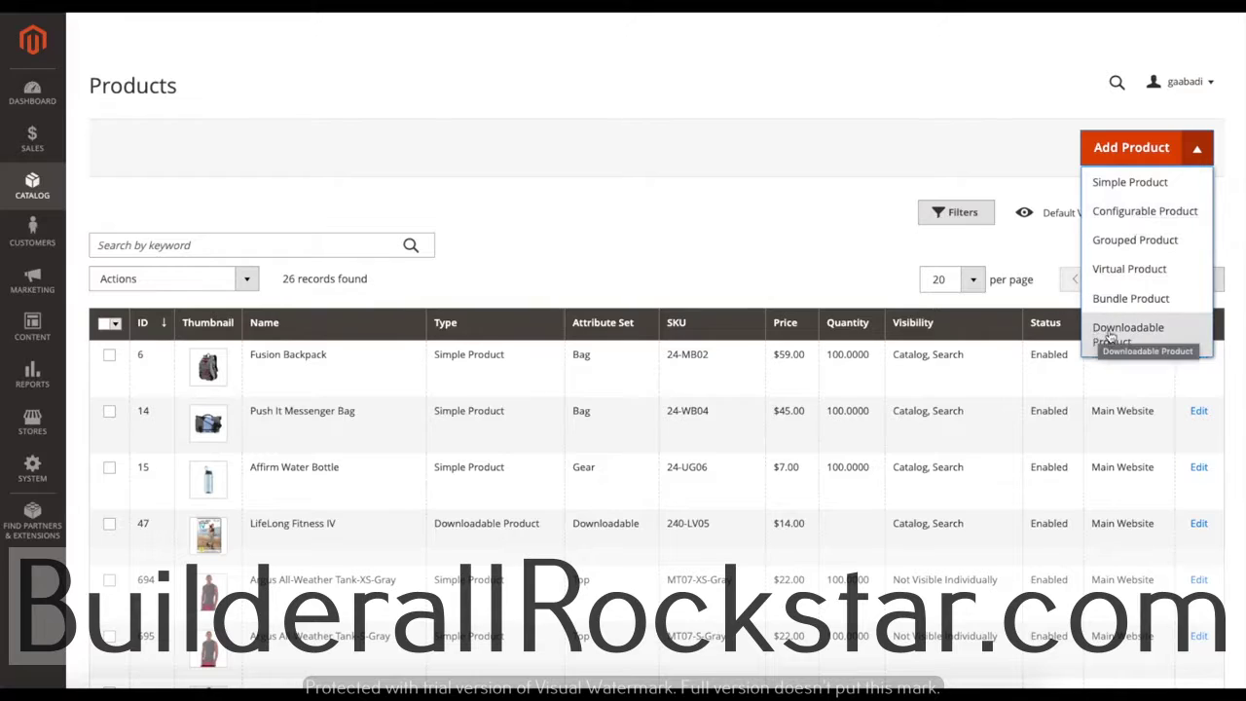
{"action": "left_click", "coordinate": [1135, 185]}
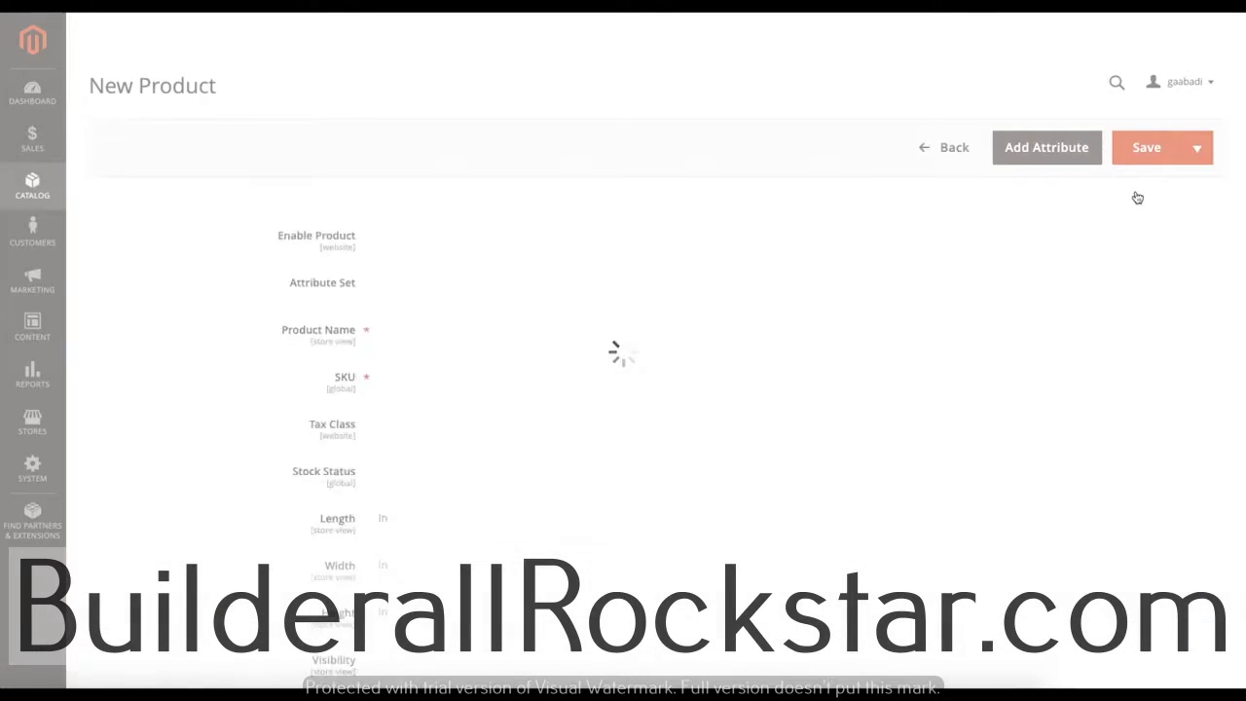
{"action": "scroll", "coordinate": [1137, 198], "scroll_direction": "down", "scroll_amount": 5}
{"action": "scroll", "coordinate": [593, 240], "scroll_direction": "up", "scroll_amount": 5}
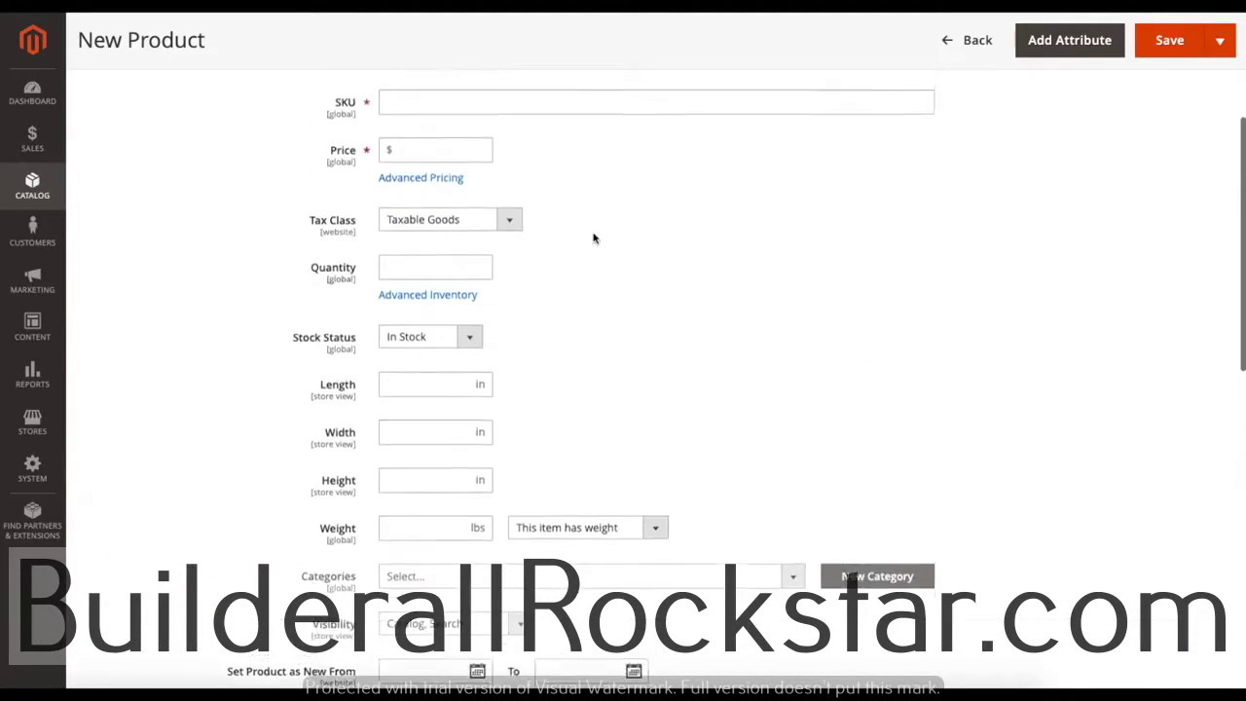
{"action": "scroll", "coordinate": [592, 240], "scroll_direction": "up", "scroll_amount": 1}
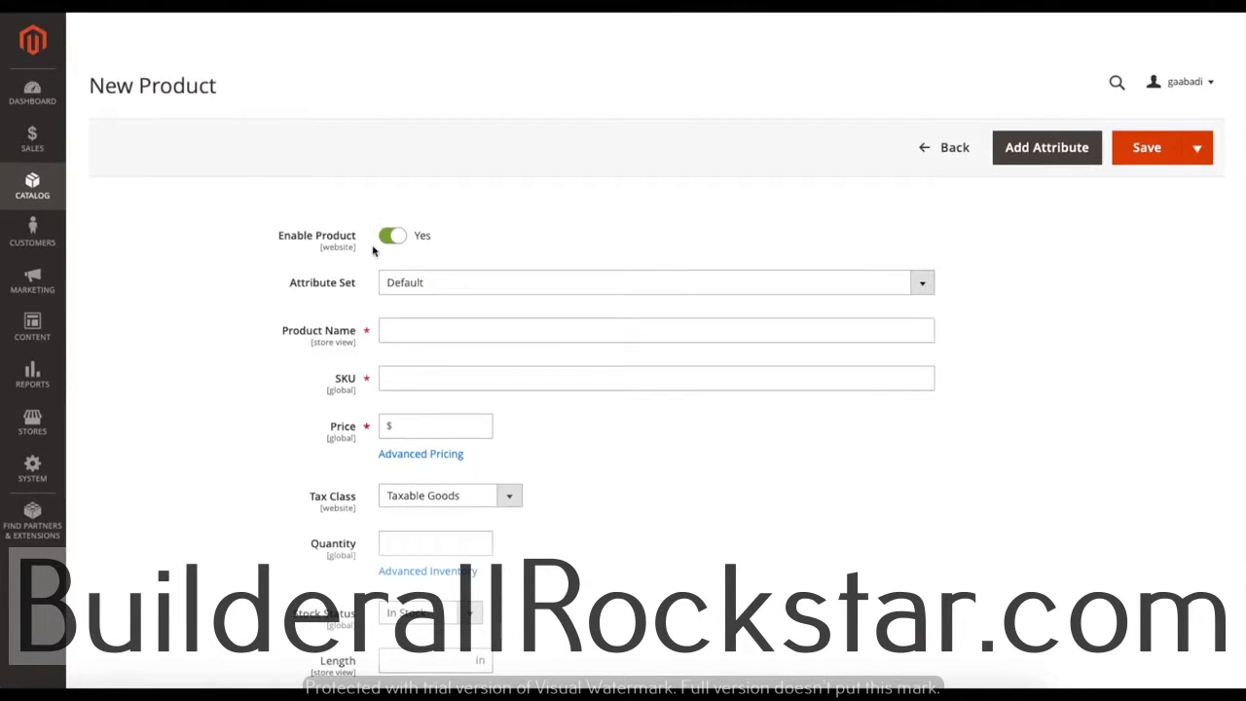
Step: Assign the Bag attribute set to the new product and name it "Tutorial"
{"action": "left_click", "coordinate": [438, 282]}
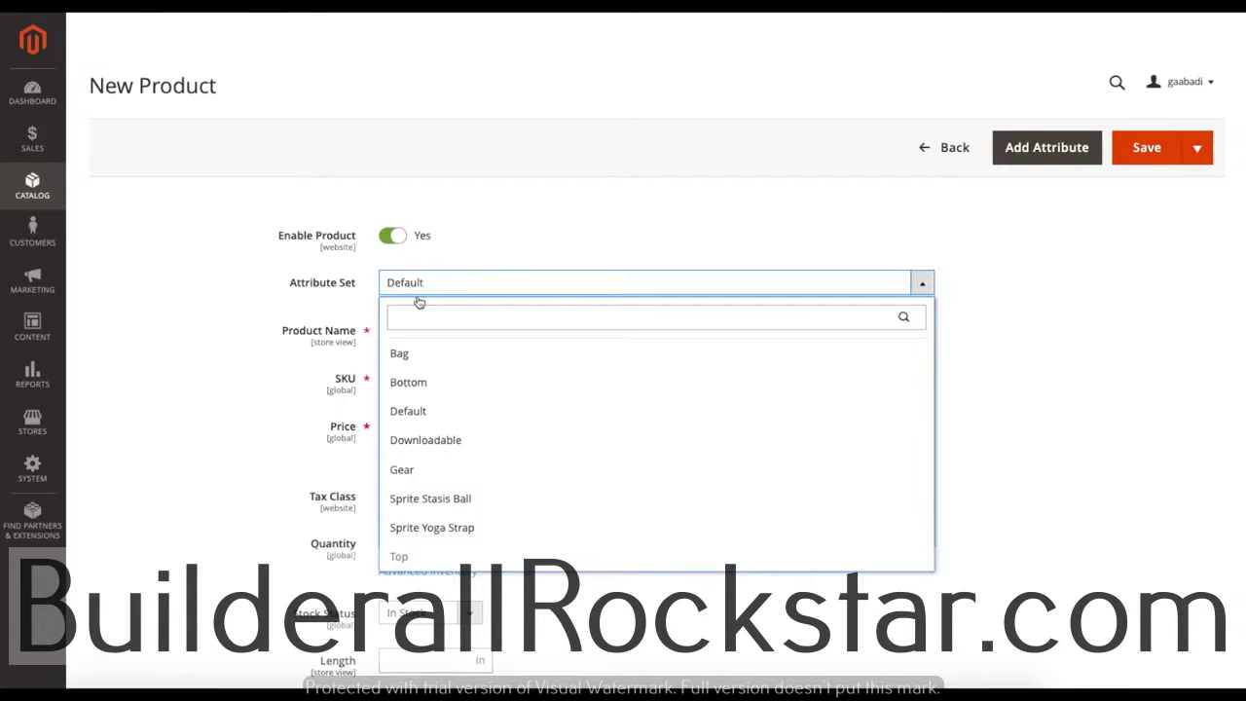
{"action": "scroll", "coordinate": [483, 403], "scroll_direction": "down", "scroll_amount": 2}
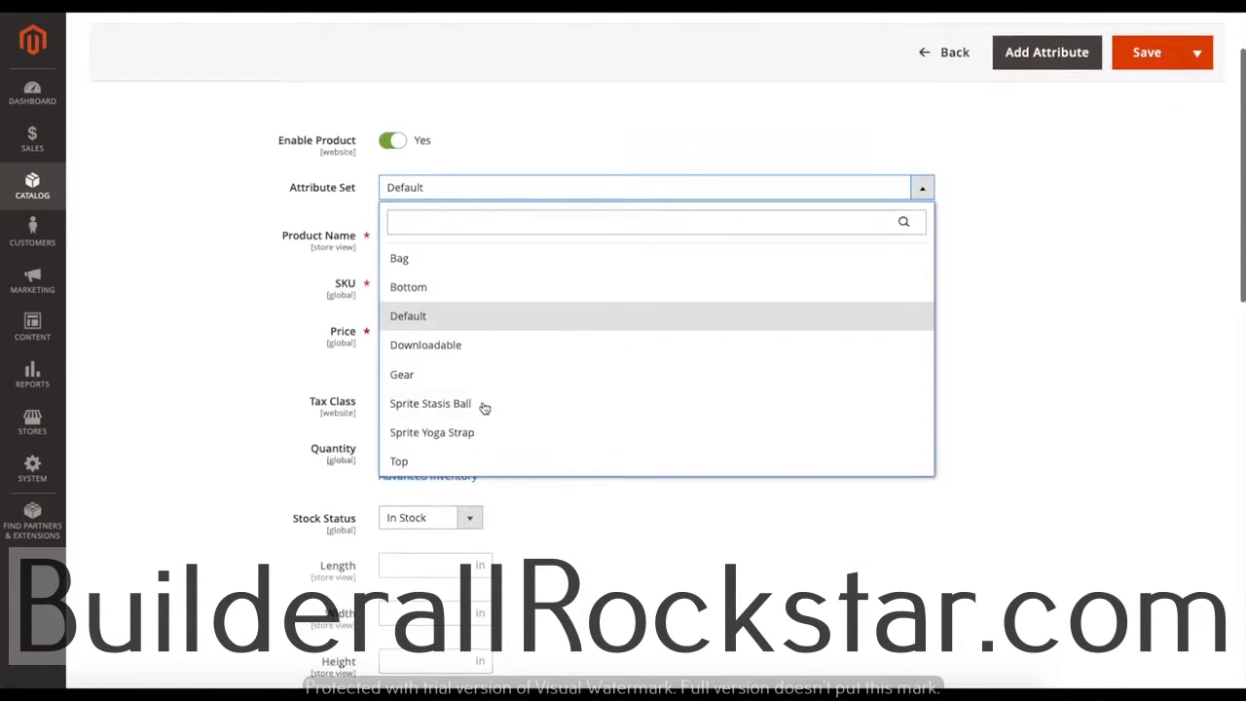
{"action": "scroll", "coordinate": [481, 406], "scroll_direction": "up", "scroll_amount": 2}
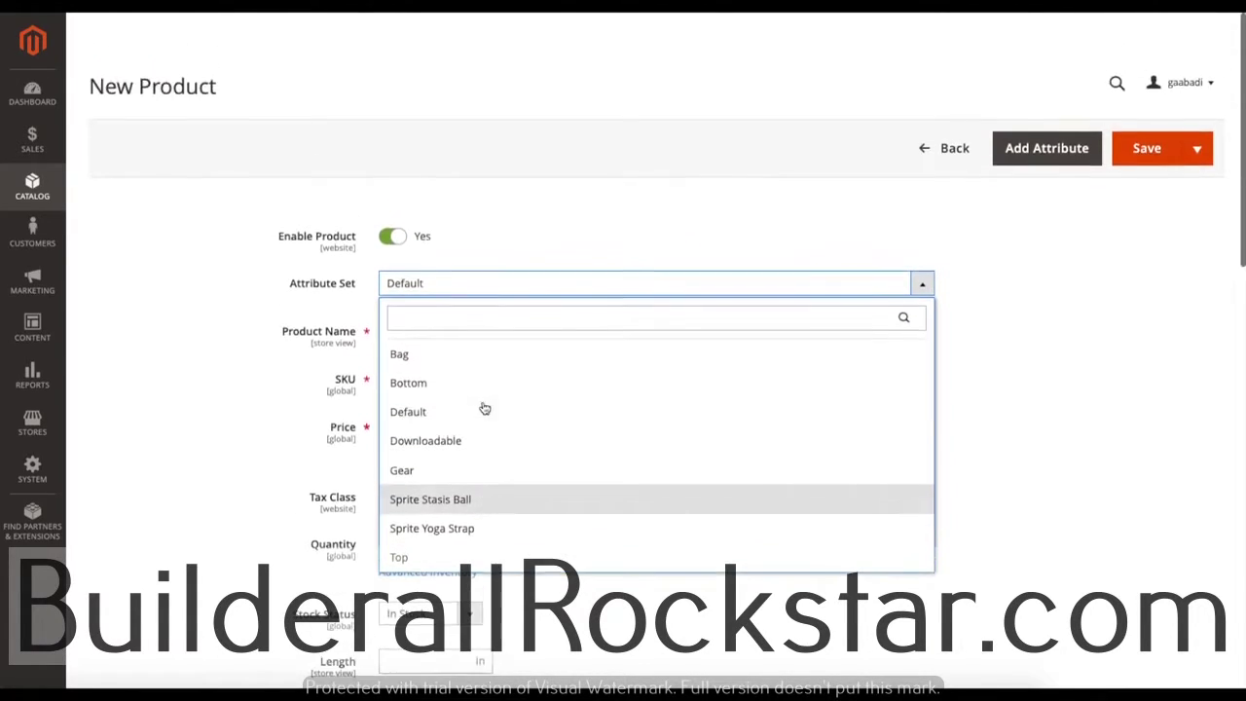
{"action": "left_click", "coordinate": [442, 362]}
{"action": "left_click", "coordinate": [424, 332]}
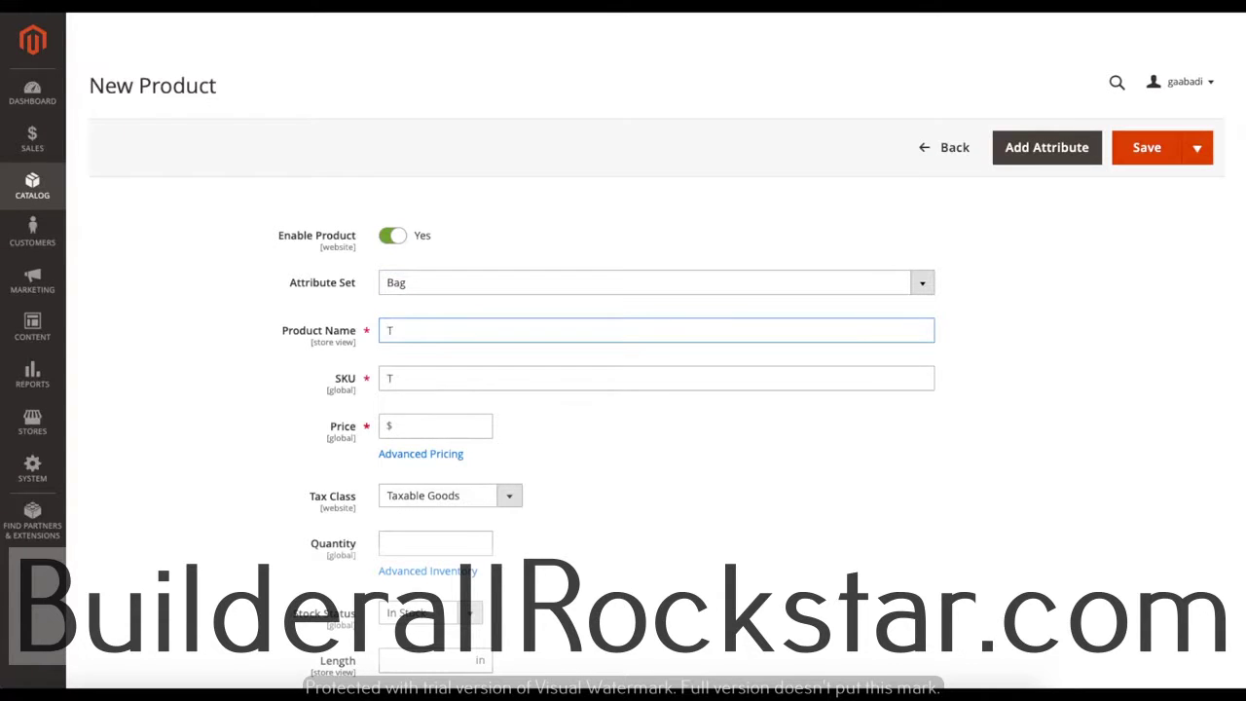
{"action": "type", "text": "Tutorial"}
Step: Set the product's price to $20.00 and choose Taxable Goods as its tax class
{"action": "scroll", "coordinate": [428, 352], "scroll_direction": "down", "scroll_amount": 1}
{"action": "left_click", "coordinate": [427, 347]}
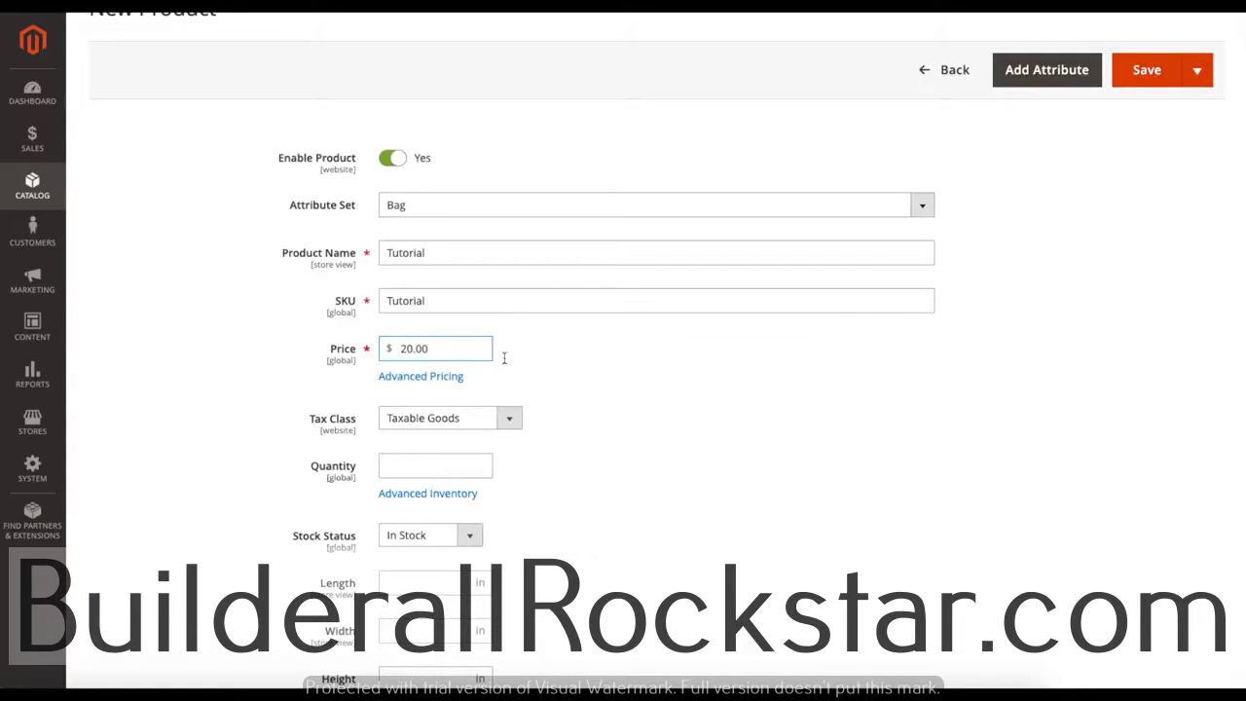
{"action": "scroll", "coordinate": [567, 370], "scroll_direction": "down", "scroll_amount": 1}
{"action": "left_click", "coordinate": [409, 353]}
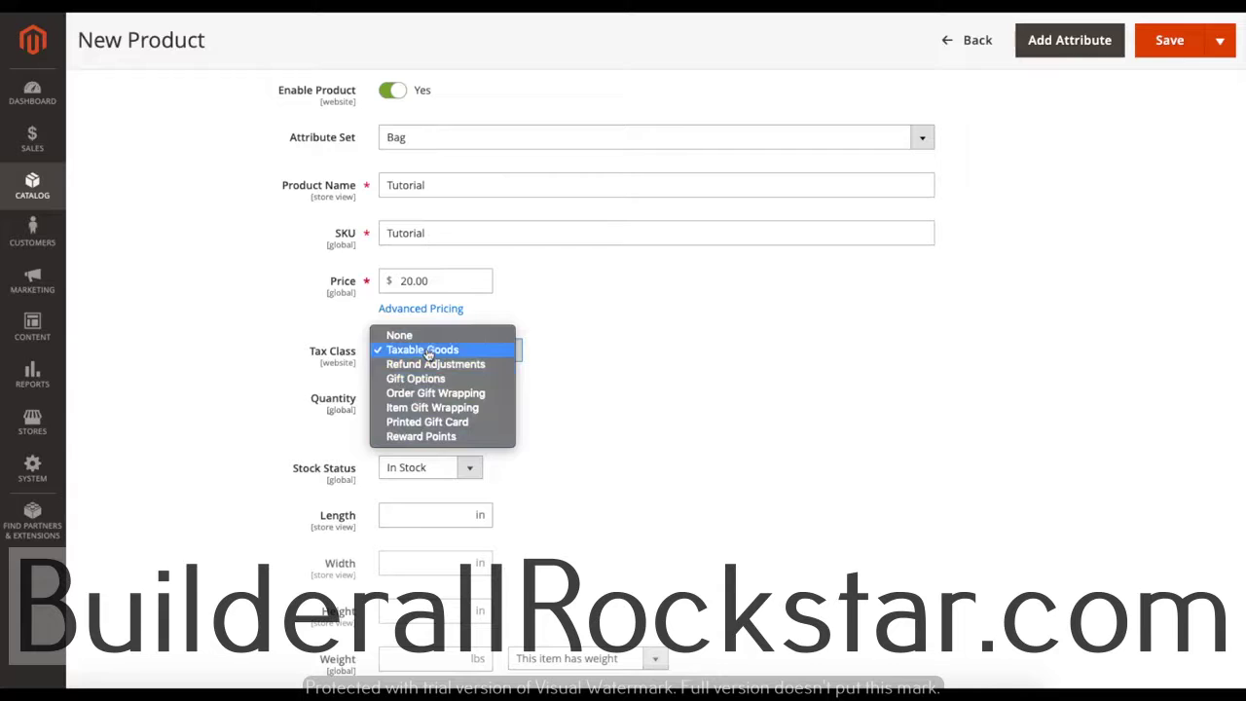
{"action": "left_click", "coordinate": [428, 353]}
Step: Set the product's quantity to 100 and keep its stock status as In Stock
{"action": "scroll", "coordinate": [565, 366], "scroll_direction": "down", "scroll_amount": 1}
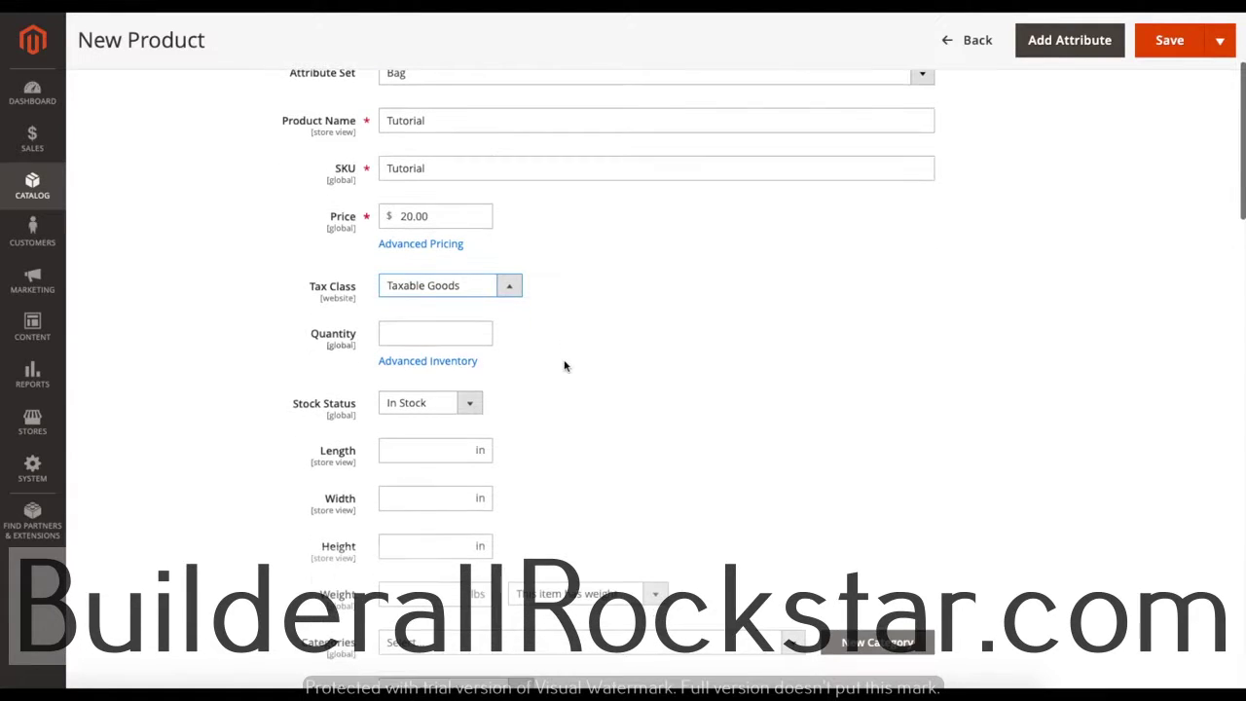
{"action": "left_click", "coordinate": [426, 335]}
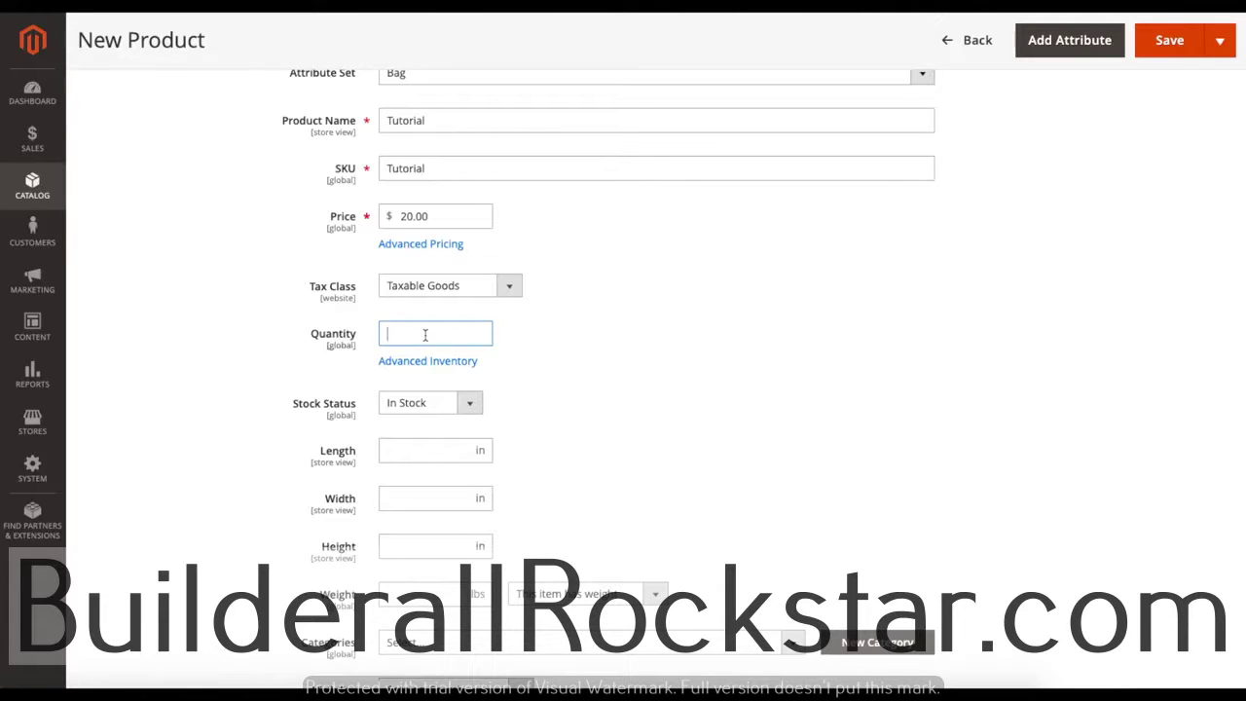
{"action": "left_click", "coordinate": [523, 350]}
{"action": "scroll", "coordinate": [601, 363], "scroll_direction": "down", "scroll_amount": 3}
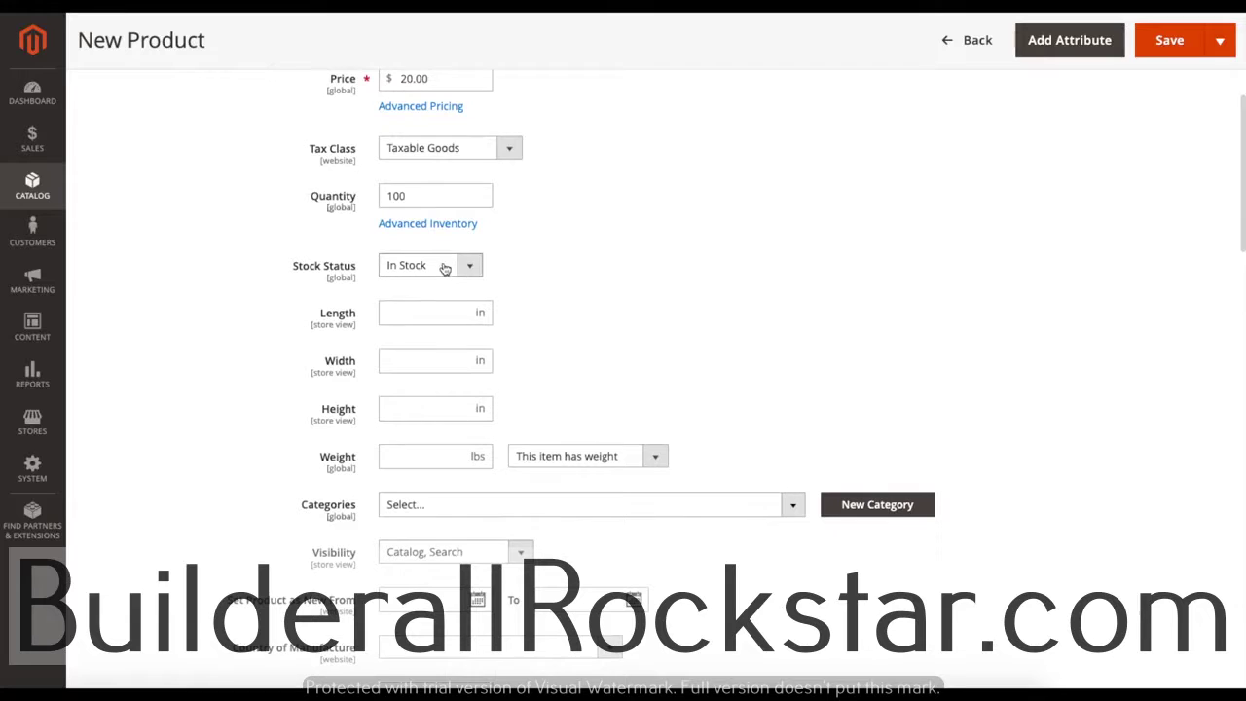
{"action": "left_click", "coordinate": [444, 268]}
{"action": "left_click", "coordinate": [612, 281]}
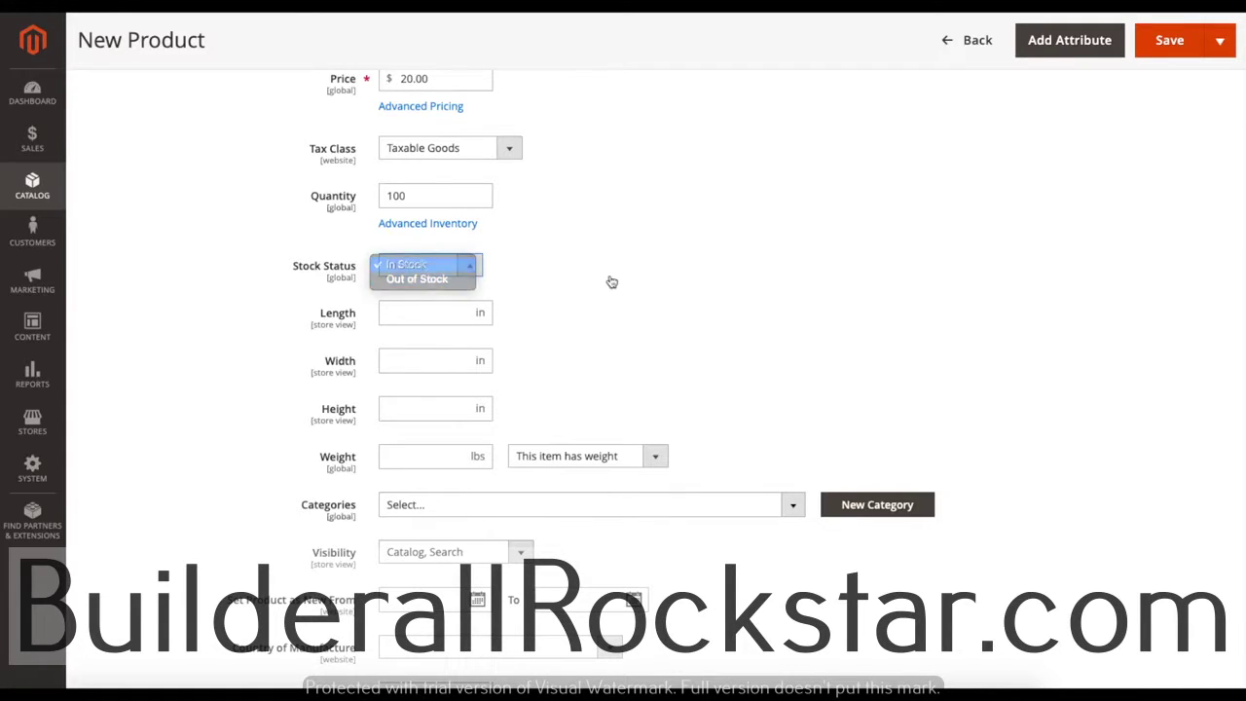
Step: Mark the product as having no weight
{"action": "scroll", "coordinate": [615, 281], "scroll_direction": "up", "scroll_amount": 2}
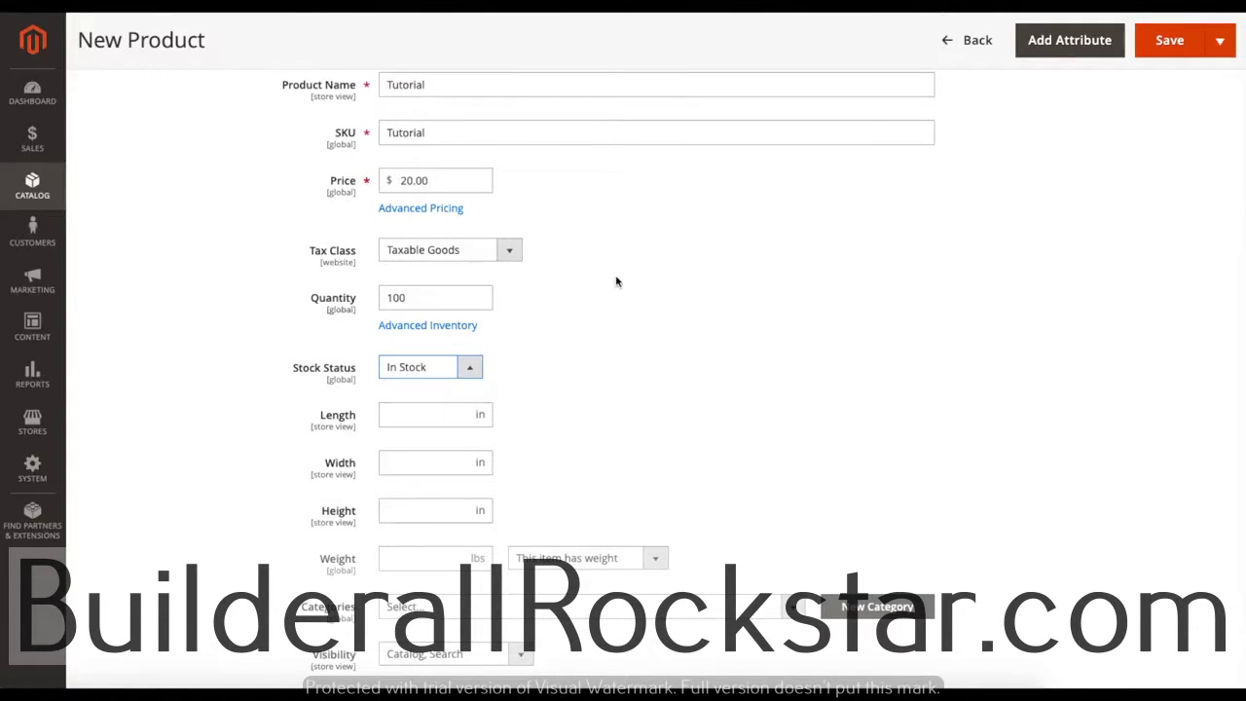
{"action": "scroll", "coordinate": [617, 297], "scroll_direction": "down", "scroll_amount": 1}
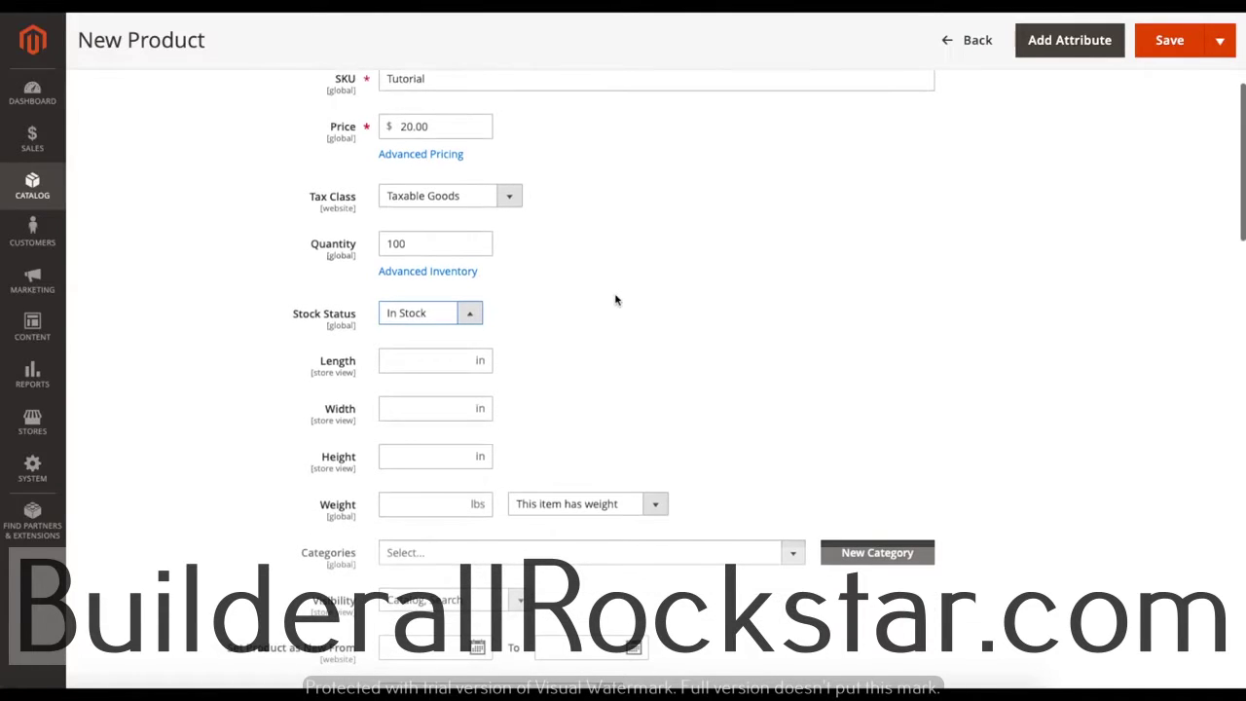
{"action": "scroll", "coordinate": [317, 373], "scroll_direction": "down", "scroll_amount": 1}
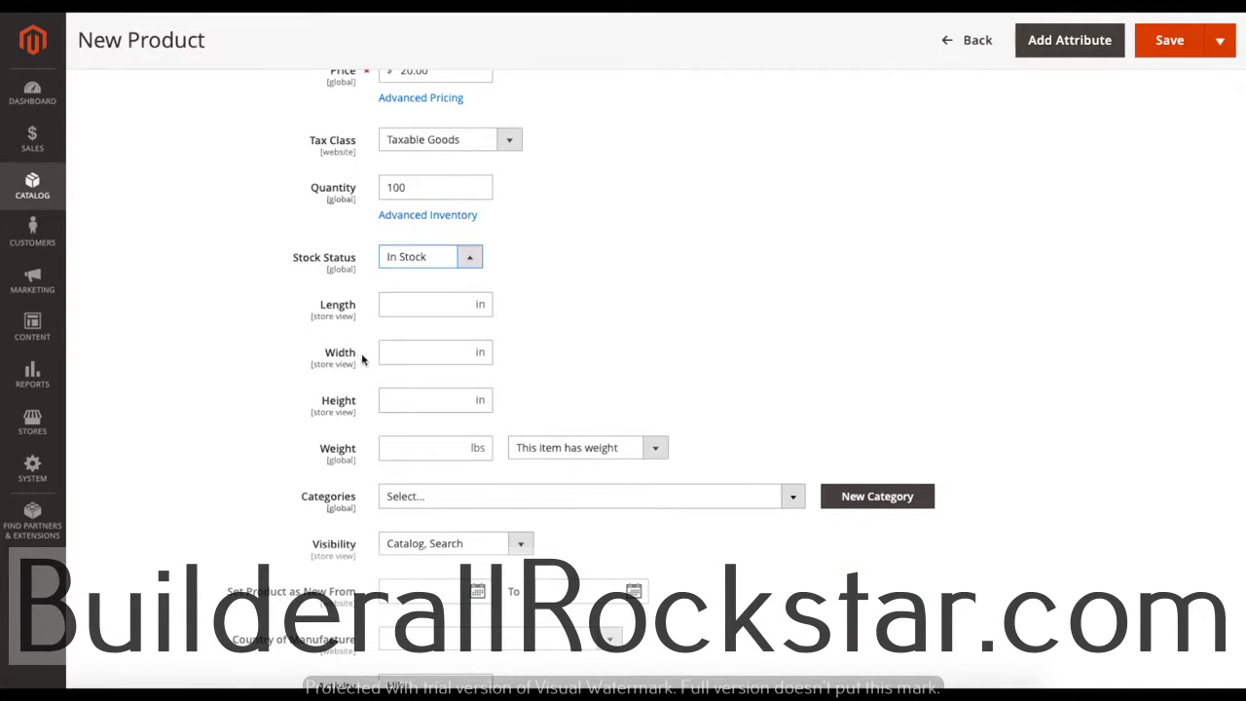
{"action": "scroll", "coordinate": [361, 356], "scroll_direction": "down", "scroll_amount": 2}
{"action": "scroll", "coordinate": [361, 358], "scroll_direction": "down", "scroll_amount": 1}
{"action": "scroll", "coordinate": [429, 349], "scroll_direction": "up", "scroll_amount": 1}
{"action": "left_click", "coordinate": [430, 352]}
{"action": "left_click", "coordinate": [556, 357]}
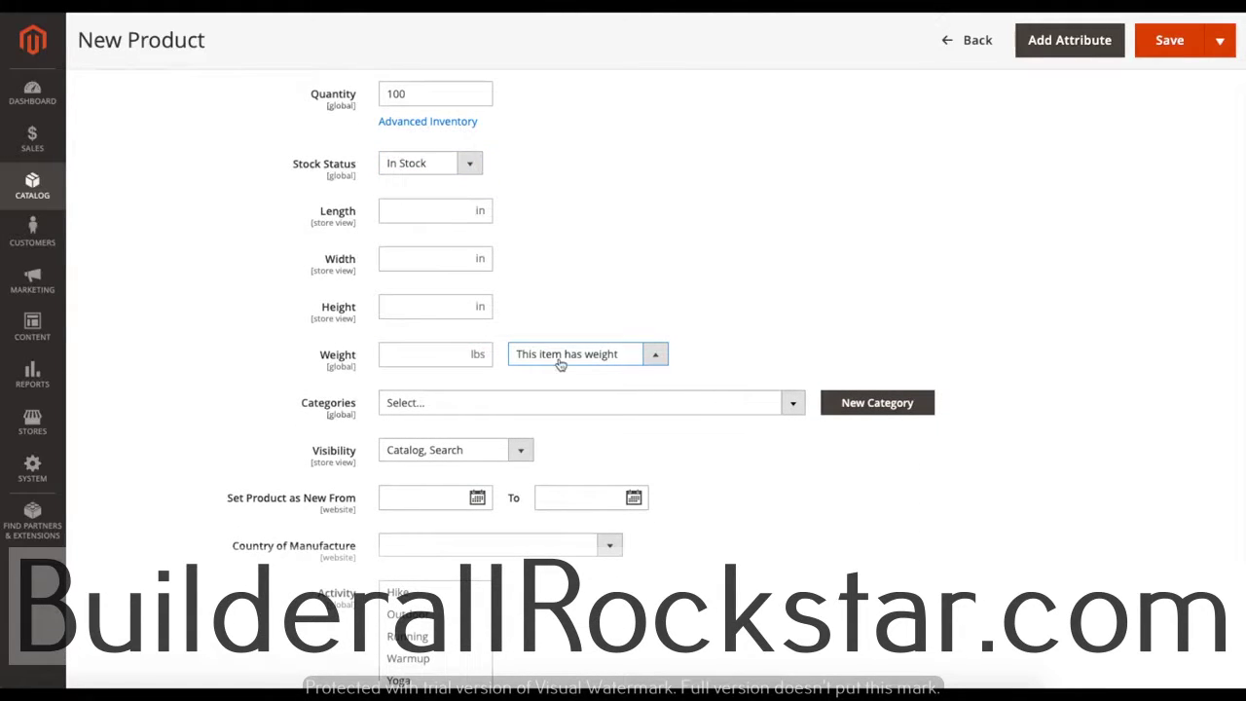
{"action": "left_click", "coordinate": [560, 360]}
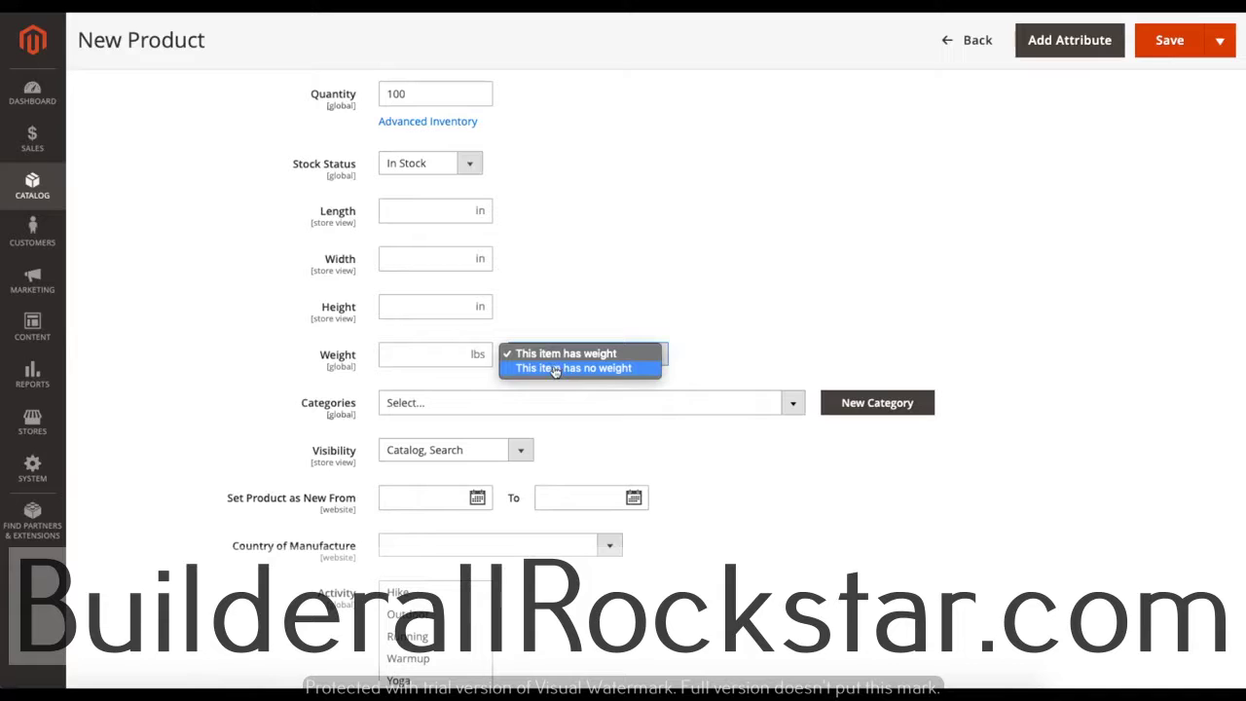
{"action": "left_click", "coordinate": [555, 369]}
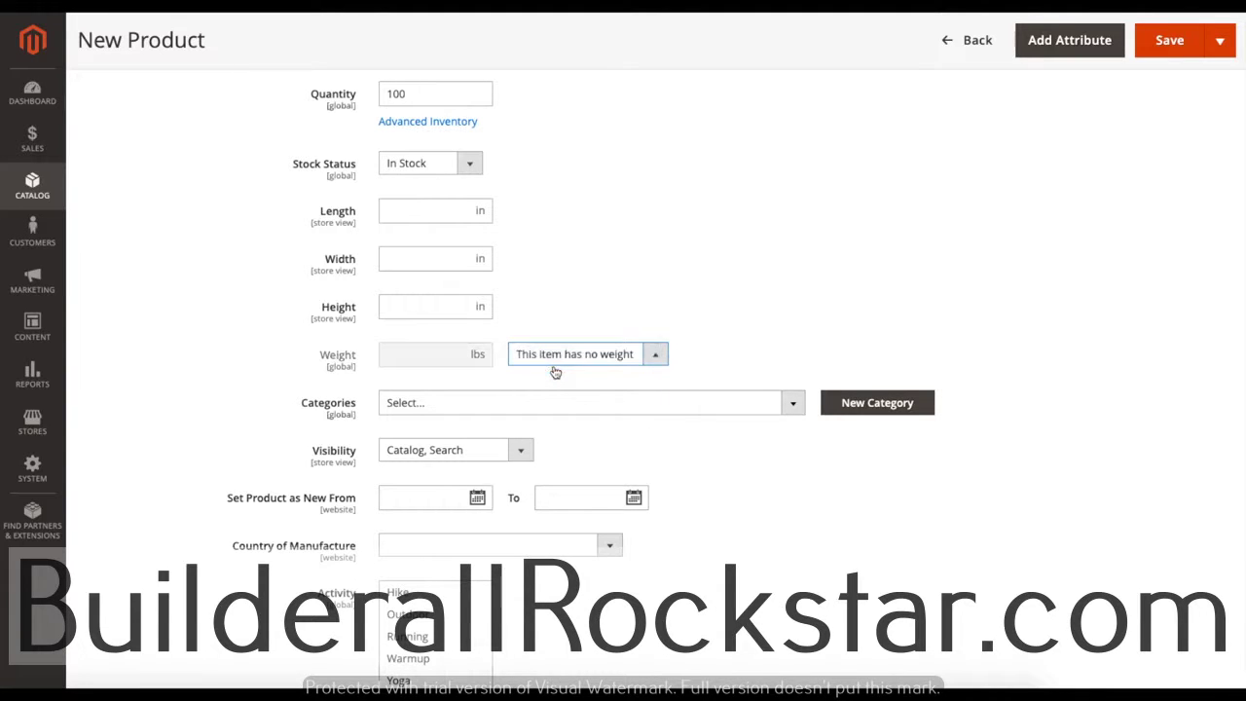
Step: Assign the product to the Men and Gear categories
{"action": "scroll", "coordinate": [555, 371], "scroll_direction": "down", "scroll_amount": 1}
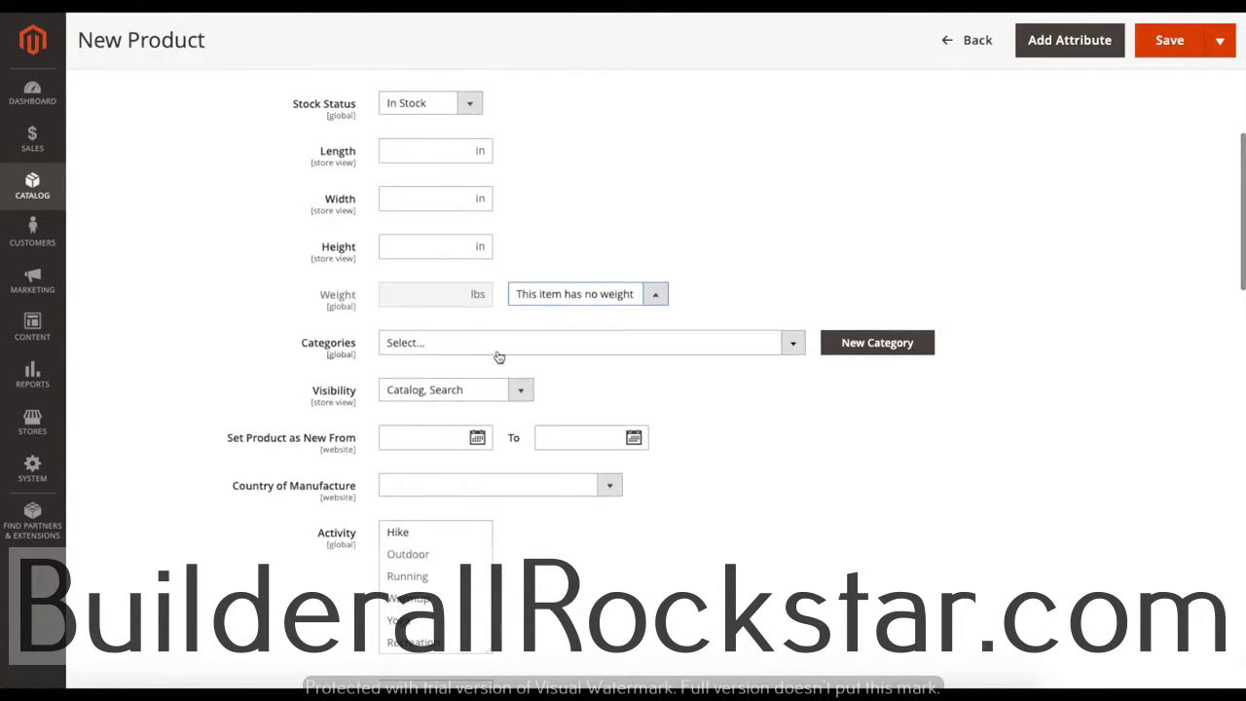
{"action": "left_click", "coordinate": [802, 348]}
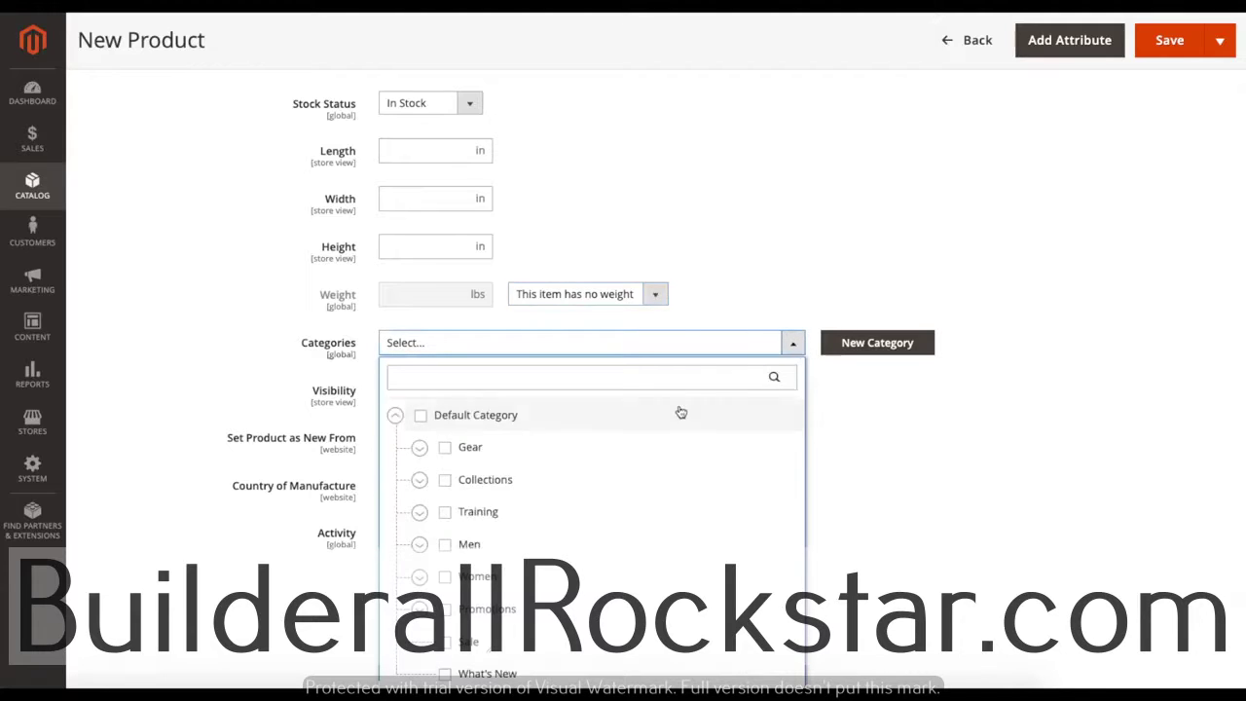
{"action": "scroll", "coordinate": [681, 414], "scroll_direction": "down", "scroll_amount": 2}
{"action": "left_click", "coordinate": [444, 443]}
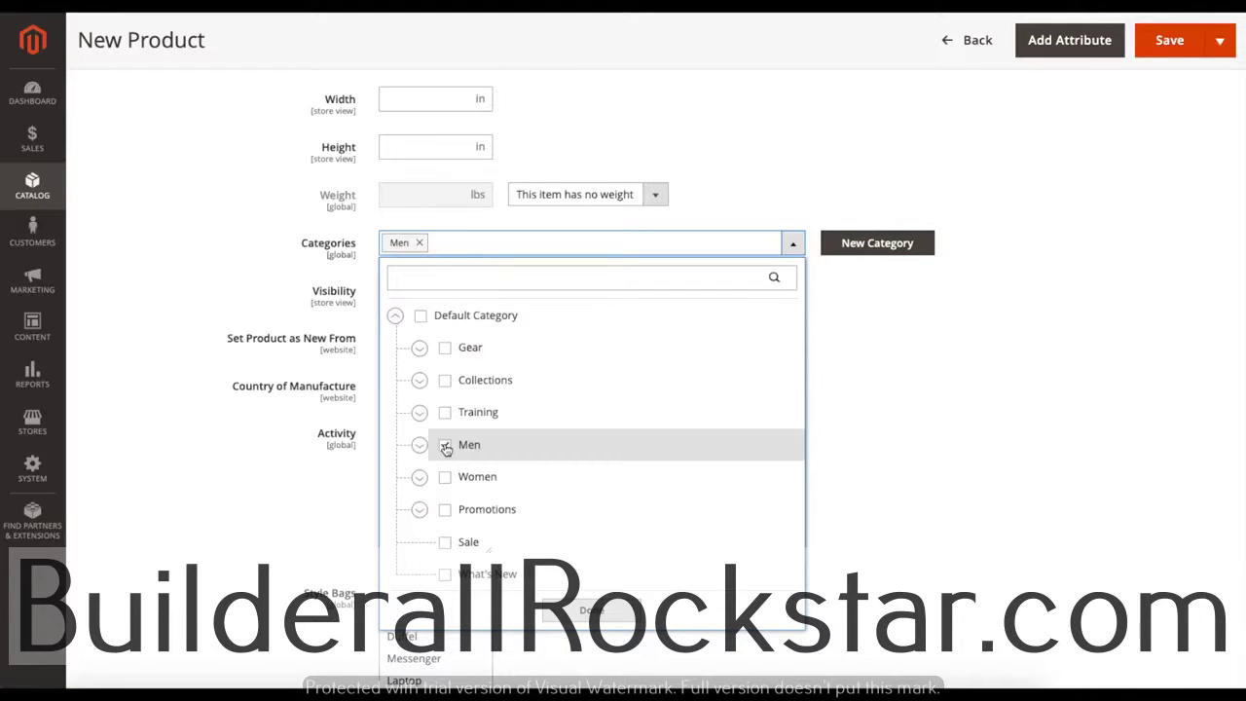
{"action": "left_click", "coordinate": [446, 350]}
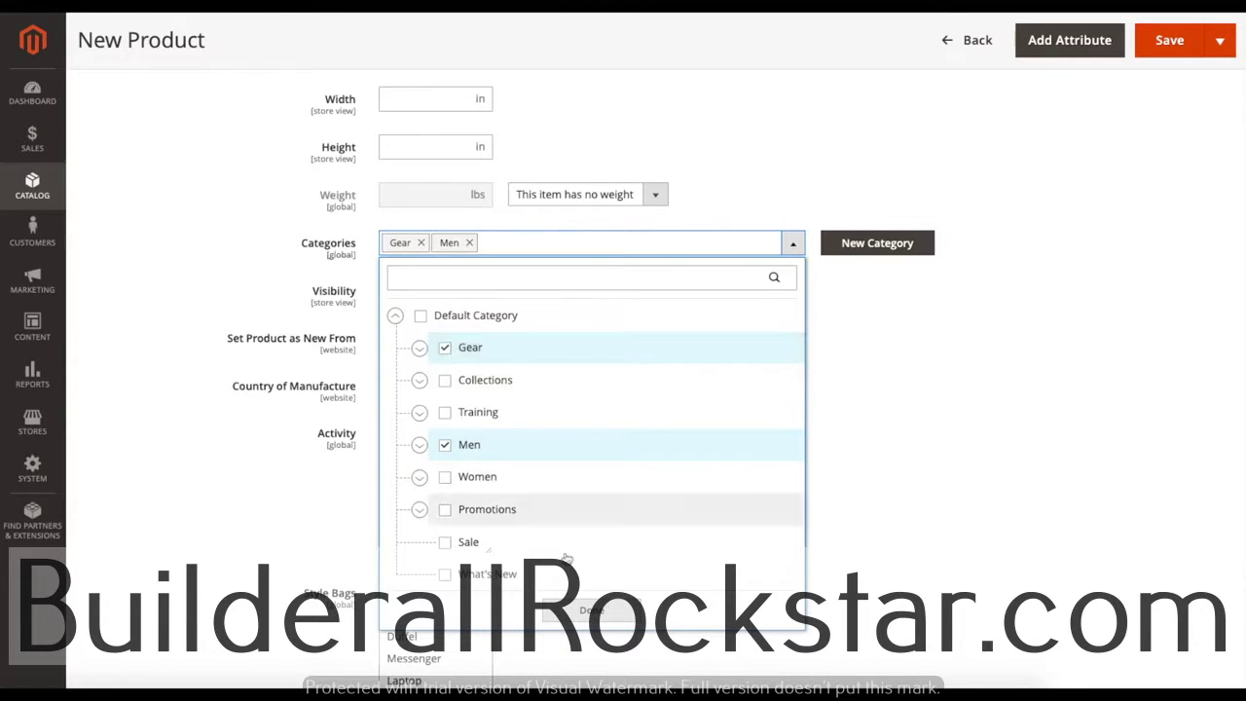
{"action": "left_click", "coordinate": [603, 610]}
Step: Keep the product's visibility set to Catalog, Search
{"action": "scroll", "coordinate": [720, 482], "scroll_direction": "down", "scroll_amount": 1}
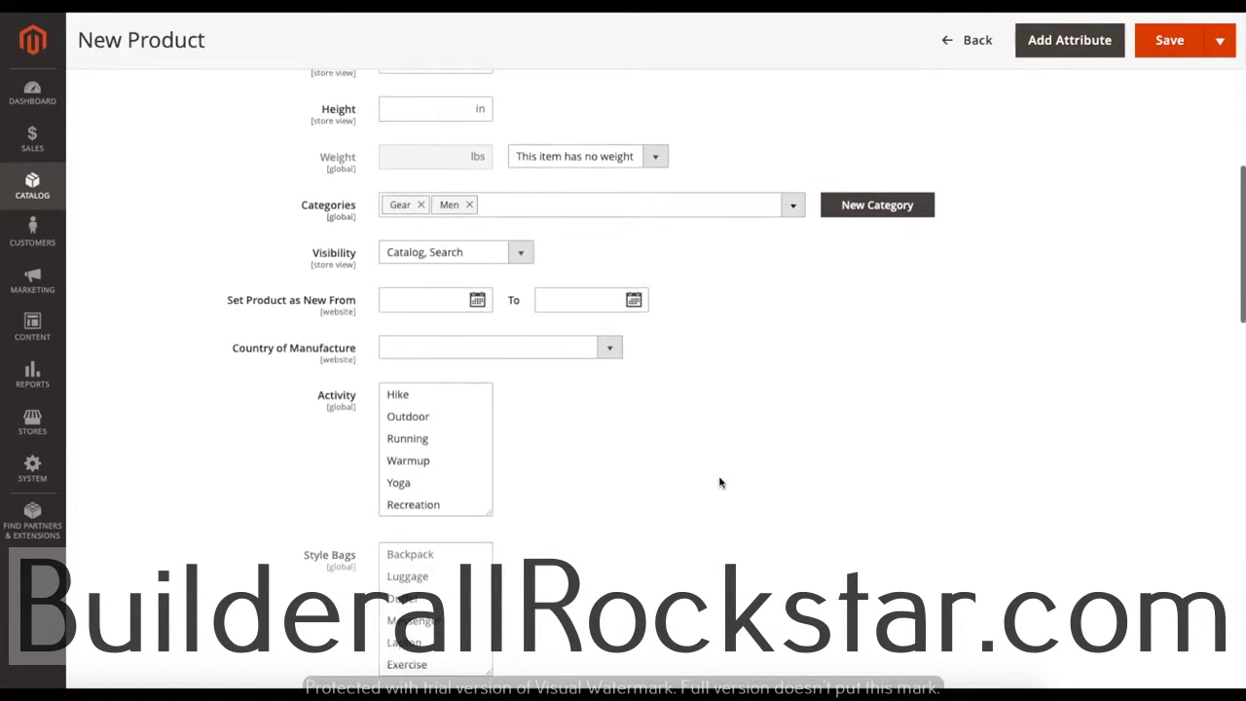
{"action": "scroll", "coordinate": [719, 479], "scroll_direction": "up", "scroll_amount": 2}
{"action": "left_click", "coordinate": [522, 358]}
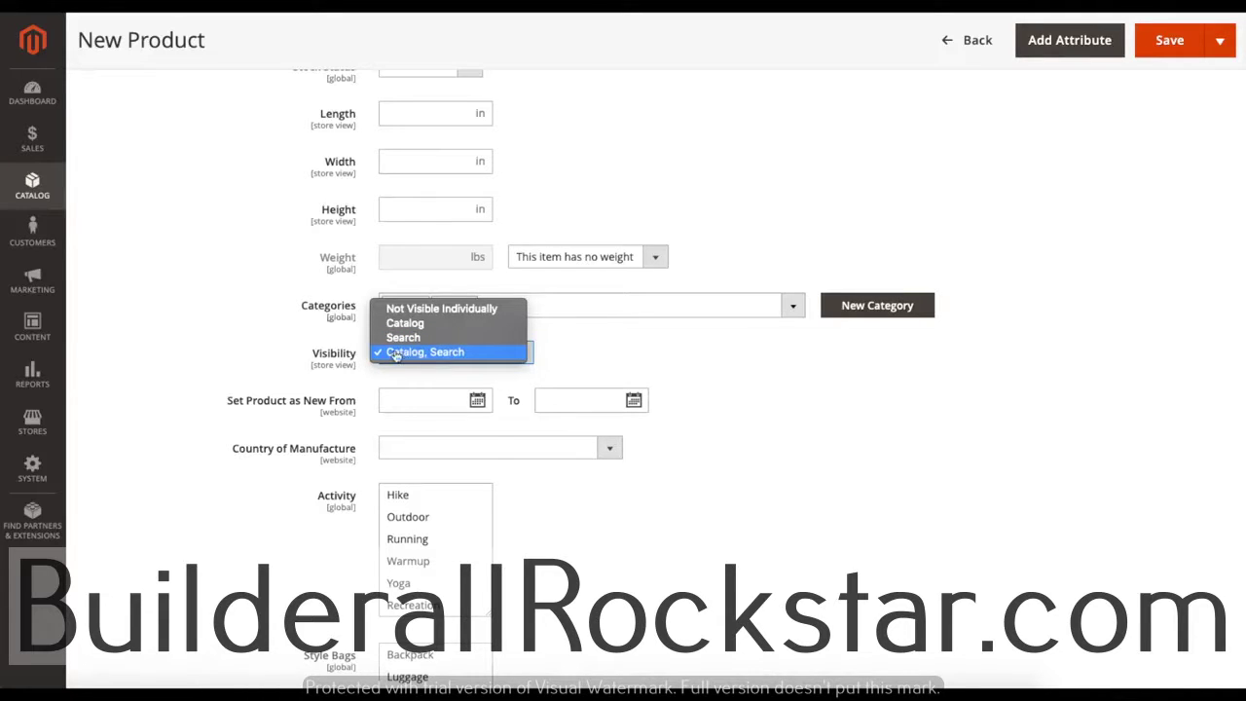
{"action": "left_click", "coordinate": [434, 352]}
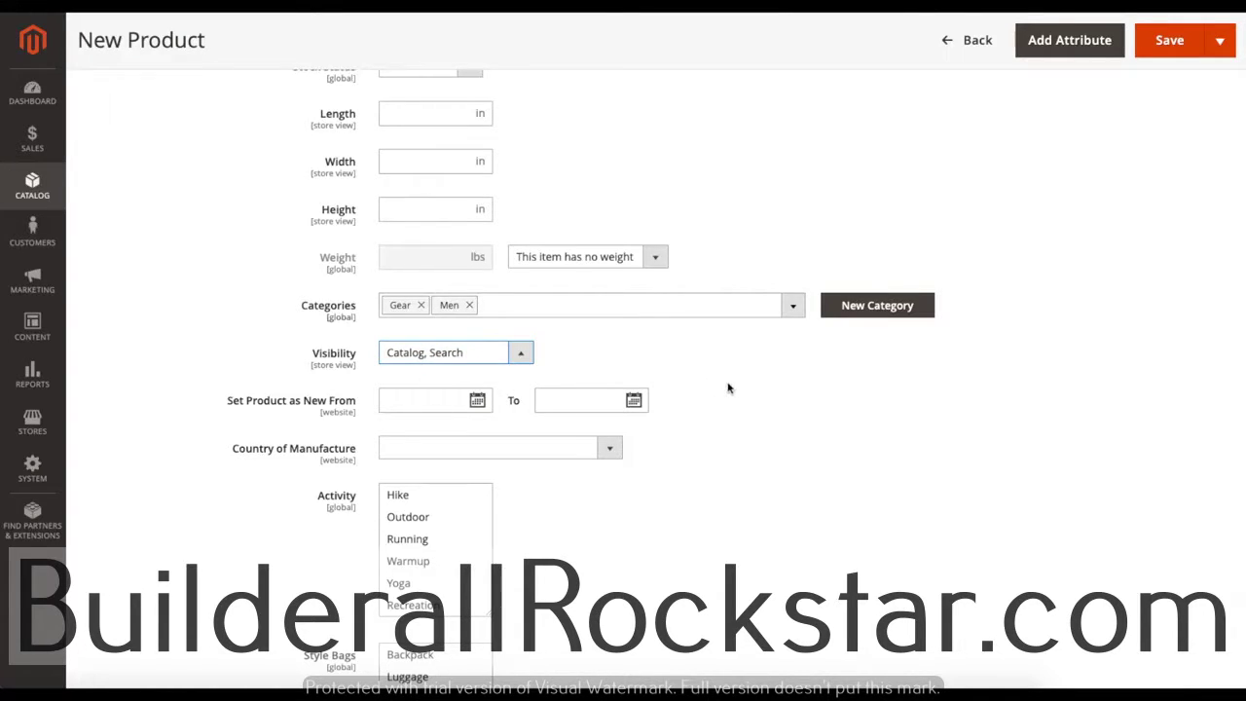
Step: Set the product as new from July 14, 2019 to July 20, 2019
{"action": "scroll", "coordinate": [728, 387], "scroll_direction": "down", "scroll_amount": 1}
{"action": "left_click", "coordinate": [421, 318]}
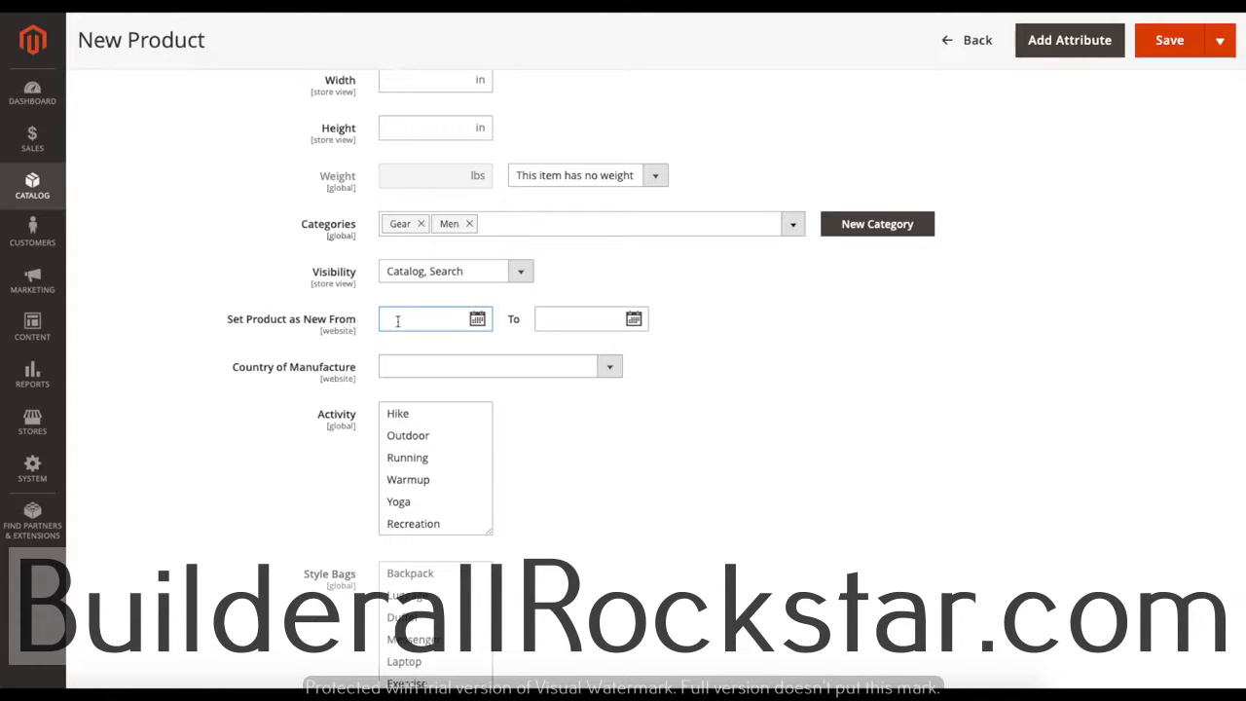
{"action": "left_click", "coordinate": [478, 324]}
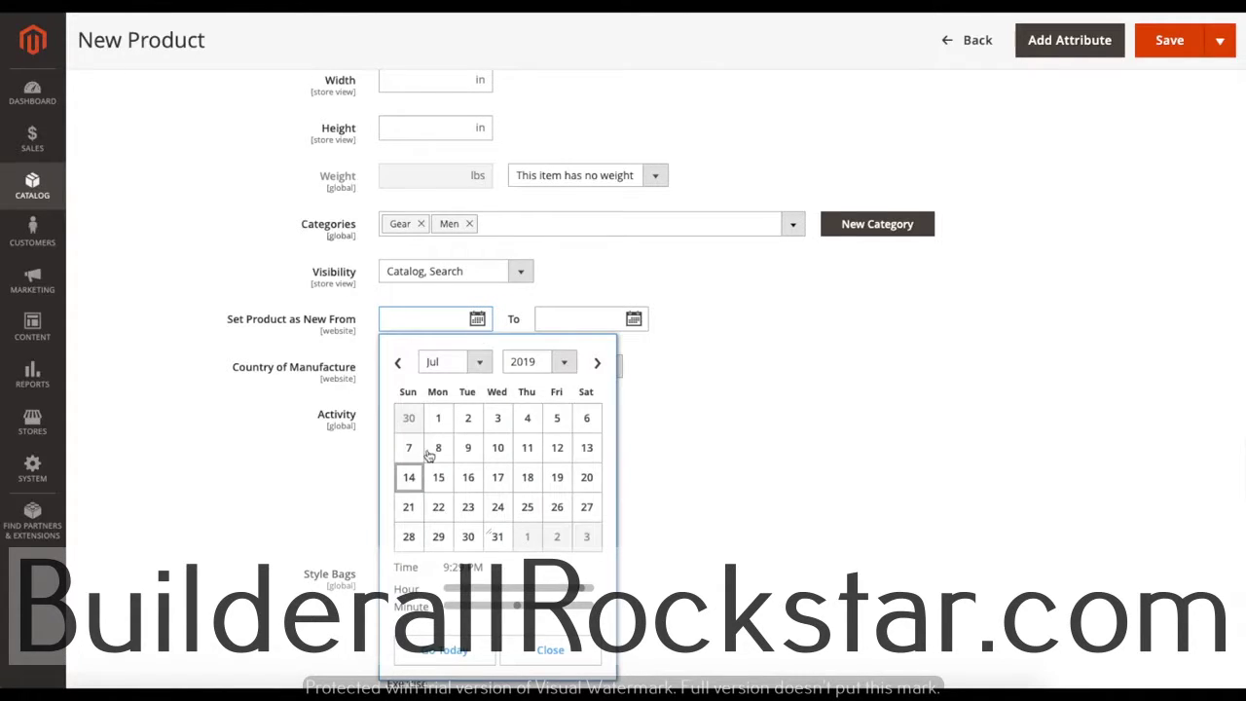
{"action": "left_click", "coordinate": [409, 477]}
{"action": "left_click", "coordinate": [657, 375]}
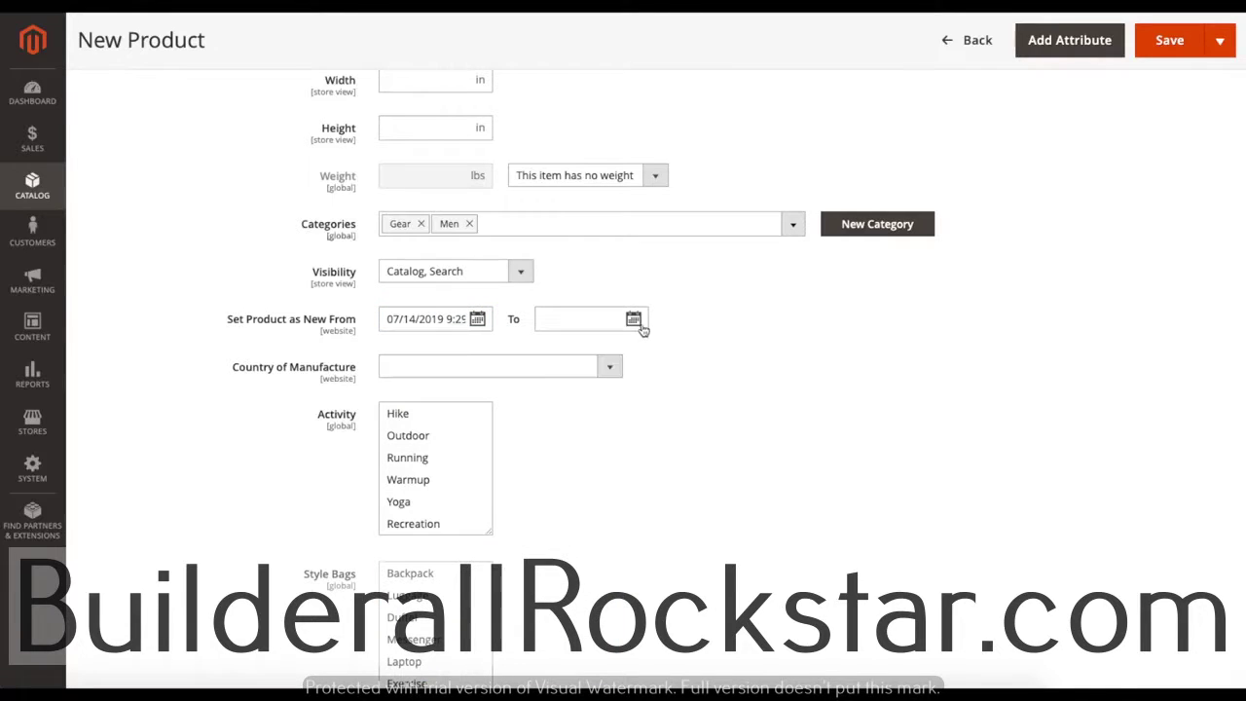
{"action": "left_click", "coordinate": [633, 320]}
{"action": "left_click", "coordinate": [742, 477]}
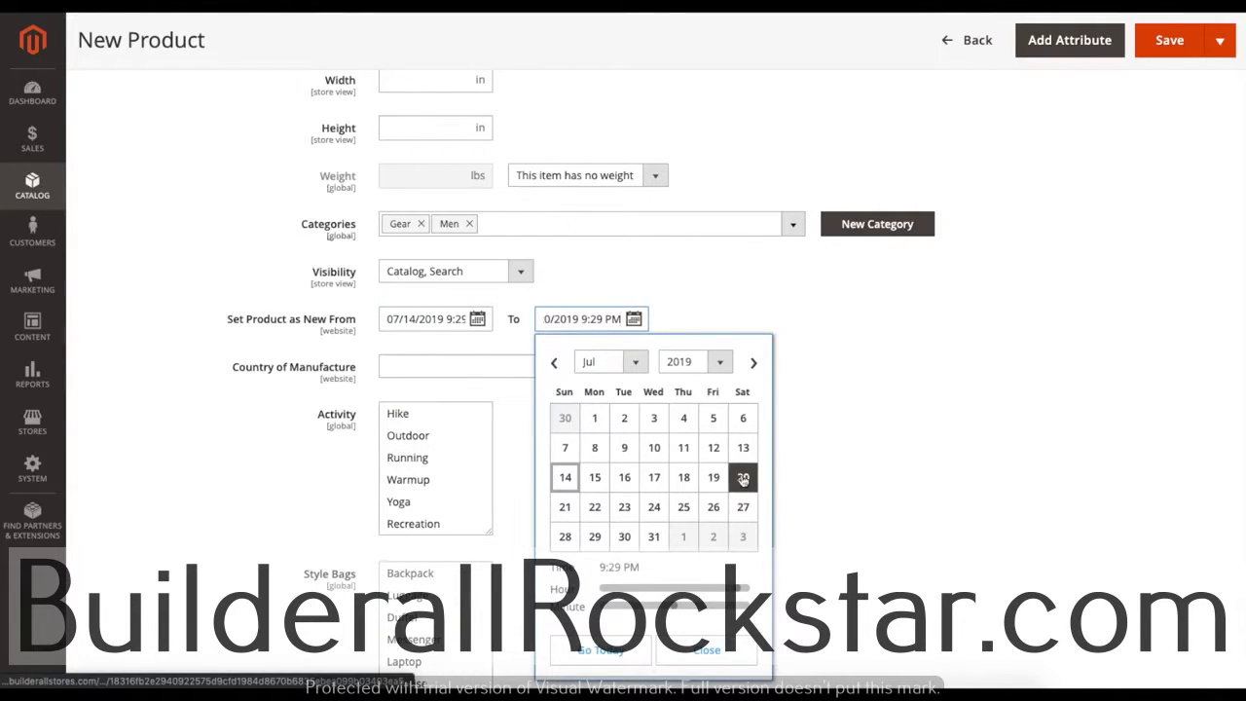
Step: Set the product's country of manufacture to United States
{"action": "left_click", "coordinate": [814, 450]}
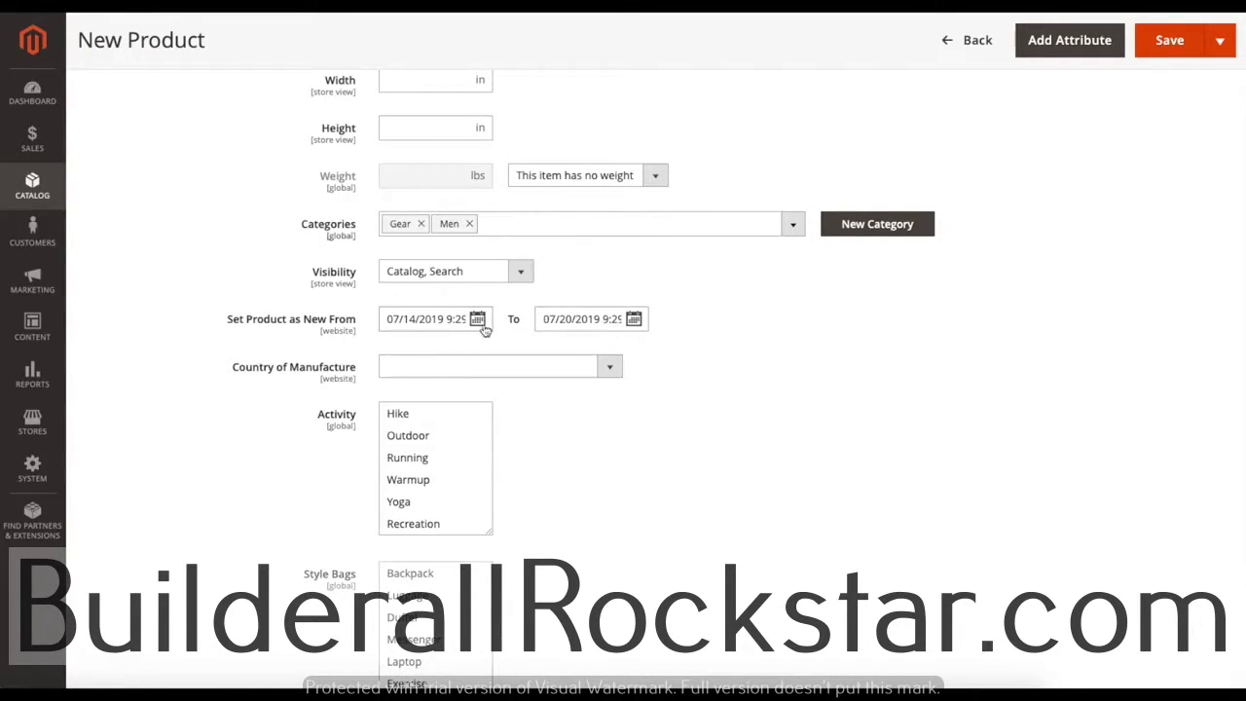
{"action": "scroll", "coordinate": [701, 374], "scroll_direction": "down", "scroll_amount": 1}
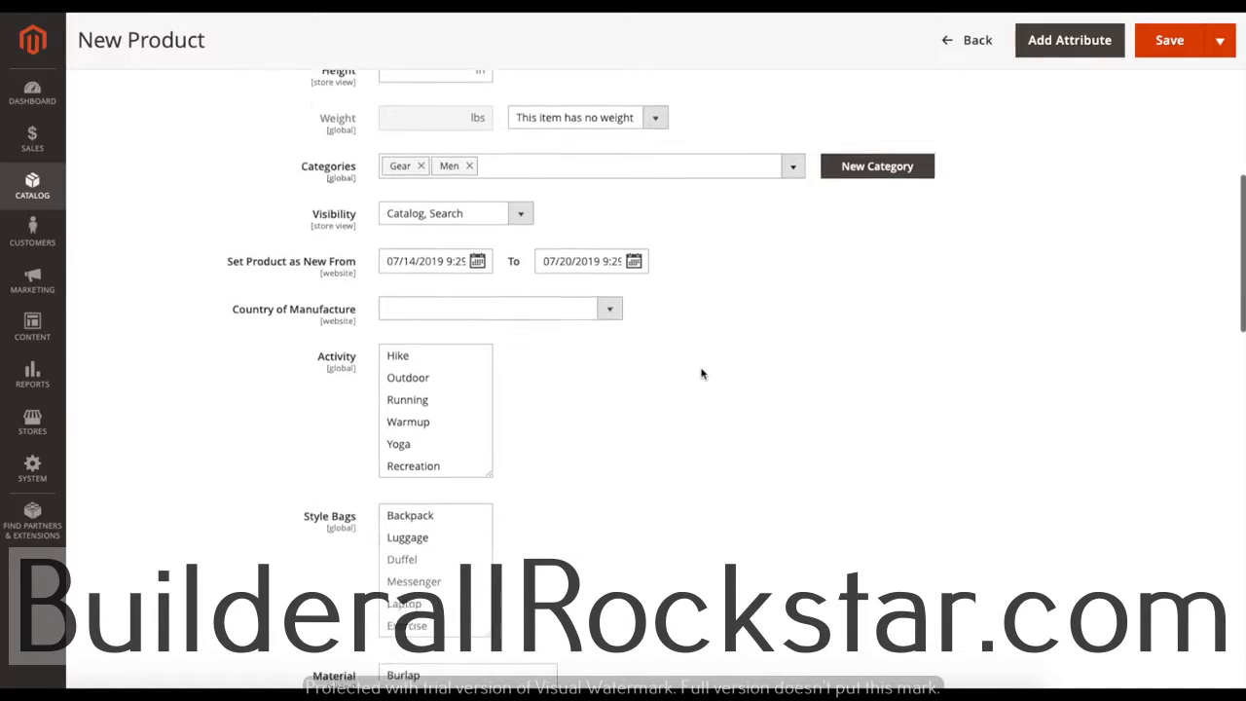
{"action": "left_click", "coordinate": [608, 306]}
{"action": "scroll", "coordinate": [485, 413], "scroll_direction": "down", "scroll_amount": 20}
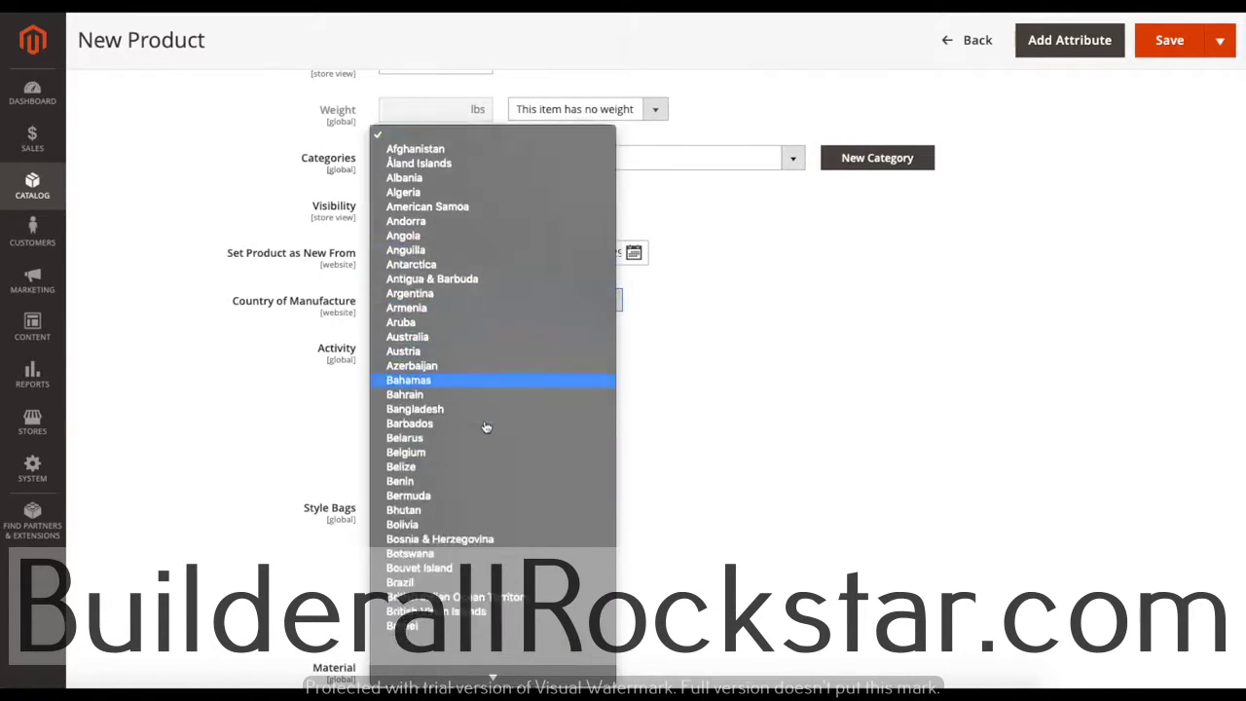
{"action": "scroll", "coordinate": [486, 426], "scroll_direction": "down", "scroll_amount": 10}
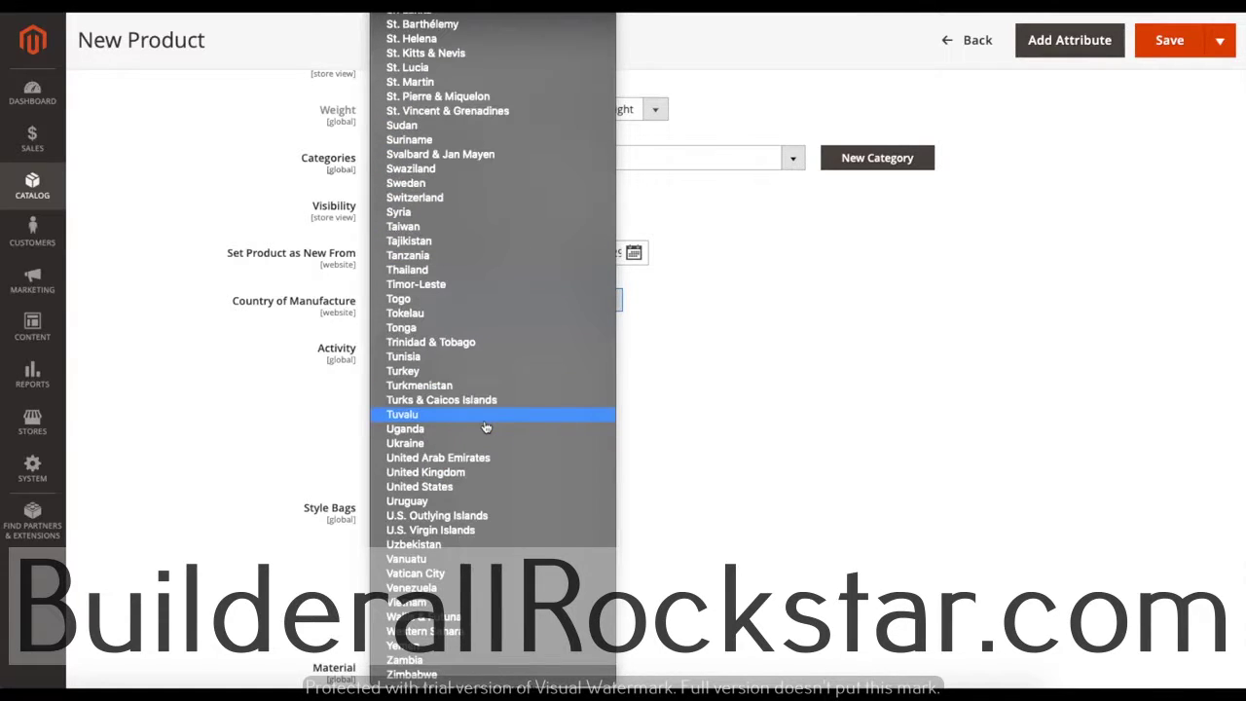
{"action": "left_click", "coordinate": [462, 487]}
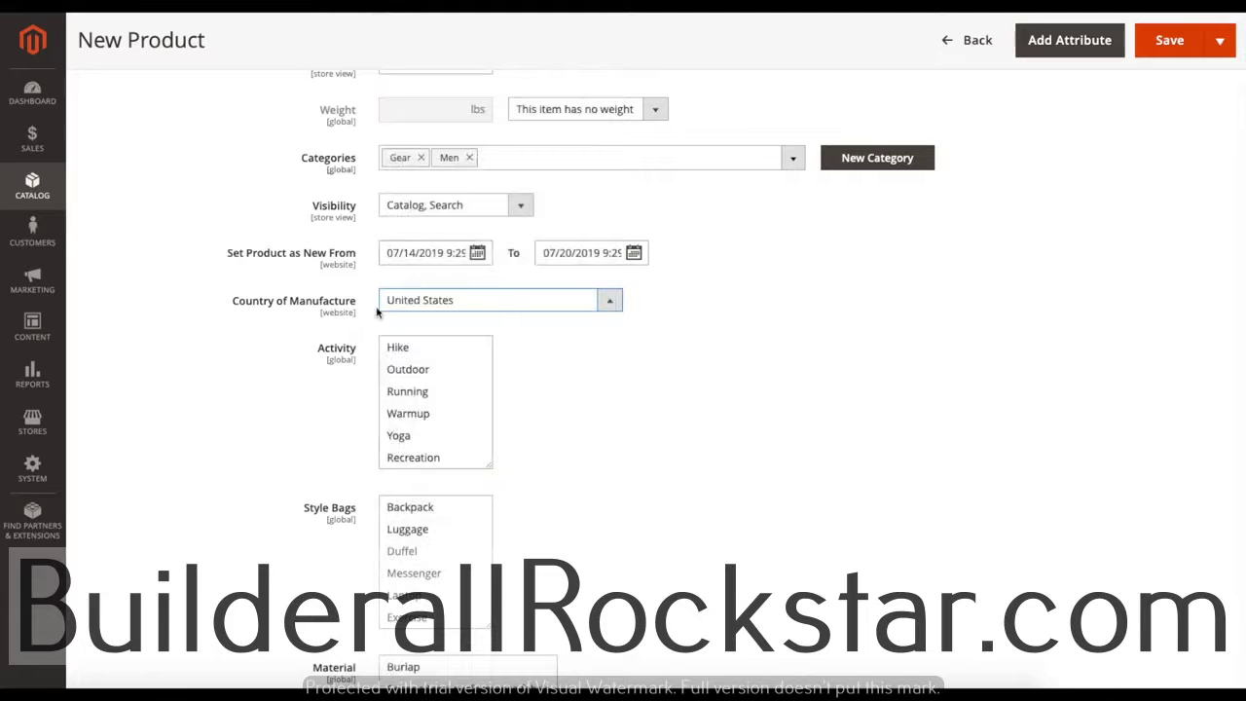
Step: Examine the attribute set choice and the product fields that the Bag set provides, such as activity, material and bag style
{"action": "scroll", "coordinate": [638, 381], "scroll_direction": "down", "scroll_amount": 2}
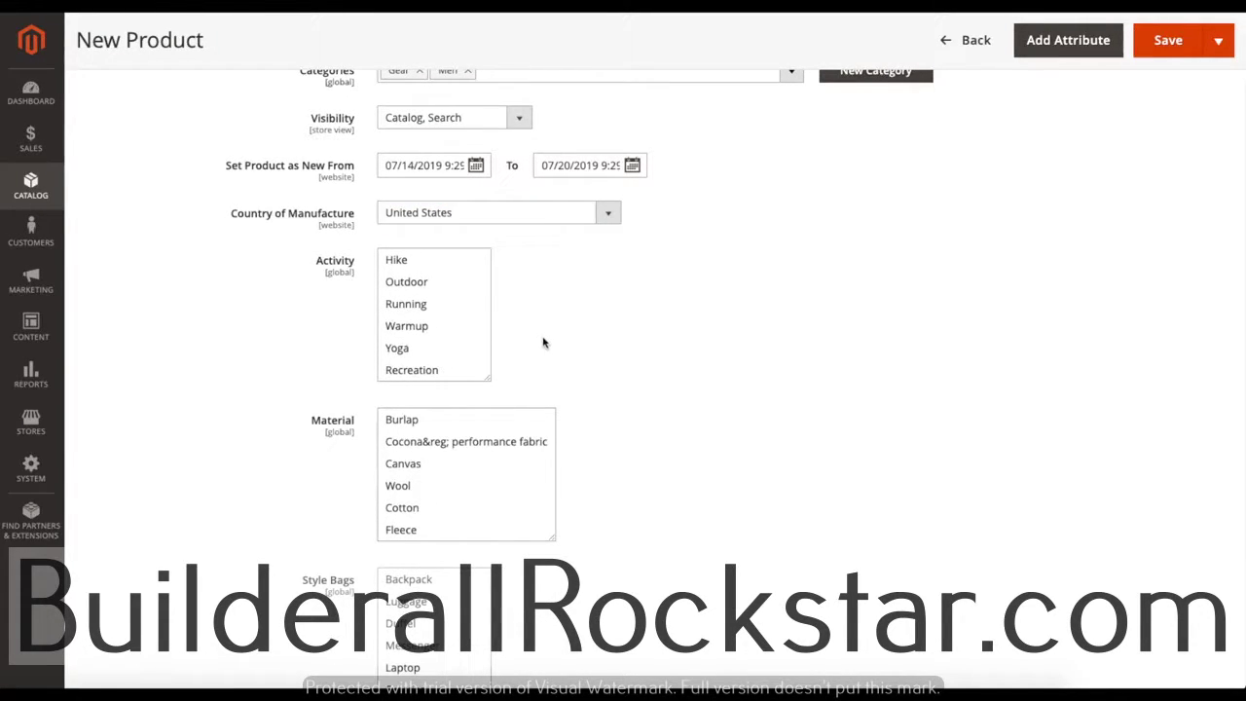
{"action": "scroll", "coordinate": [545, 343], "scroll_direction": "down", "scroll_amount": 10}
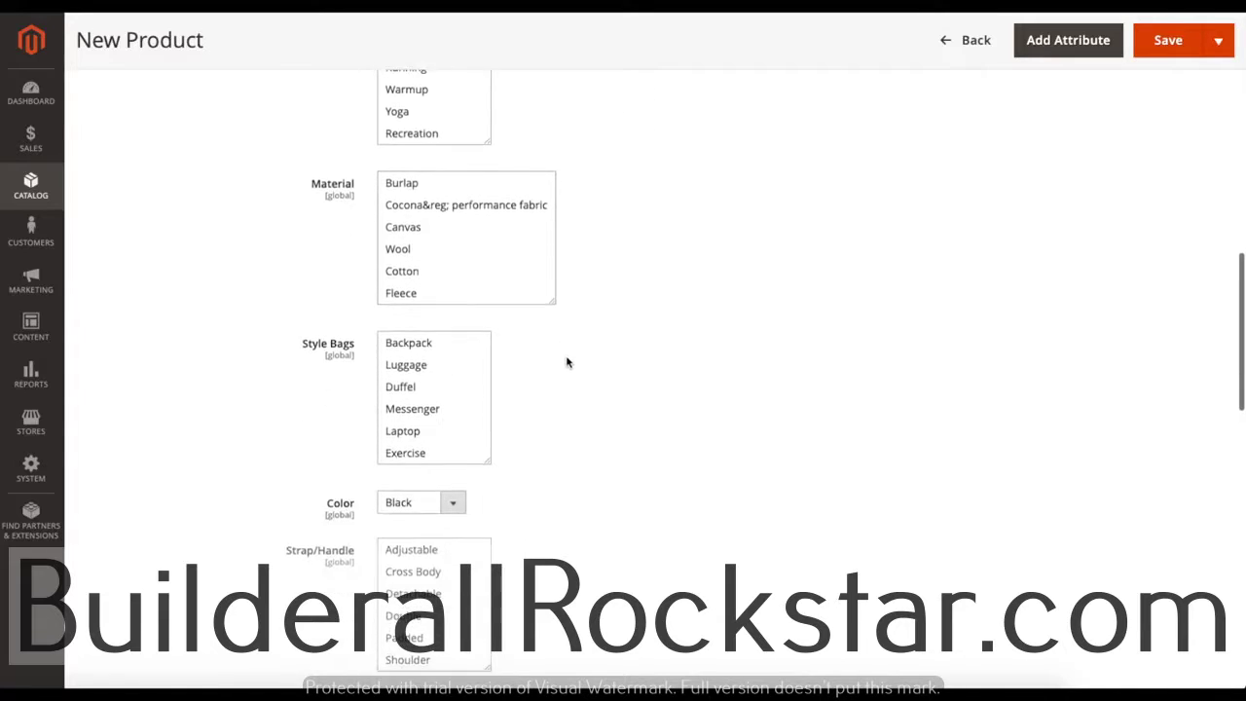
{"action": "scroll", "coordinate": [567, 362], "scroll_direction": "up", "scroll_amount": 15}
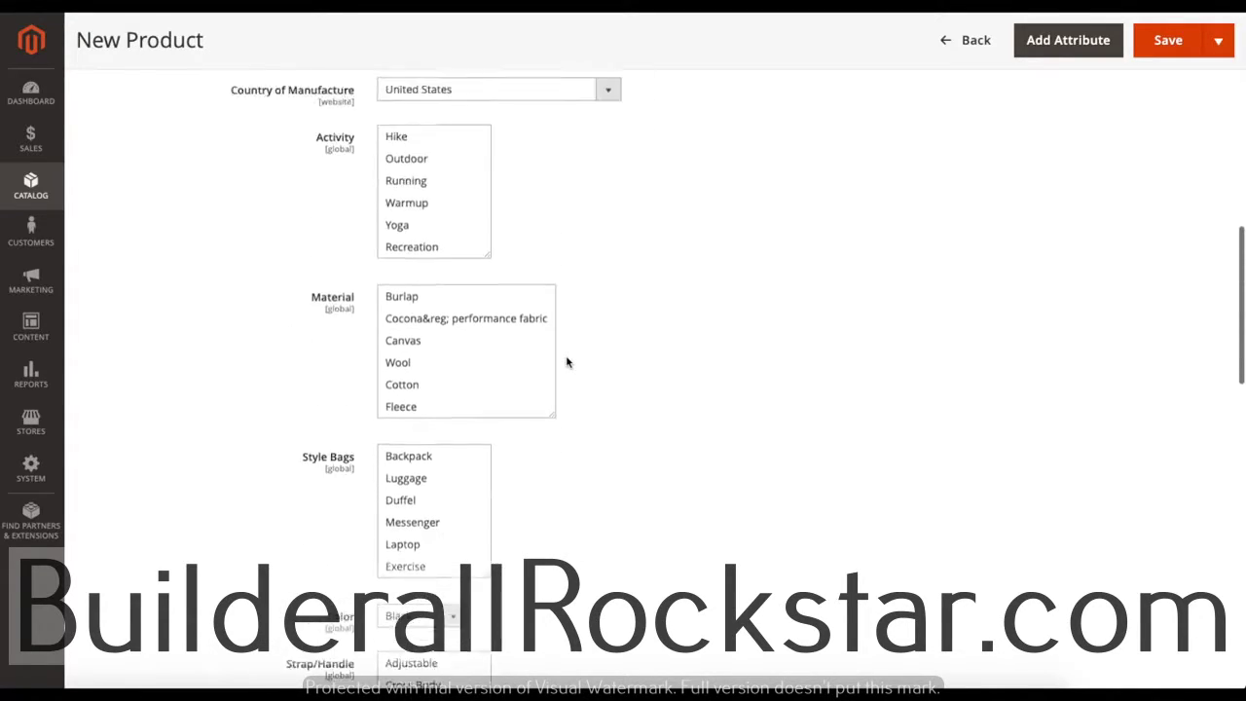
{"action": "scroll", "coordinate": [566, 362], "scroll_direction": "up", "scroll_amount": 2}
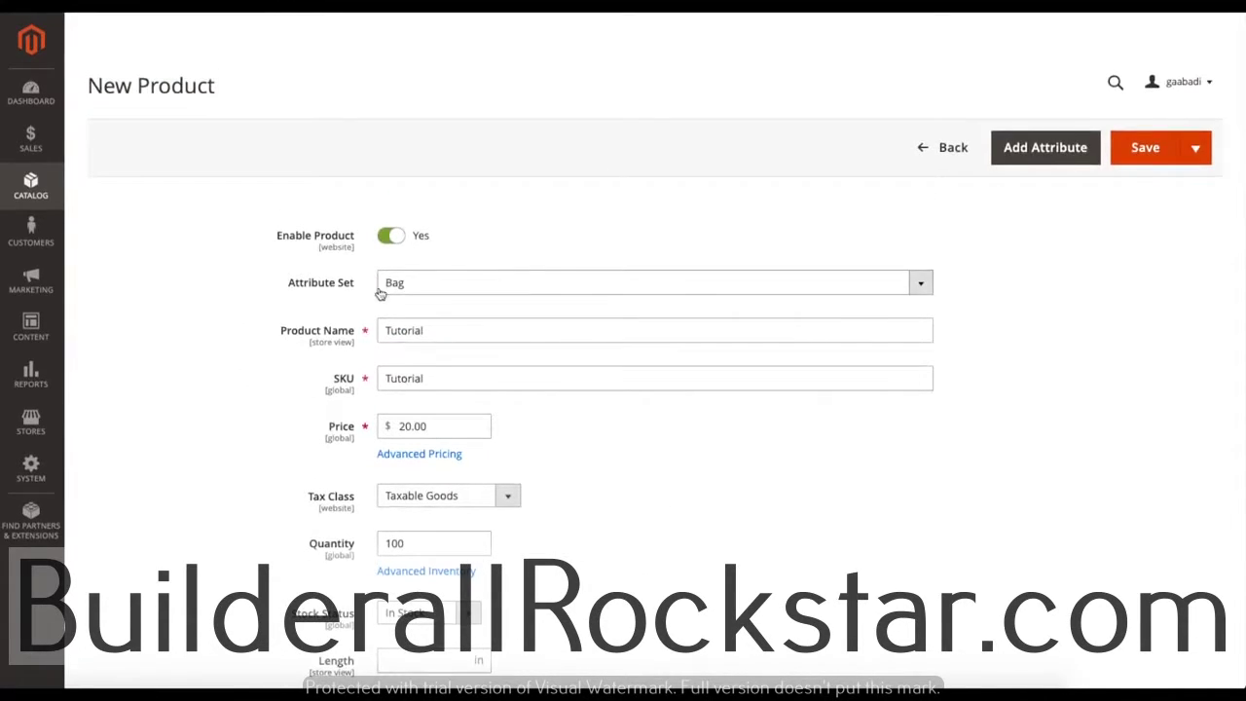
{"action": "scroll", "coordinate": [440, 298], "scroll_direction": "down", "scroll_amount": 1}
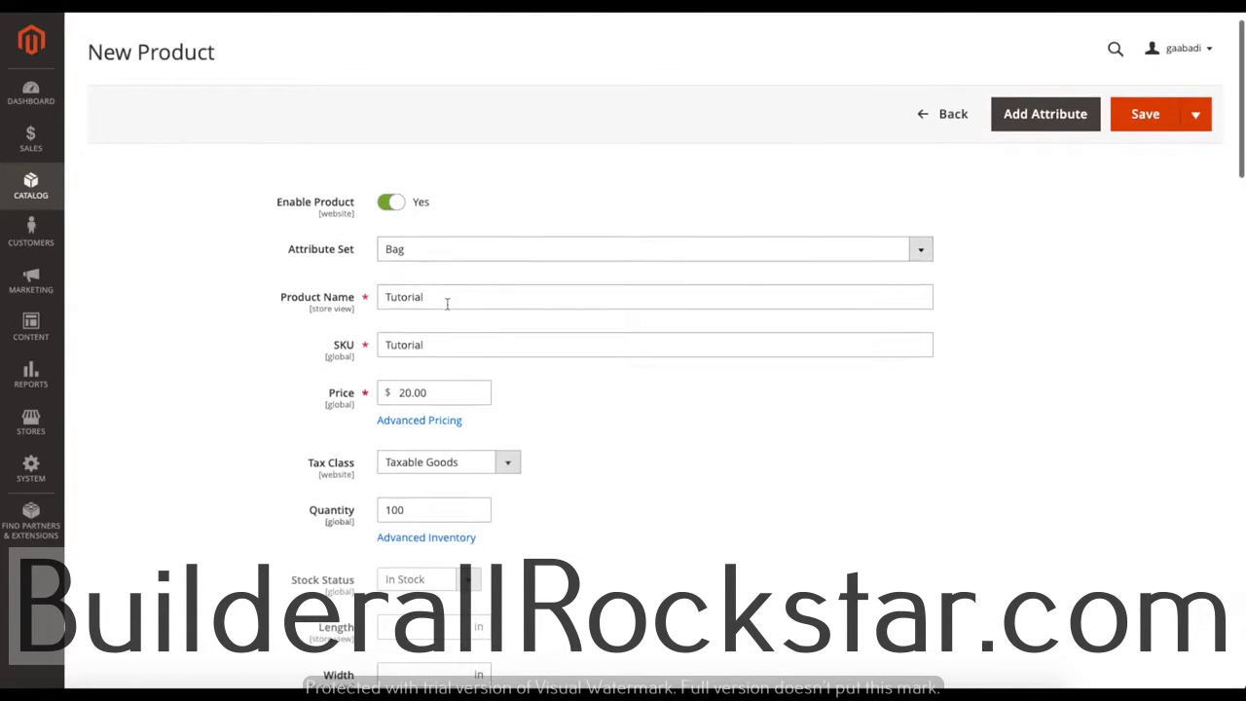
{"action": "left_click", "coordinate": [424, 259]}
{"action": "left_click", "coordinate": [424, 260]}
{"action": "scroll", "coordinate": [703, 489], "scroll_direction": "down", "scroll_amount": 7}
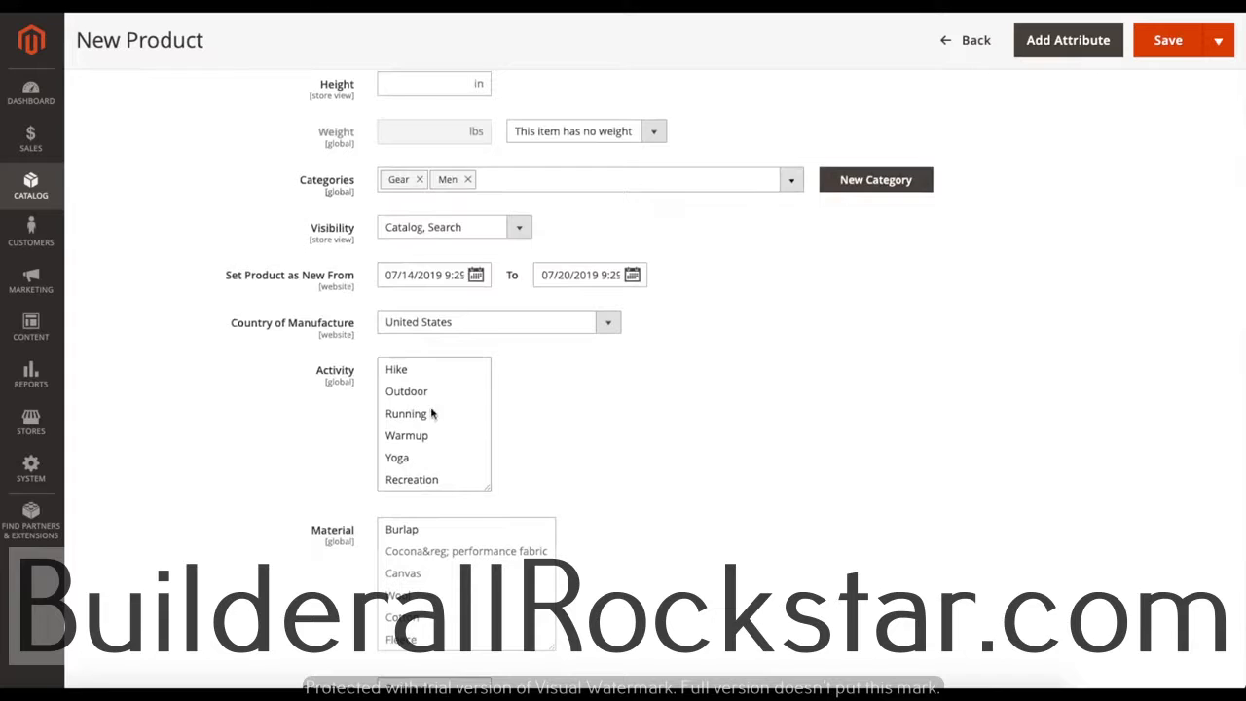
{"action": "scroll", "coordinate": [676, 500], "scroll_direction": "down", "scroll_amount": 5}
{"action": "scroll", "coordinate": [692, 451], "scroll_direction": "up", "scroll_amount": 10}
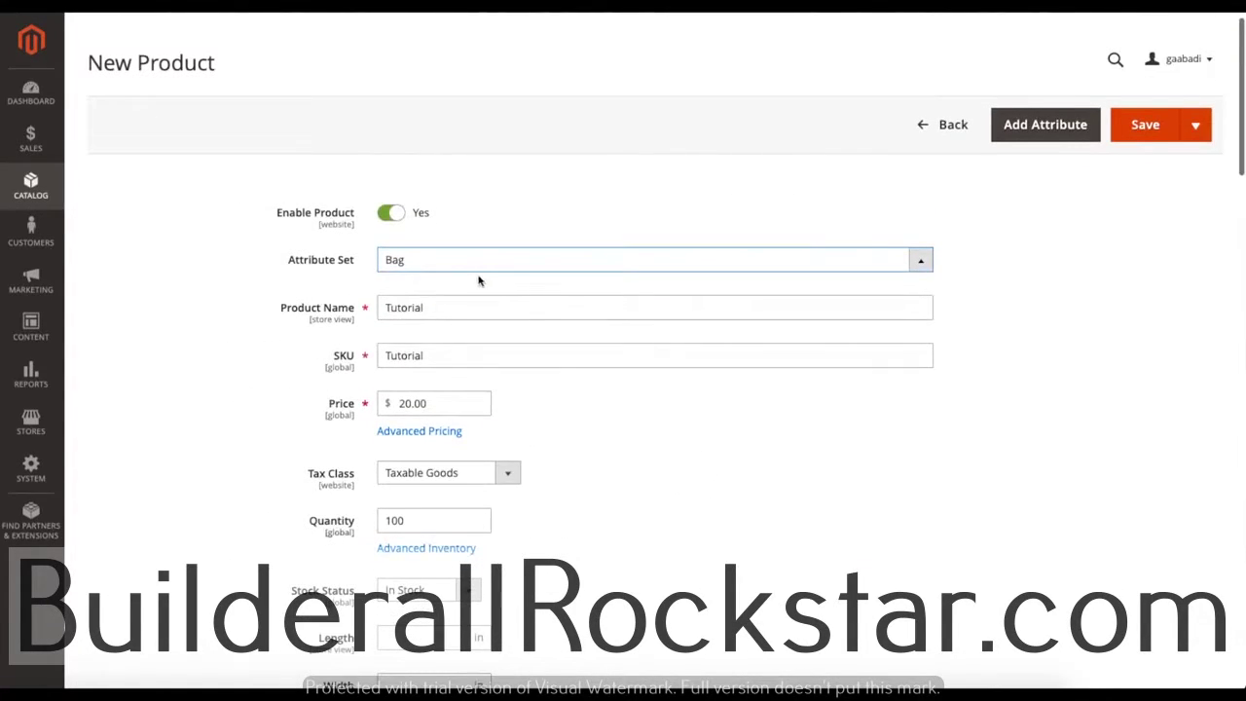
Step: Switch the attribute set to Bottom and review the product fields it provides, from style and material through climate
{"action": "left_click", "coordinate": [478, 272]}
{"action": "left_click", "coordinate": [422, 357]}
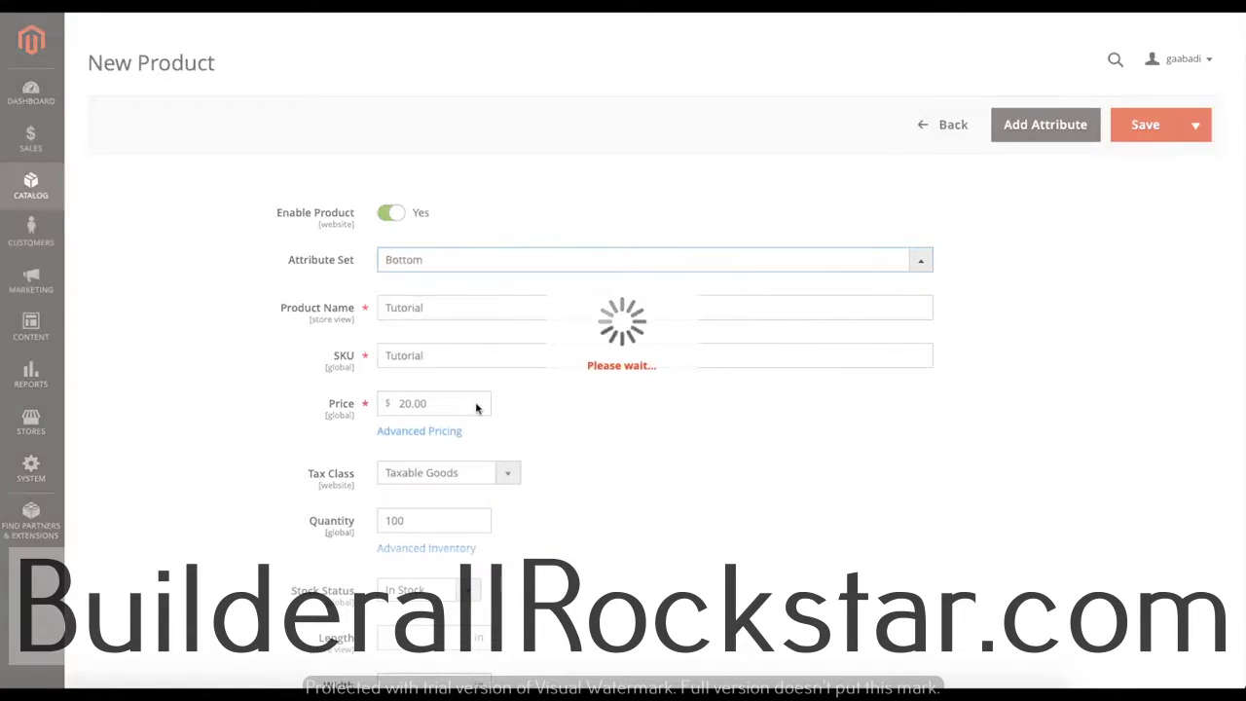
{"action": "scroll", "coordinate": [613, 472], "scroll_direction": "down", "scroll_amount": 5}
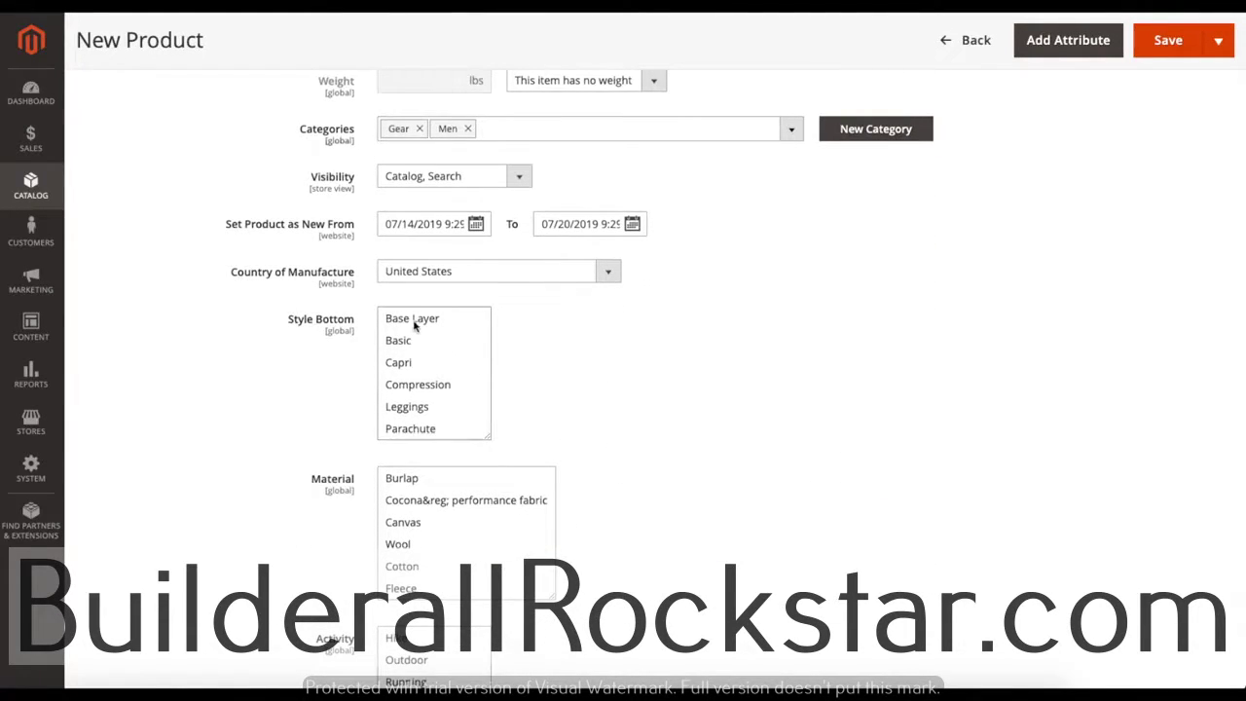
{"action": "scroll", "coordinate": [678, 394], "scroll_direction": "down", "scroll_amount": 2}
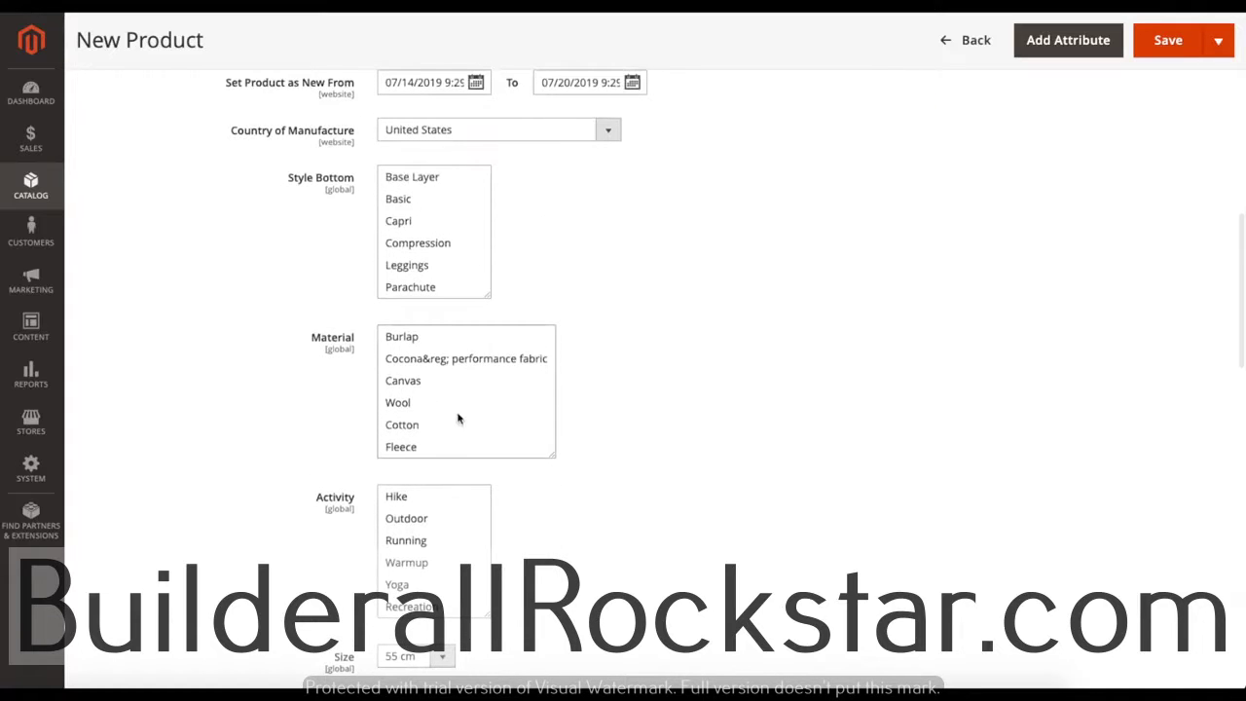
{"action": "scroll", "coordinate": [439, 387], "scroll_direction": "down", "scroll_amount": 1}
{"action": "scroll", "coordinate": [439, 389], "scroll_direction": "up", "scroll_amount": 2}
{"action": "scroll", "coordinate": [581, 367], "scroll_direction": "down", "scroll_amount": 2}
{"action": "scroll", "coordinate": [444, 392], "scroll_direction": "up", "scroll_amount": 1}
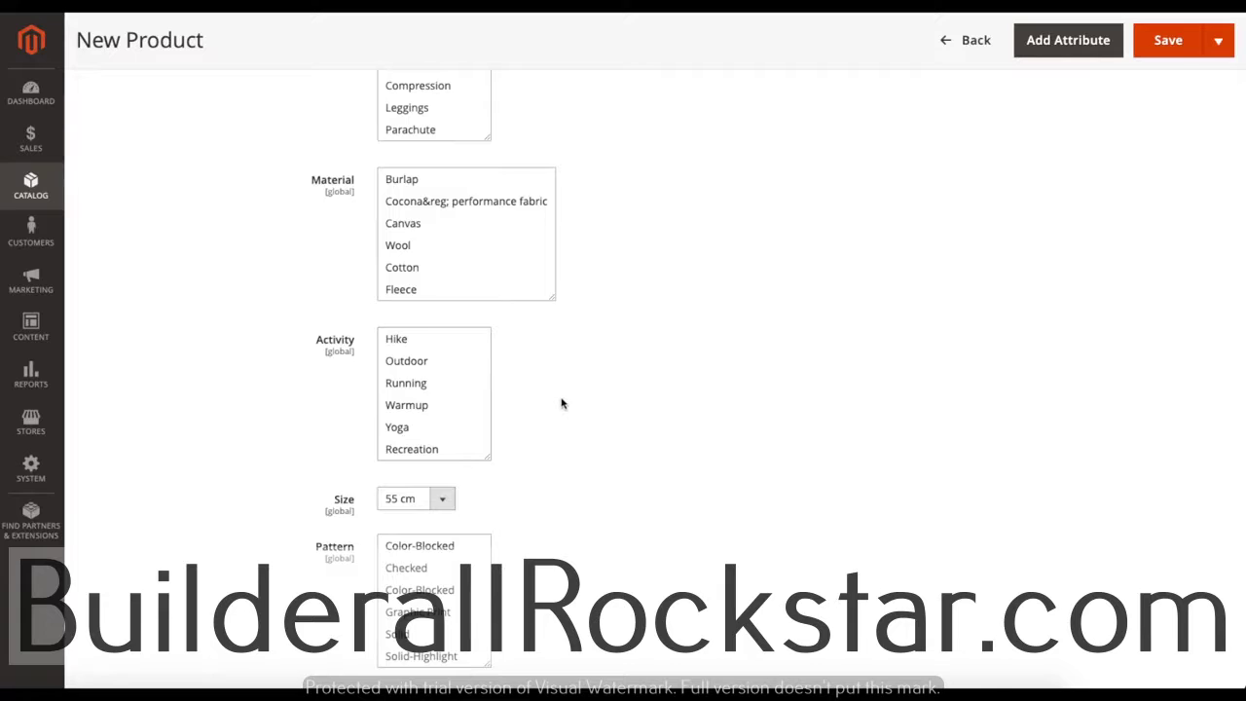
{"action": "scroll", "coordinate": [530, 393], "scroll_direction": "down", "scroll_amount": 2}
{"action": "scroll", "coordinate": [578, 423], "scroll_direction": "down", "scroll_amount": 3}
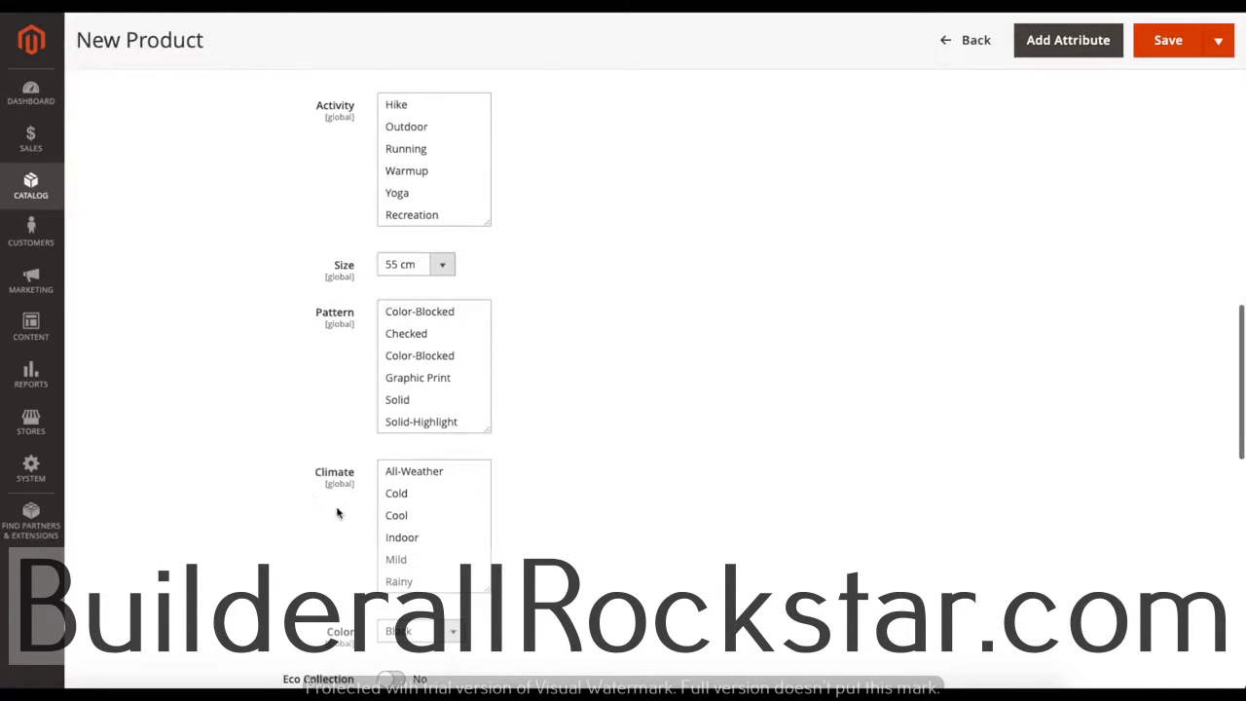
{"action": "scroll", "coordinate": [667, 498], "scroll_direction": "up", "scroll_amount": 15}
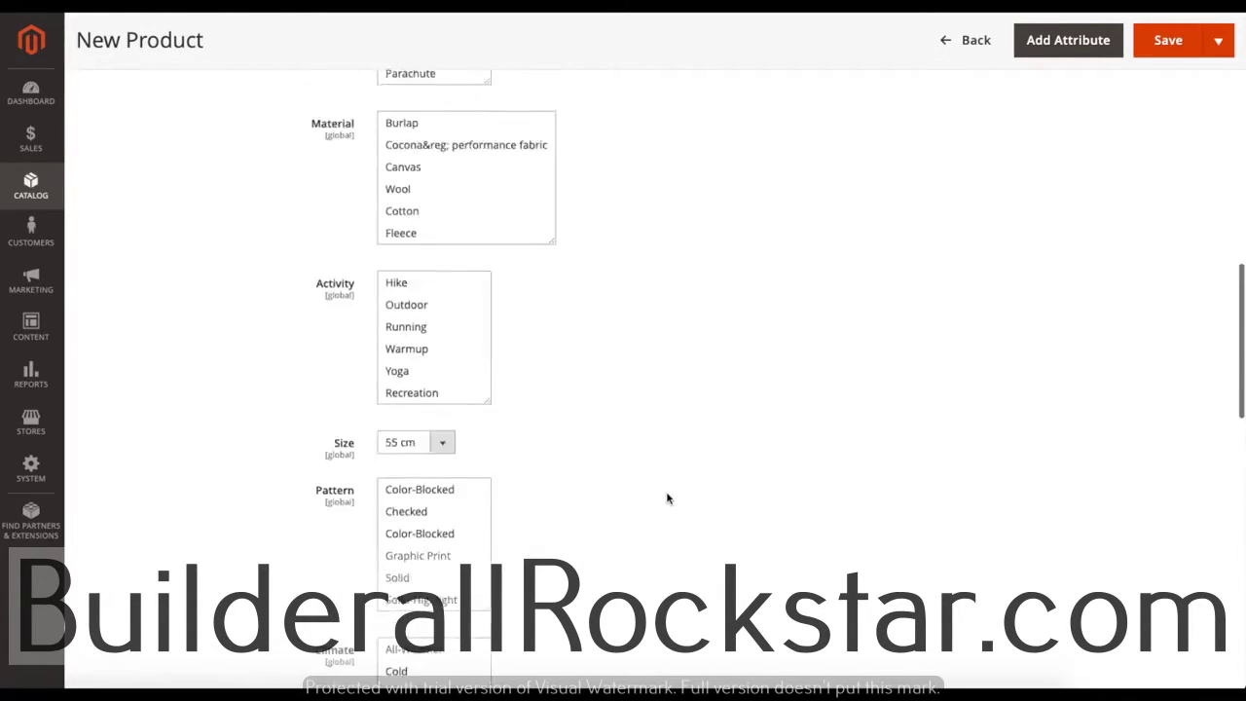
Step: Return the product's attribute set to Bag and set its activity to Hike
{"action": "left_click", "coordinate": [448, 284]}
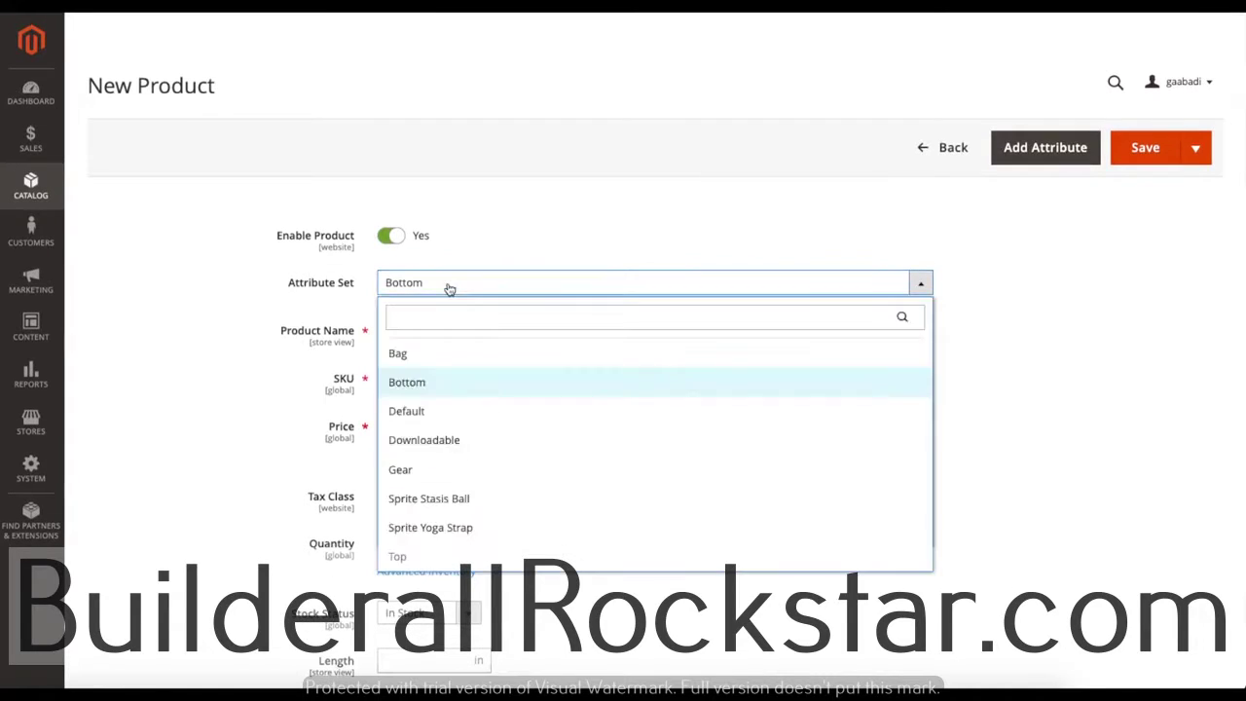
{"action": "left_click", "coordinate": [401, 353]}
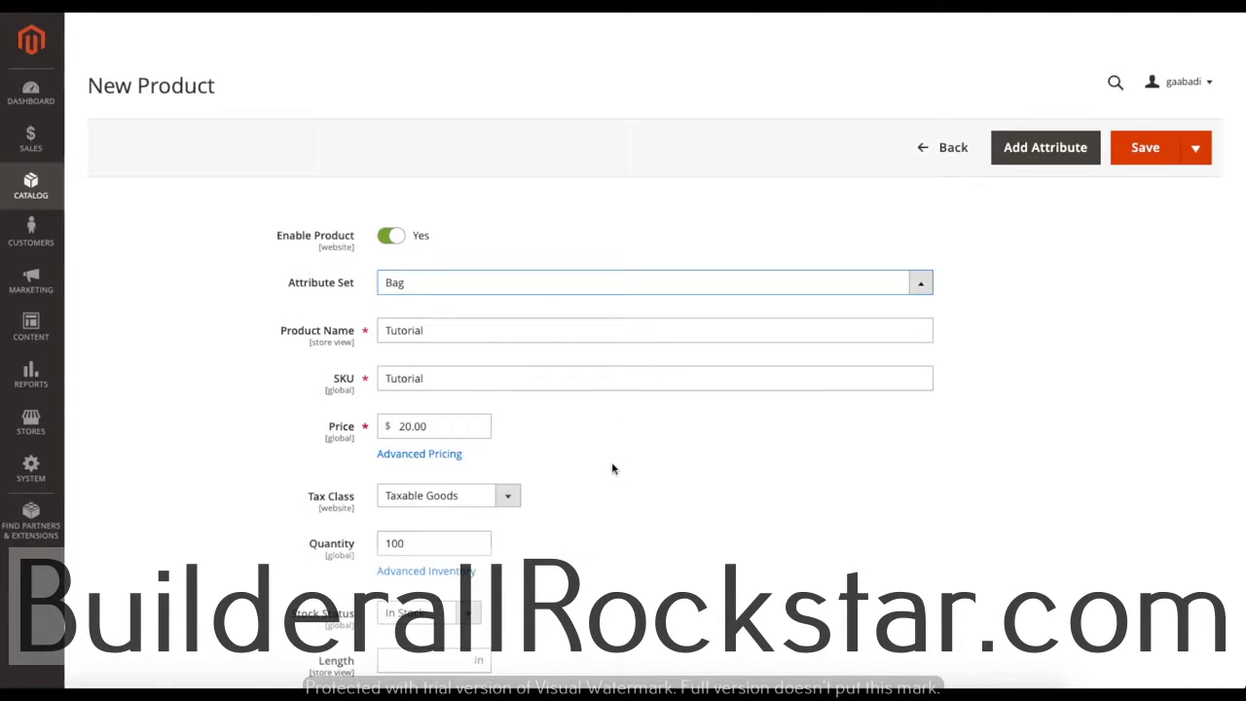
{"action": "scroll", "coordinate": [588, 457], "scroll_direction": "down", "scroll_amount": 8}
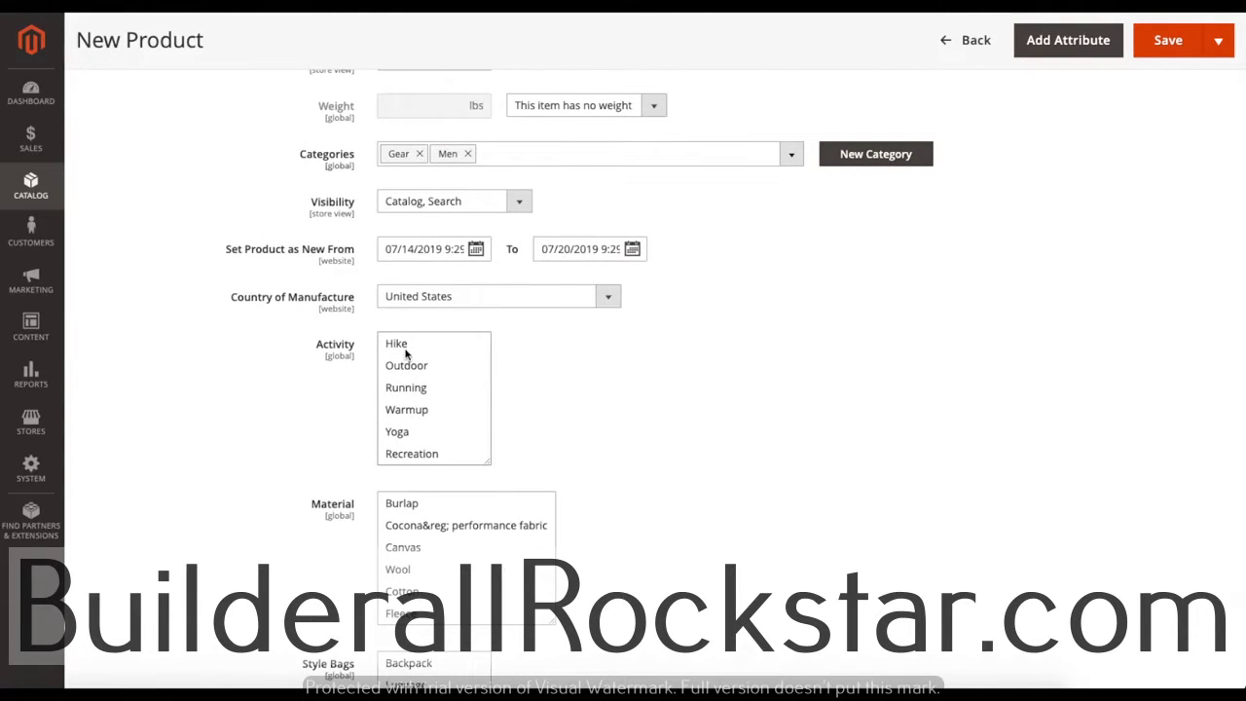
{"action": "left_click", "coordinate": [403, 350]}
Step: Set the product's material to Wool and its bag style to Duffel
{"action": "scroll", "coordinate": [656, 403], "scroll_direction": "down", "scroll_amount": 3}
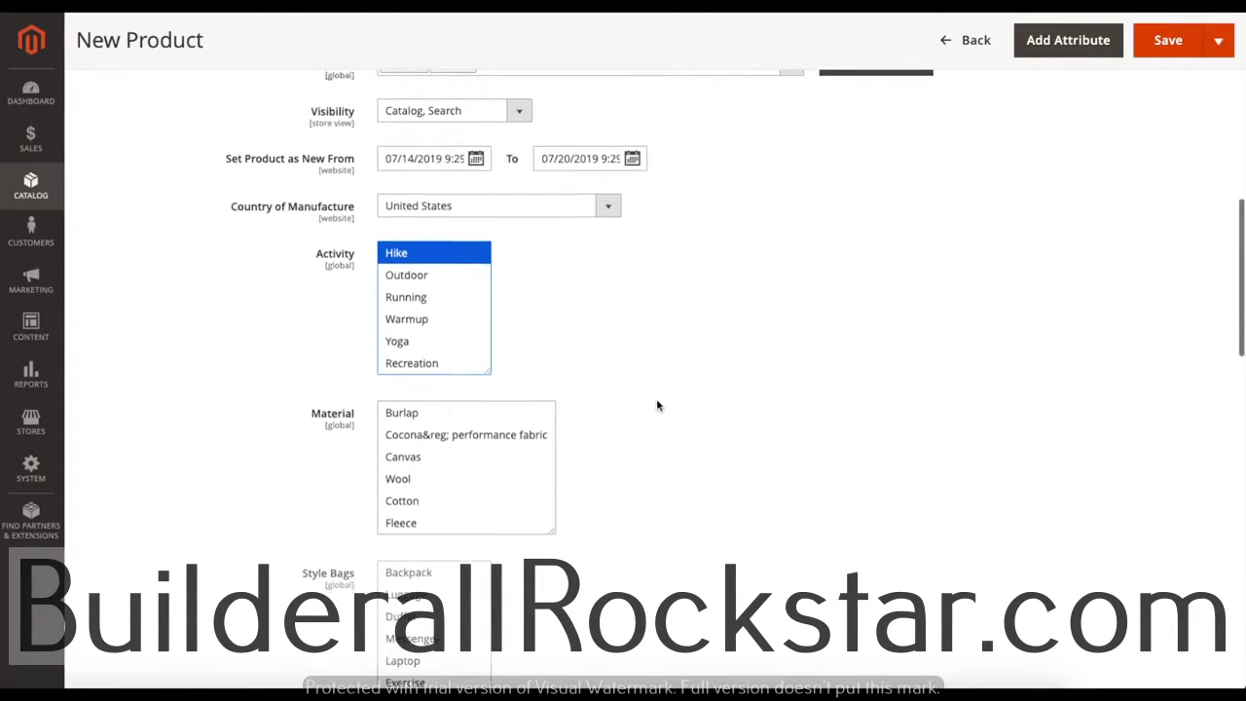
{"action": "scroll", "coordinate": [439, 458], "scroll_direction": "down", "scroll_amount": 1}
{"action": "left_click", "coordinate": [419, 420]}
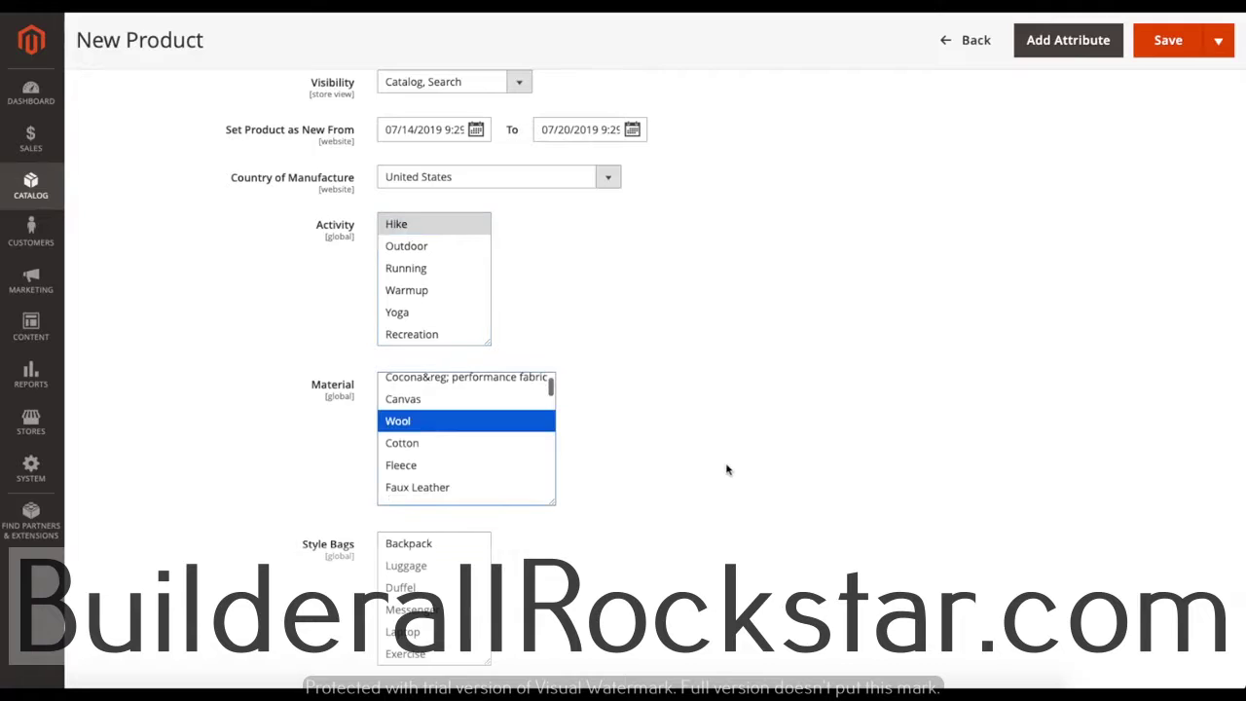
{"action": "scroll", "coordinate": [727, 470], "scroll_direction": "down", "scroll_amount": 3}
{"action": "left_click", "coordinate": [440, 425]}
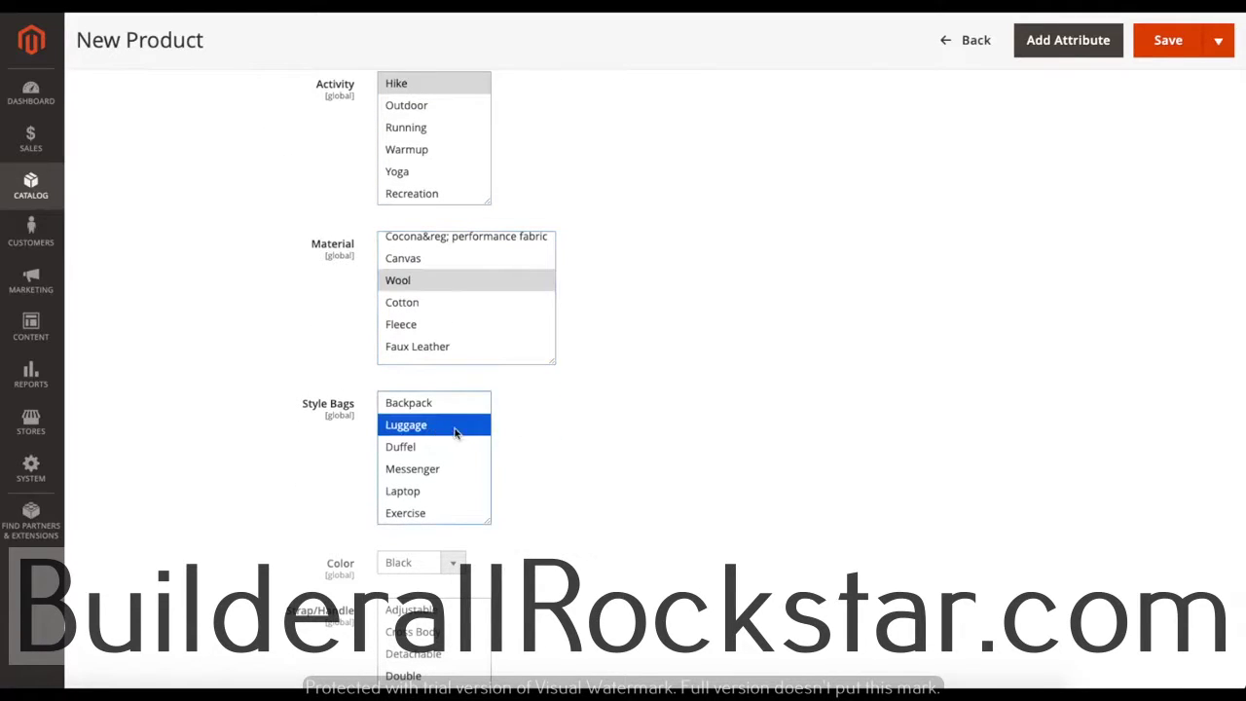
{"action": "scroll", "coordinate": [540, 442], "scroll_direction": "down", "scroll_amount": 1}
{"action": "left_click", "coordinate": [411, 443]}
Step: Set the product's strap/handle to Padded and its features to Hydration Pocket
{"action": "scroll", "coordinate": [709, 457], "scroll_direction": "down", "scroll_amount": 4}
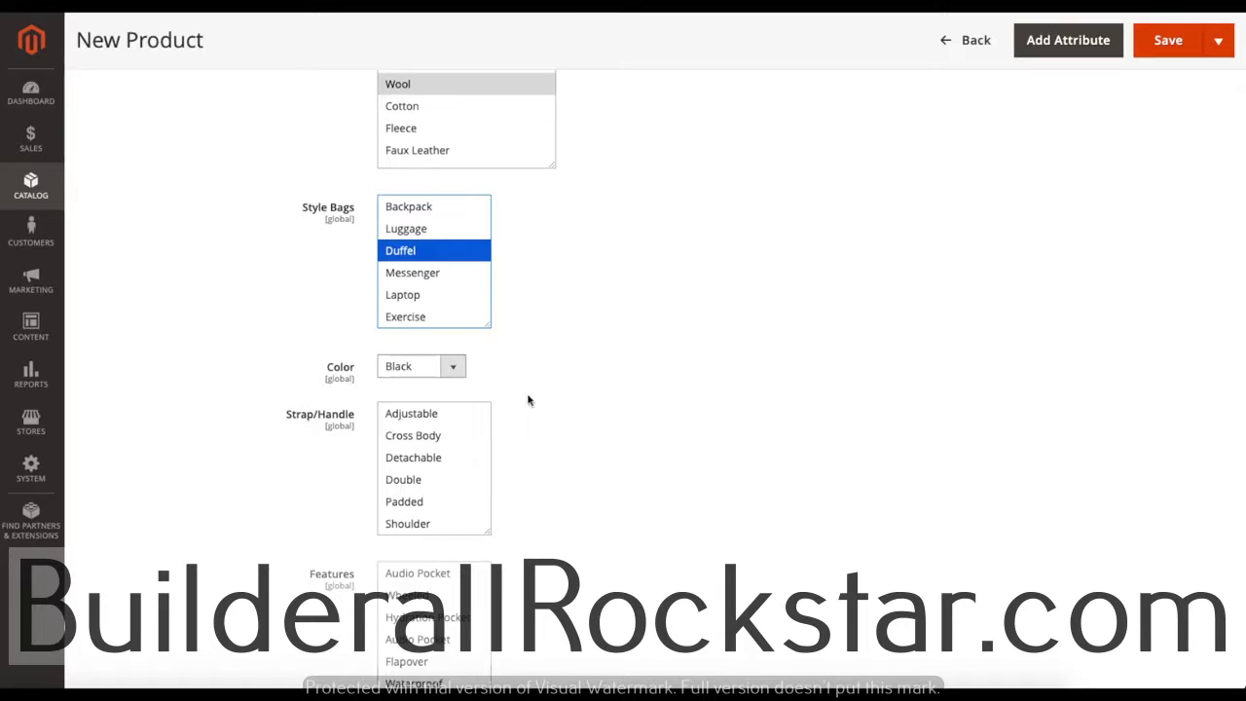
{"action": "scroll", "coordinate": [531, 397], "scroll_direction": "down", "scroll_amount": 2}
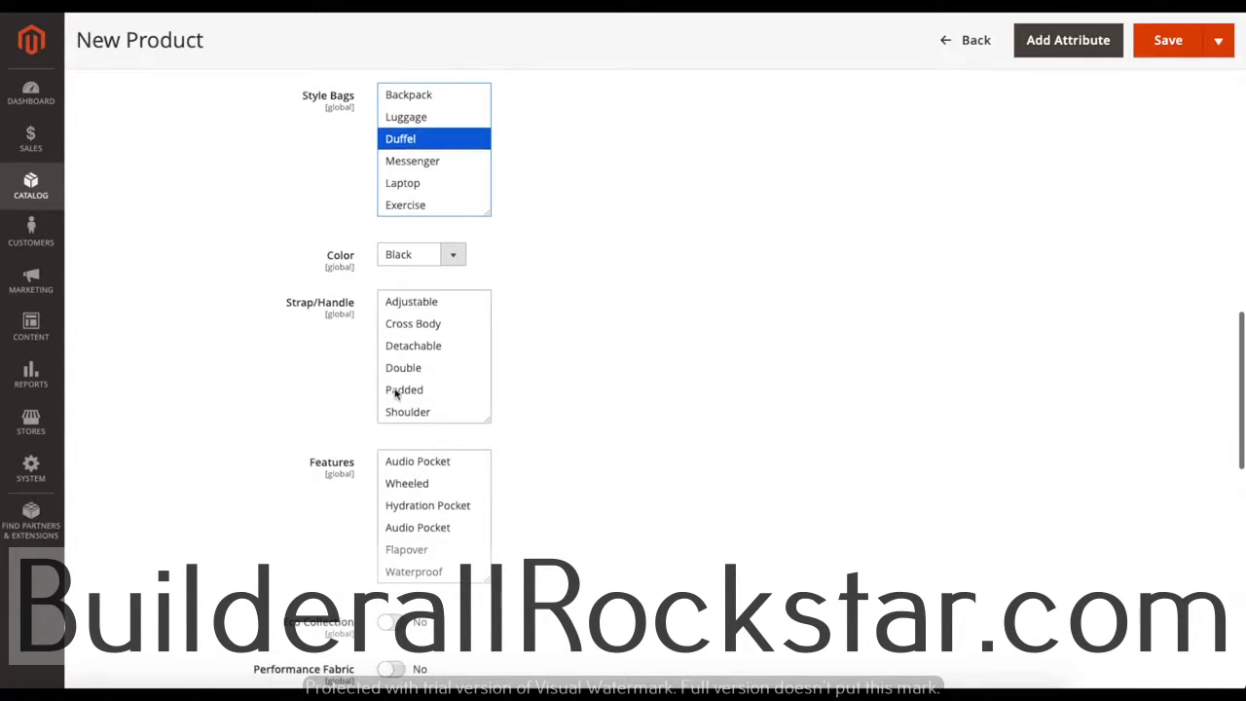
{"action": "scroll", "coordinate": [448, 375], "scroll_direction": "down", "scroll_amount": 2}
{"action": "left_click", "coordinate": [425, 348]}
{"action": "scroll", "coordinate": [434, 461], "scroll_direction": "down", "scroll_amount": 1}
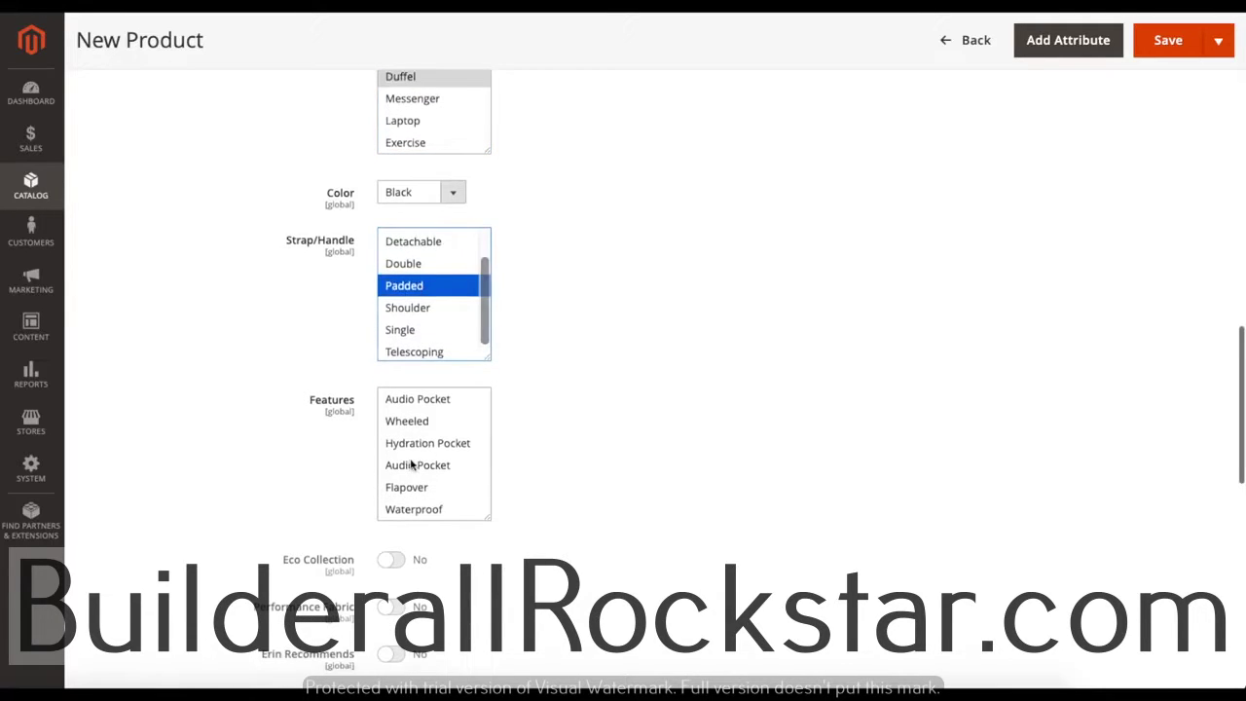
{"action": "left_click", "coordinate": [420, 440]}
Step: Enable the product's New attribute
{"action": "scroll", "coordinate": [603, 447], "scroll_direction": "down", "scroll_amount": 1}
{"action": "scroll", "coordinate": [603, 447], "scroll_direction": "down", "scroll_amount": 3}
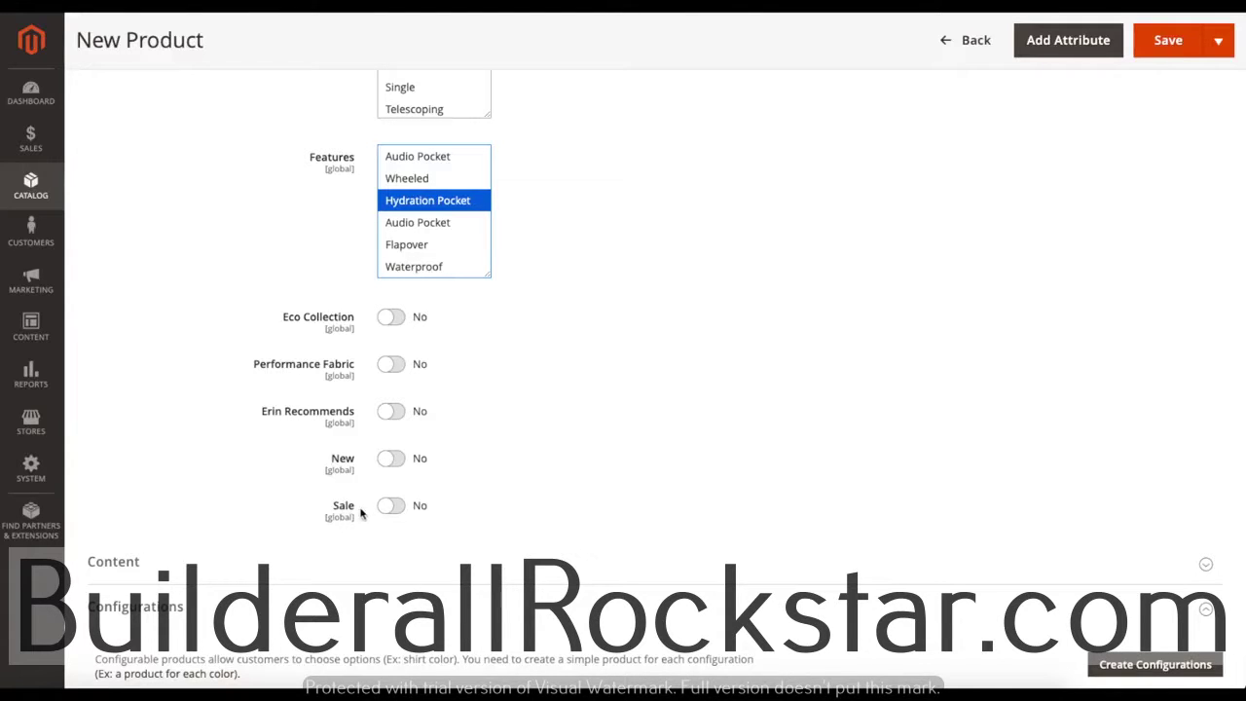
{"action": "scroll", "coordinate": [489, 483], "scroll_direction": "down", "scroll_amount": 1}
{"action": "left_click", "coordinate": [392, 426]}
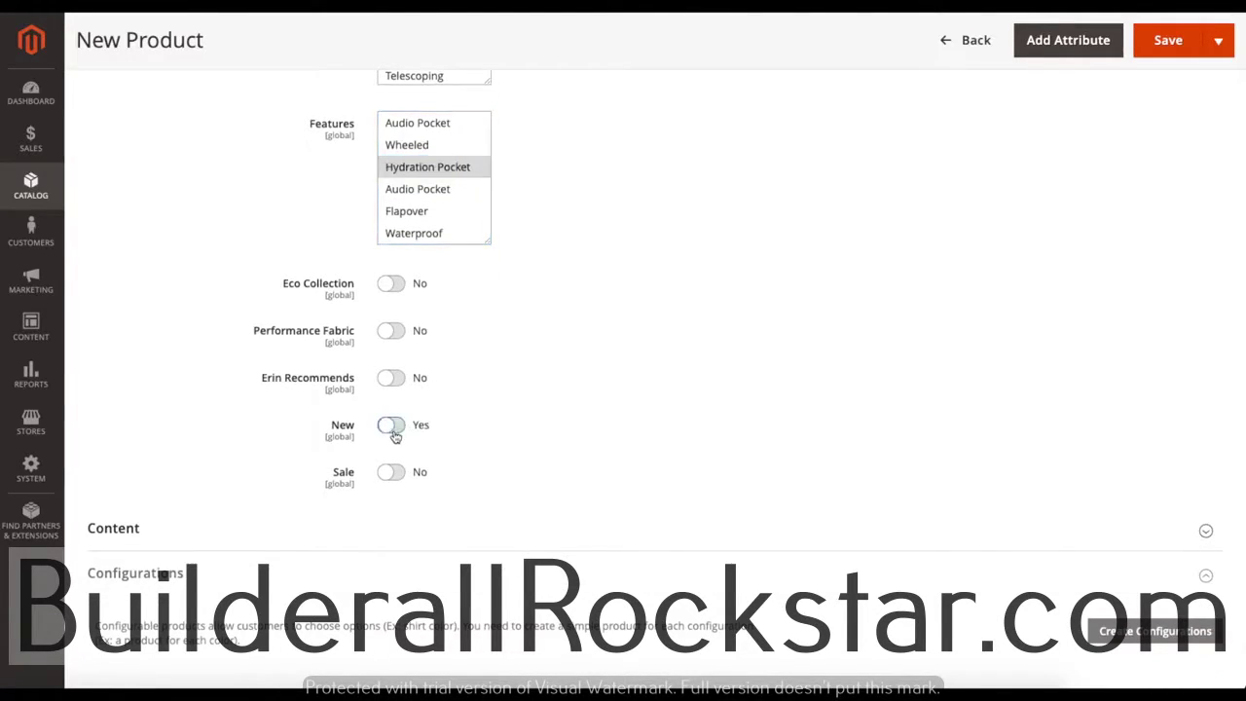
Step: Expand the product's Content section and look over its Description and Short Description editors
{"action": "scroll", "coordinate": [564, 419], "scroll_direction": "down", "scroll_amount": 1}
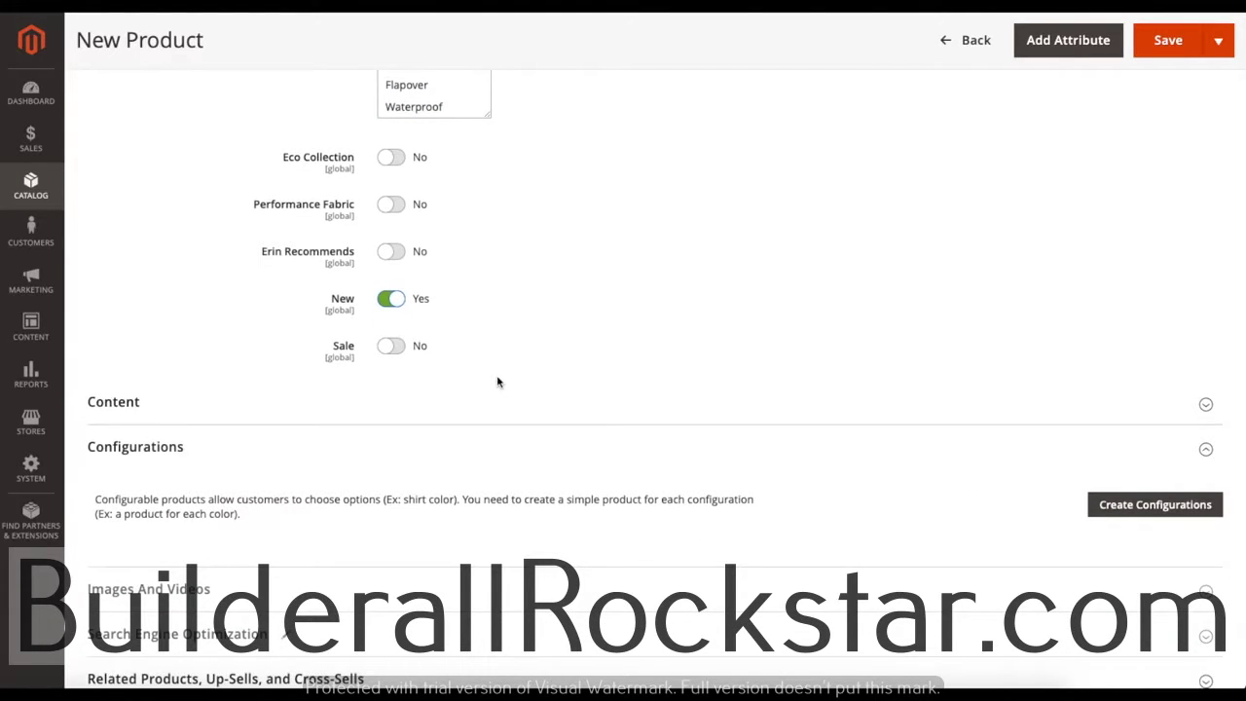
{"action": "scroll", "coordinate": [497, 381], "scroll_direction": "down", "scroll_amount": 1}
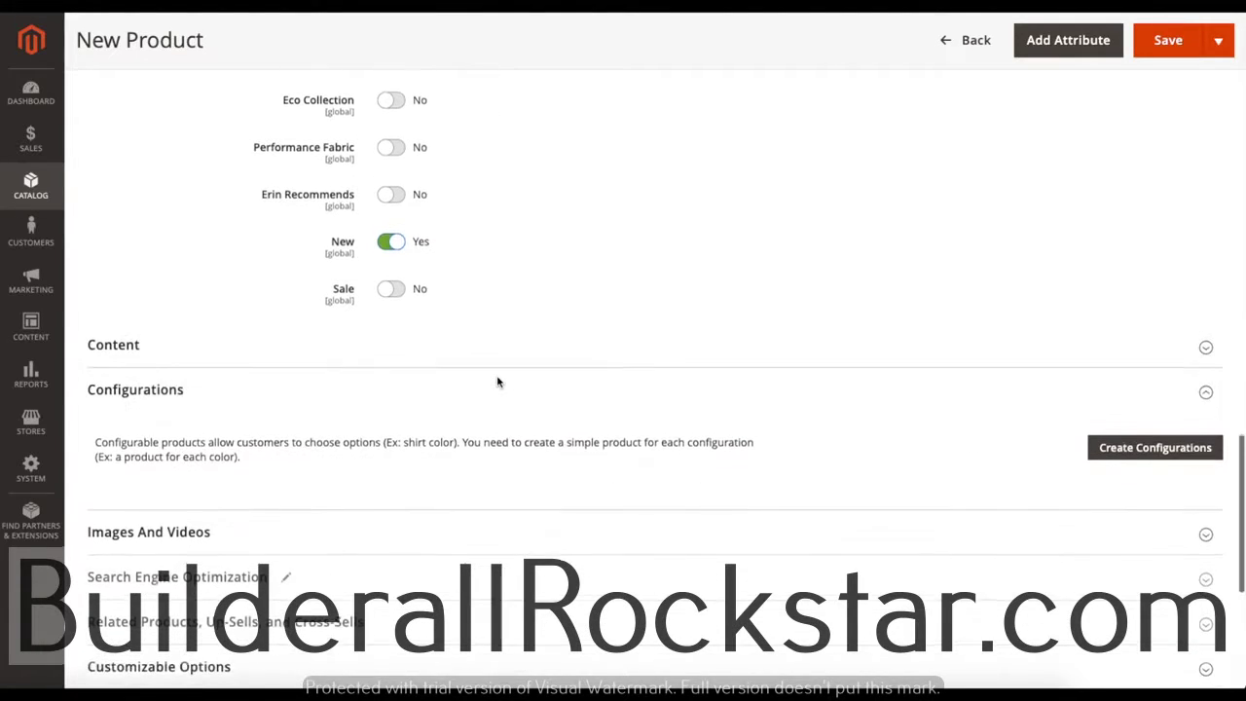
{"action": "left_click", "coordinate": [861, 356]}
{"action": "scroll", "coordinate": [336, 408], "scroll_direction": "down", "scroll_amount": 4}
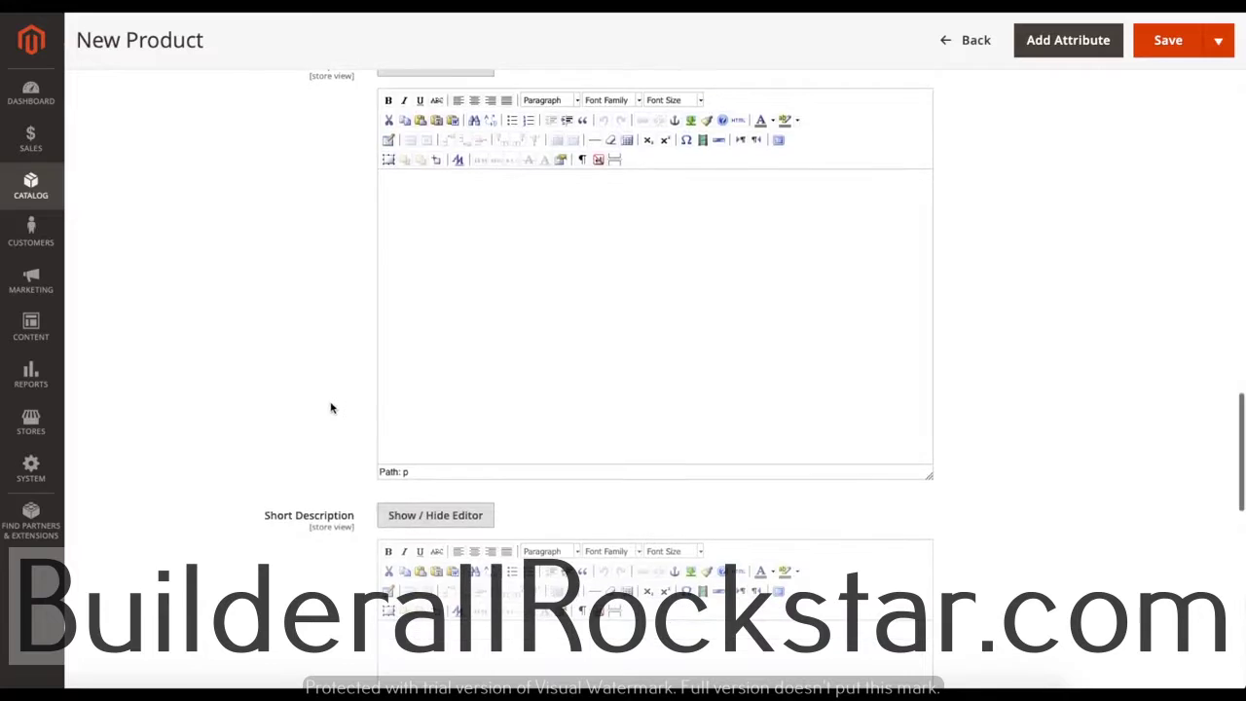
{"action": "scroll", "coordinate": [331, 409], "scroll_direction": "up", "scroll_amount": 2}
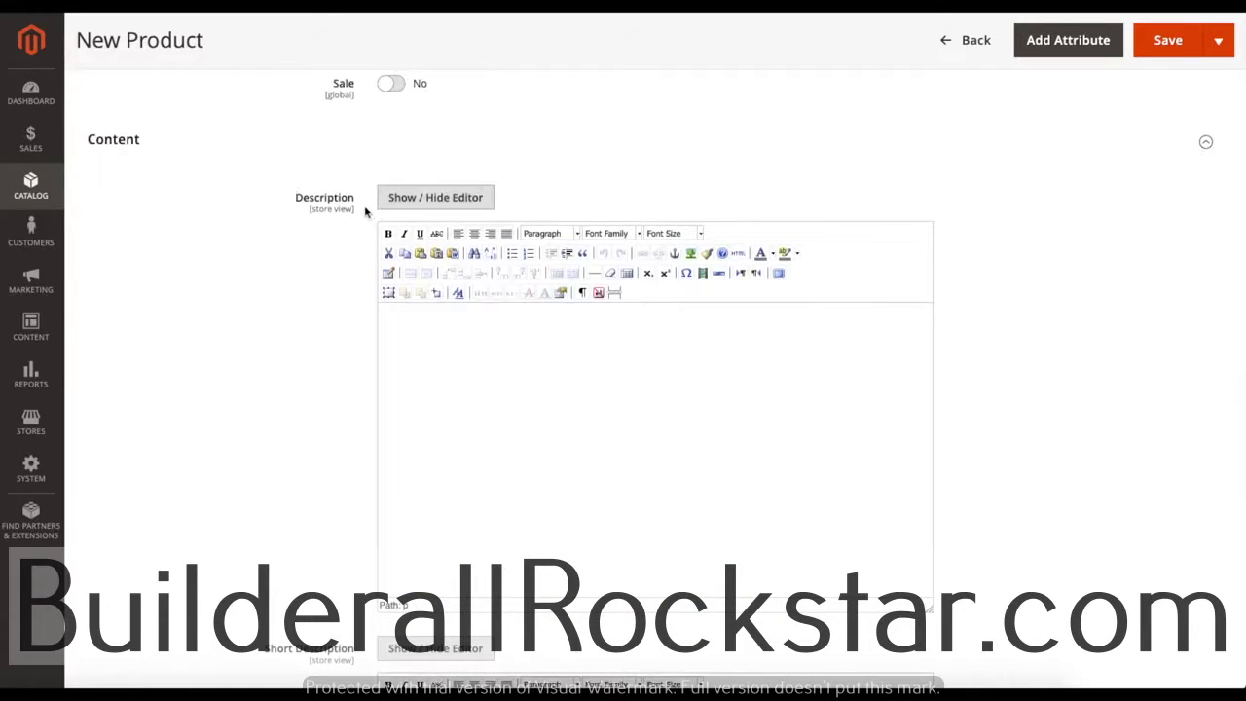
{"action": "scroll", "coordinate": [242, 338], "scroll_direction": "down", "scroll_amount": 2}
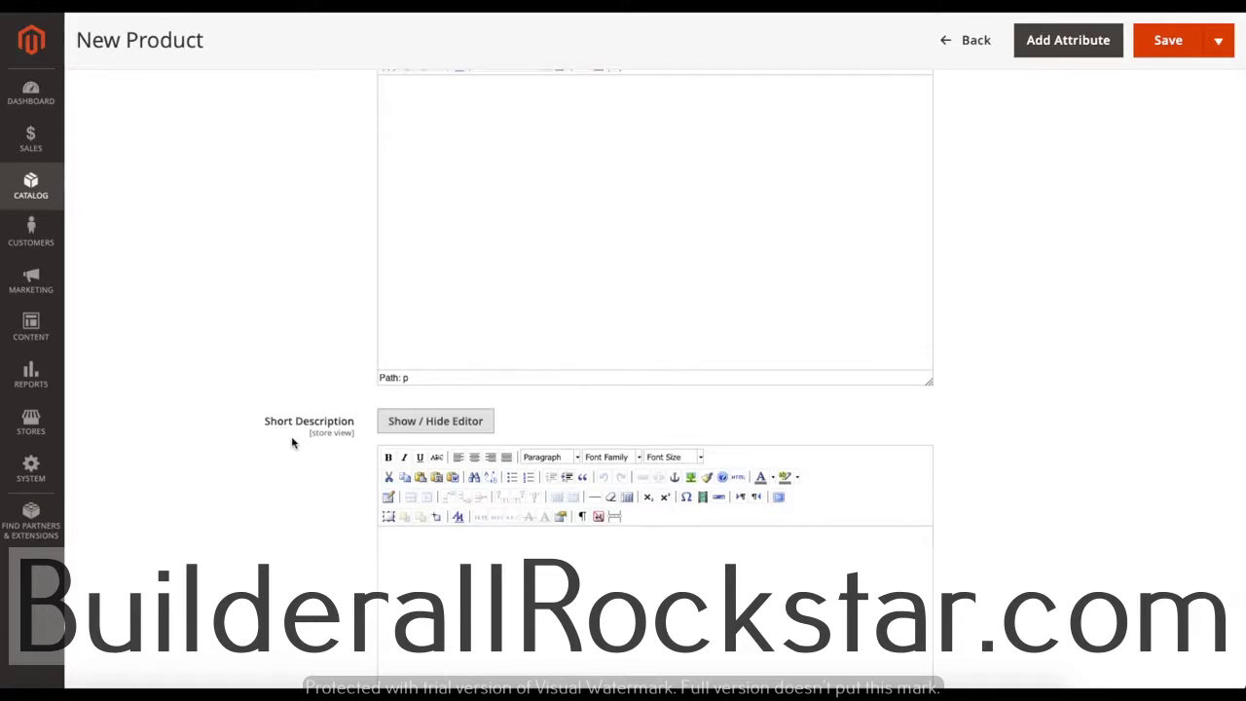
{"action": "scroll", "coordinate": [291, 443], "scroll_direction": "up", "scroll_amount": 2}
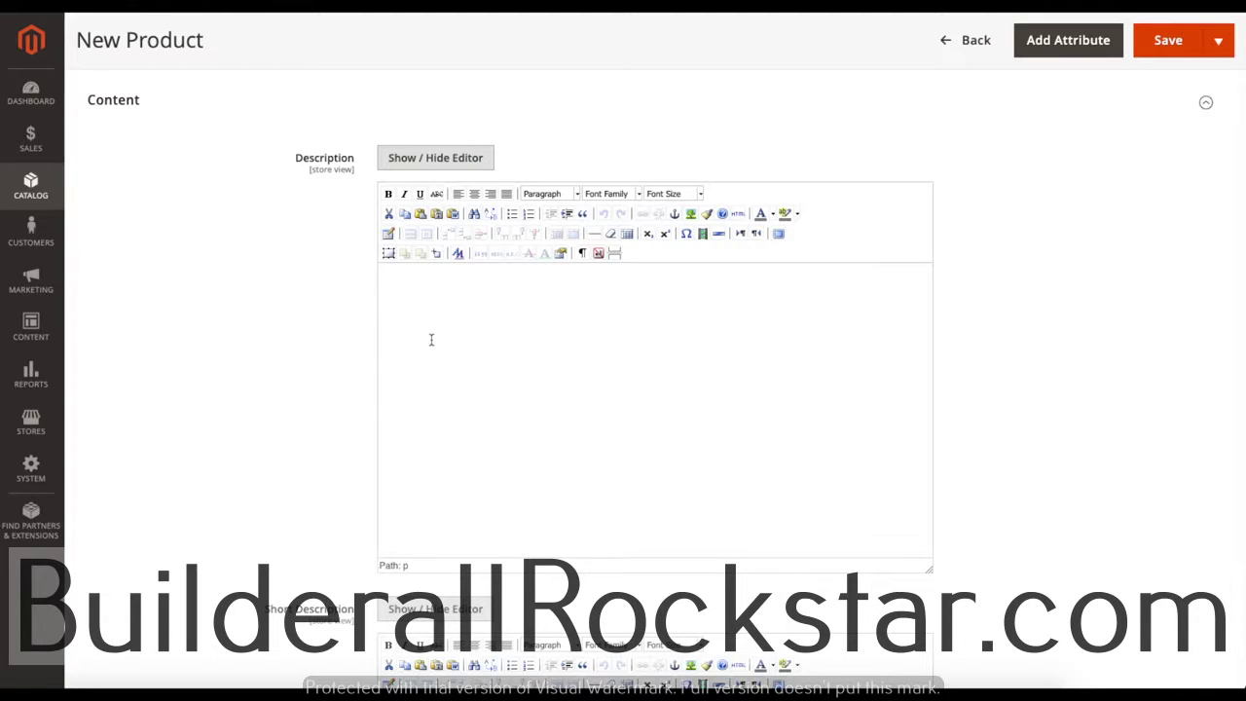
Step: Look over the Short Description editor and the Configurations section, and collapse Configurations
{"action": "scroll", "coordinate": [317, 353], "scroll_direction": "down", "scroll_amount": 3}
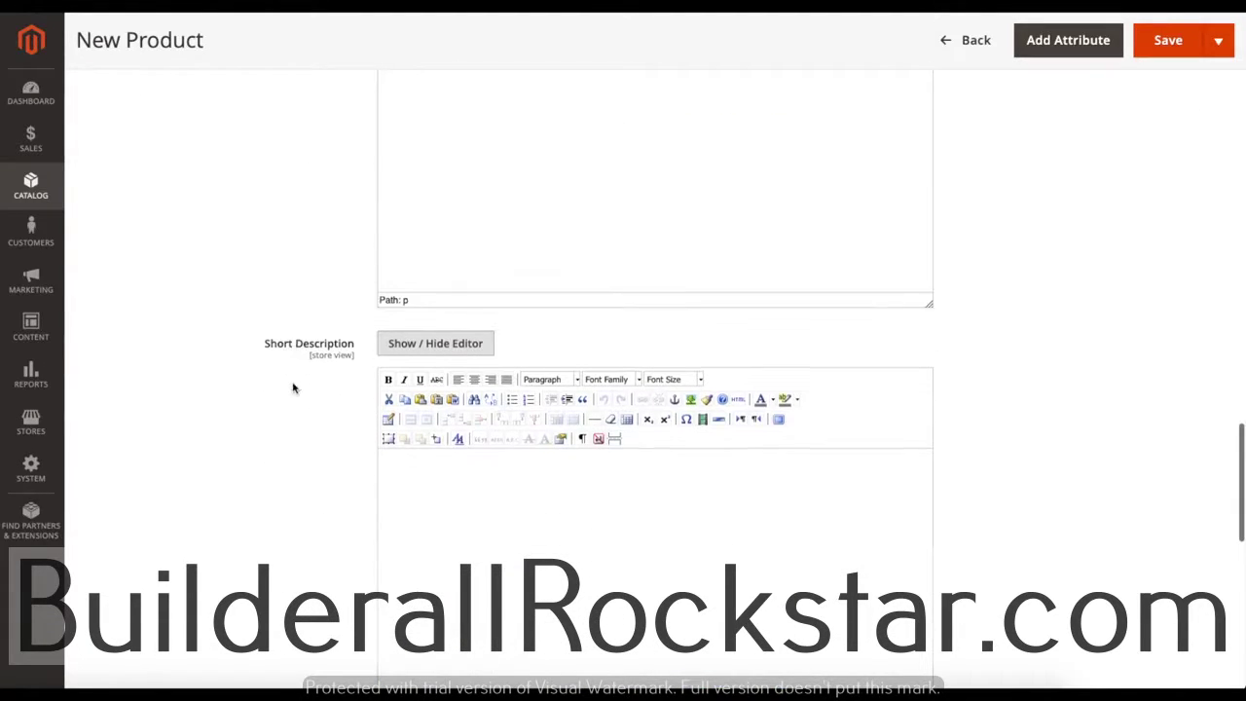
{"action": "scroll", "coordinate": [292, 389], "scroll_direction": "down", "scroll_amount": 2}
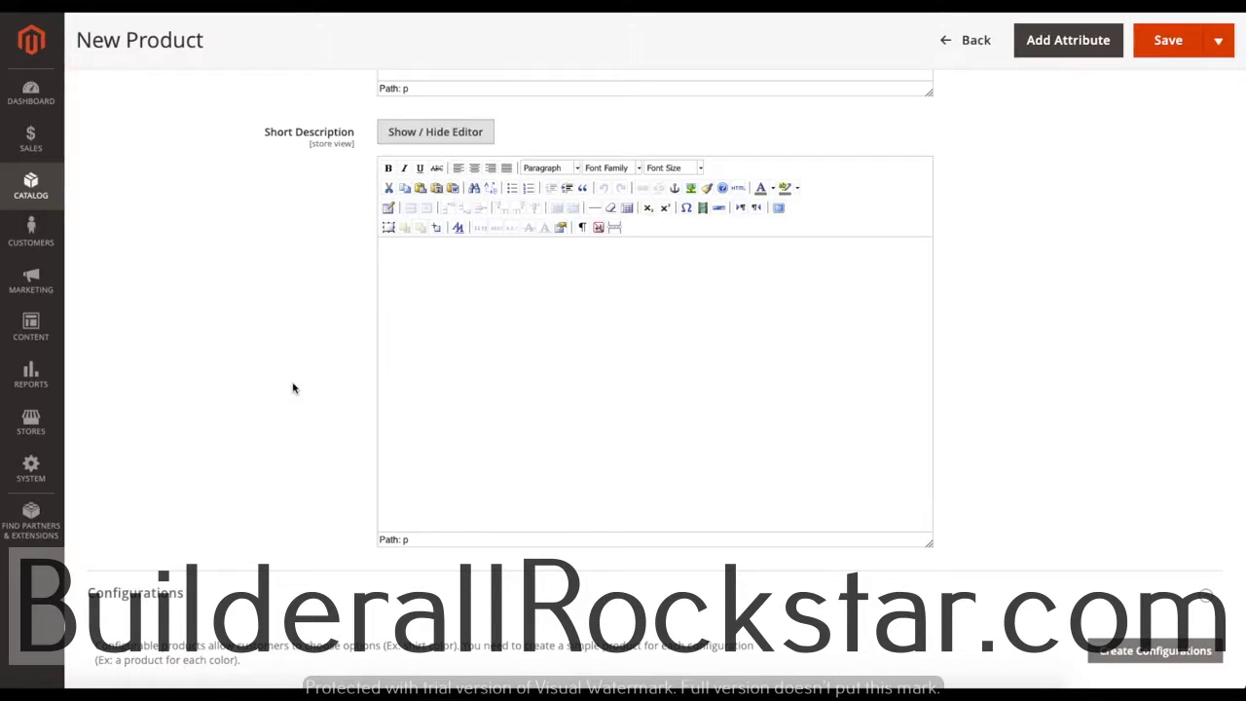
{"action": "scroll", "coordinate": [292, 388], "scroll_direction": "down", "scroll_amount": 3}
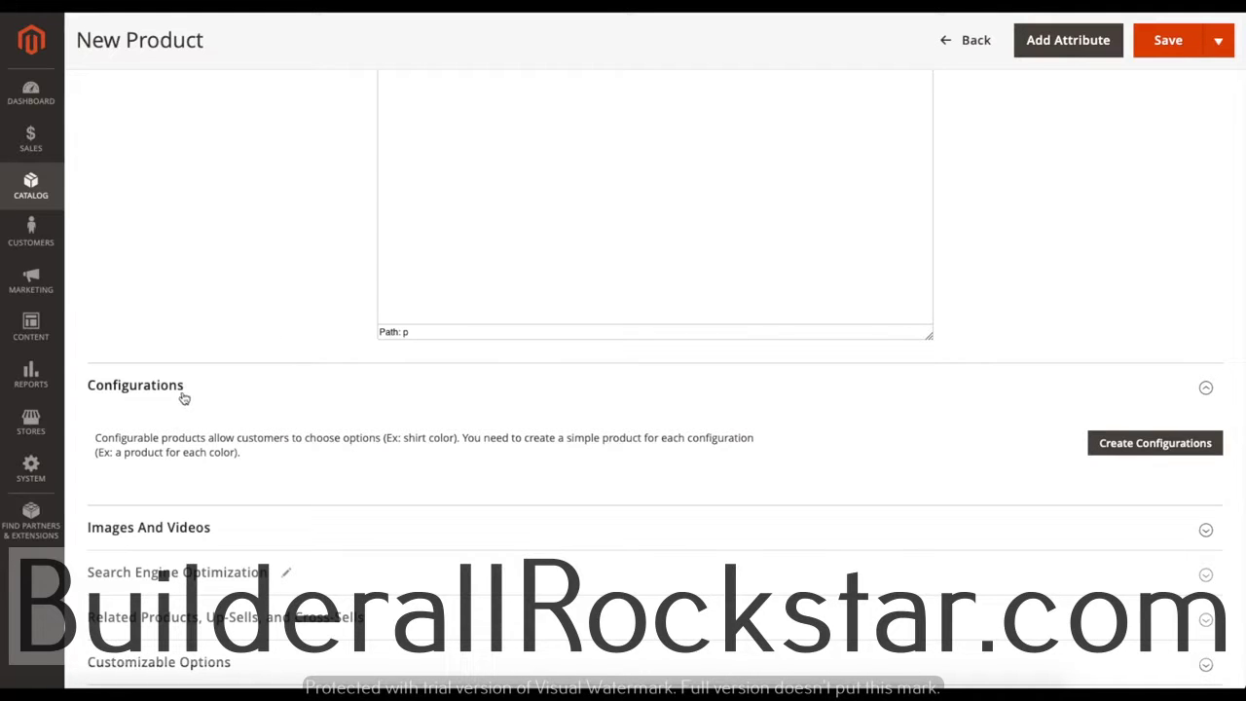
{"action": "left_click", "coordinate": [1204, 391]}
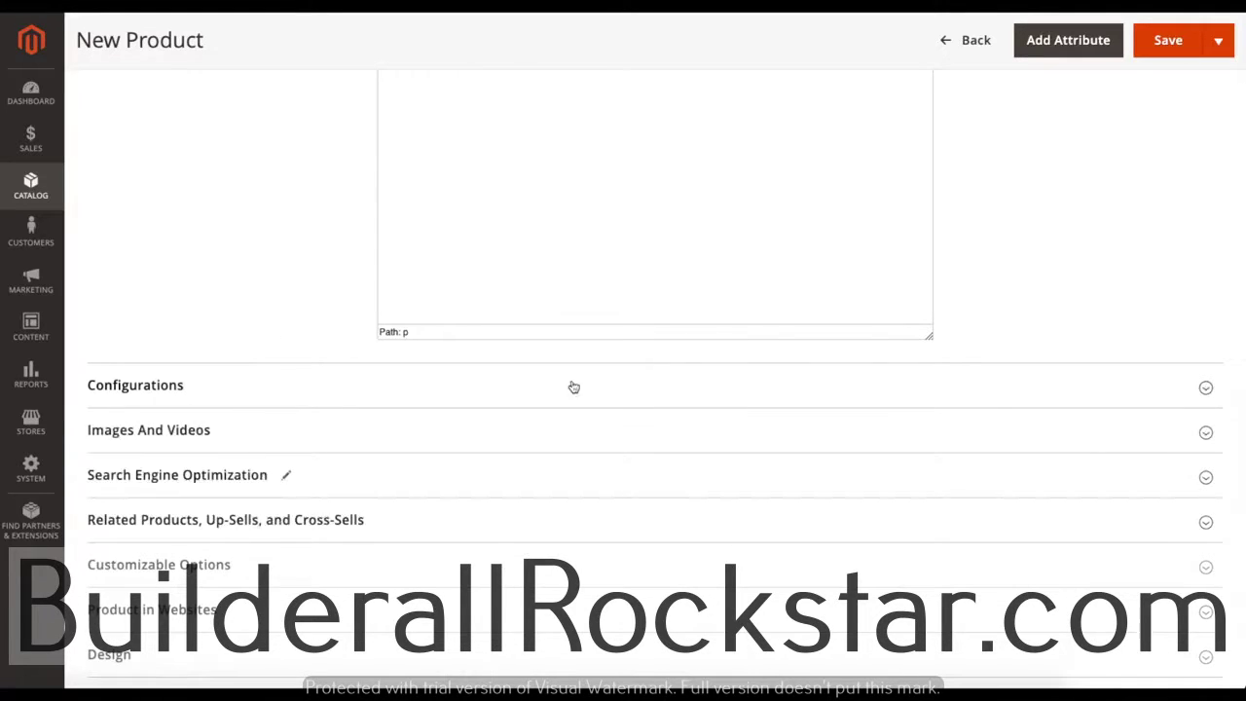
Step: Expand the Images And Videos section, examine its image and video upload options, and collapse it
{"action": "scroll", "coordinate": [253, 331], "scroll_direction": "down", "scroll_amount": 2}
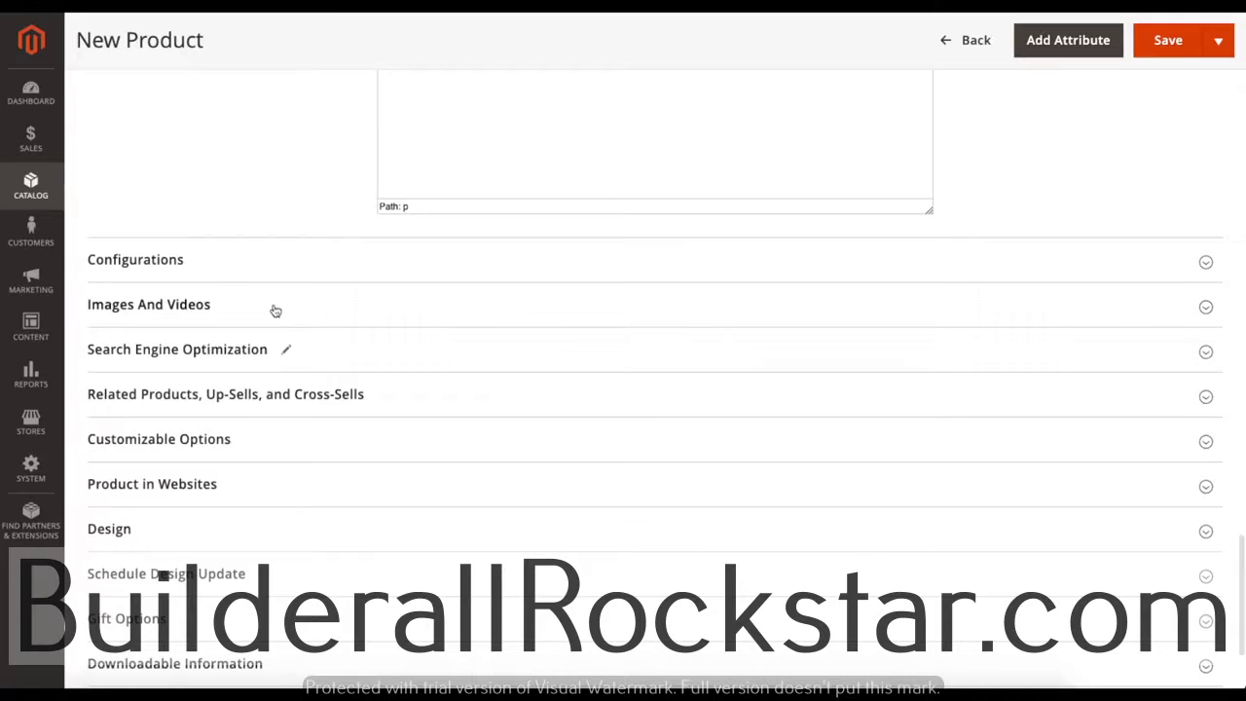
{"action": "left_click", "coordinate": [271, 307]}
{"action": "scroll", "coordinate": [428, 374], "scroll_direction": "down", "scroll_amount": 1}
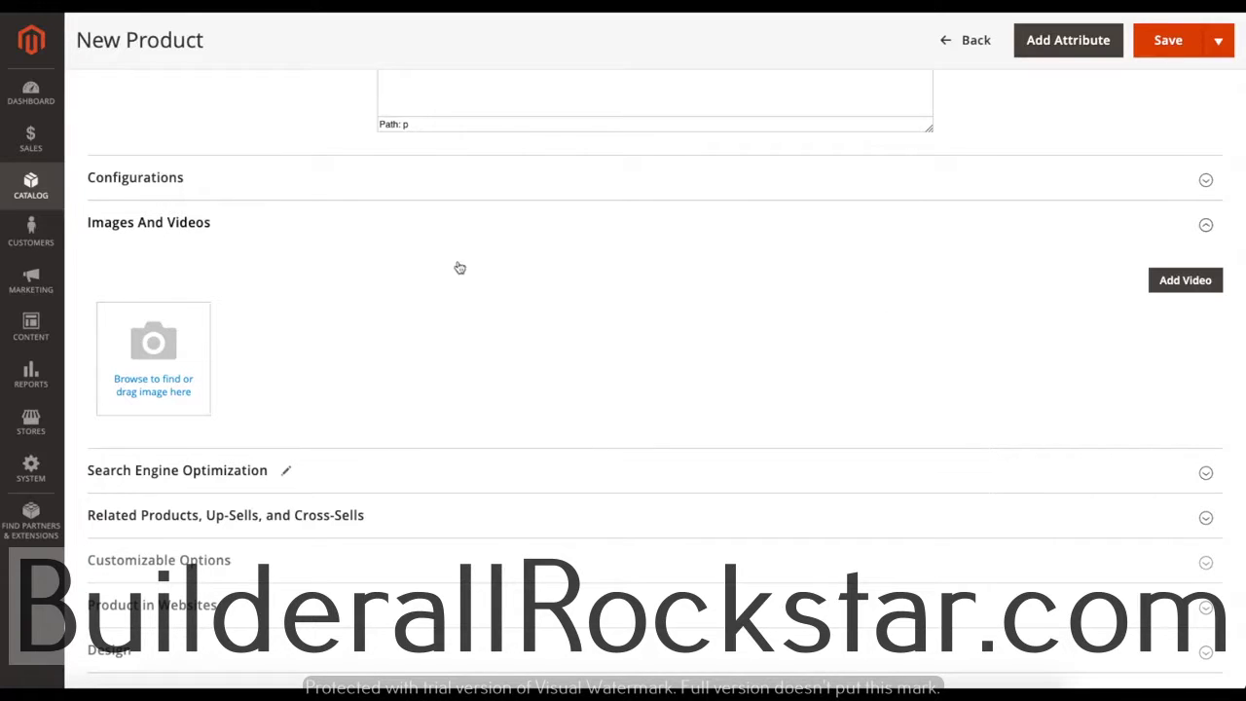
{"action": "left_click", "coordinate": [1181, 229]}
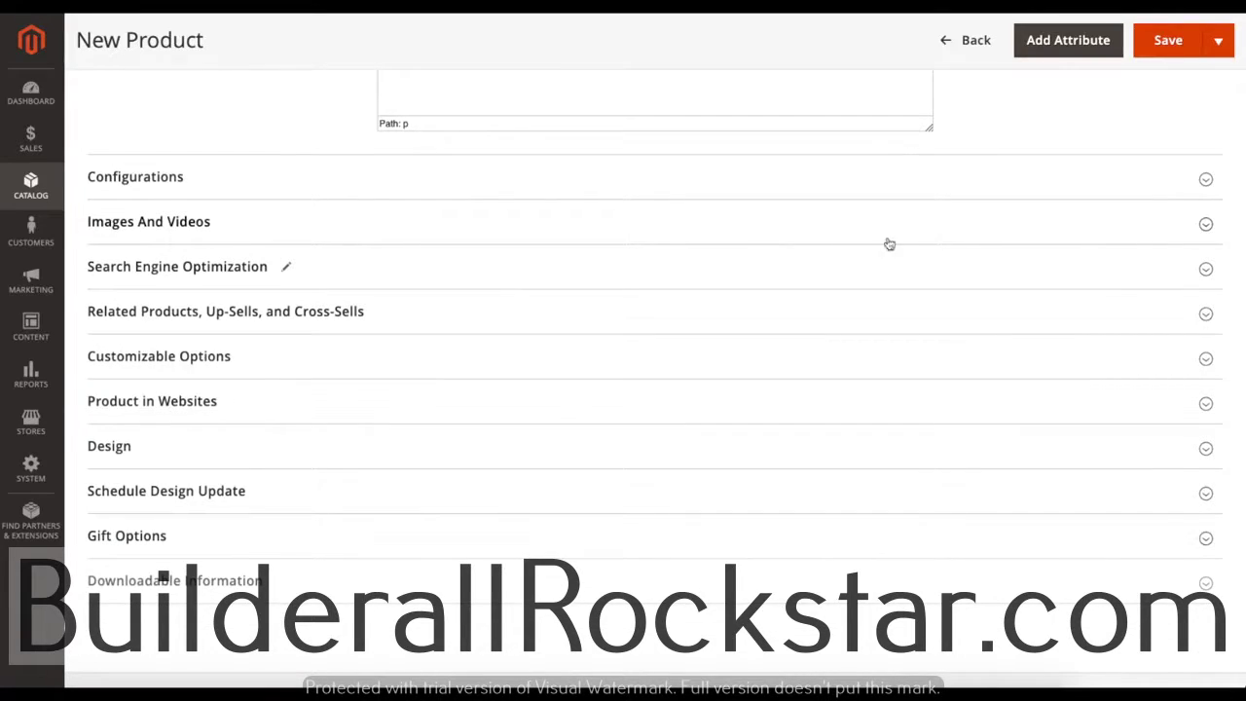
Step: Expand the Search Engine Optimization section and compare its fields with the product's name and SKU
{"action": "left_click", "coordinate": [422, 267]}
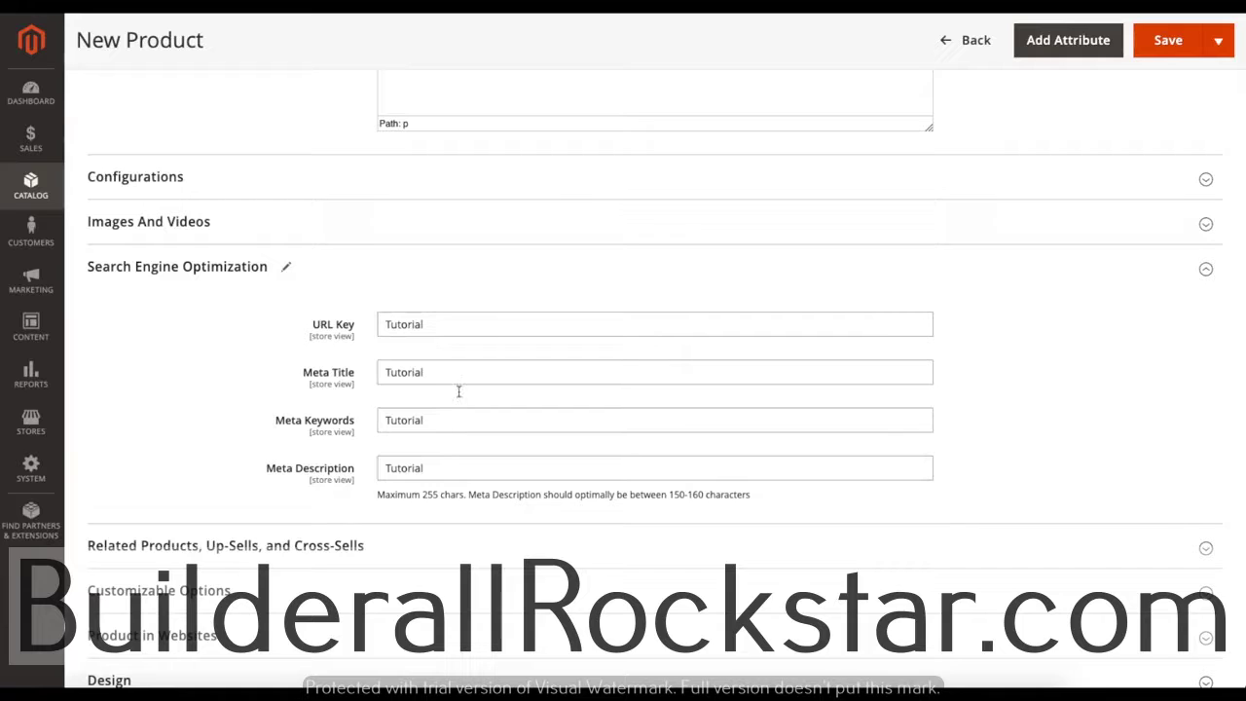
{"action": "scroll", "coordinate": [455, 399], "scroll_direction": "up", "scroll_amount": 10}
{"action": "scroll", "coordinate": [456, 399], "scroll_direction": "up", "scroll_amount": 8}
{"action": "scroll", "coordinate": [559, 390], "scroll_direction": "up", "scroll_amount": 10}
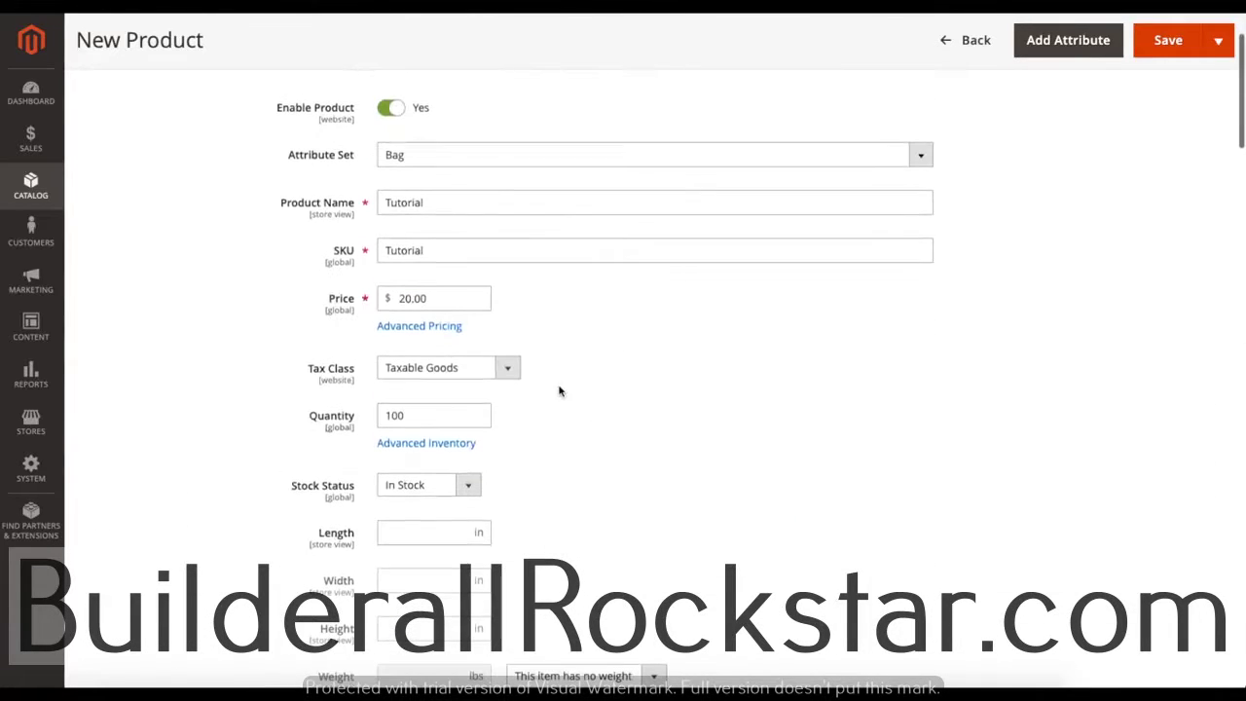
{"action": "scroll", "coordinate": [647, 425], "scroll_direction": "down", "scroll_amount": 20}
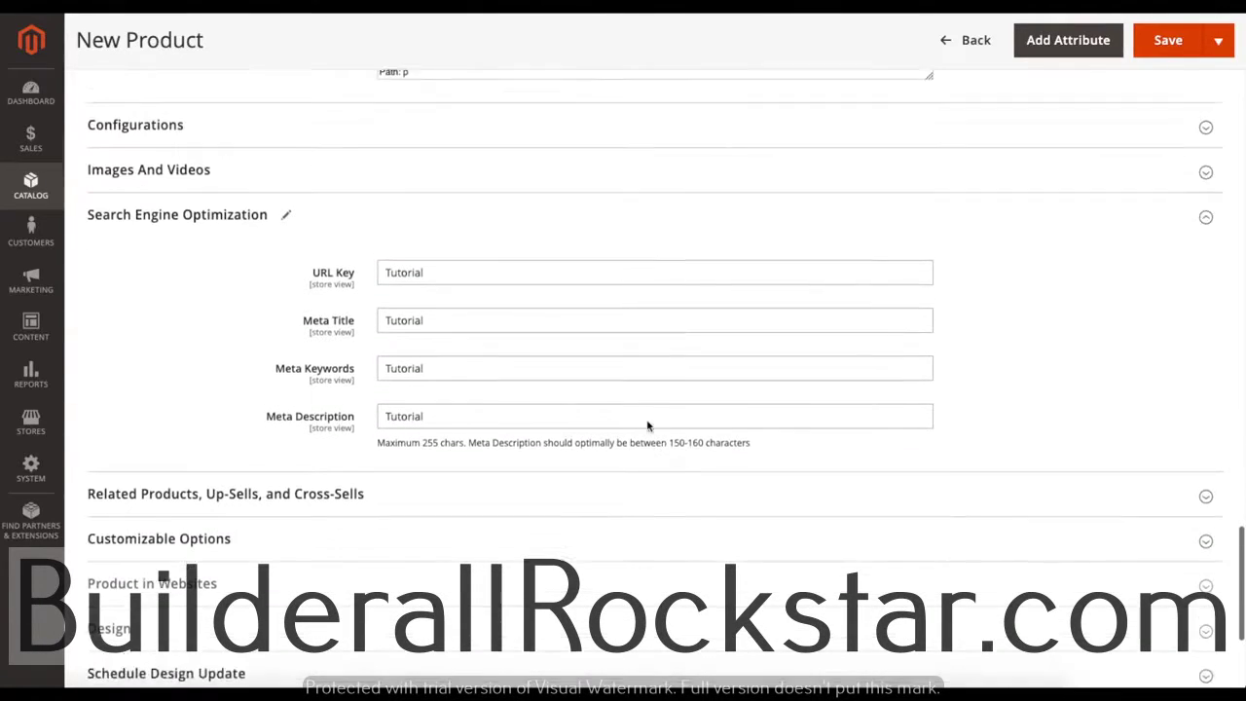
{"action": "scroll", "coordinate": [647, 425], "scroll_direction": "up", "scroll_amount": 1}
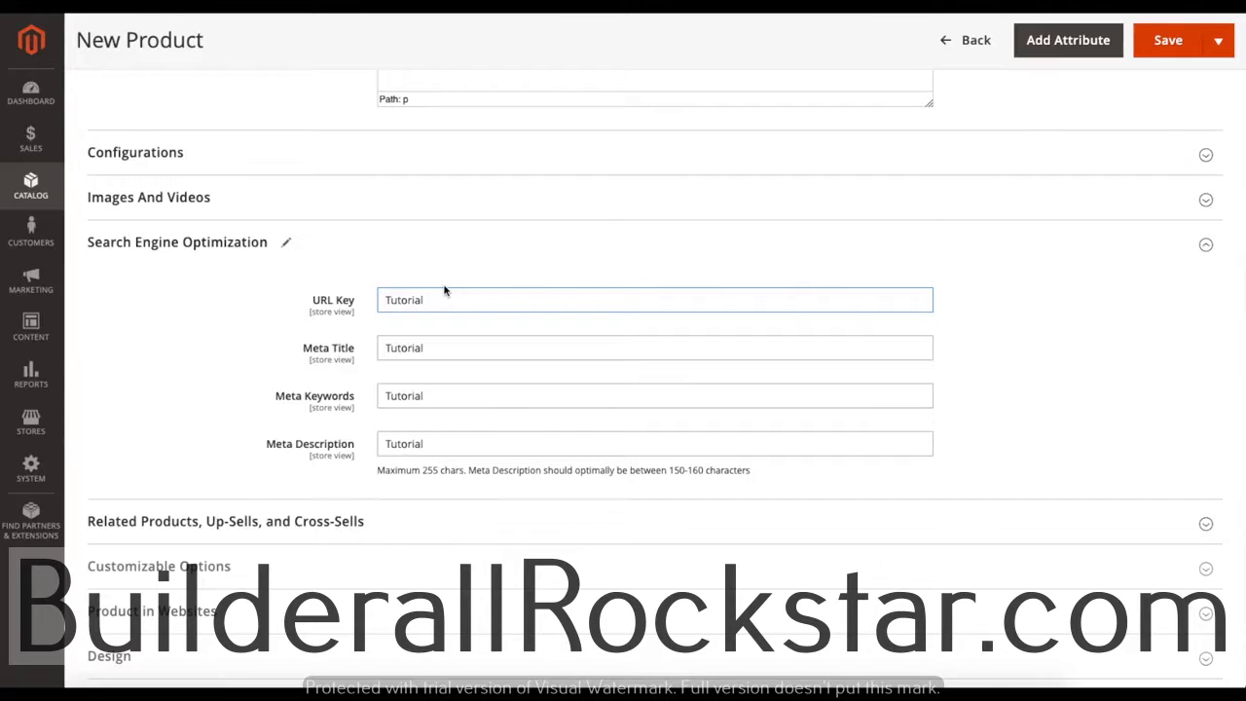
Step: Set the product's Meta Keywords to "Tutorial, bags,"
{"action": "left_click", "coordinate": [435, 349]}
{"action": "left_click", "coordinate": [446, 403]}
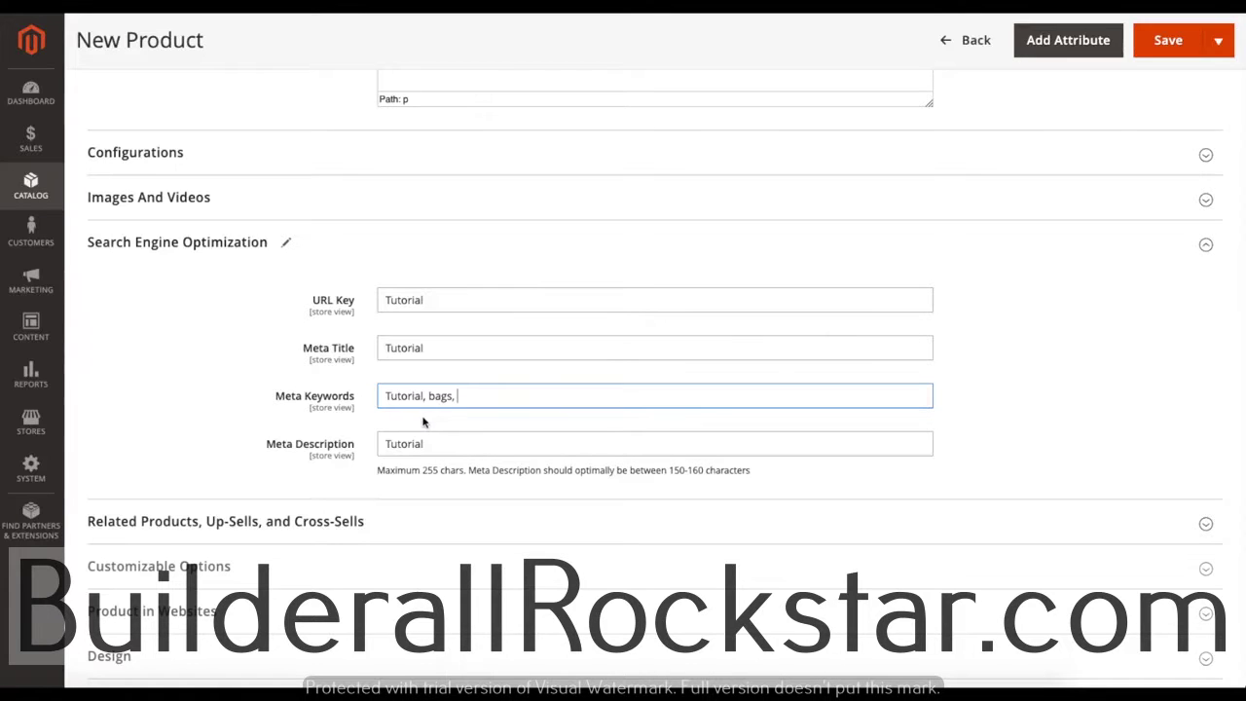
{"action": "left_click_drag", "start_coordinate": [442, 439], "coordinate": [372, 446]}
{"action": "left_click", "coordinate": [442, 442]}
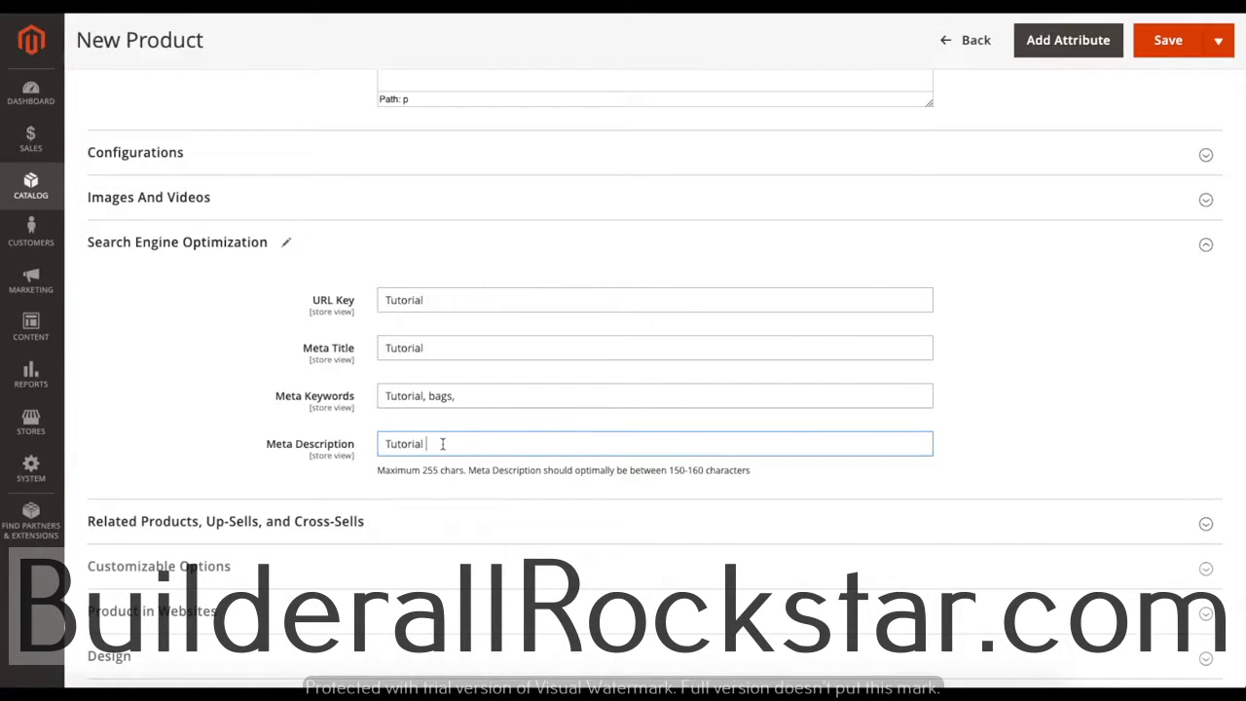
Step: Read the length guidance for the Meta Description and collapse the Search Engine Optimization section
{"action": "scroll", "coordinate": [451, 444], "scroll_direction": "down", "scroll_amount": 1}
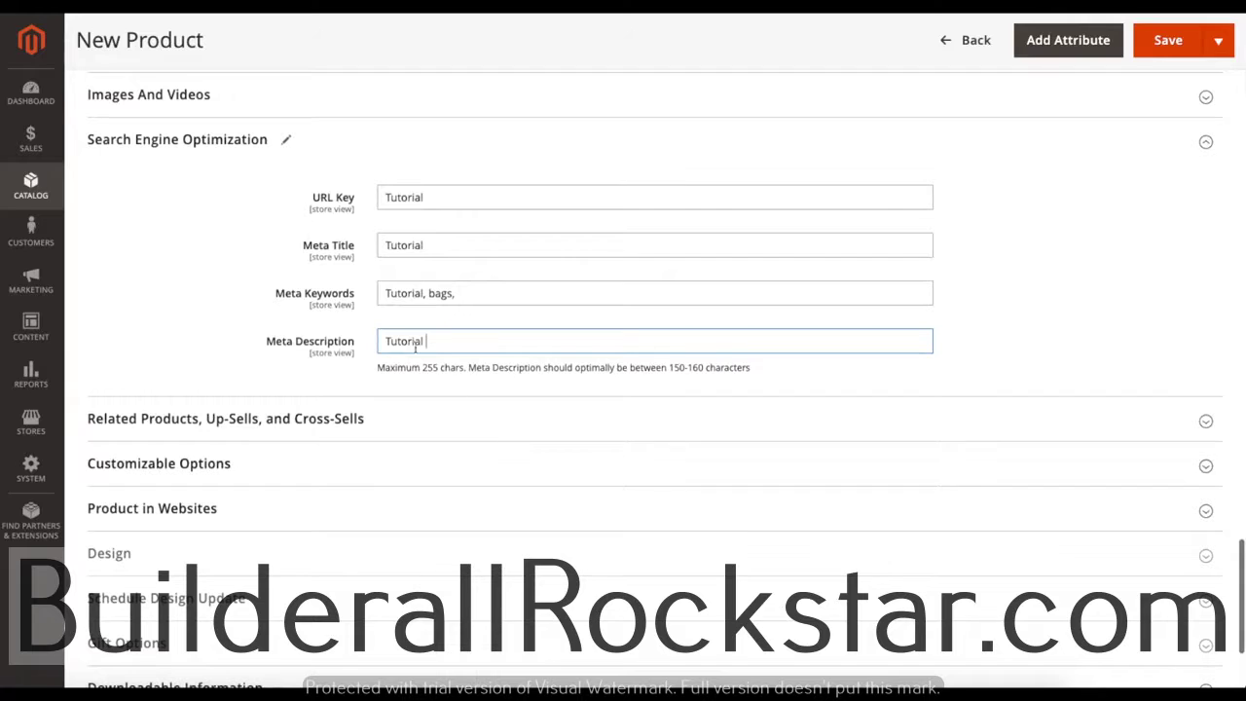
{"action": "left_click_drag", "start_coordinate": [469, 369], "coordinate": [750, 370]}
{"action": "left_click", "coordinate": [779, 374]}
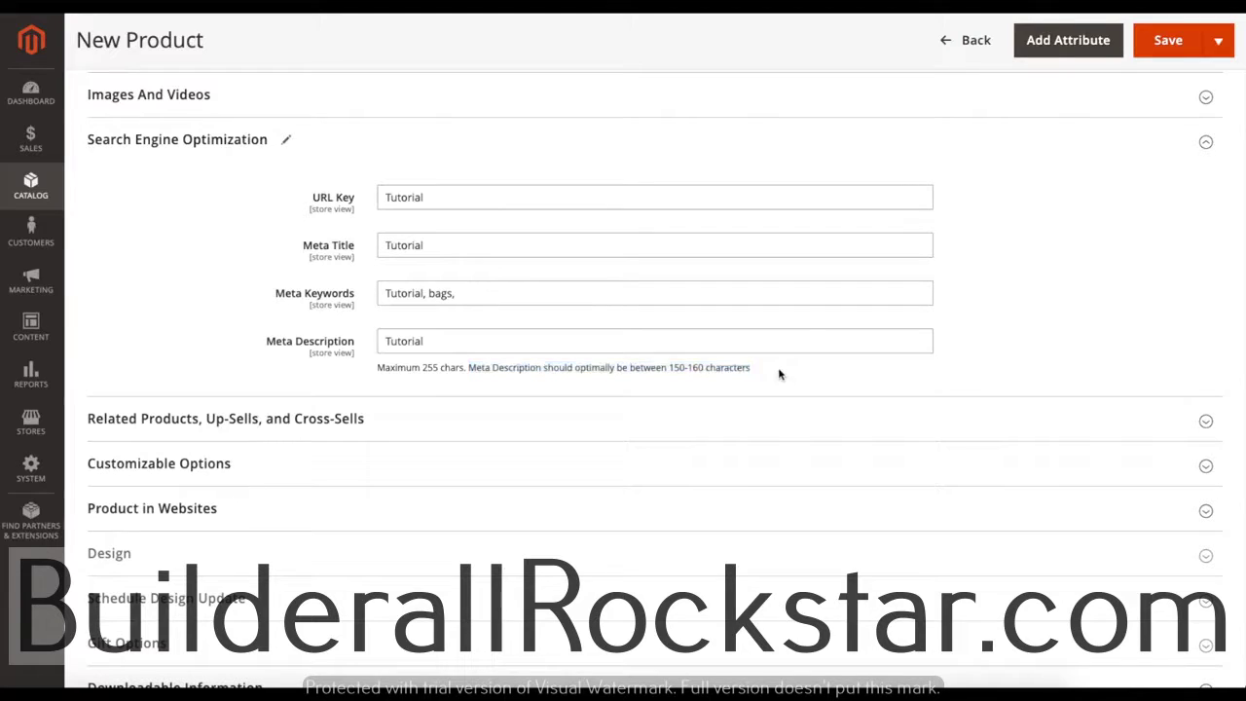
{"action": "left_click", "coordinate": [437, 139]}
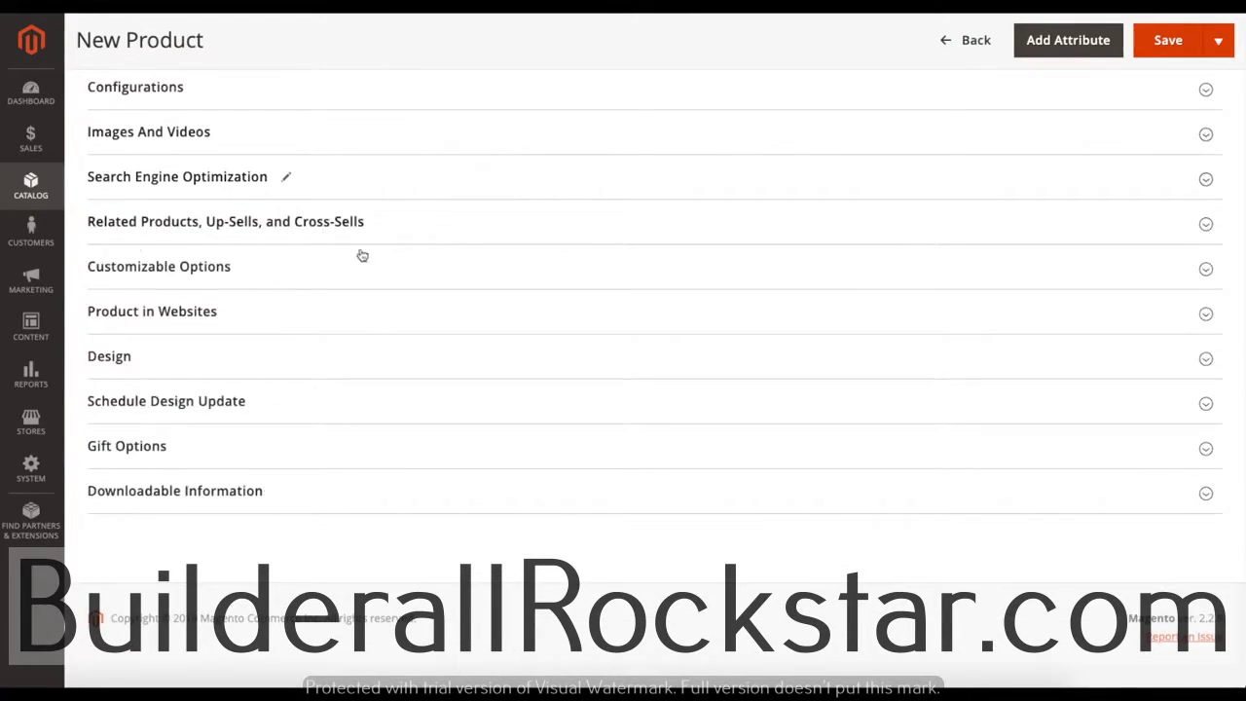
Step: Expand Related Products, Up-Sells, and Cross-Sells, read what each product type does, and collapse the section
{"action": "left_click", "coordinate": [389, 231]}
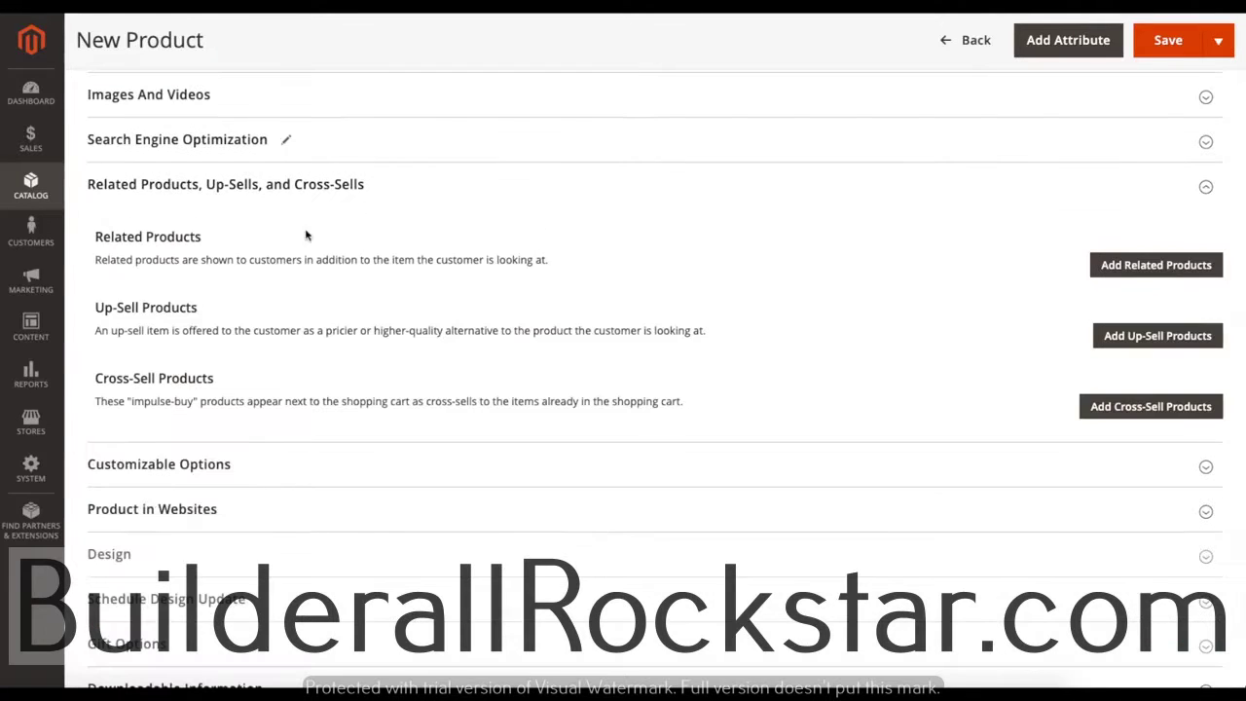
{"action": "scroll", "coordinate": [423, 312], "scroll_direction": "up", "scroll_amount": 1}
{"action": "left_click_drag", "start_coordinate": [96, 295], "coordinate": [216, 308]}
{"action": "left_click", "coordinate": [237, 317]}
{"action": "scroll", "coordinate": [239, 318], "scroll_direction": "up", "scroll_amount": 1}
{"action": "scroll", "coordinate": [77, 371], "scroll_direction": "down", "scroll_amount": 1}
{"action": "scroll", "coordinate": [107, 428], "scroll_direction": "up", "scroll_amount": 1}
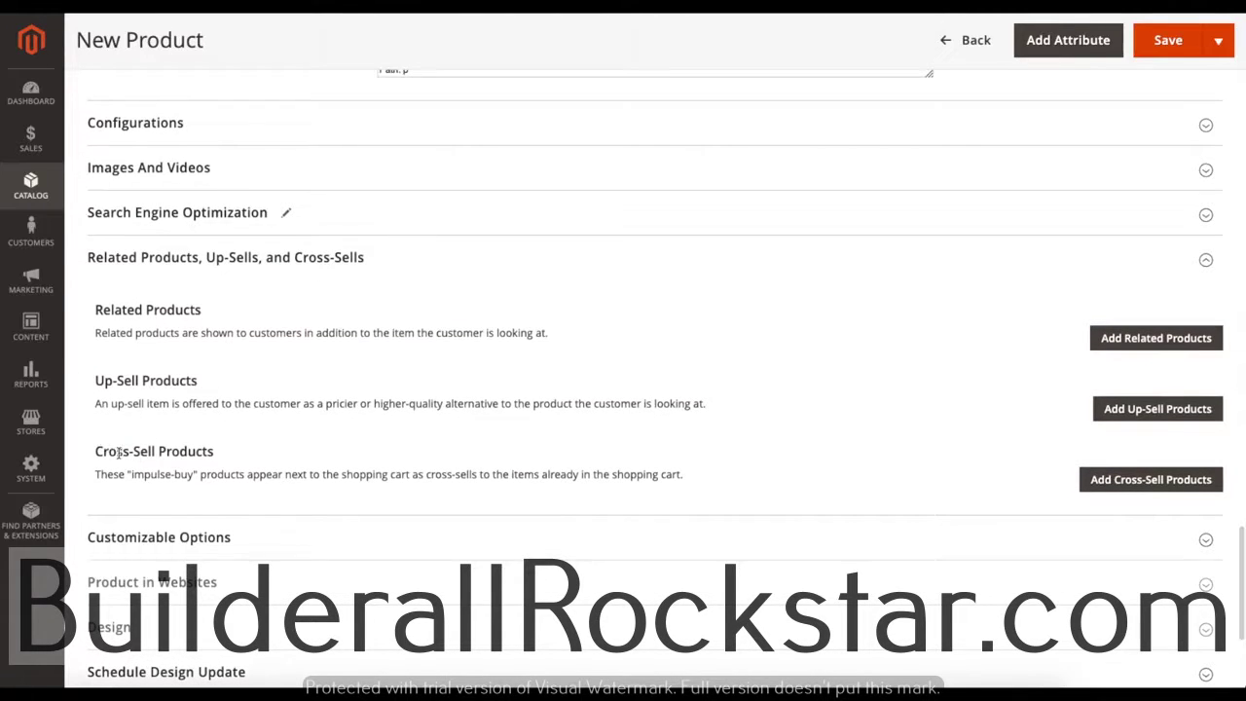
{"action": "scroll", "coordinate": [403, 259], "scroll_direction": "up", "scroll_amount": 1}
{"action": "left_click", "coordinate": [410, 282]}
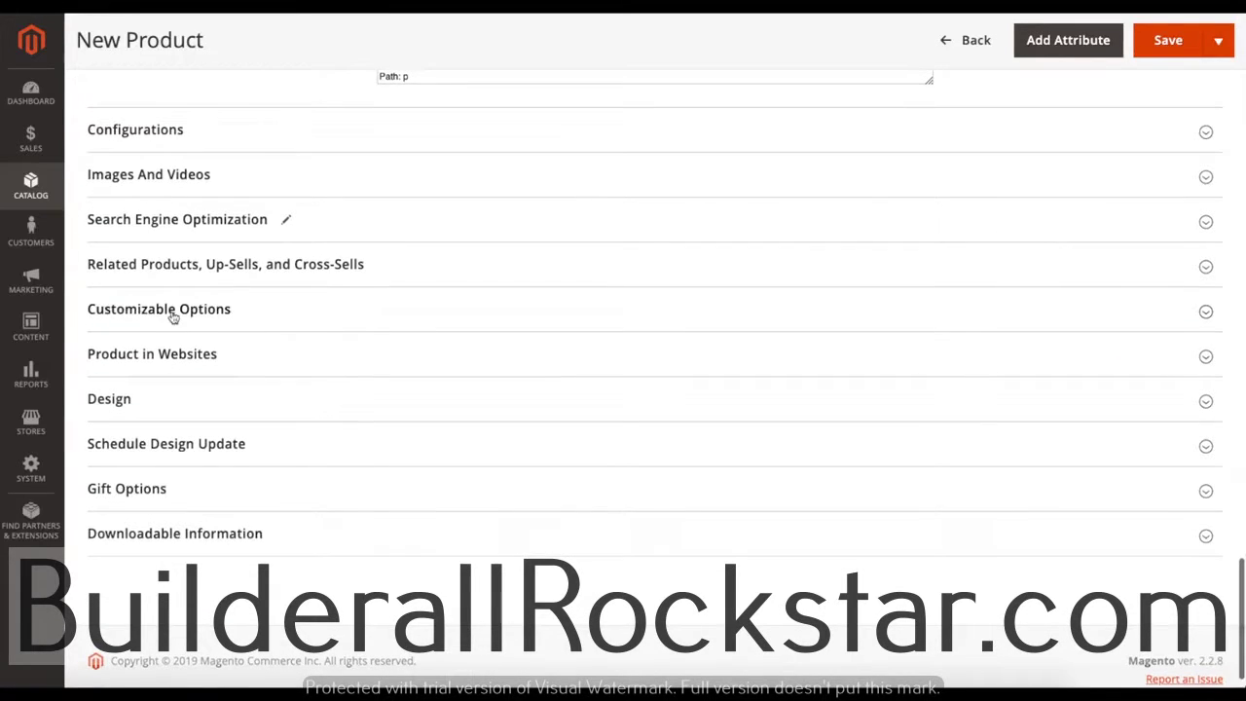
Step: Look over the Customizable Options section and the website assignment under Product in Websites, collapsing both
{"action": "left_click", "coordinate": [246, 317]}
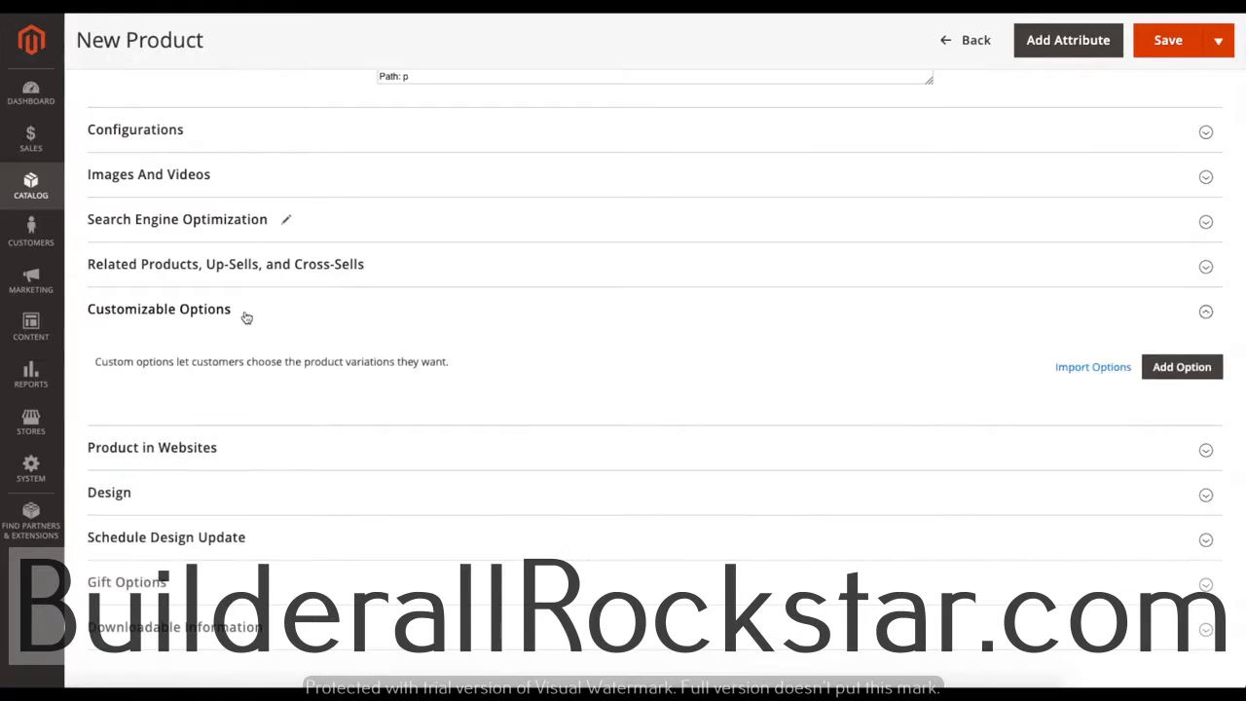
{"action": "left_click", "coordinate": [254, 316]}
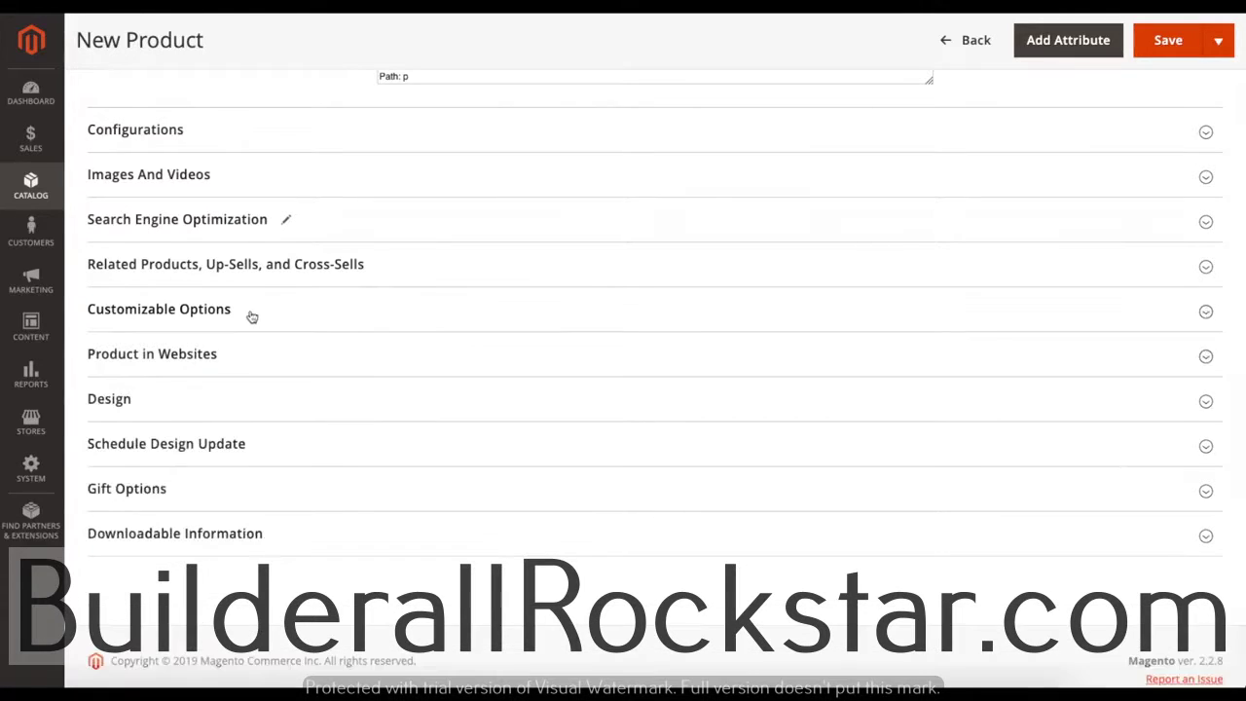
{"action": "left_click", "coordinate": [261, 369]}
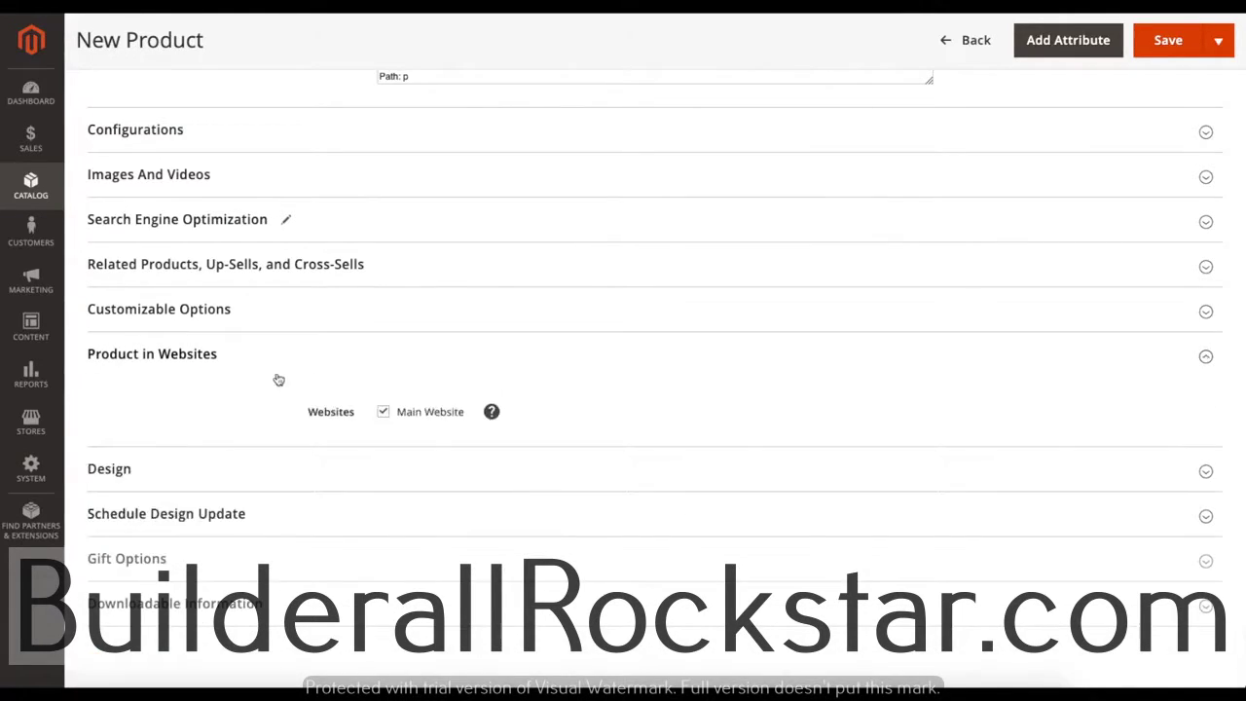
{"action": "left_click", "coordinate": [385, 415]}
{"action": "left_click", "coordinate": [290, 354]}
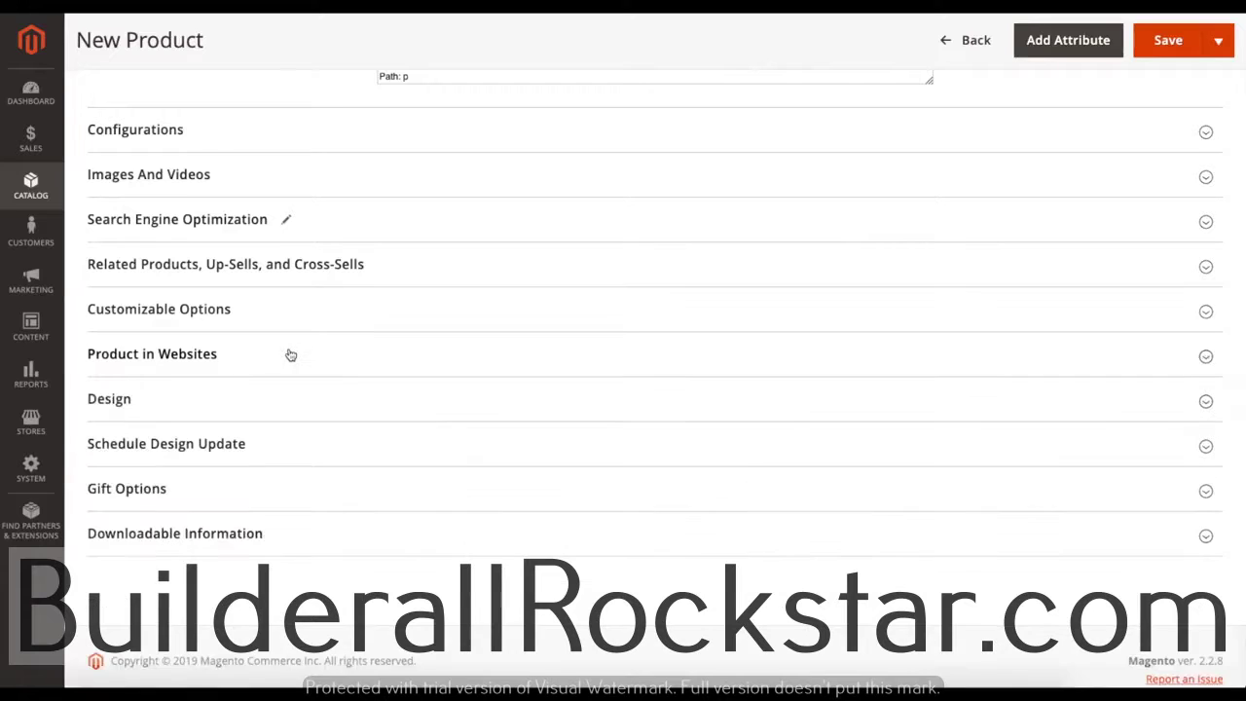
Step: Expand the Design section, examine the available Layout choices, and collapse the section
{"action": "left_click", "coordinate": [251, 399]}
{"action": "scroll", "coordinate": [261, 401], "scroll_direction": "down", "scroll_amount": 1}
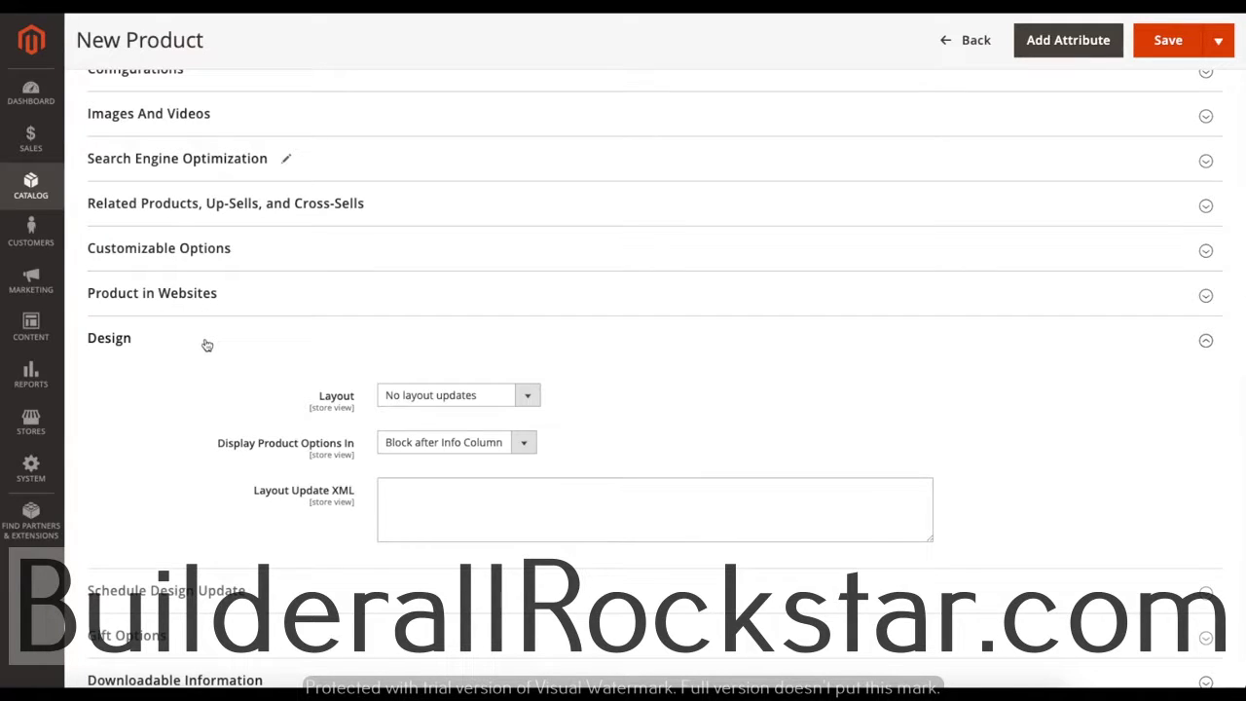
{"action": "left_click", "coordinate": [430, 396]}
{"action": "left_click", "coordinate": [429, 394]}
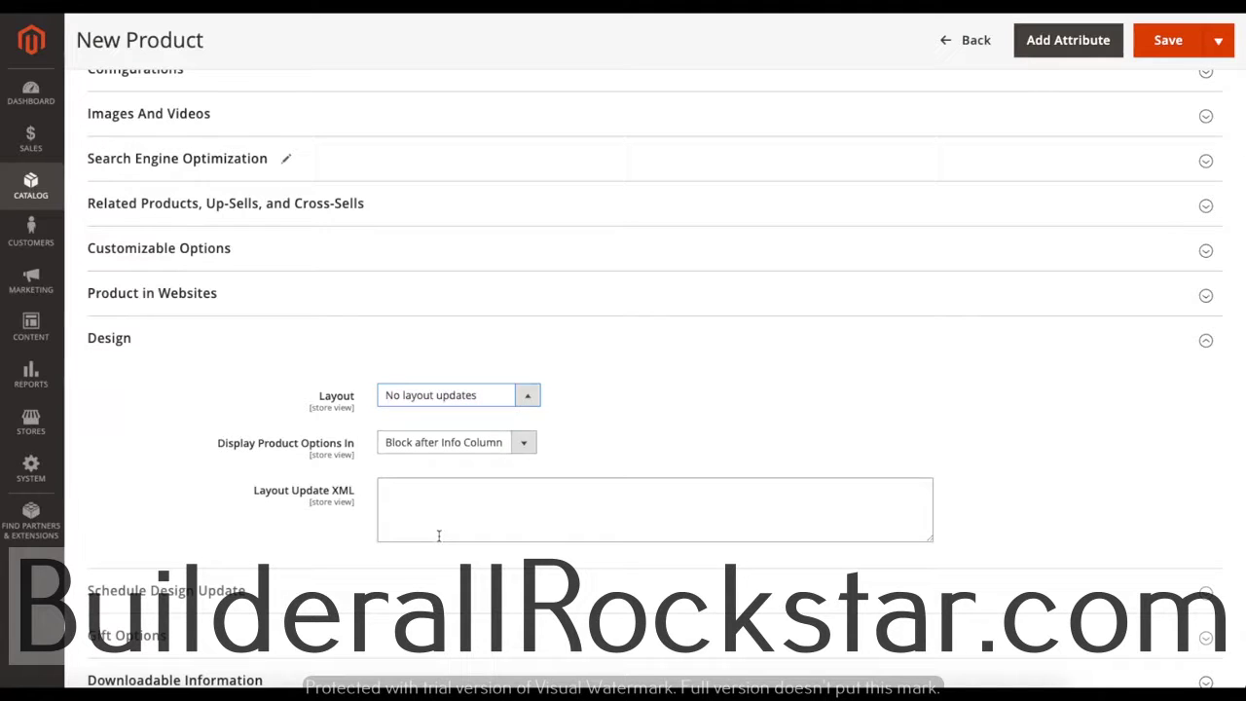
{"action": "left_click", "coordinate": [221, 347]}
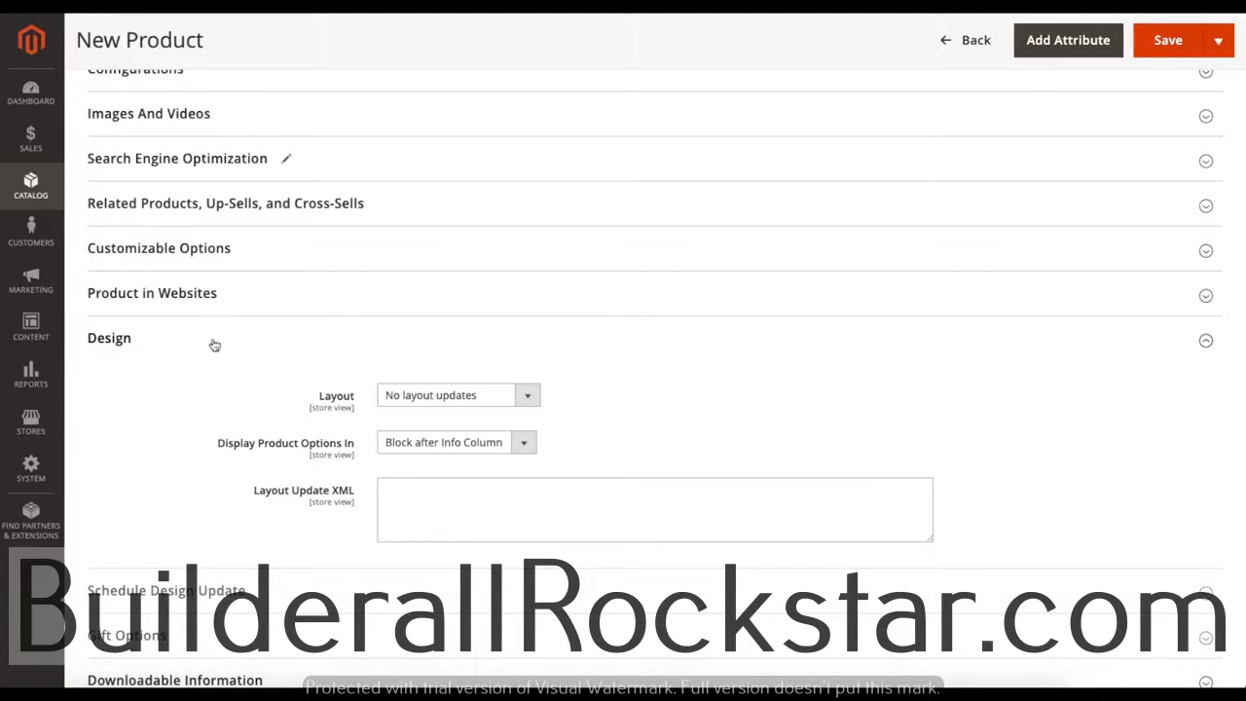
{"action": "left_click", "coordinate": [214, 345]}
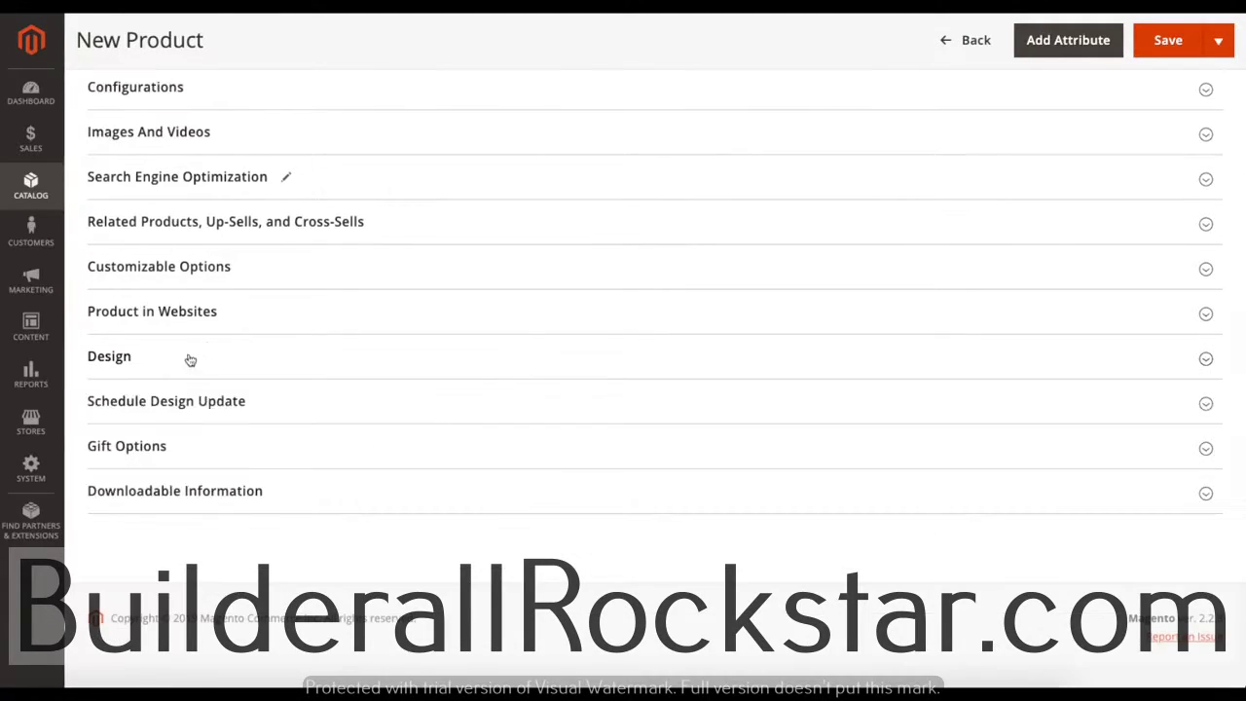
Step: Expand the Schedule Design Update section, look over its date, theme and layout fields, and collapse it
{"action": "left_click", "coordinate": [255, 403]}
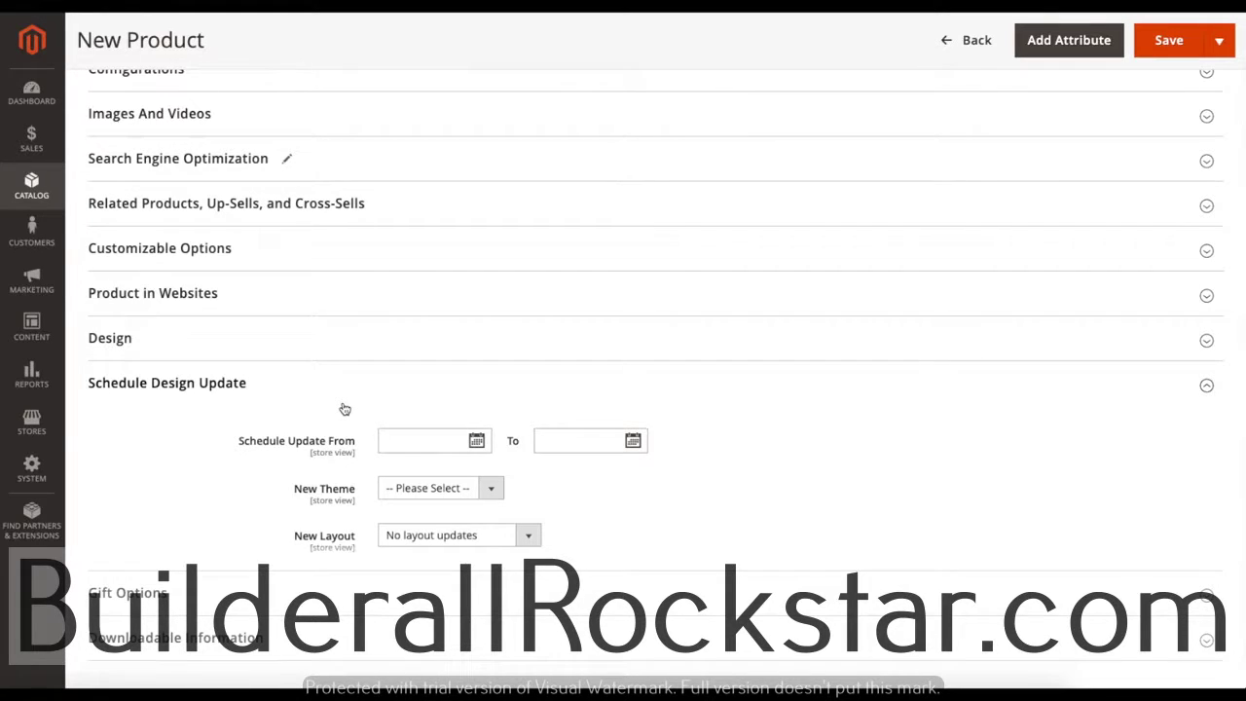
{"action": "scroll", "coordinate": [292, 389], "scroll_direction": "down", "scroll_amount": 1}
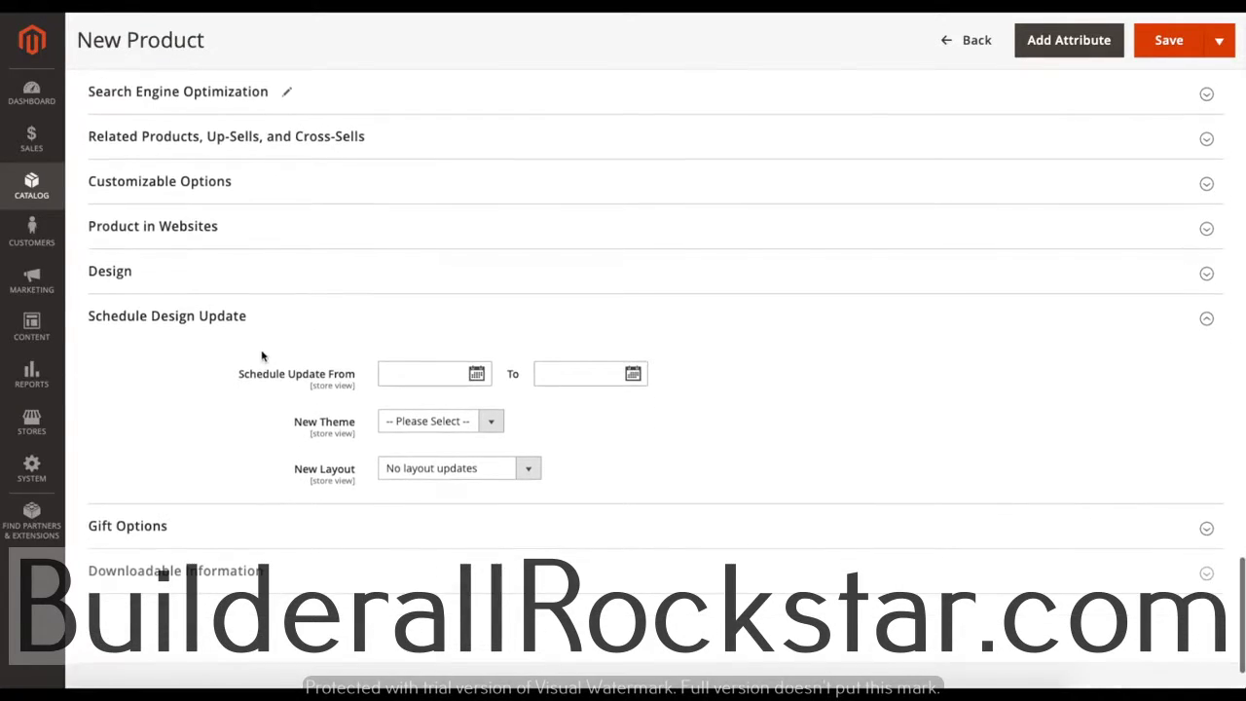
{"action": "left_click", "coordinate": [263, 328]}
Step: Try allowing gift messages for the product under Gift Options, and restore the use of config settings
{"action": "left_click", "coordinate": [280, 445]}
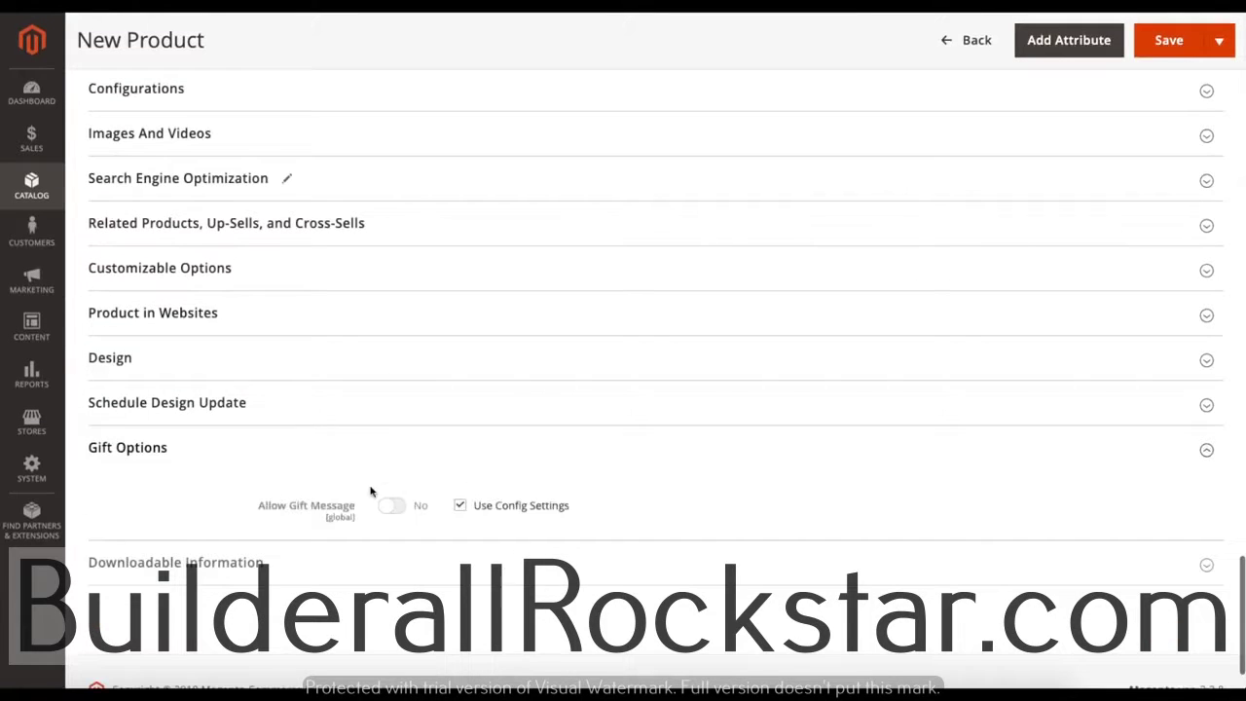
{"action": "scroll", "coordinate": [360, 493], "scroll_direction": "down", "scroll_amount": 1}
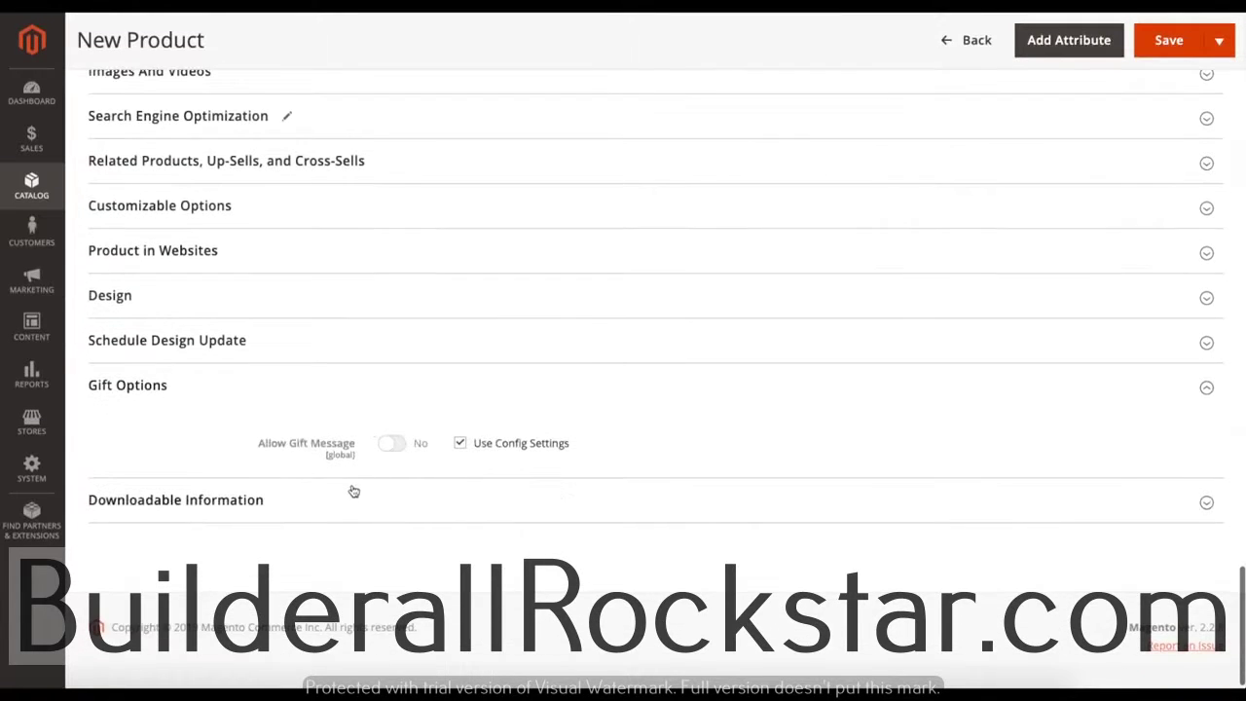
{"action": "left_click", "coordinate": [460, 443]}
{"action": "left_click", "coordinate": [400, 444]}
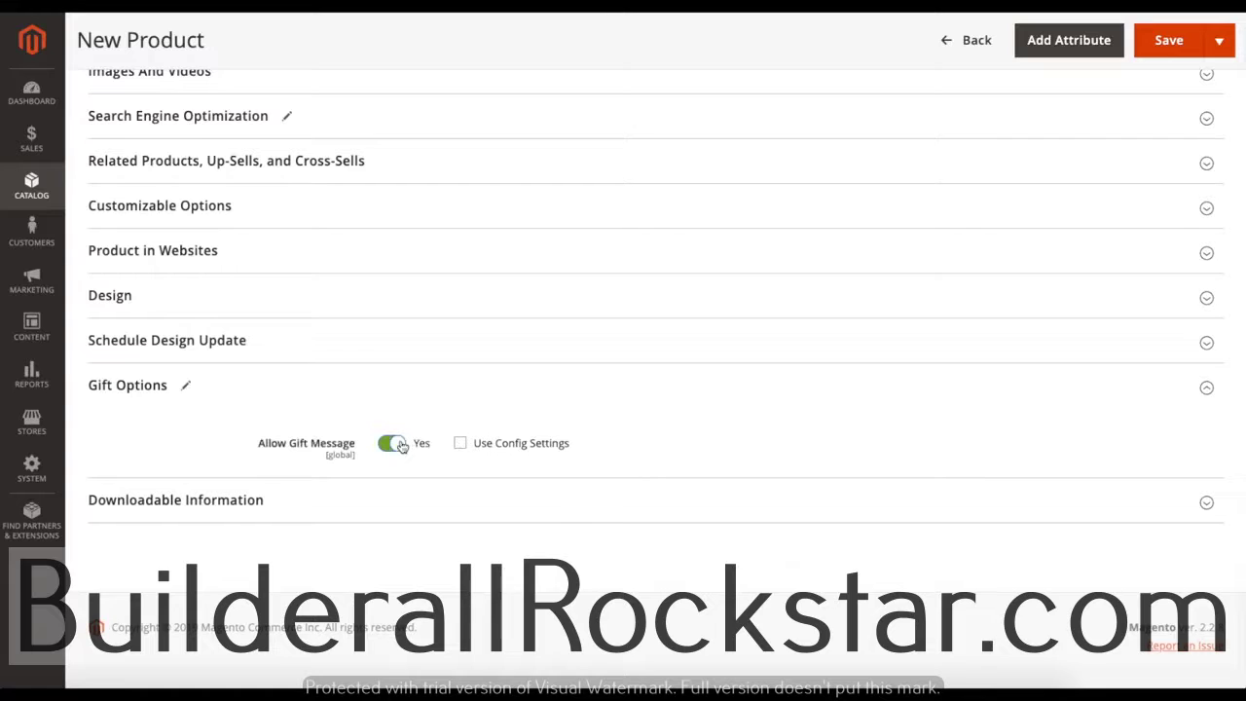
{"action": "left_click", "coordinate": [391, 445]}
{"action": "left_click", "coordinate": [460, 443]}
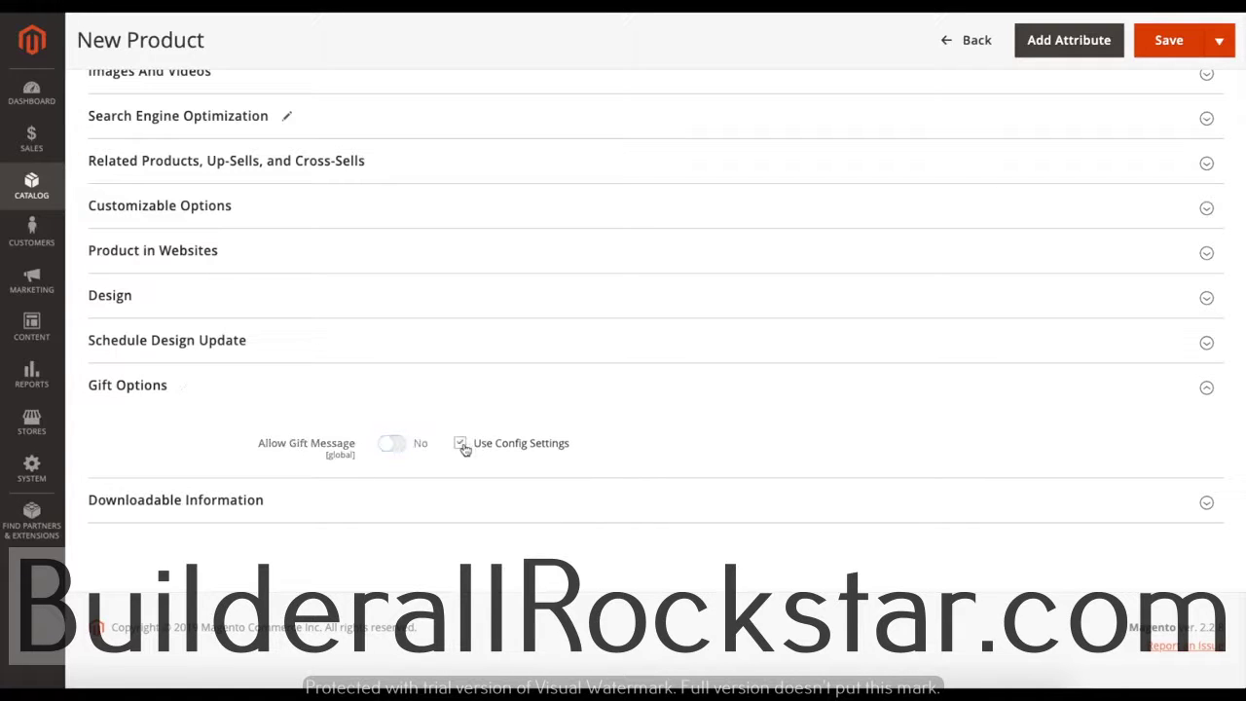
Step: Collapse Gift Options and look over the Downloadable Information section before collapsing it as well
{"action": "left_click", "coordinate": [321, 392]}
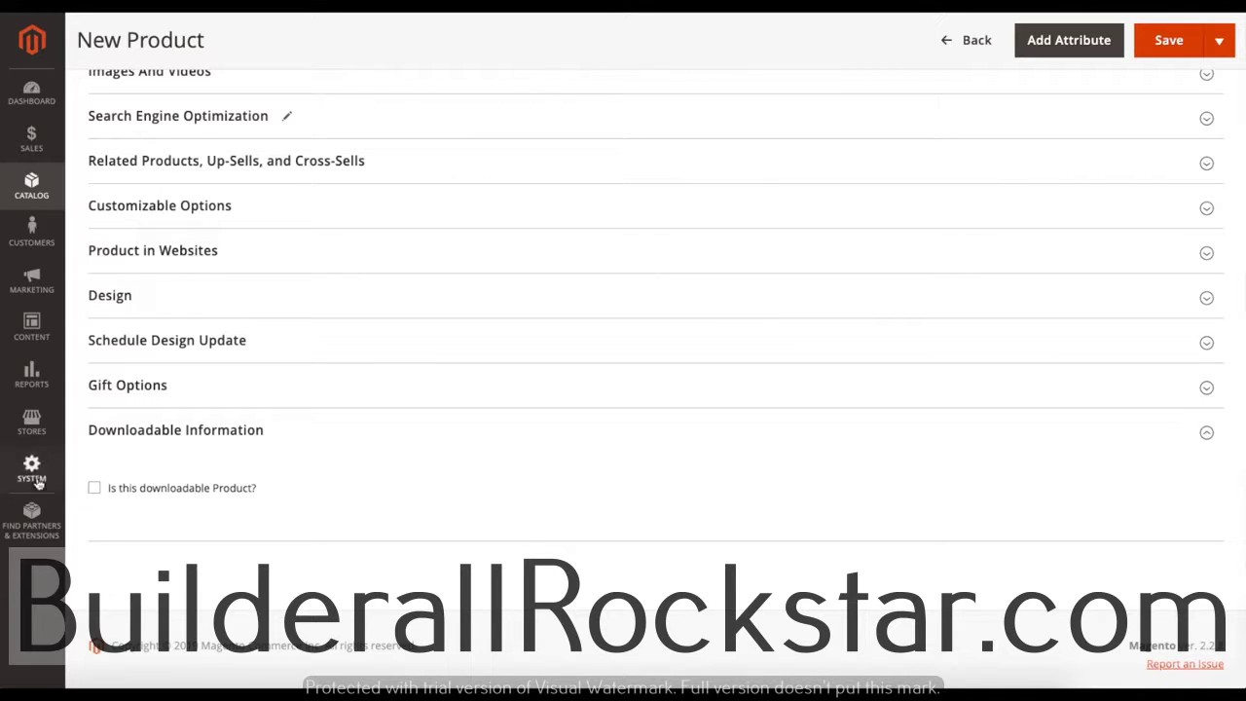
{"action": "left_click", "coordinate": [288, 443]}
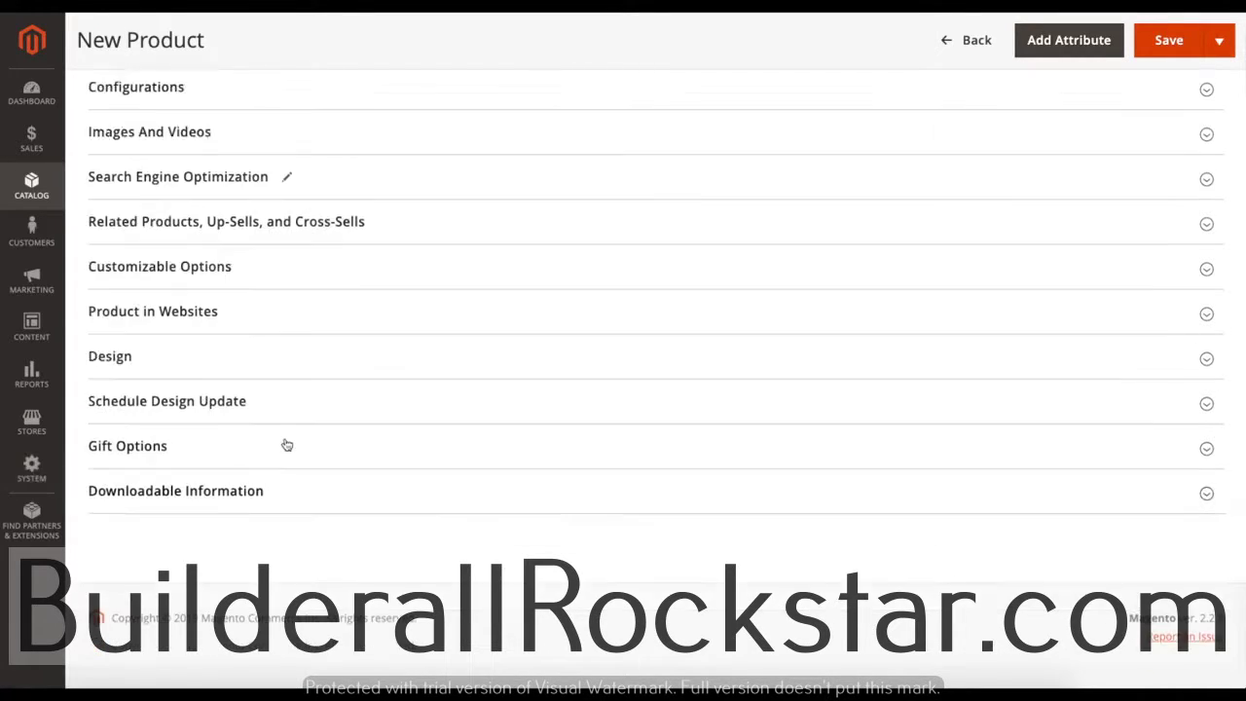
Step: Save the new Tutorial product
{"action": "scroll", "coordinate": [386, 443], "scroll_direction": "up", "scroll_amount": 2}
{"action": "scroll", "coordinate": [387, 443], "scroll_direction": "up", "scroll_amount": 10}
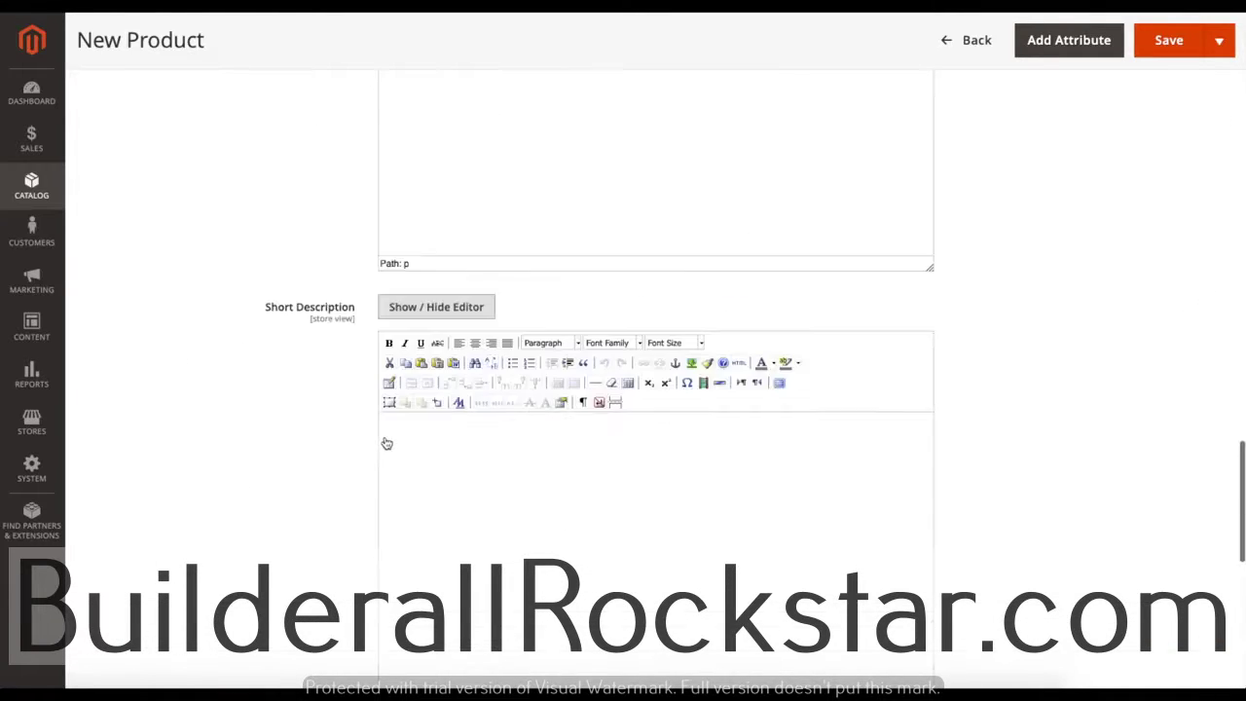
{"action": "scroll", "coordinate": [286, 429], "scroll_direction": "up", "scroll_amount": 10}
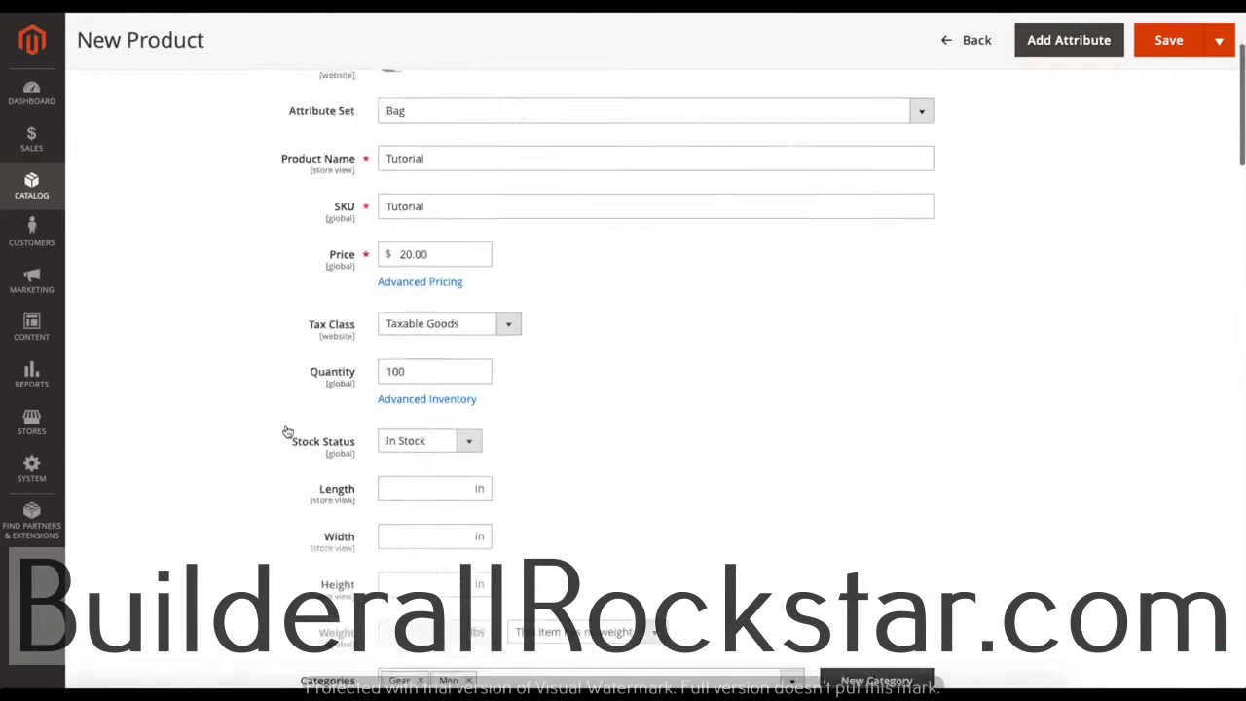
{"action": "left_click", "coordinate": [1134, 149]}
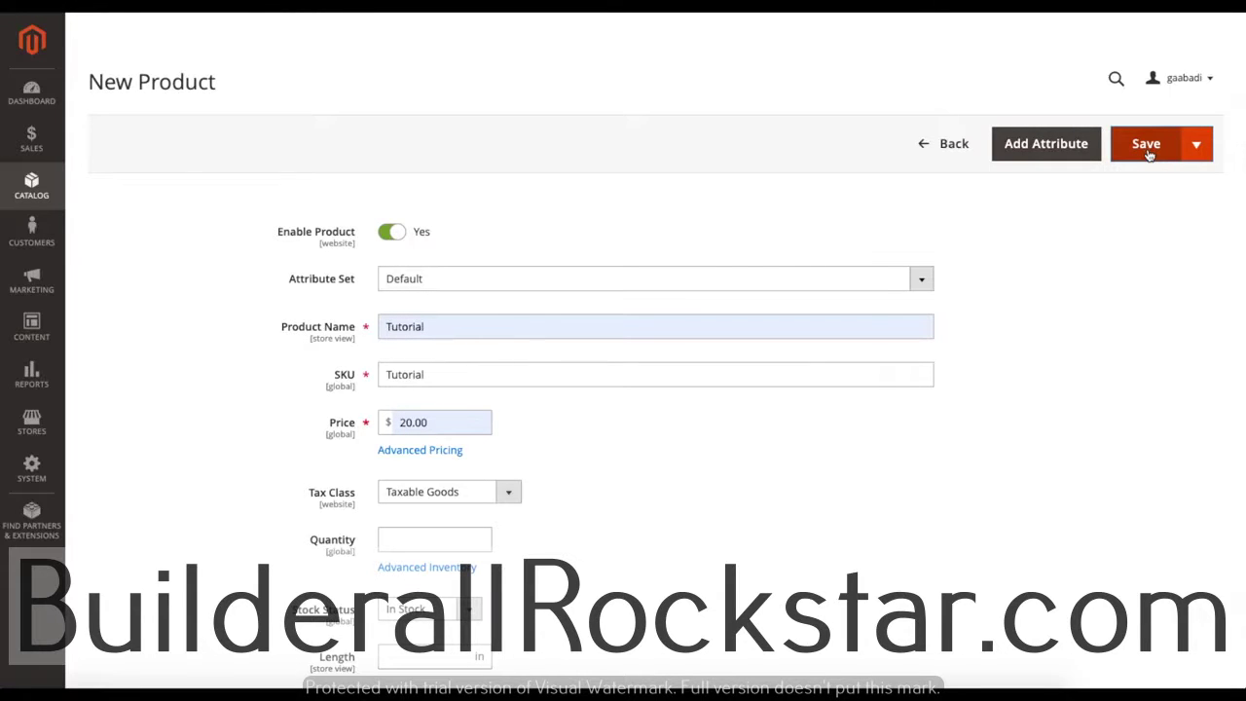
{"action": "left_click", "coordinate": [1146, 148]}
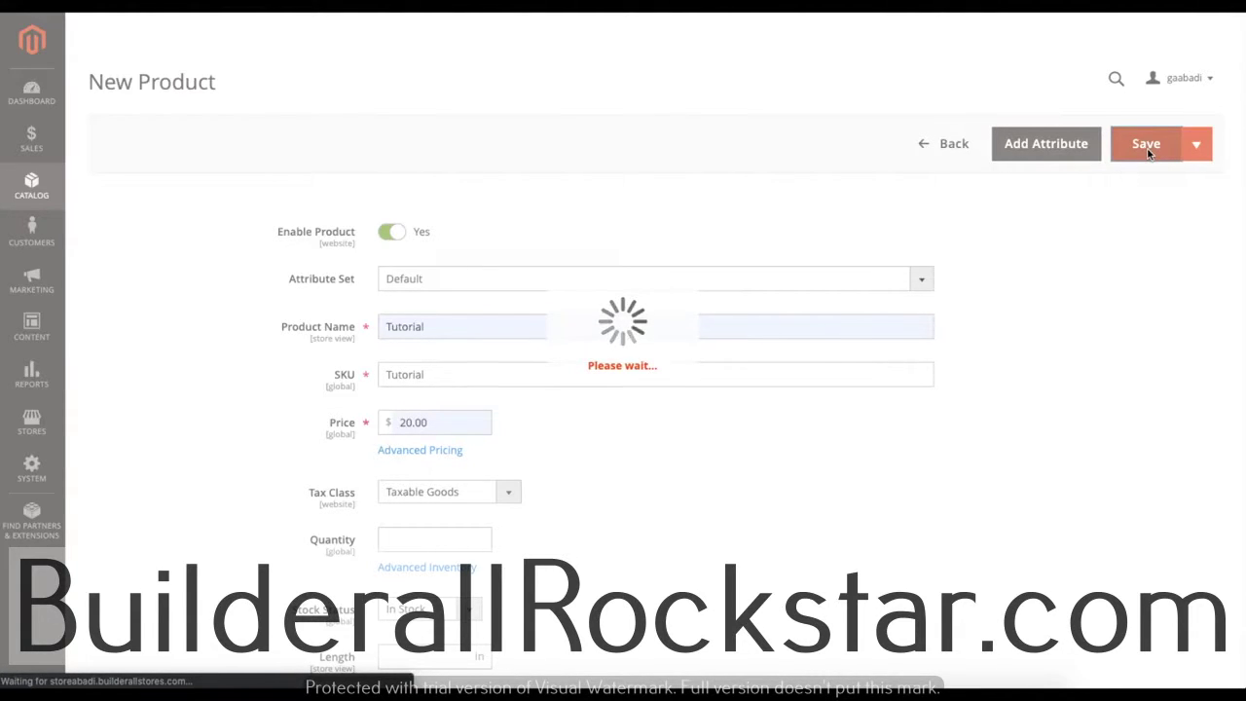
{"action": "scroll", "coordinate": [973, 184], "scroll_direction": "down", "scroll_amount": 7}
{"action": "scroll", "coordinate": [973, 185], "scroll_direction": "up", "scroll_amount": 7}
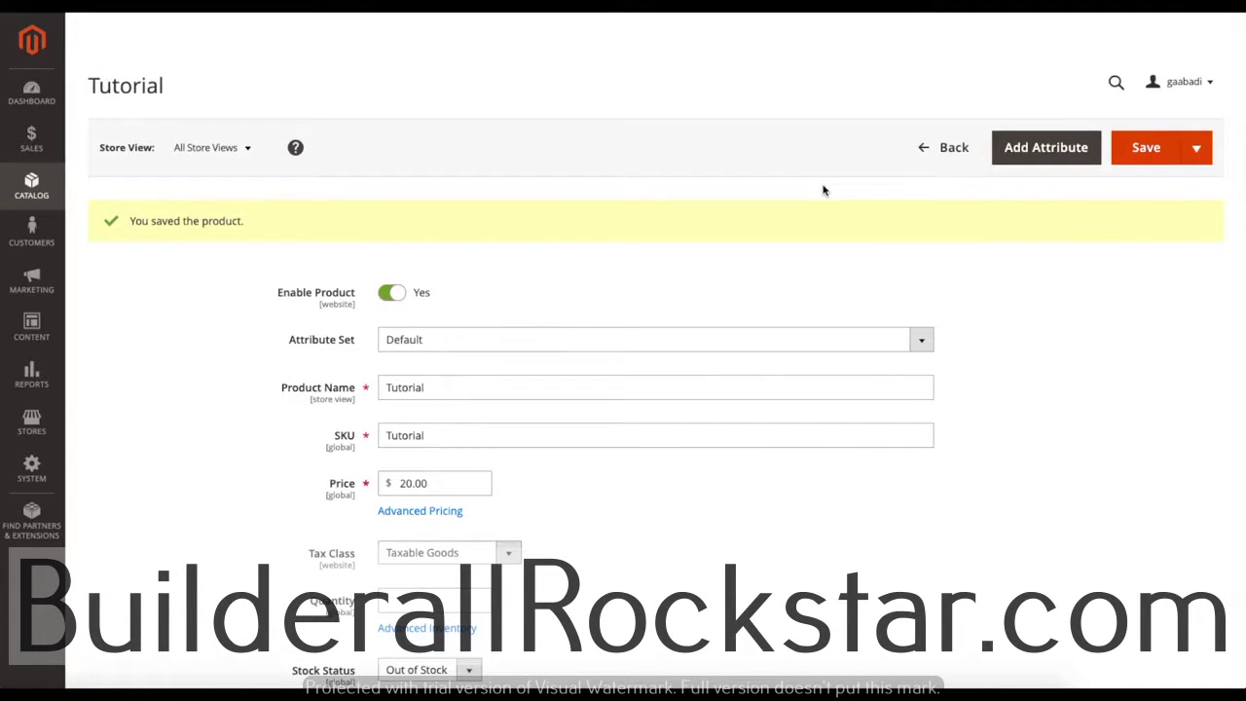
Step: Return to the product list and search it for "tutorial"
{"action": "left_click", "coordinate": [931, 158]}
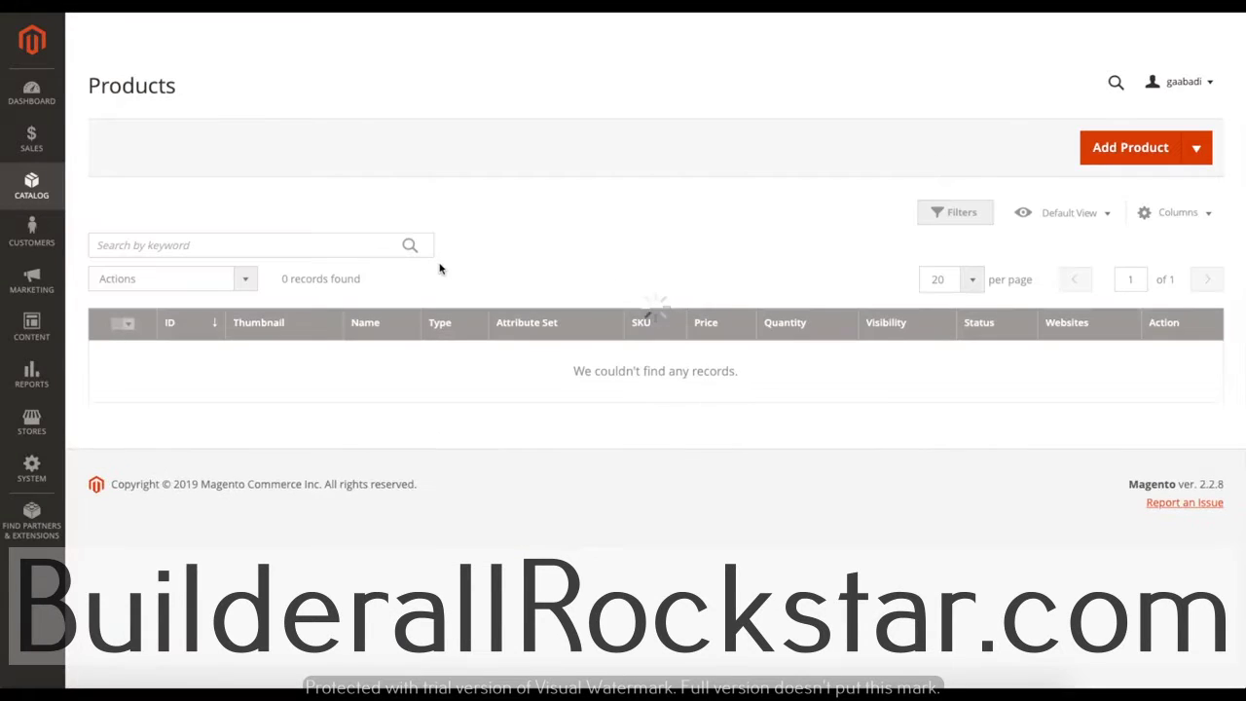
{"action": "scroll", "coordinate": [408, 398], "scroll_direction": "down", "scroll_amount": 10}
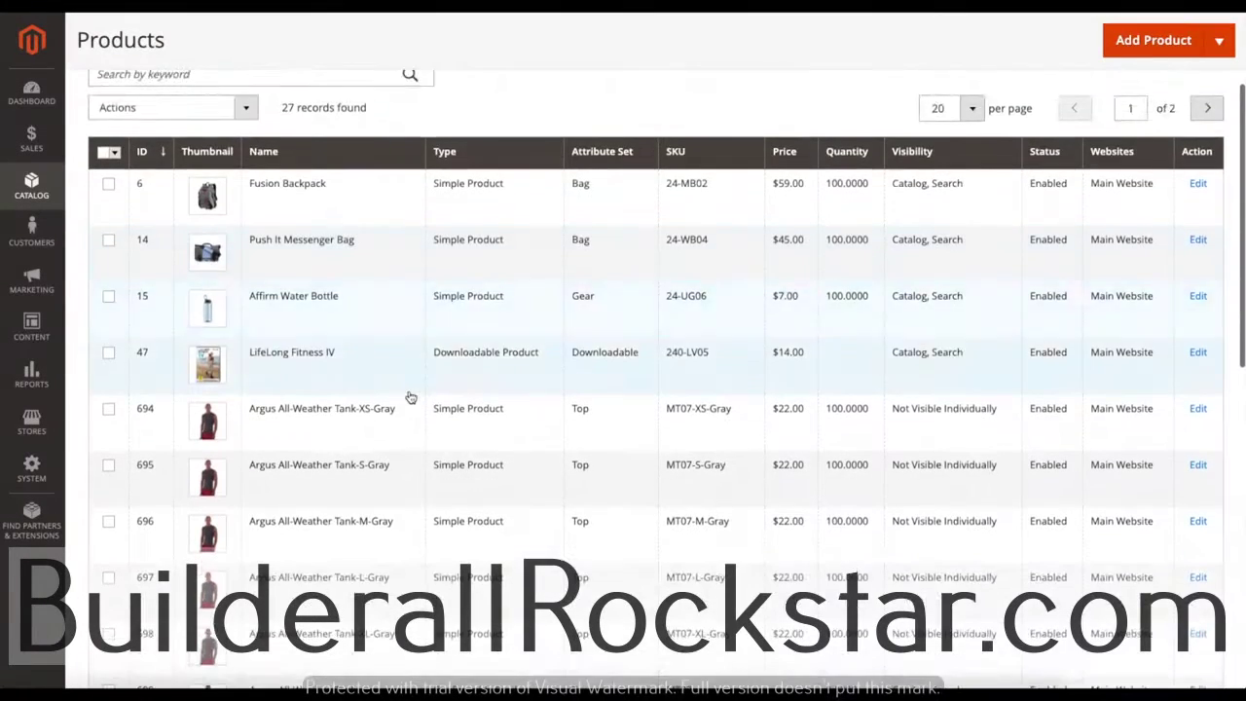
{"action": "scroll", "coordinate": [411, 397], "scroll_direction": "up", "scroll_amount": 10}
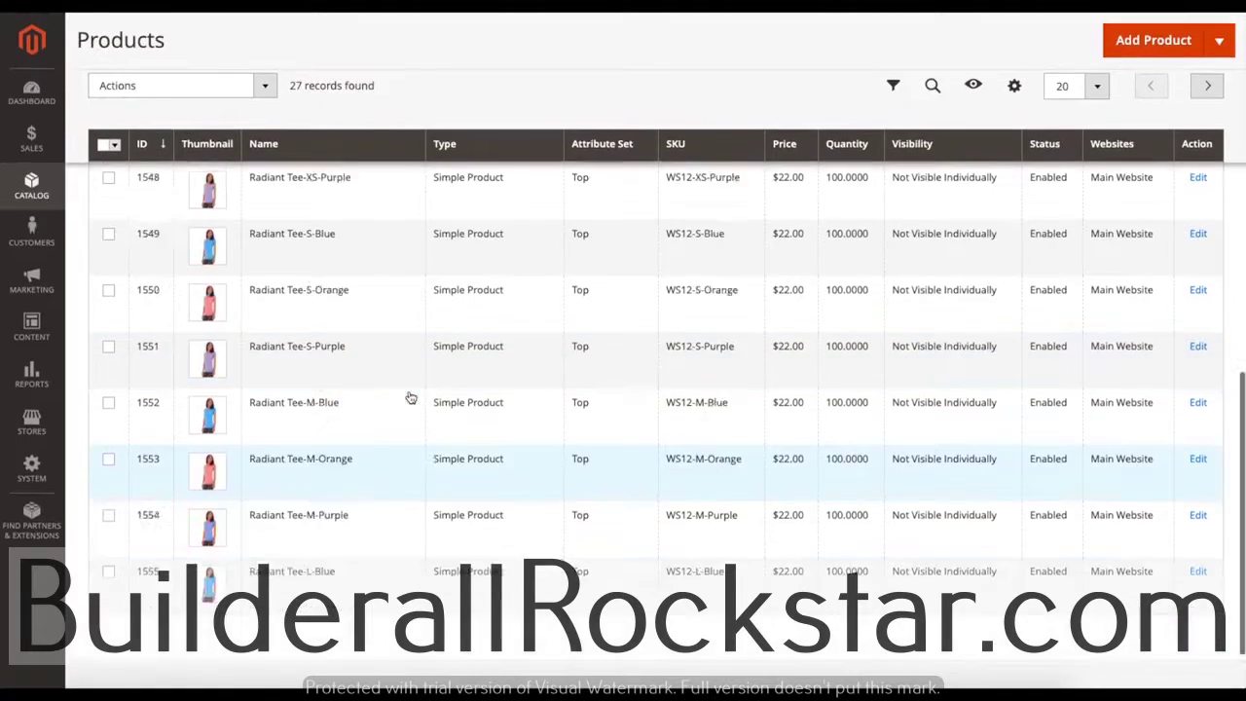
{"action": "left_click", "coordinate": [159, 236]}
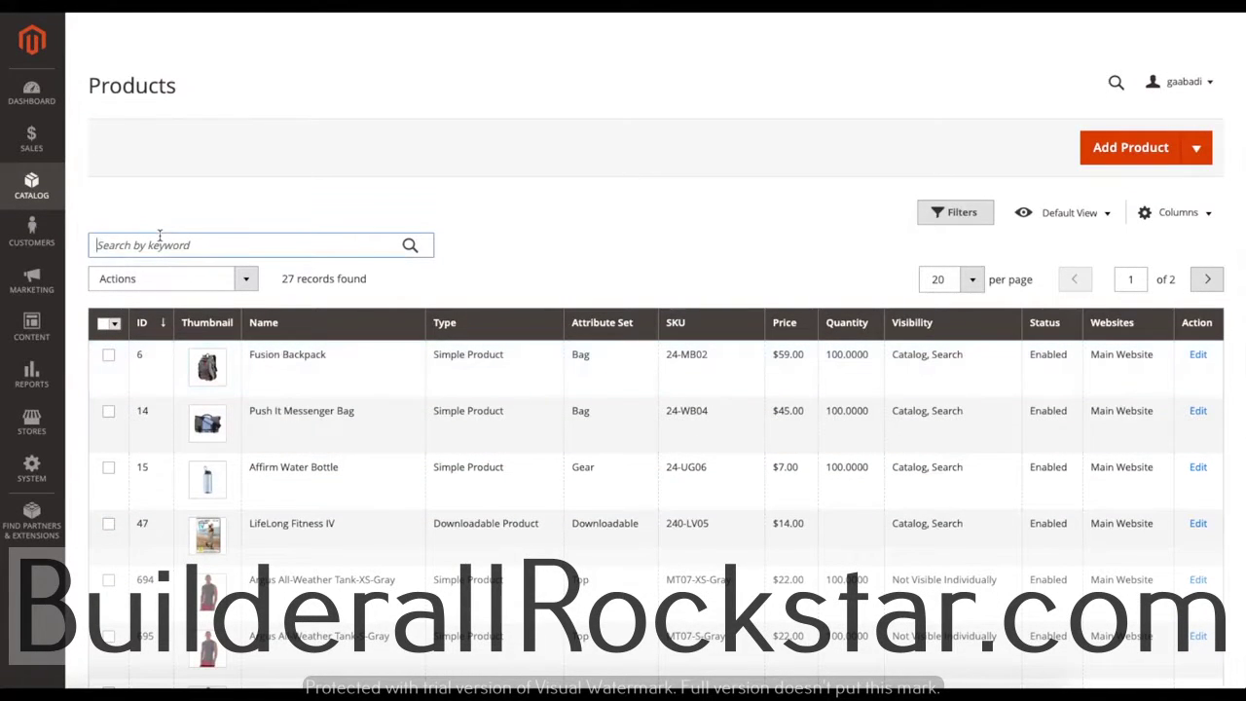
{"action": "type", "text": "tutorial"}
{"action": "key", "text": "Return"}
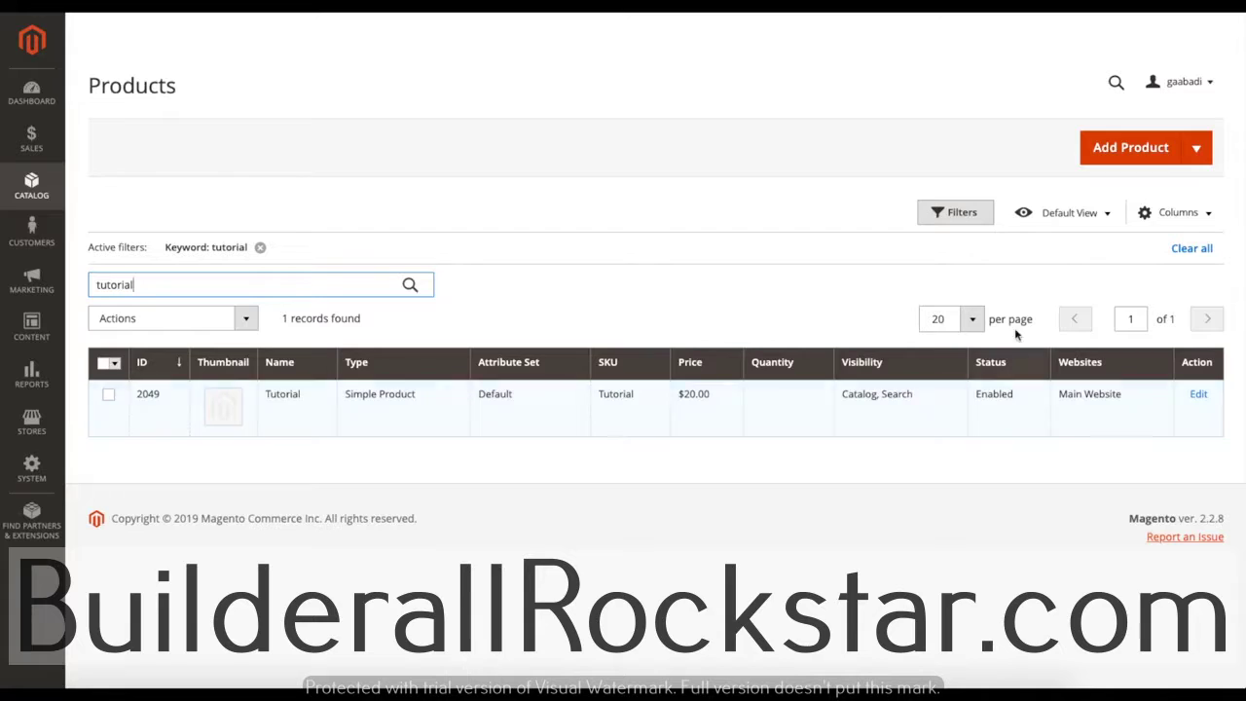
Step: Start adding a configurable product and look over its form down to the Configurations section
{"action": "left_click", "coordinate": [1198, 160]}
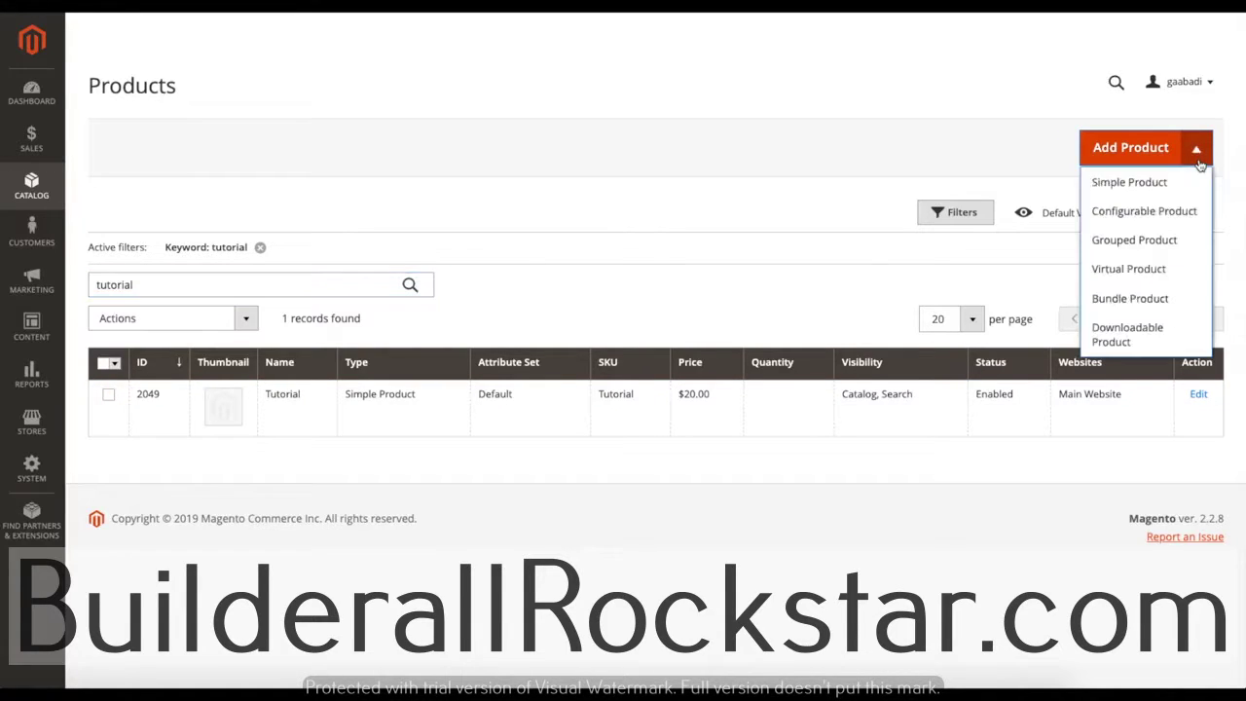
{"action": "left_click", "coordinate": [1144, 210]}
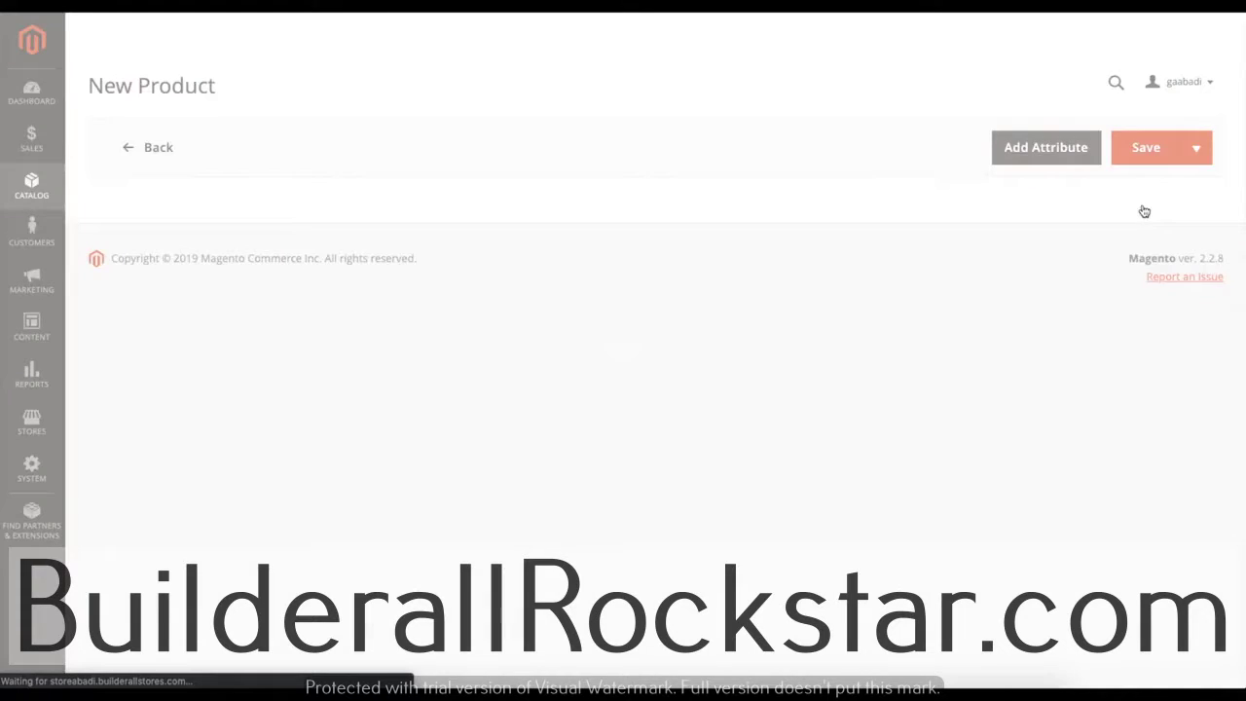
{"action": "scroll", "coordinate": [610, 201], "scroll_direction": "down", "scroll_amount": 5}
{"action": "scroll", "coordinate": [759, 367], "scroll_direction": "down", "scroll_amount": 3}
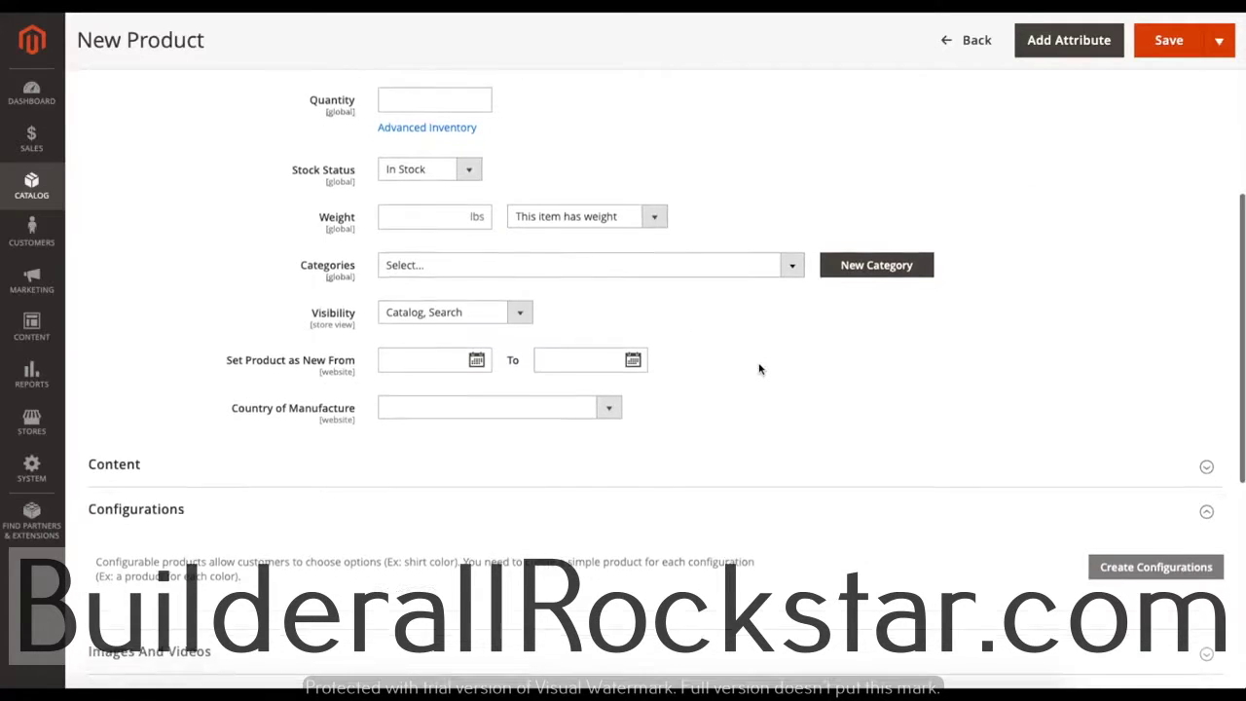
{"action": "scroll", "coordinate": [759, 367], "scroll_direction": "up", "scroll_amount": 3}
{"action": "scroll", "coordinate": [759, 368], "scroll_direction": "down", "scroll_amount": 2}
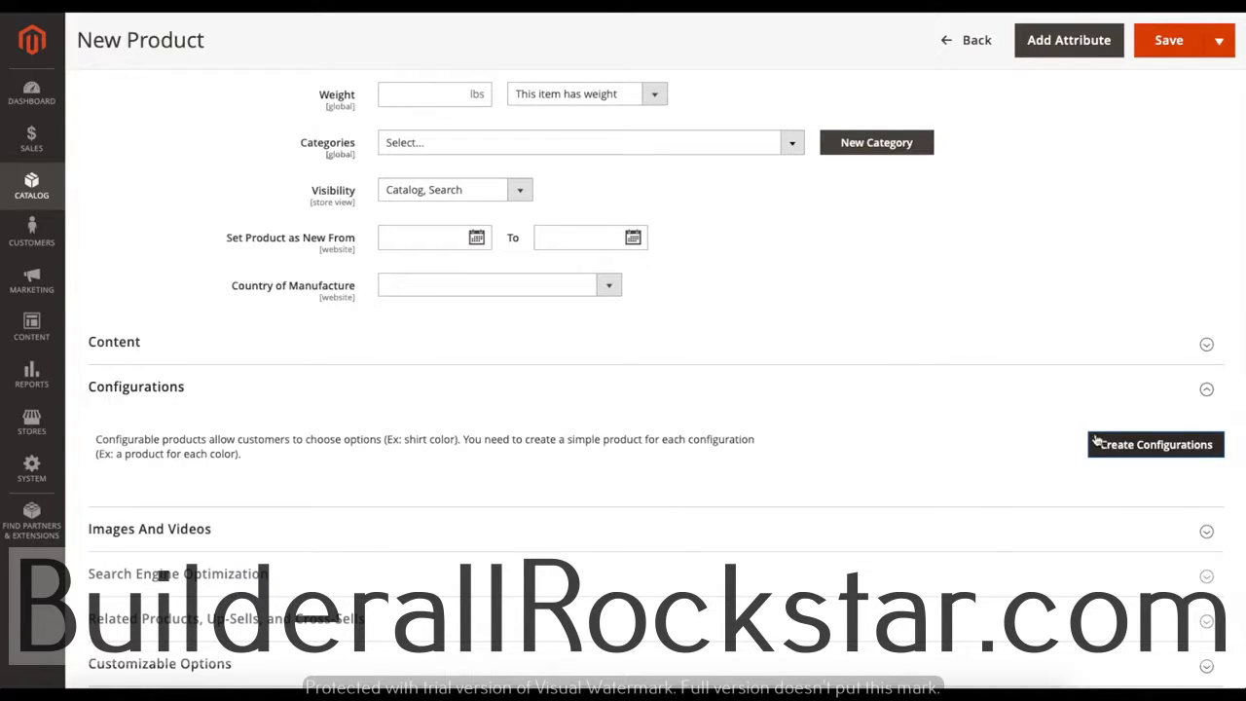
Step: Name the configurable product Tutorial2, give it the SKU Tutorial22, and fill in its price from the suggested entry
{"action": "scroll", "coordinate": [885, 371], "scroll_direction": "up", "scroll_amount": 7}
{"action": "left_click", "coordinate": [425, 308]}
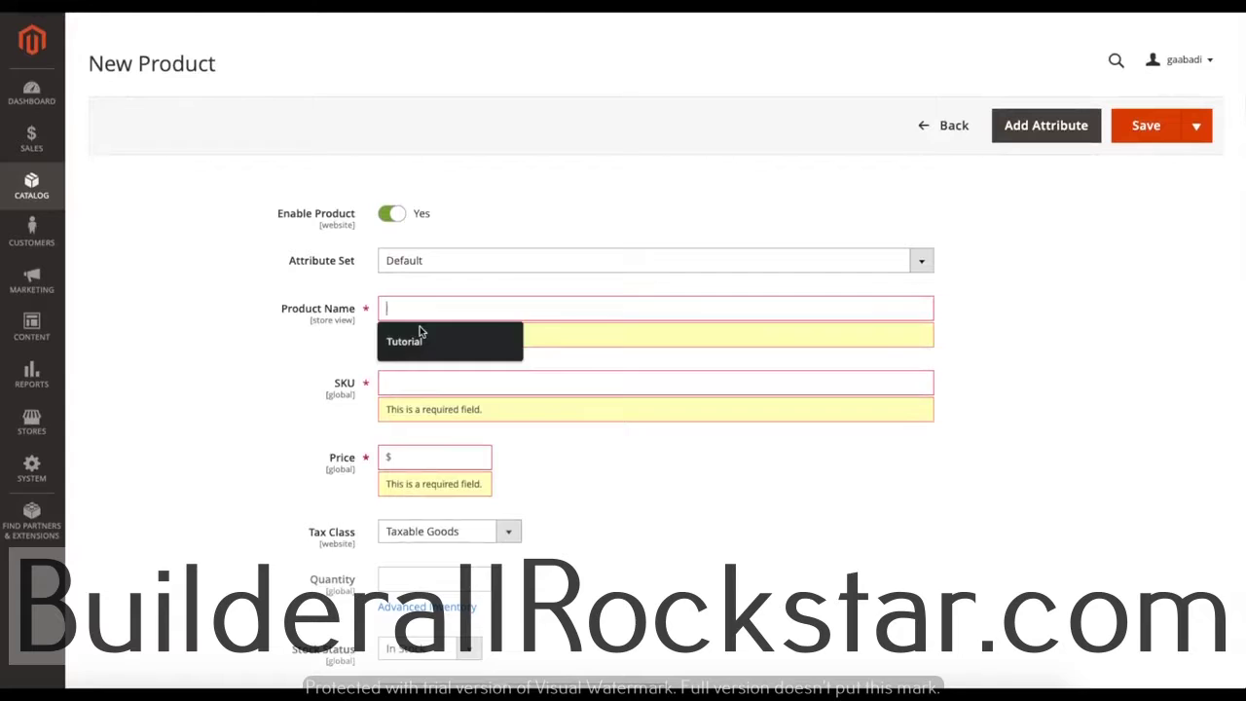
{"action": "left_click", "coordinate": [421, 335]}
{"action": "type", "text": "2"}
{"action": "left_click", "coordinate": [448, 353]}
{"action": "type", "text": "2"}
{"action": "scroll", "coordinate": [514, 408], "scroll_direction": "down", "scroll_amount": 1}
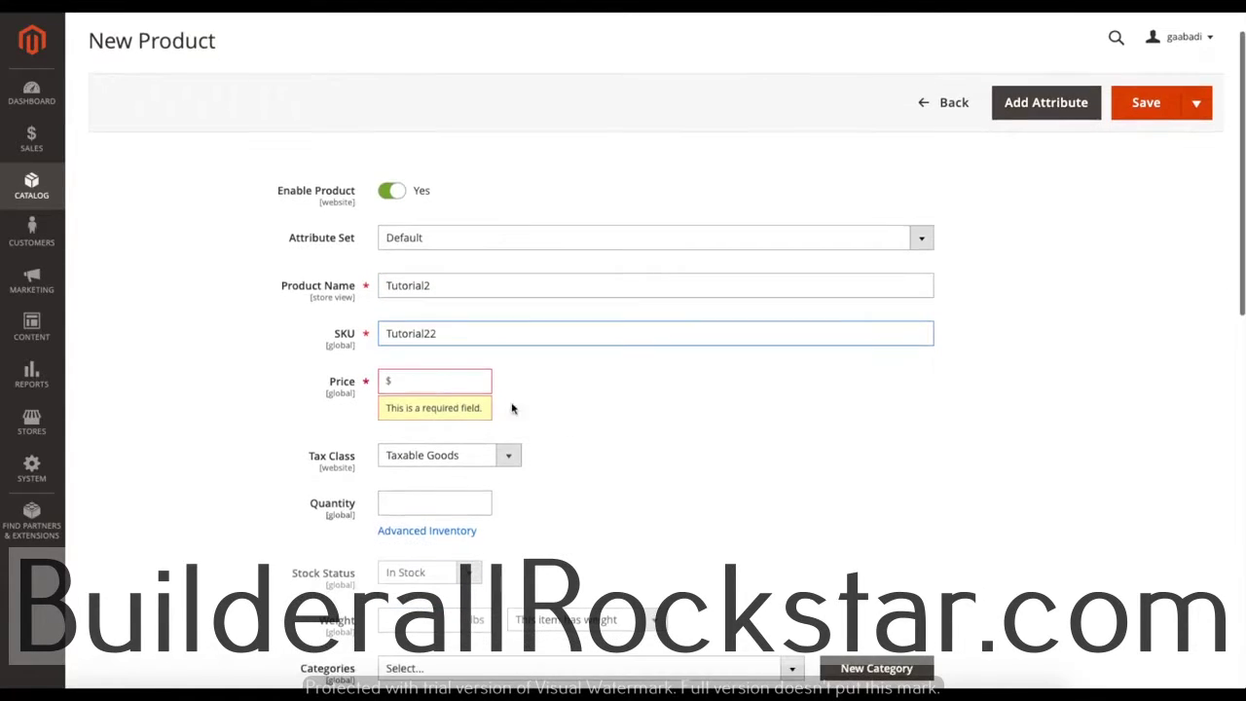
{"action": "left_click", "coordinate": [434, 383]}
{"action": "left_click", "coordinate": [434, 414]}
Step: Start creating configurations for the product, select the color attribute, and proceed to its attribute values
{"action": "scroll", "coordinate": [931, 420], "scroll_direction": "down", "scroll_amount": 5}
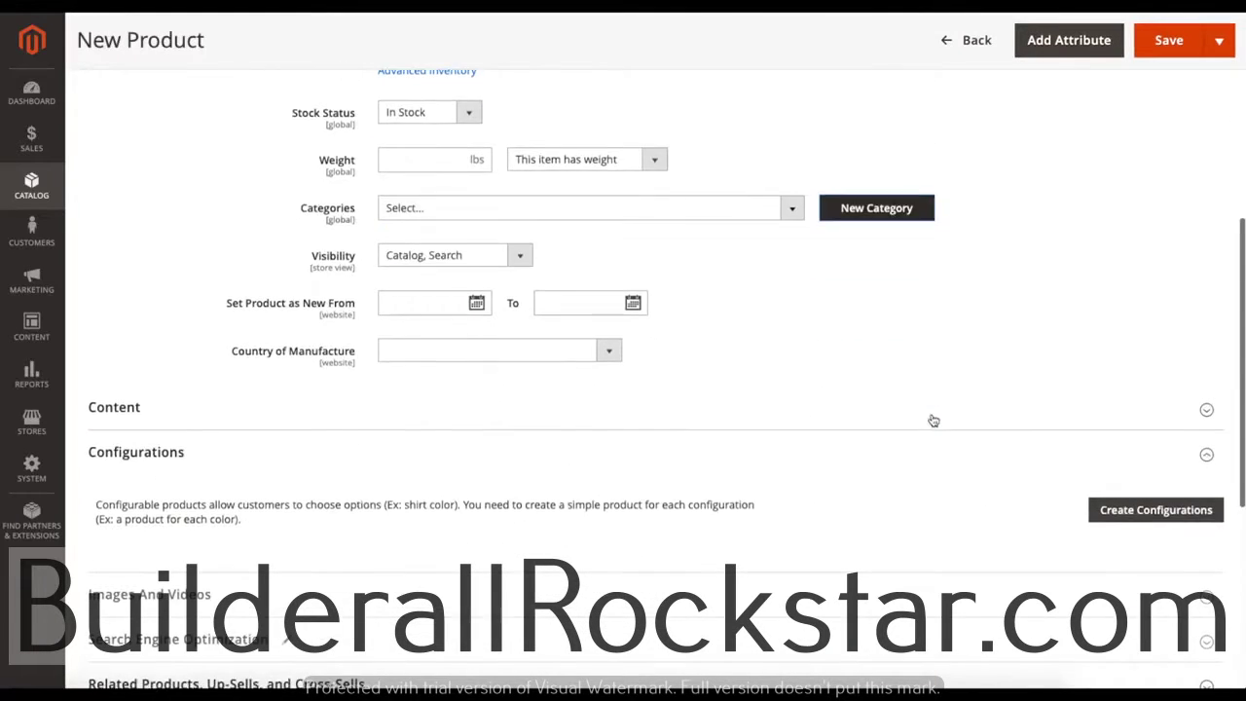
{"action": "scroll", "coordinate": [932, 419], "scroll_direction": "down", "scroll_amount": 1}
{"action": "left_click", "coordinate": [1151, 432]}
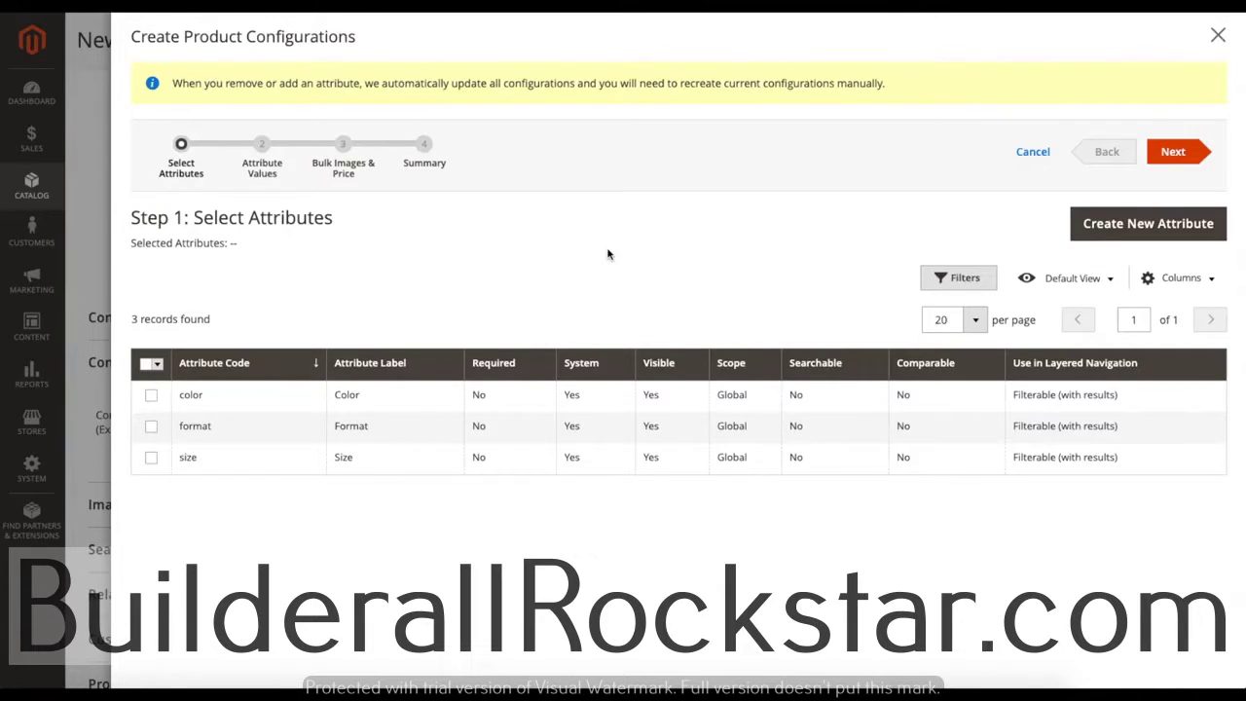
{"action": "left_click", "coordinate": [151, 395]}
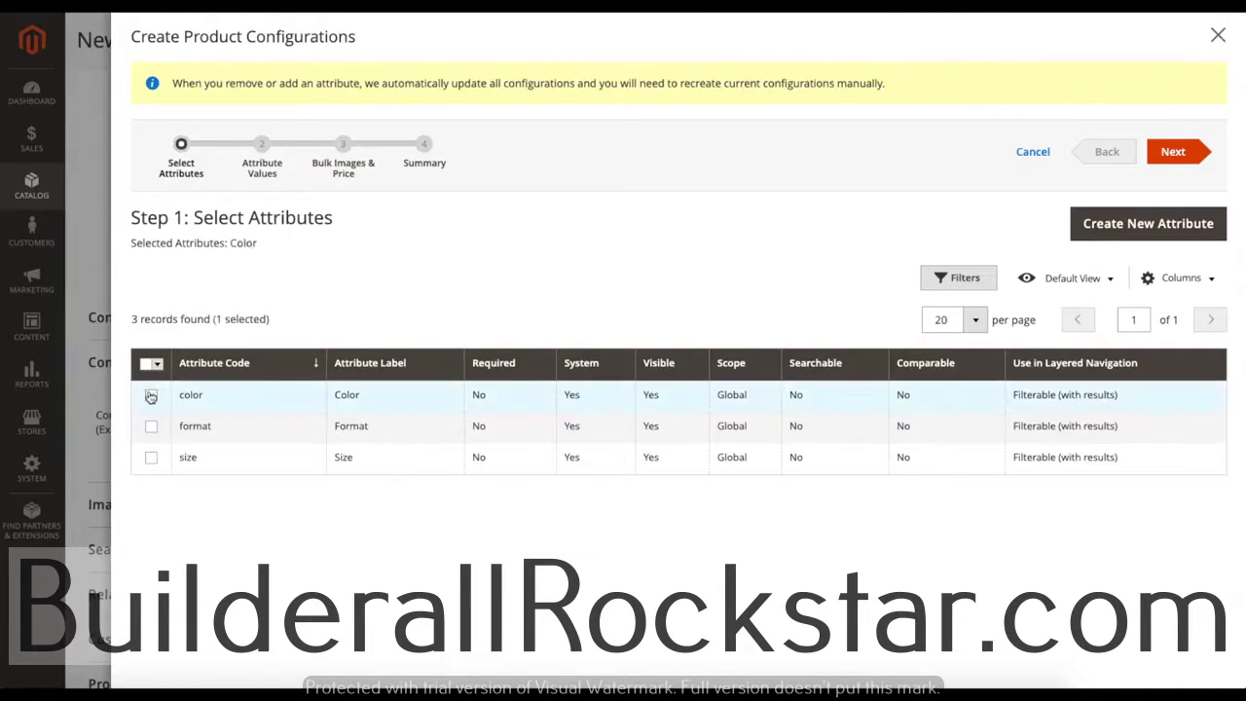
{"action": "left_click", "coordinate": [1162, 153]}
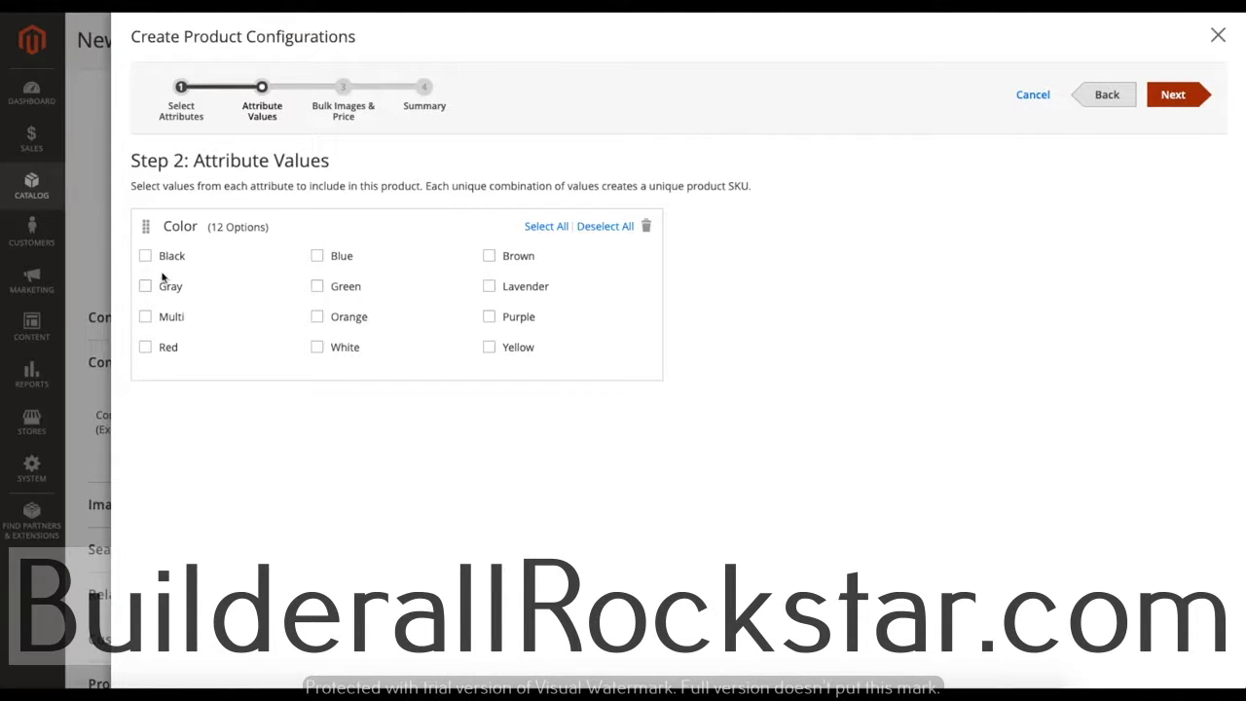
Step: Include the colors Black, Blue and Brown in the configurations and proceed to bulk images, price and quantity
{"action": "left_click", "coordinate": [145, 257]}
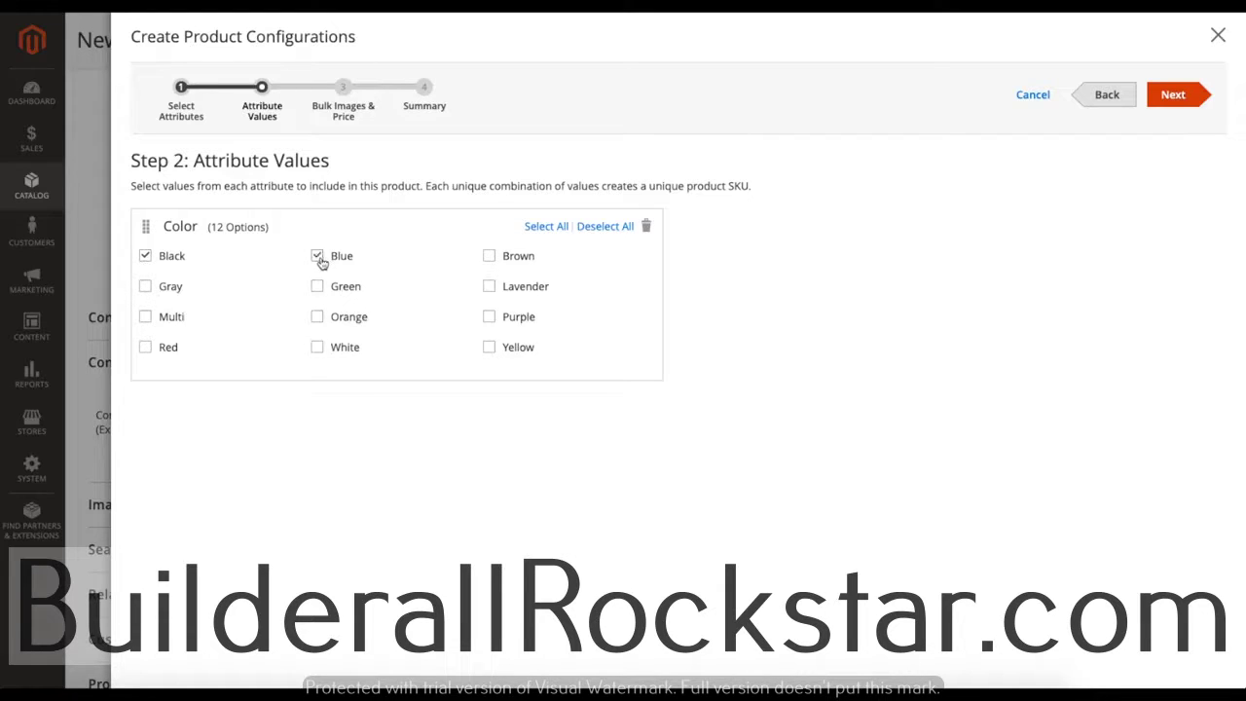
{"action": "left_click", "coordinate": [491, 260]}
{"action": "left_click", "coordinate": [1172, 95]}
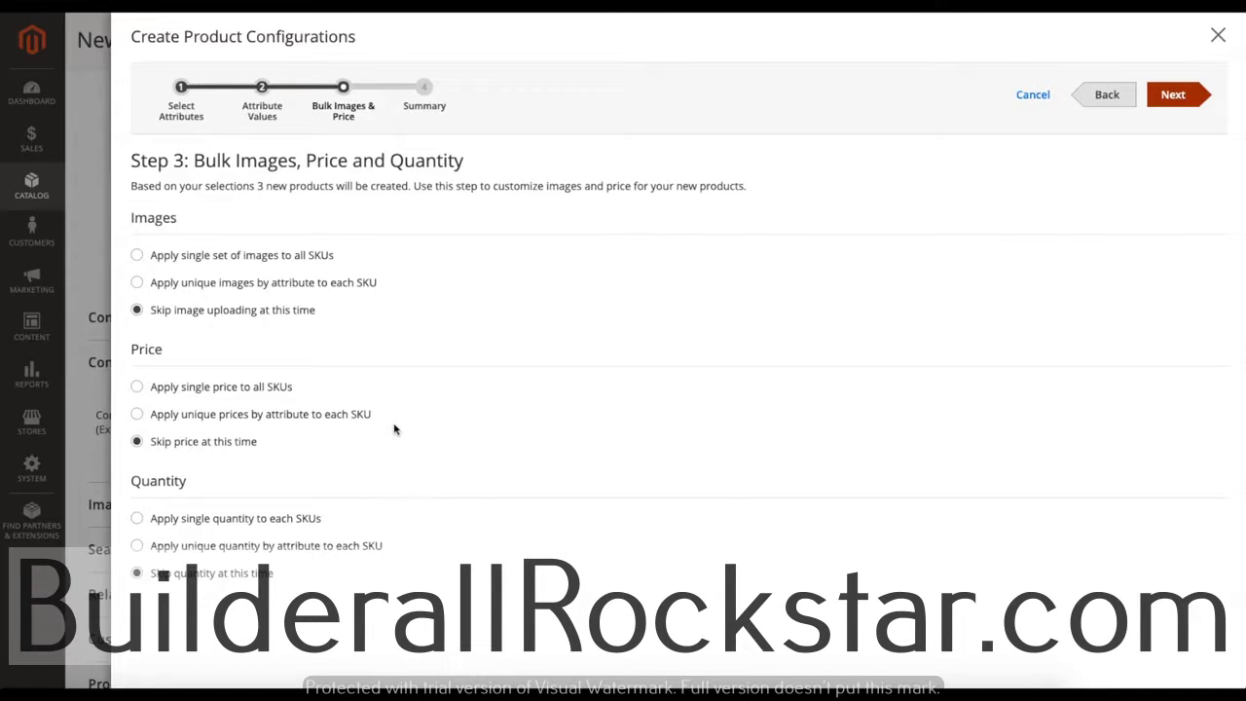
Step: Set images to be applied uniquely by attribute to each SKU, with Color as the attribute
{"action": "left_click", "coordinate": [138, 255]}
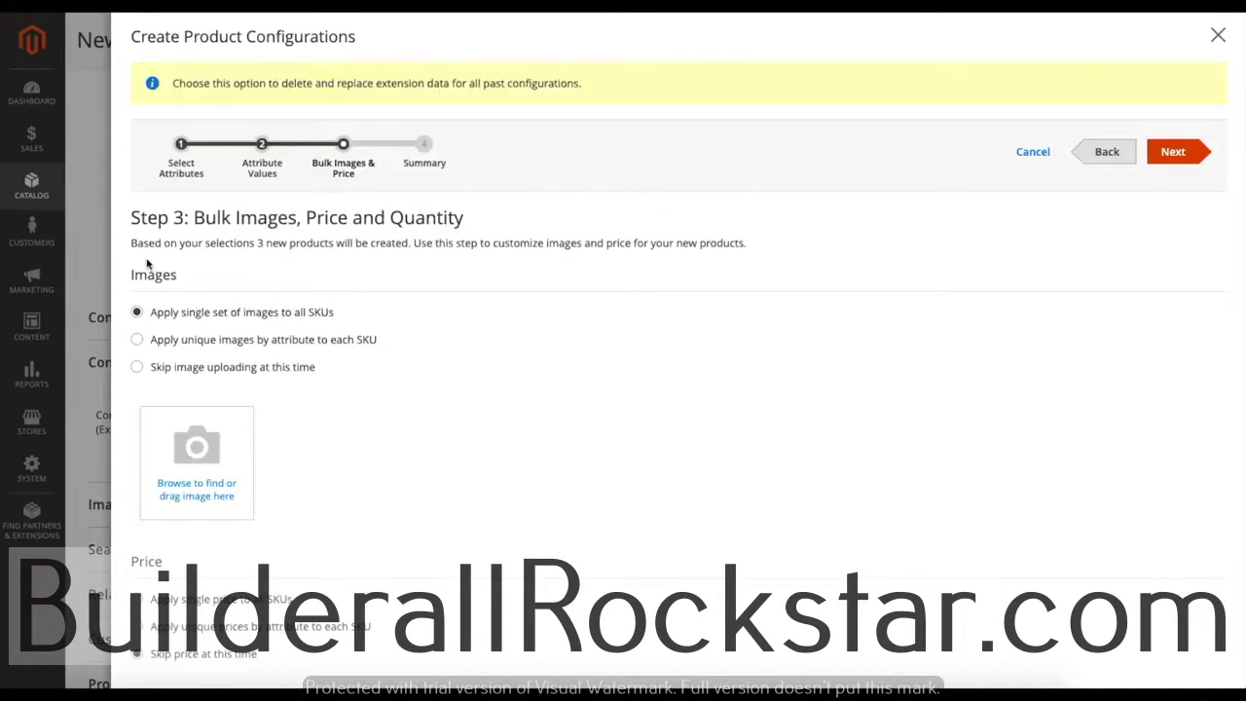
{"action": "left_click", "coordinate": [140, 339]}
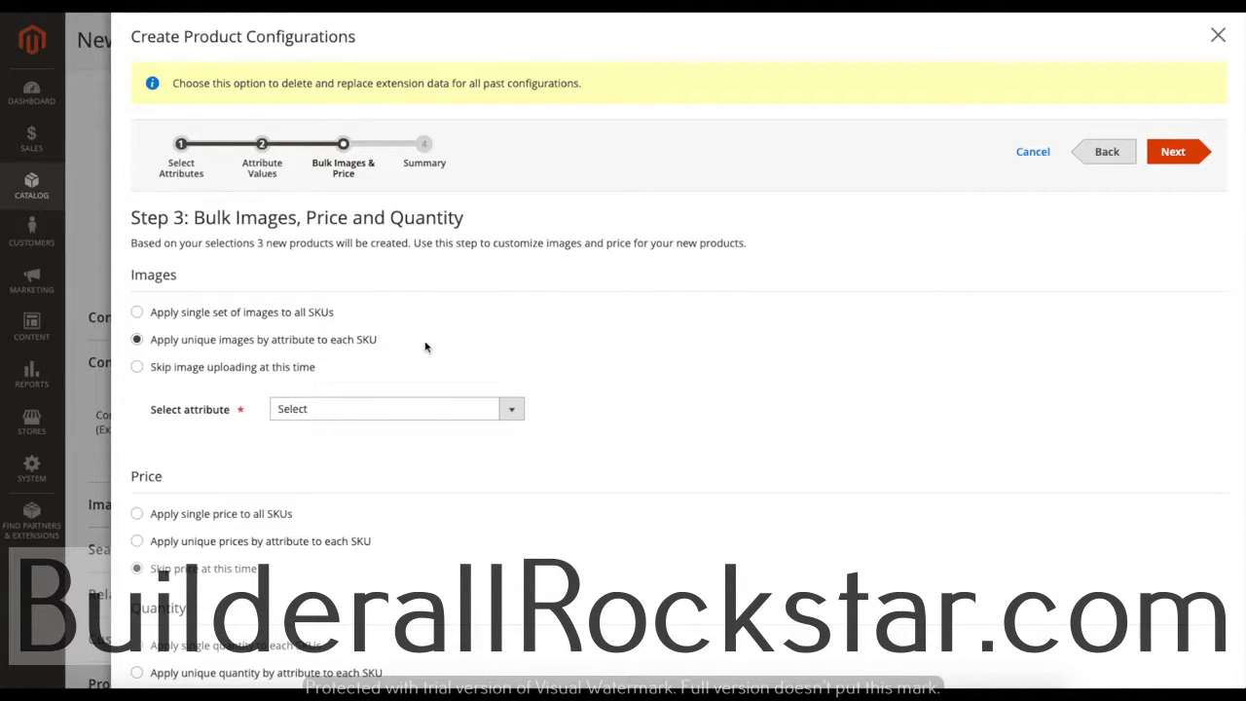
{"action": "left_click", "coordinate": [372, 415]}
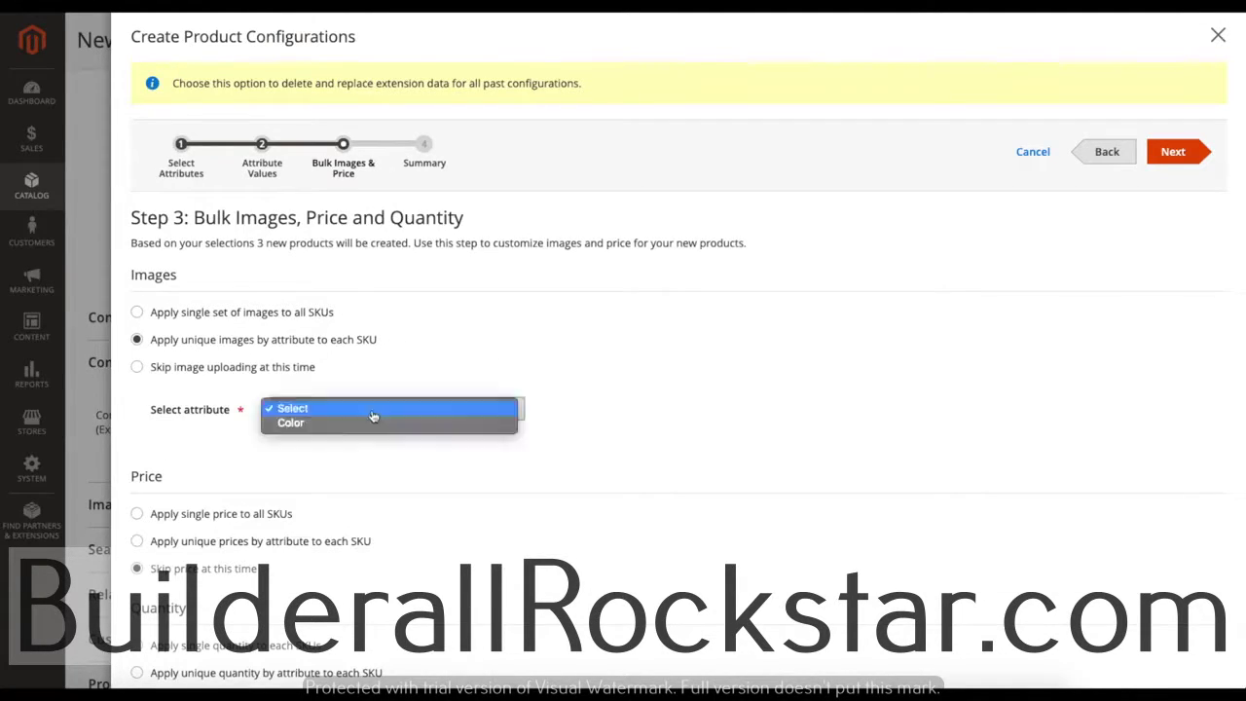
{"action": "left_click", "coordinate": [352, 425]}
{"action": "scroll", "coordinate": [364, 445], "scroll_direction": "down", "scroll_amount": 2}
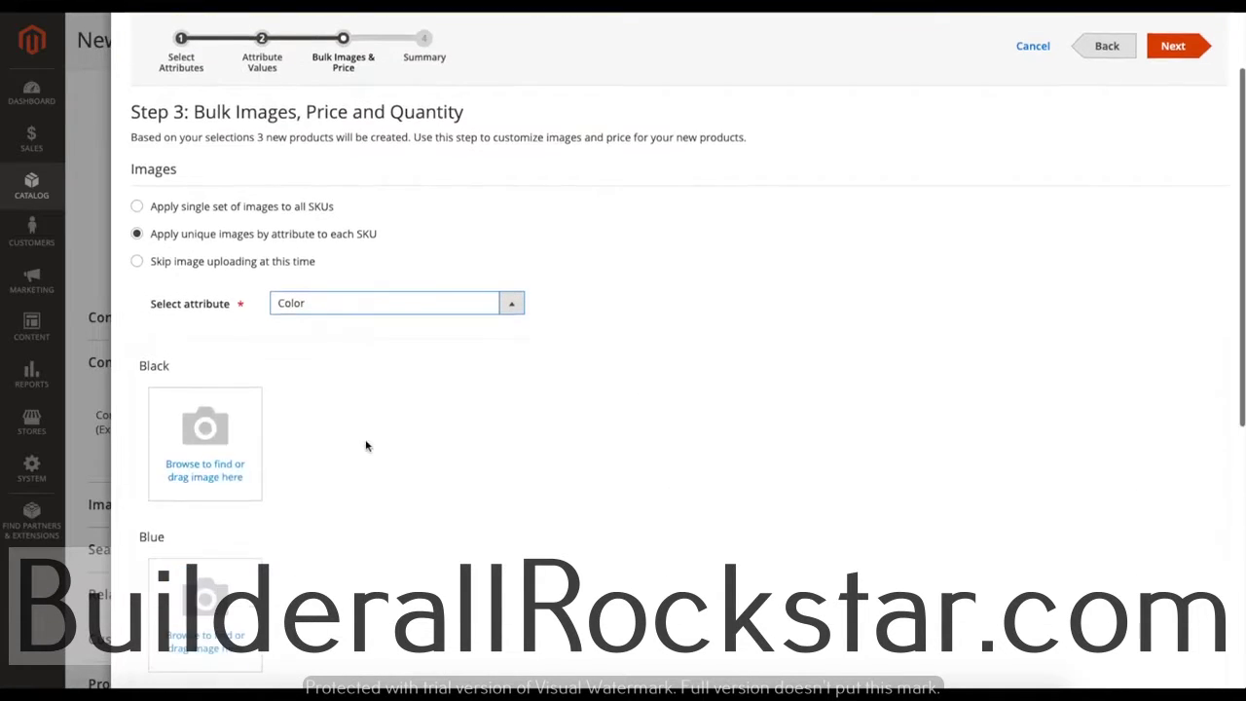
{"action": "scroll", "coordinate": [366, 445], "scroll_direction": "down", "scroll_amount": 1}
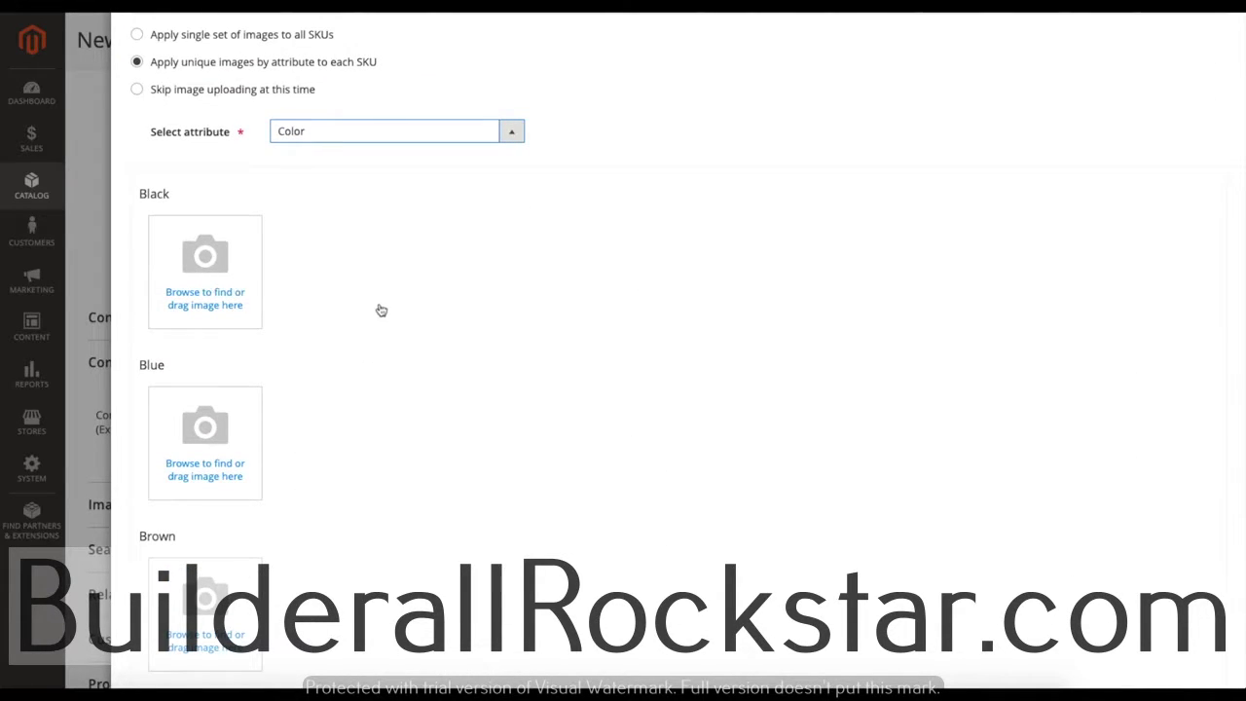
{"action": "scroll", "coordinate": [389, 314], "scroll_direction": "down", "scroll_amount": 1}
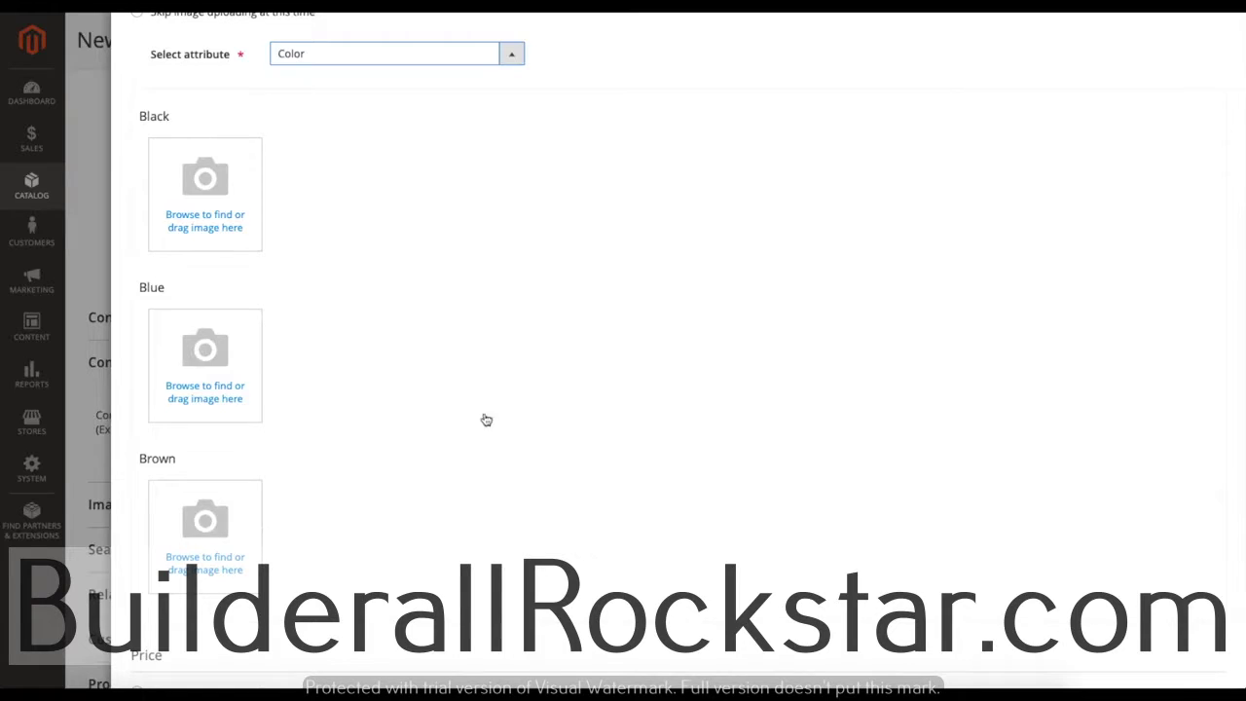
Step: Apply a single price of $20.00 to all SKUs
{"action": "scroll", "coordinate": [498, 394], "scroll_direction": "down", "scroll_amount": 2}
{"action": "scroll", "coordinate": [498, 394], "scroll_direction": "down", "scroll_amount": 1}
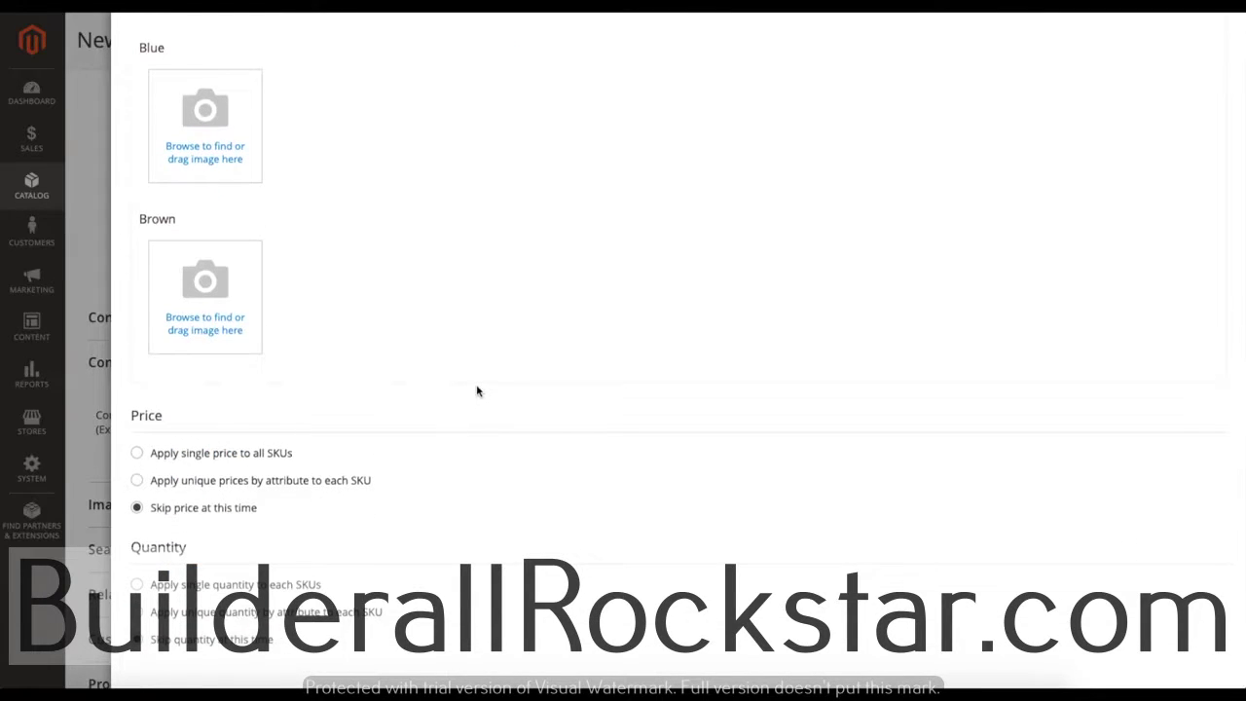
{"action": "left_click", "coordinate": [189, 451]}
{"action": "scroll", "coordinate": [570, 445], "scroll_direction": "down", "scroll_amount": 1}
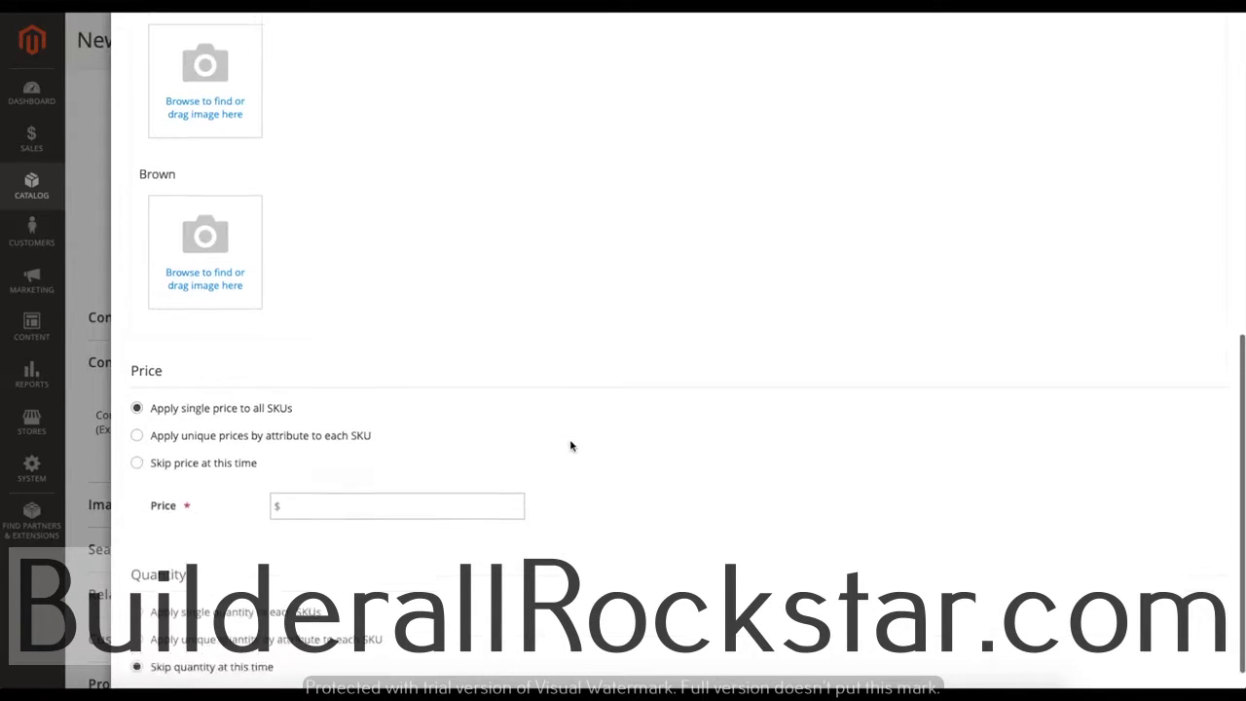
{"action": "left_click", "coordinate": [336, 483]}
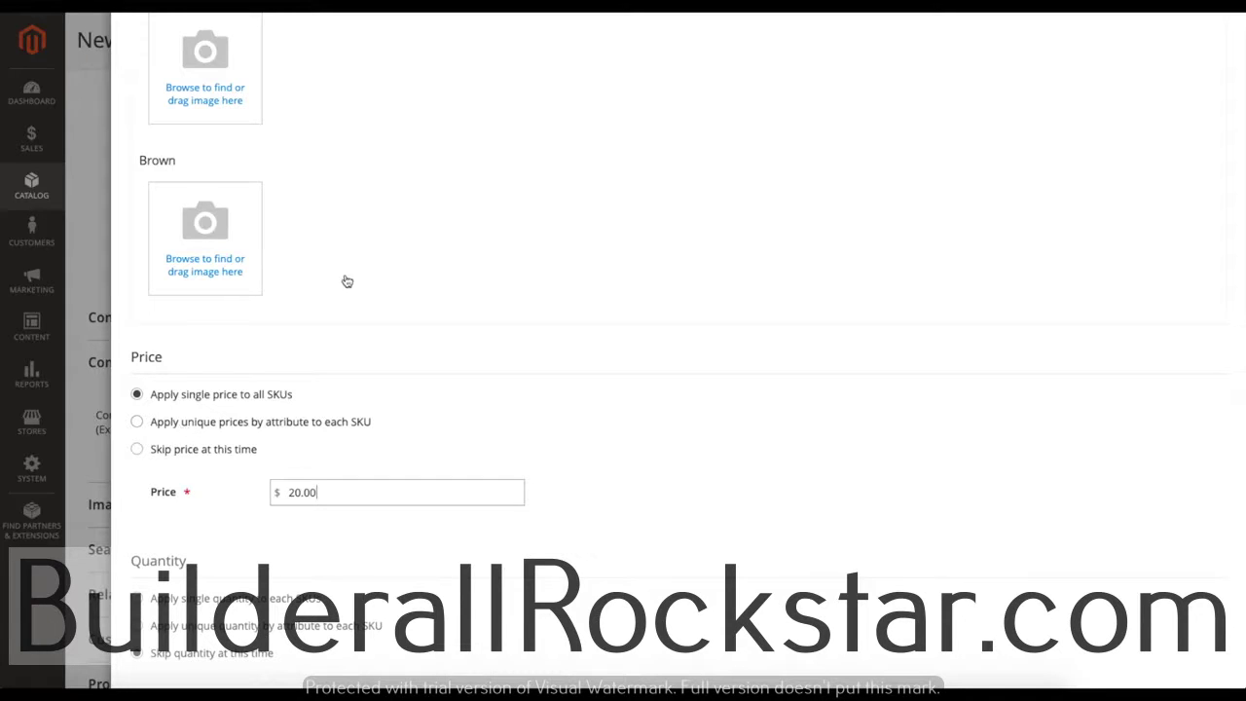
{"action": "scroll", "coordinate": [370, 279], "scroll_direction": "up", "scroll_amount": 2}
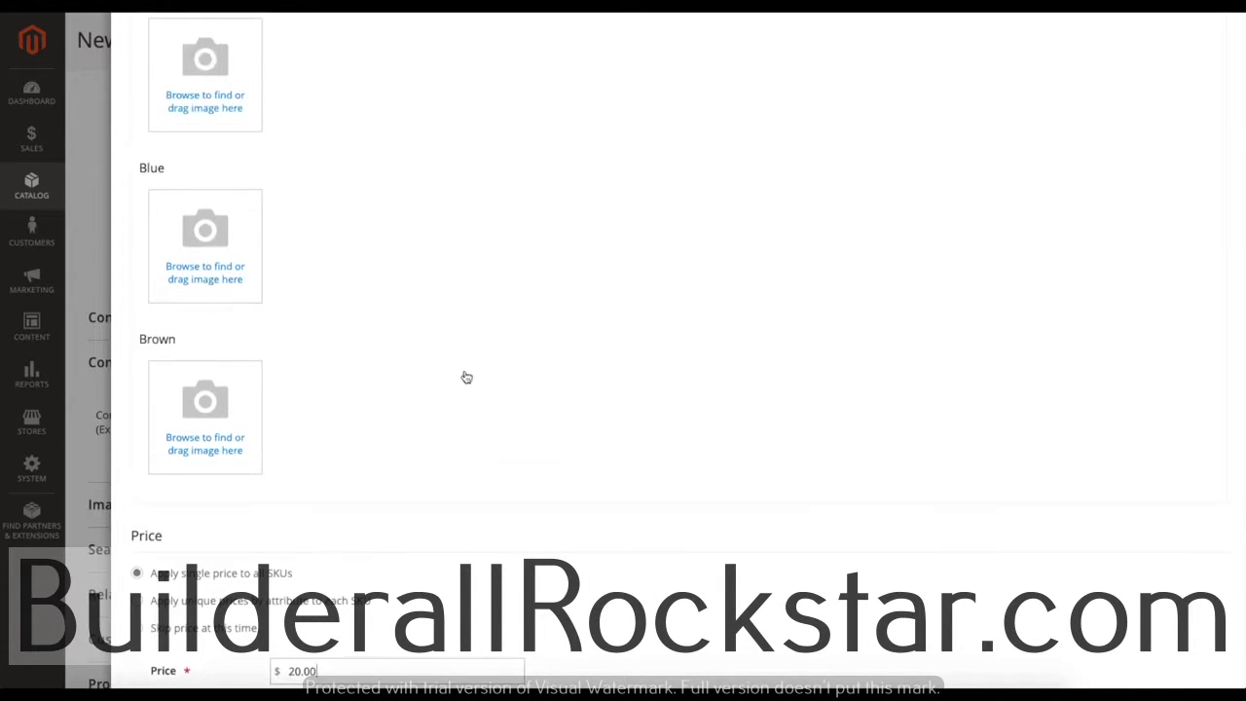
{"action": "scroll", "coordinate": [464, 376], "scroll_direction": "down", "scroll_amount": 2}
Step: Switch pricing to unique prices by attribute for each SKU, with Color as the attribute
{"action": "left_click", "coordinate": [209, 436]}
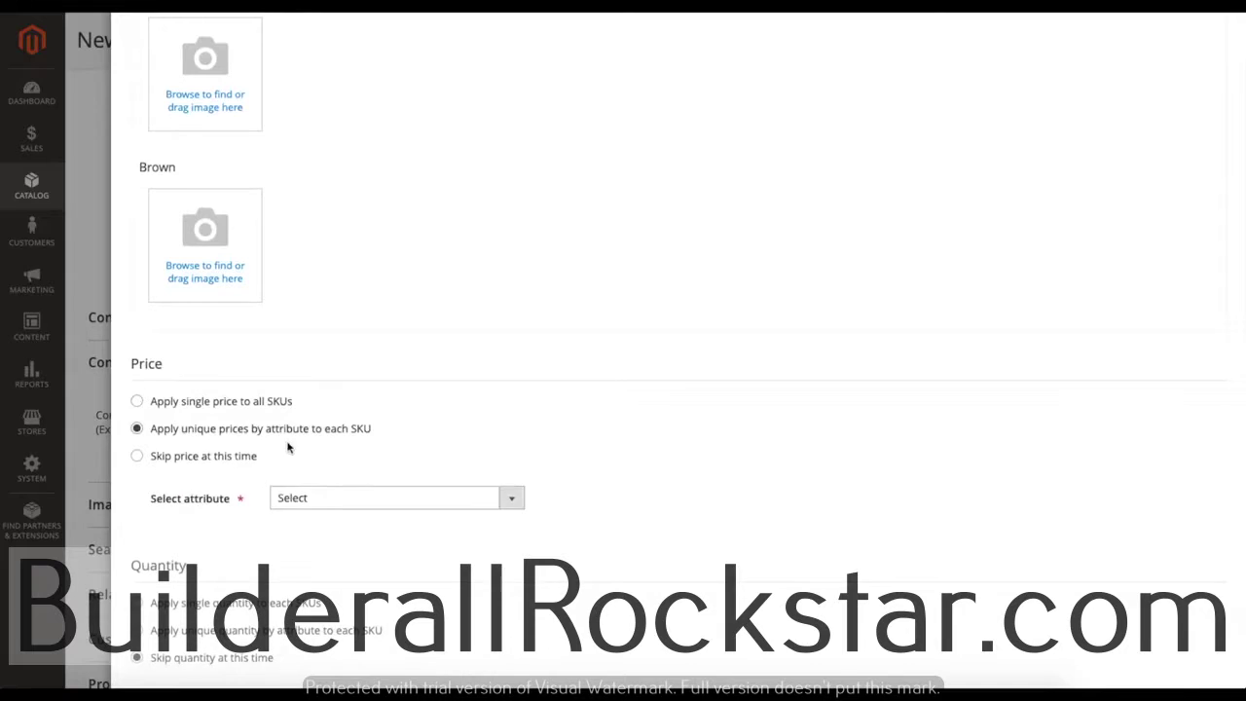
{"action": "scroll", "coordinate": [403, 464], "scroll_direction": "down", "scroll_amount": 1}
{"action": "left_click", "coordinate": [383, 477]}
{"action": "left_click", "coordinate": [351, 492]}
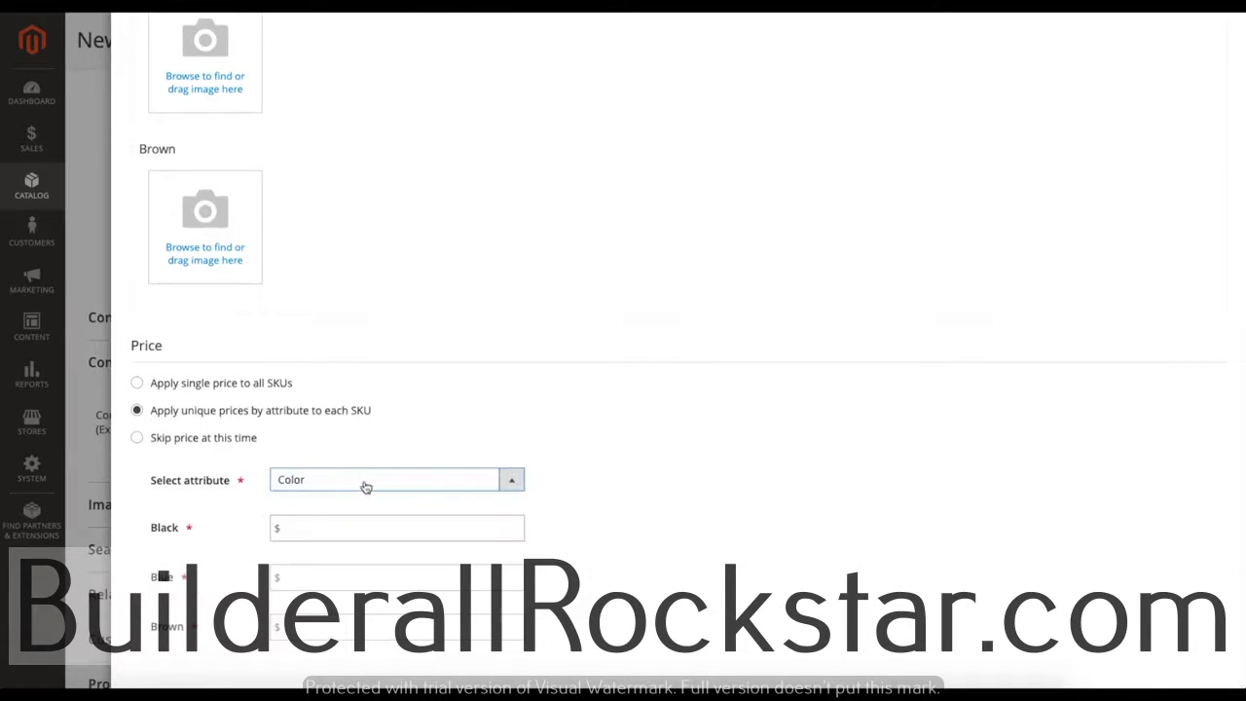
{"action": "scroll", "coordinate": [403, 439], "scroll_direction": "down", "scroll_amount": 1}
{"action": "left_click", "coordinate": [321, 487]}
{"action": "left_click", "coordinate": [671, 501]}
{"action": "left_click", "coordinate": [361, 491]}
{"action": "left_click", "coordinate": [708, 469]}
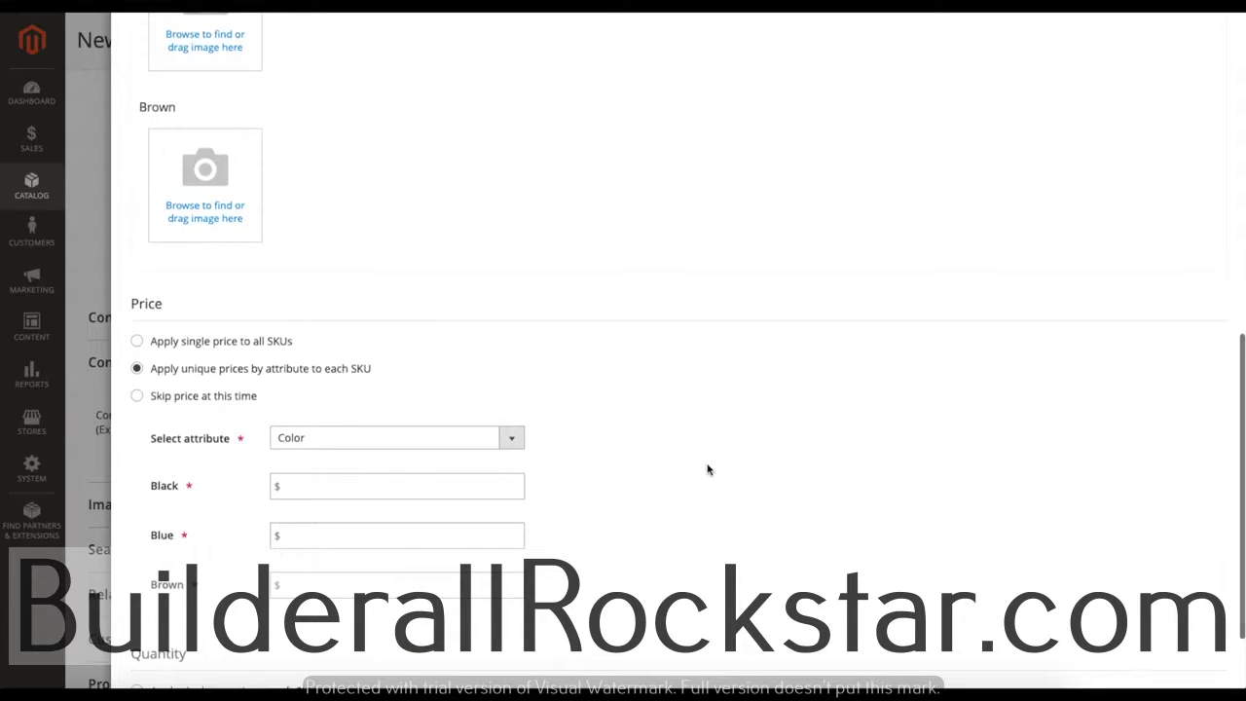
Step: Apply unique quantities by attribute to each SKU, with Color as the attribute
{"action": "scroll", "coordinate": [707, 469], "scroll_direction": "down", "scroll_amount": 1}
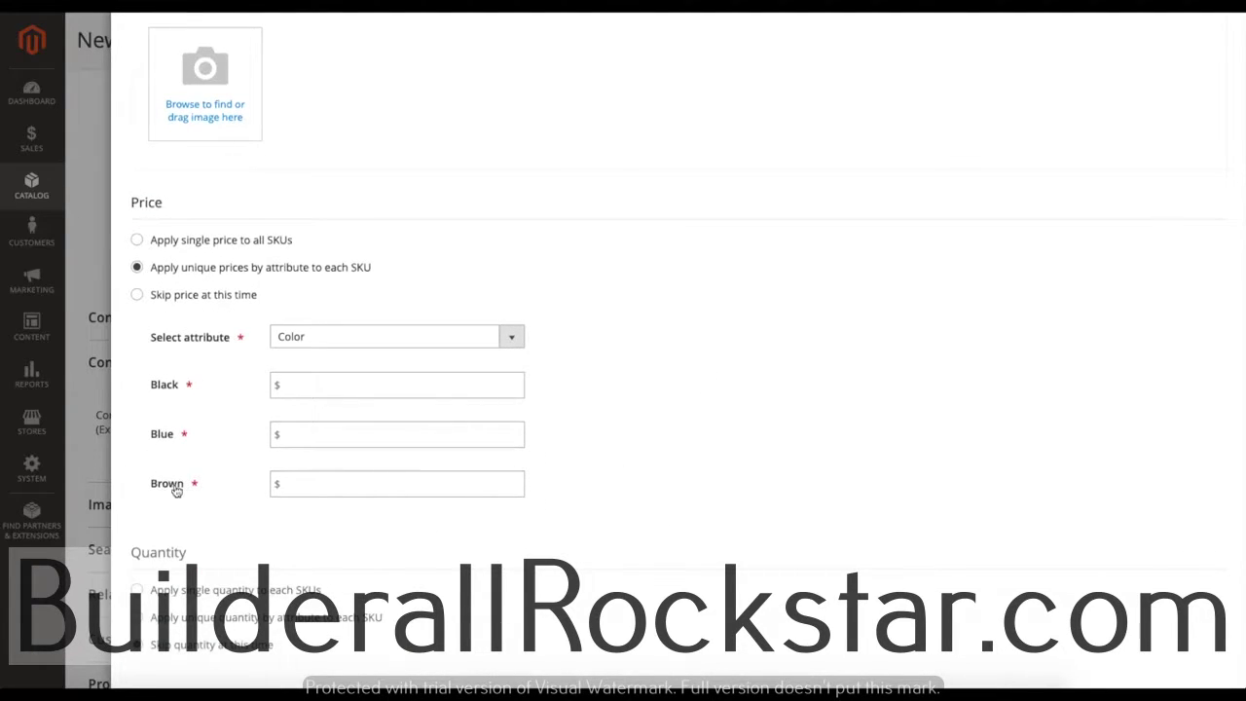
{"action": "scroll", "coordinate": [647, 408], "scroll_direction": "down", "scroll_amount": 1}
{"action": "scroll", "coordinate": [647, 407], "scroll_direction": "up", "scroll_amount": 1}
{"action": "scroll", "coordinate": [610, 406], "scroll_direction": "down", "scroll_amount": 1}
{"action": "left_click", "coordinate": [230, 586]}
{"action": "scroll", "coordinate": [631, 501], "scroll_direction": "down", "scroll_amount": 1}
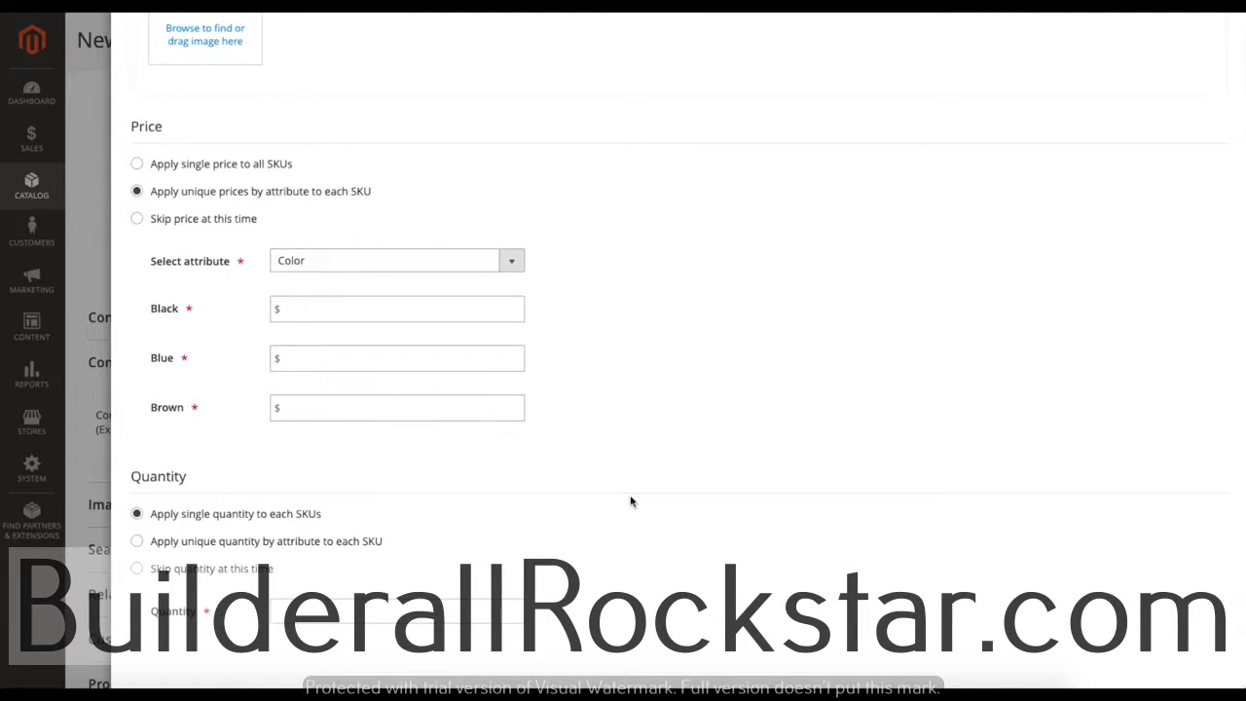
{"action": "left_click", "coordinate": [266, 542]}
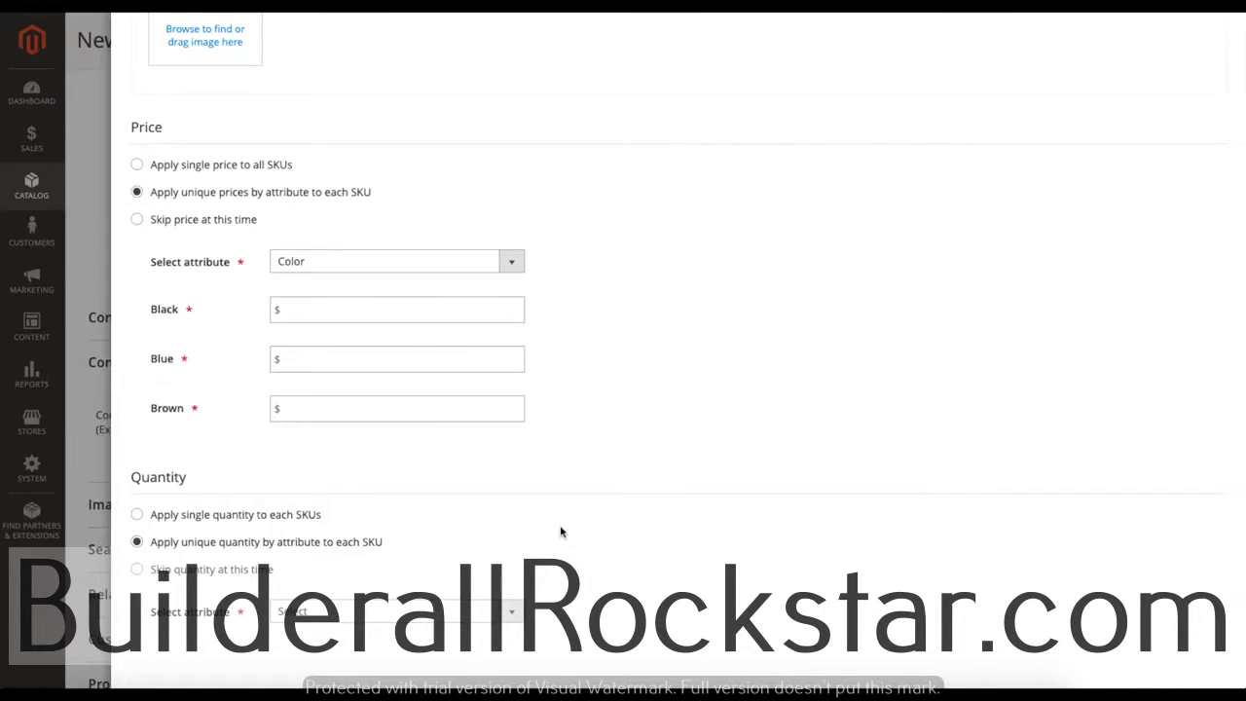
{"action": "left_click", "coordinate": [350, 611]}
{"action": "left_click", "coordinate": [370, 611]}
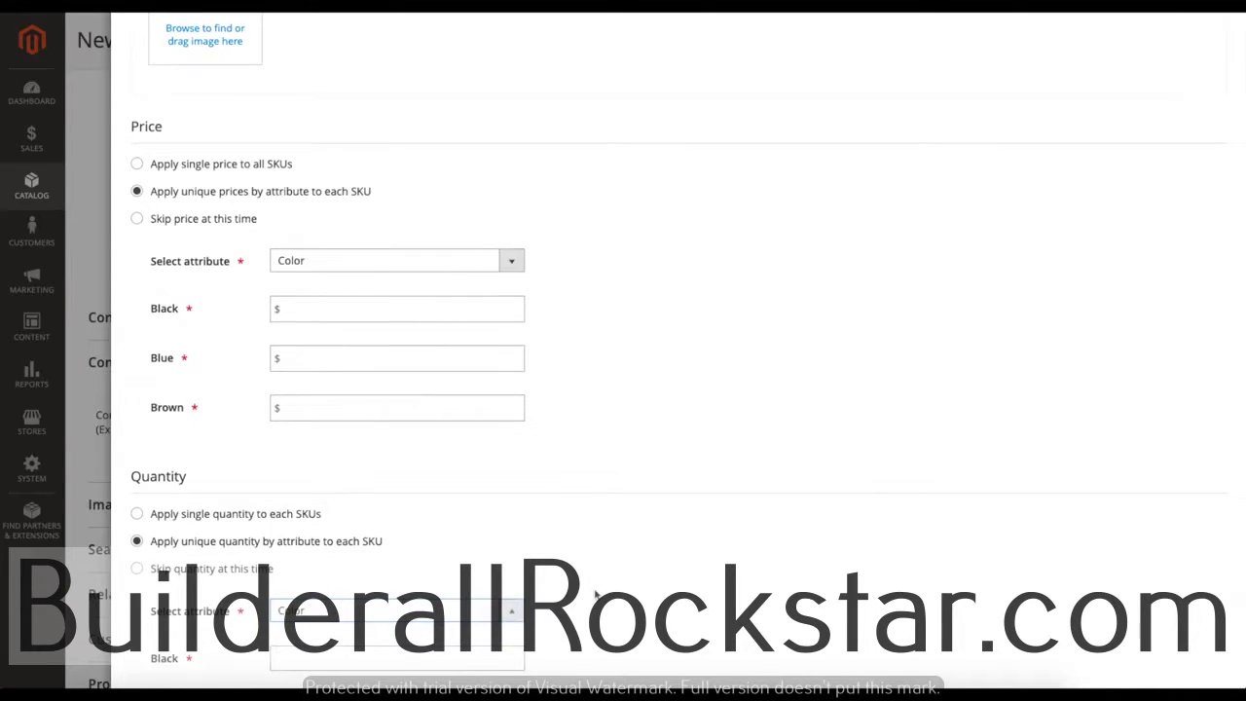
Step: Set the quantities to 100 for Black, 120 for Blue and 140 for Brown
{"action": "scroll", "coordinate": [595, 595], "scroll_direction": "down", "scroll_amount": 3}
{"action": "left_click", "coordinate": [416, 514]}
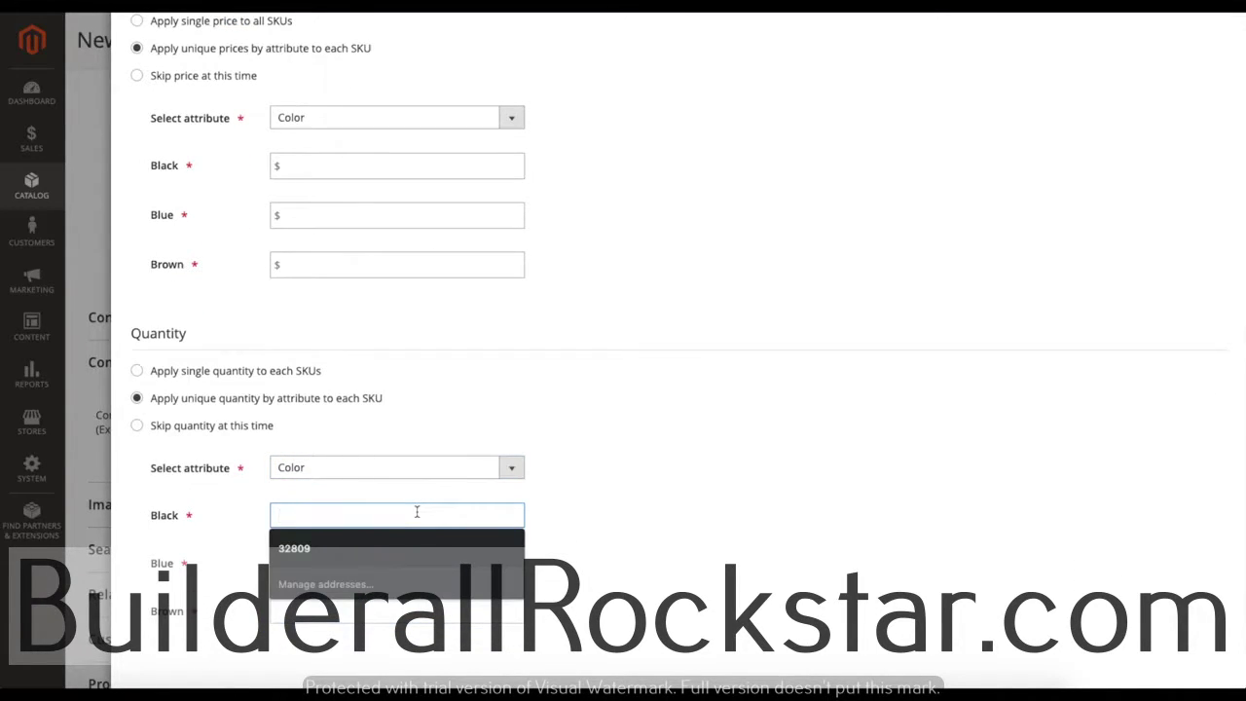
{"action": "type", "text": "100"}
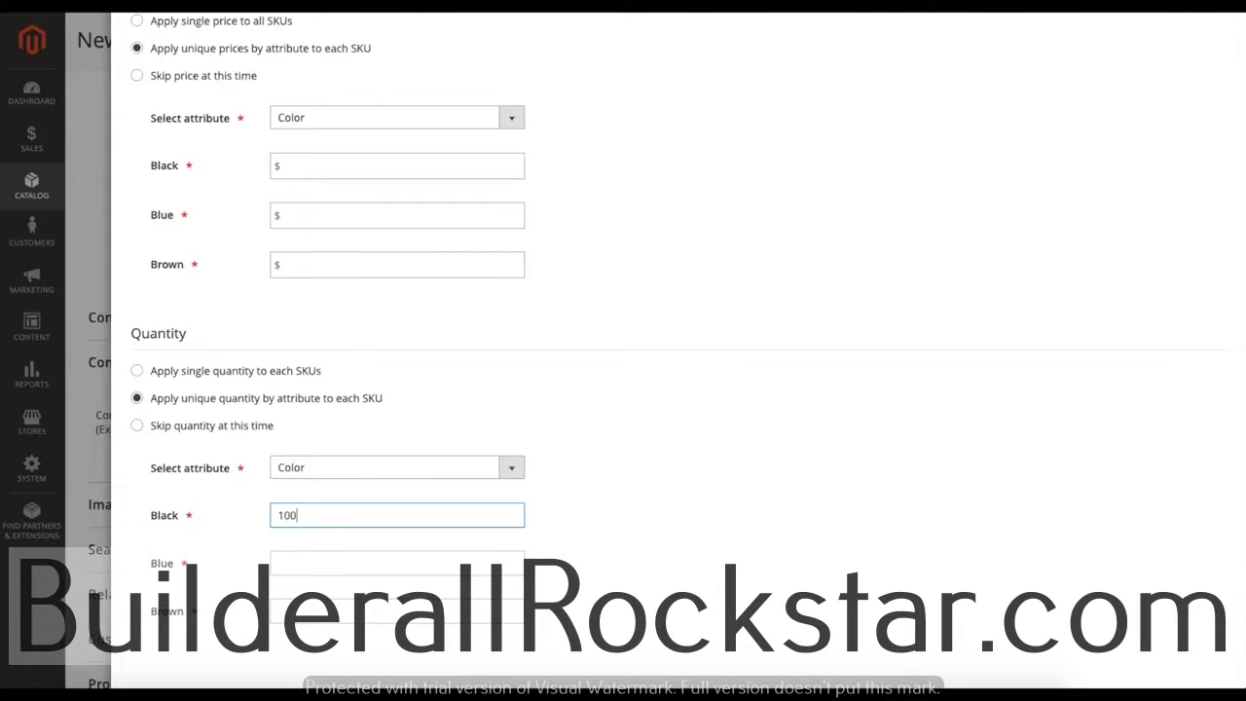
{"action": "left_click", "coordinate": [383, 561]}
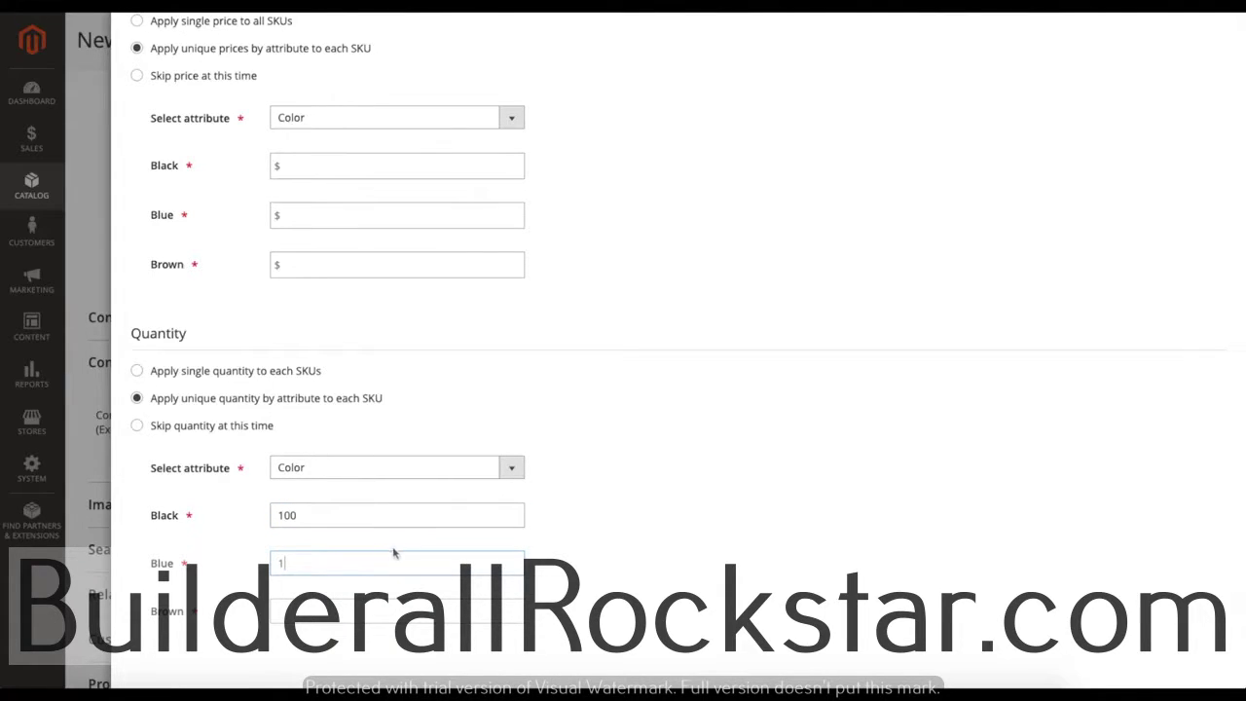
{"action": "left_click", "coordinate": [339, 600]}
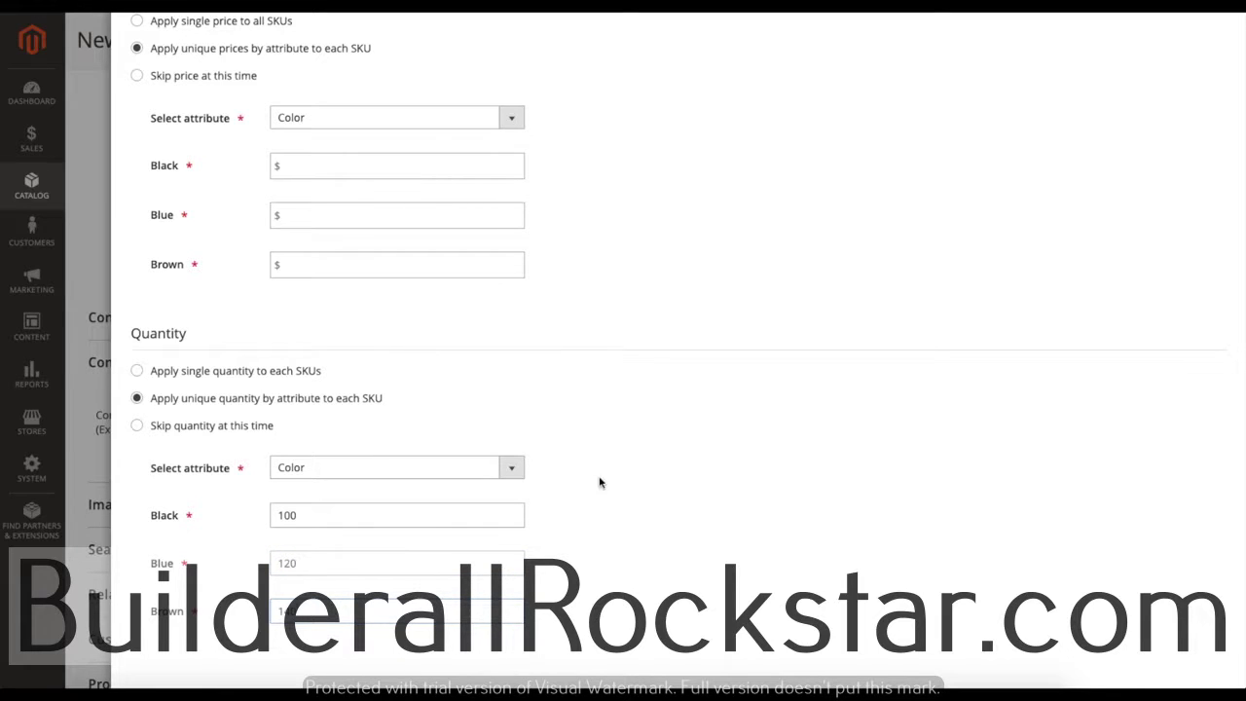
Step: Set the prices to $10 for Black, $15 for Blue and $20 for Brown, and try to proceed to the summary
{"action": "scroll", "coordinate": [611, 483], "scroll_direction": "up", "scroll_amount": 1}
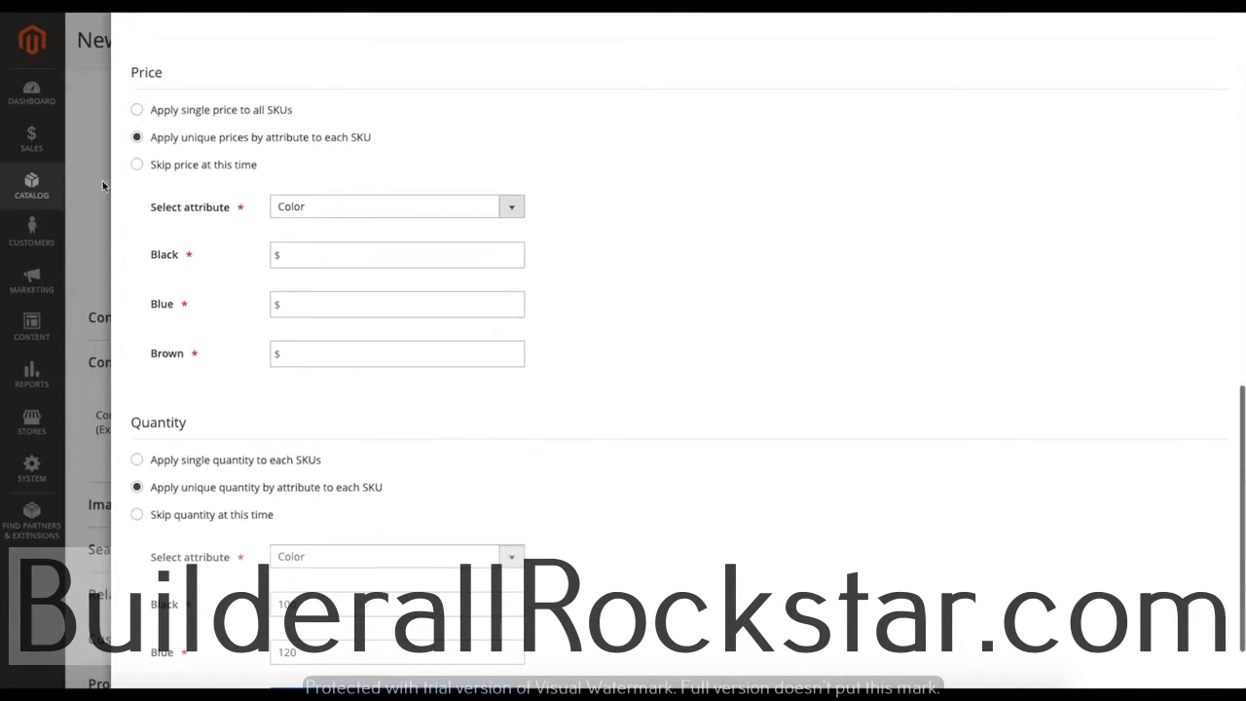
{"action": "left_click", "coordinate": [311, 254]}
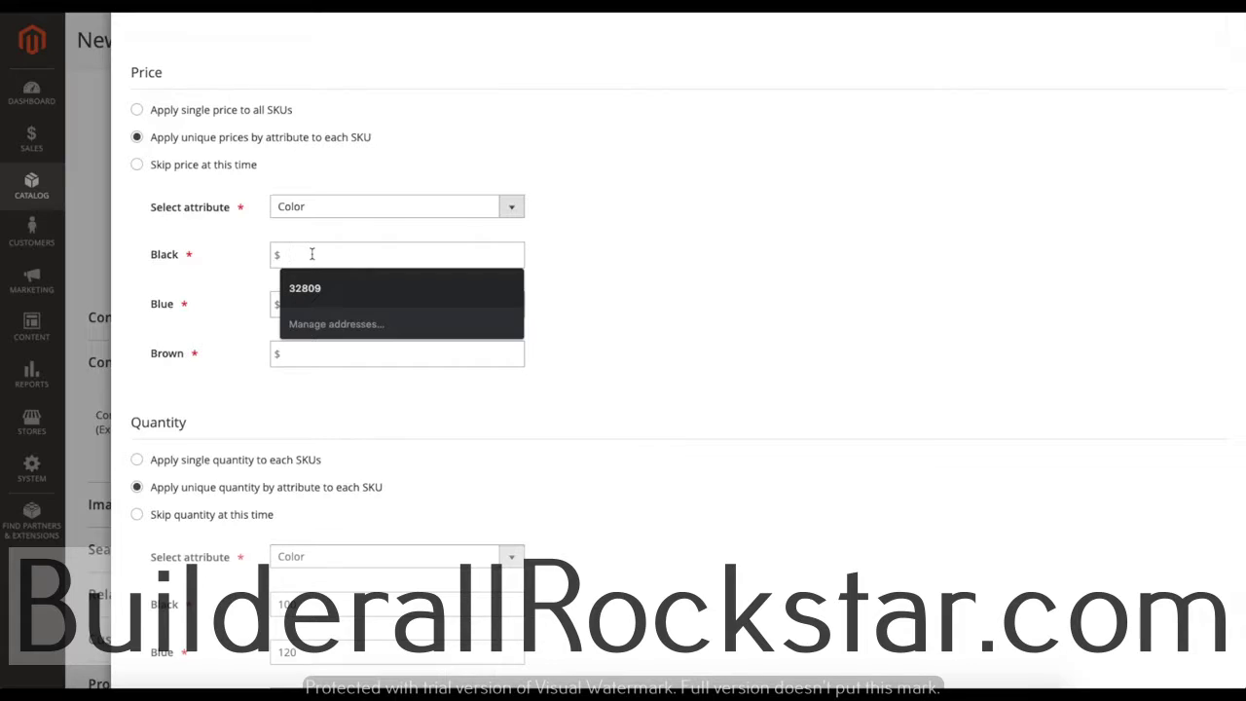
{"action": "type", "text": "10"}
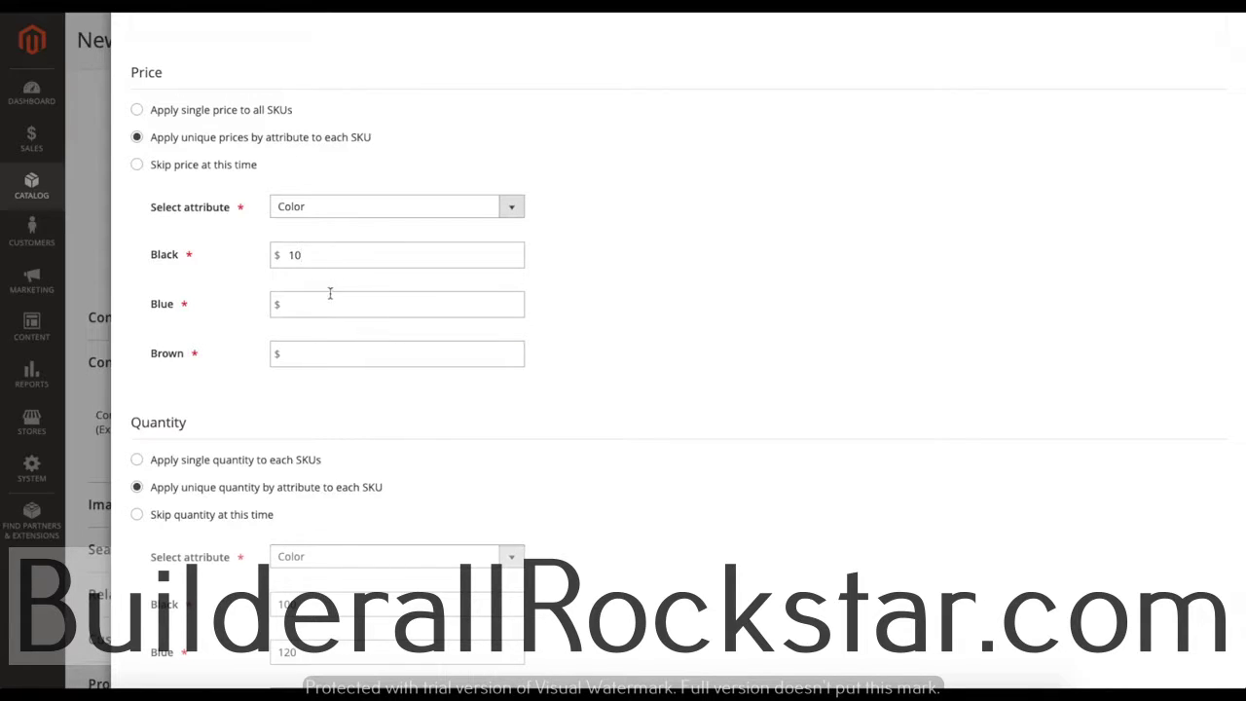
{"action": "left_click", "coordinate": [339, 353]}
{"action": "scroll", "coordinate": [807, 345], "scroll_direction": "up", "scroll_amount": 10}
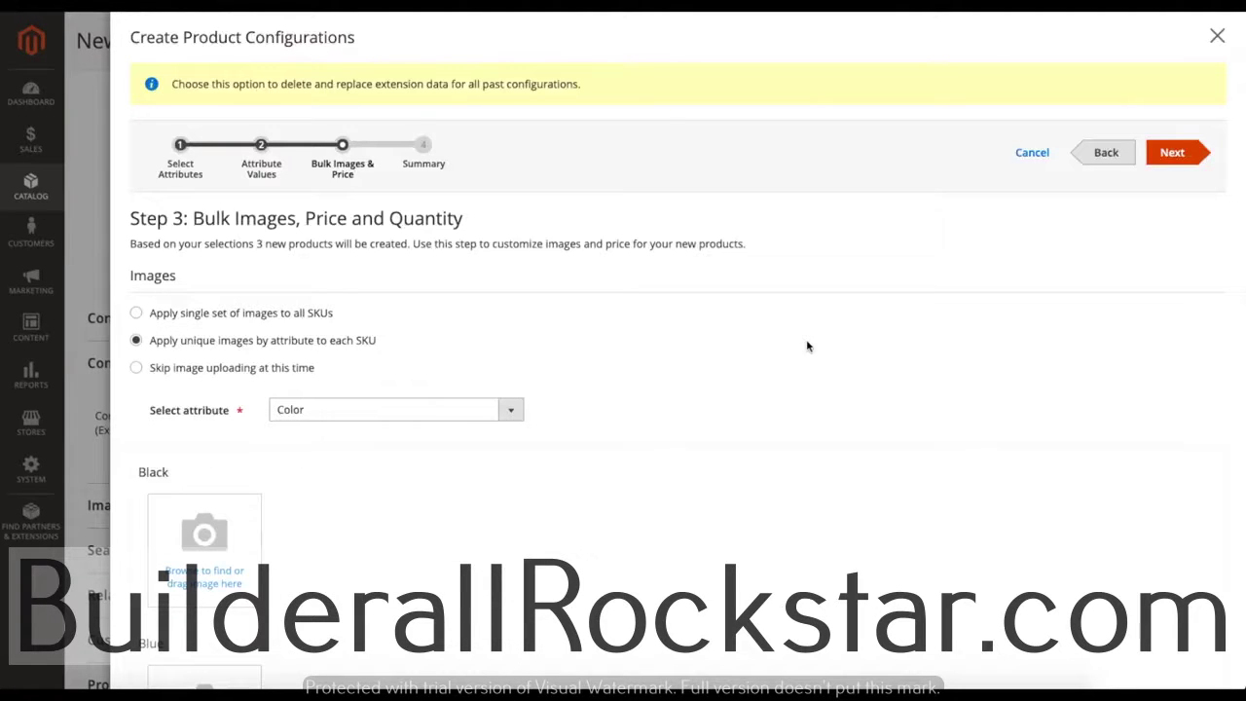
{"action": "left_click", "coordinate": [1170, 152]}
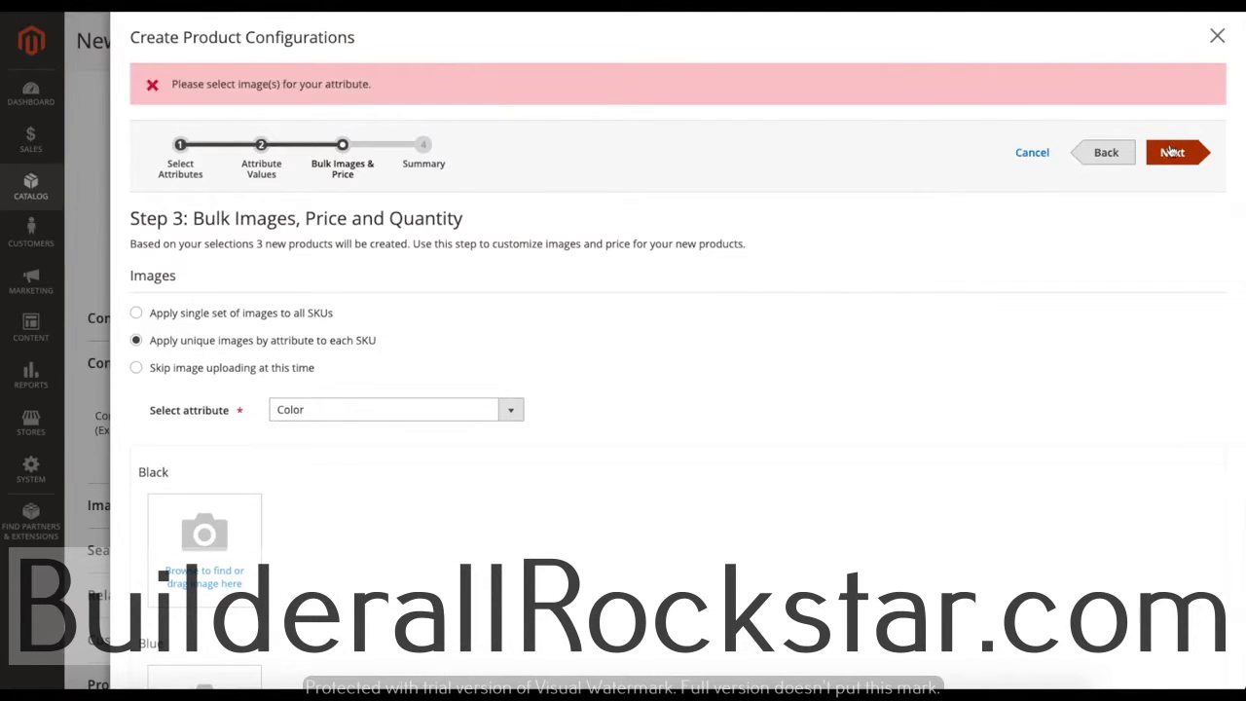
Step: Choose unique prices by attribute for each SKU again and skip image uploading for the configurations
{"action": "scroll", "coordinate": [729, 373], "scroll_direction": "down", "scroll_amount": 5}
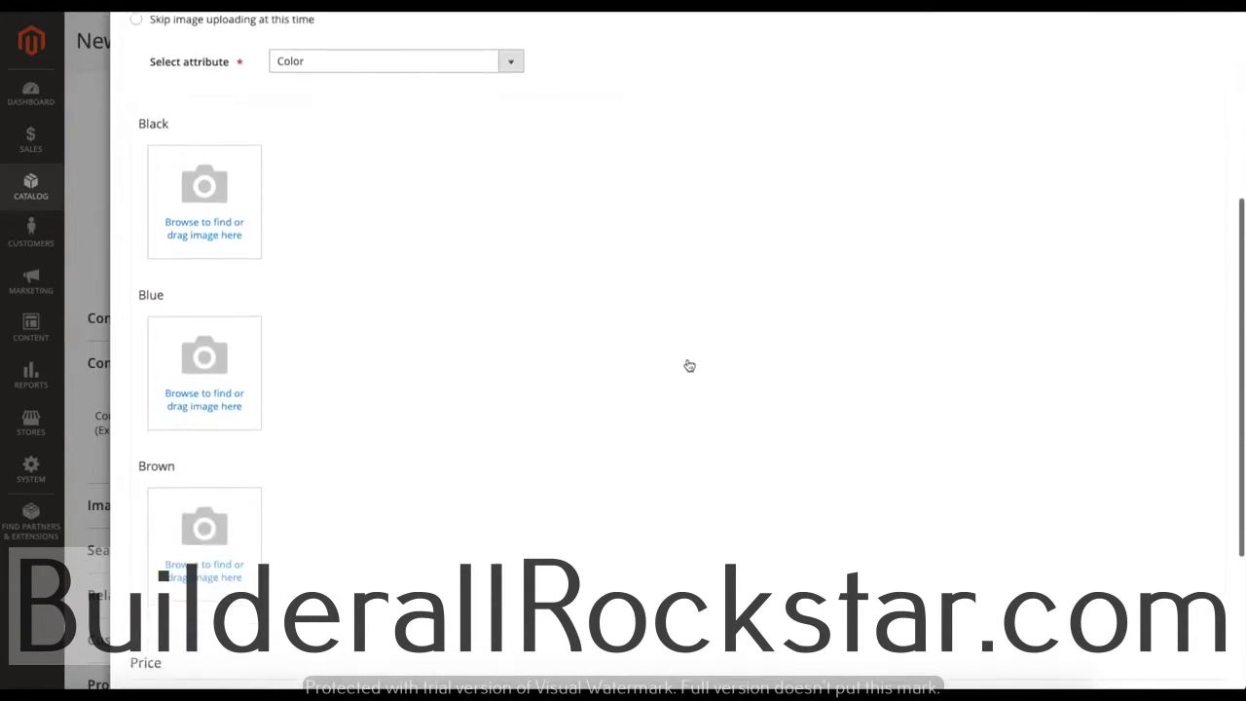
{"action": "scroll", "coordinate": [309, 282], "scroll_direction": "down", "scroll_amount": 2}
{"action": "scroll", "coordinate": [311, 283], "scroll_direction": "up", "scroll_amount": 5}
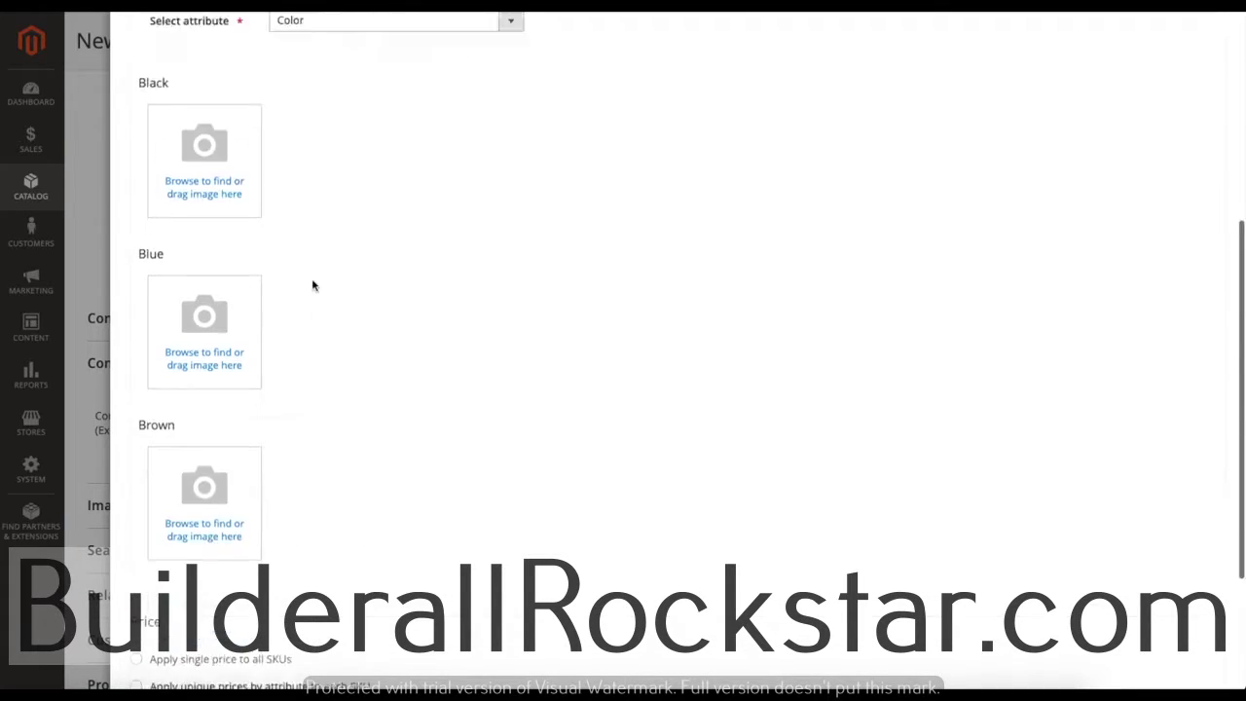
{"action": "scroll", "coordinate": [313, 283], "scroll_direction": "down", "scroll_amount": 4}
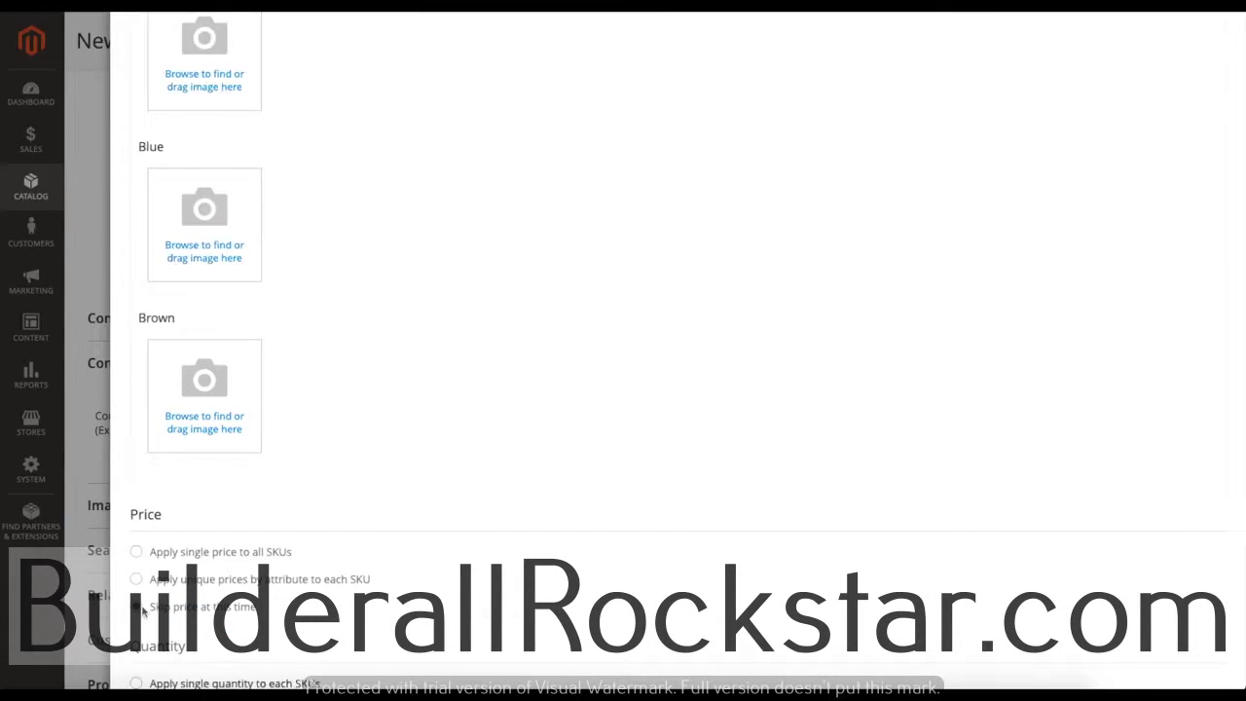
{"action": "left_click", "coordinate": [141, 585]}
{"action": "scroll", "coordinate": [382, 372], "scroll_direction": "up", "scroll_amount": 4}
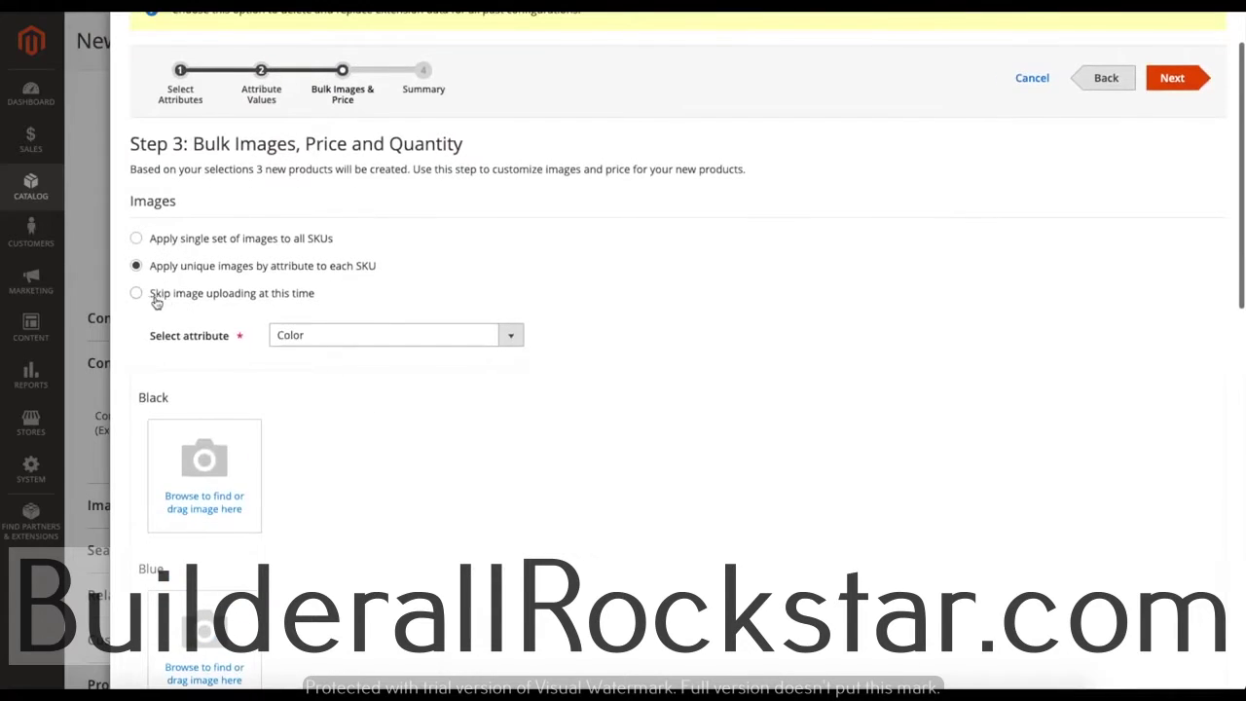
{"action": "left_click", "coordinate": [137, 293]}
{"action": "scroll", "coordinate": [632, 349], "scroll_direction": "up", "scroll_amount": 1}
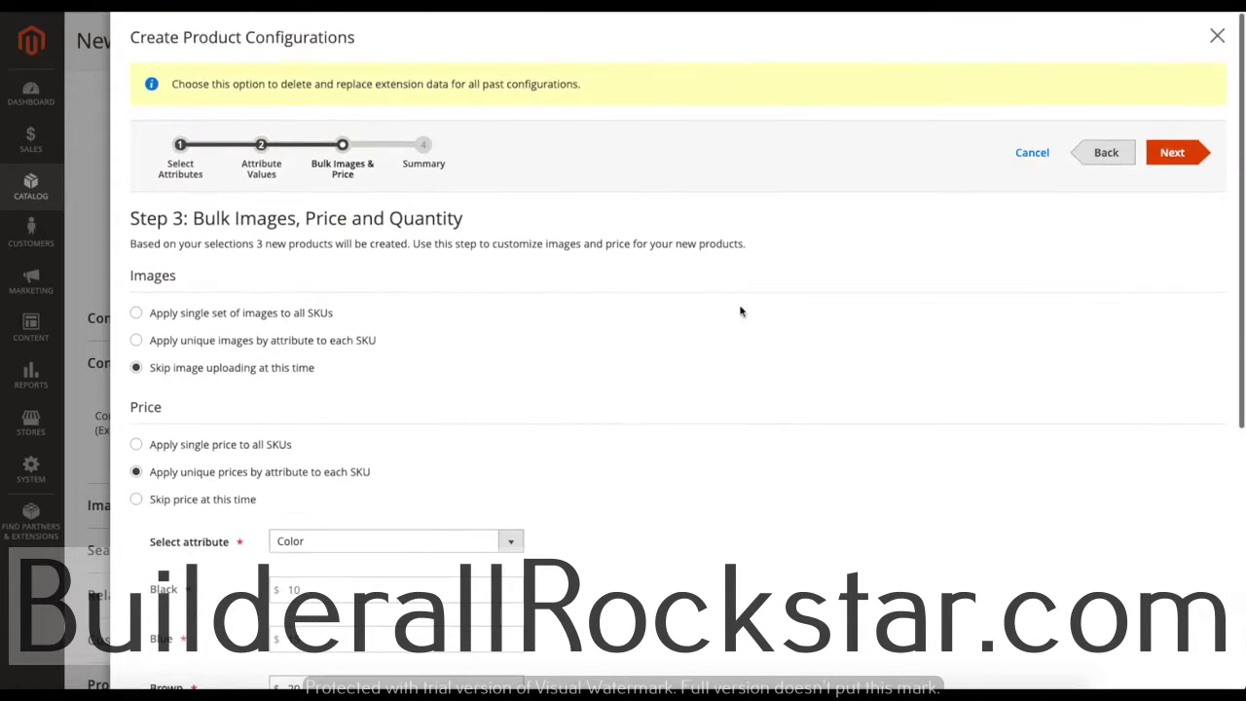
Step: Proceed to the configuration summary and generate the Black, Blue and Brown variations of Tutorial2
{"action": "left_click", "coordinate": [1158, 158]}
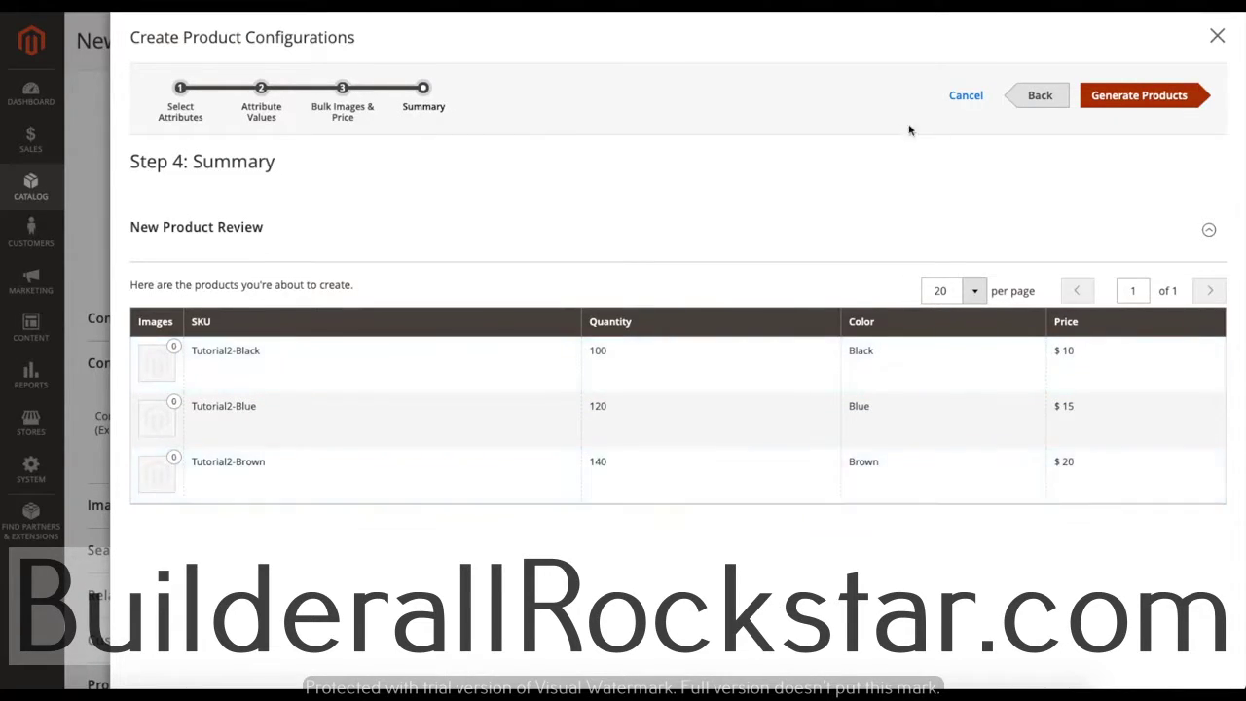
{"action": "left_click", "coordinate": [1115, 105]}
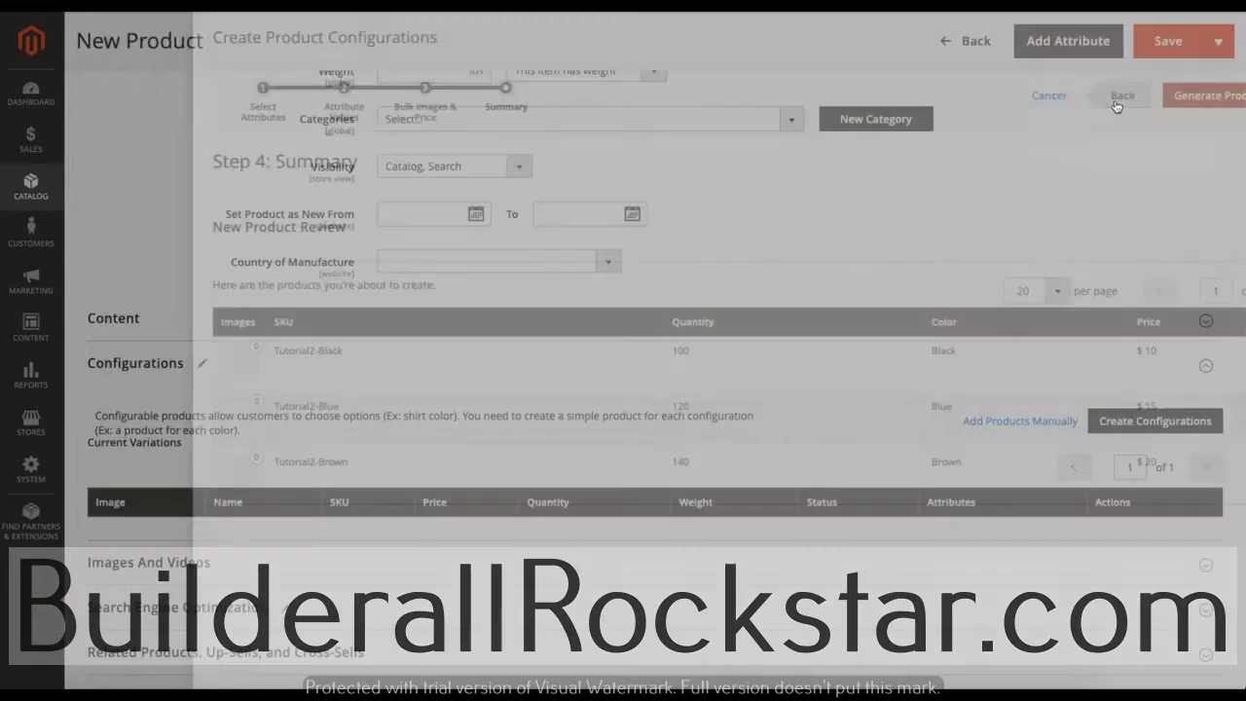
{"action": "scroll", "coordinate": [833, 347], "scroll_direction": "down", "scroll_amount": 2}
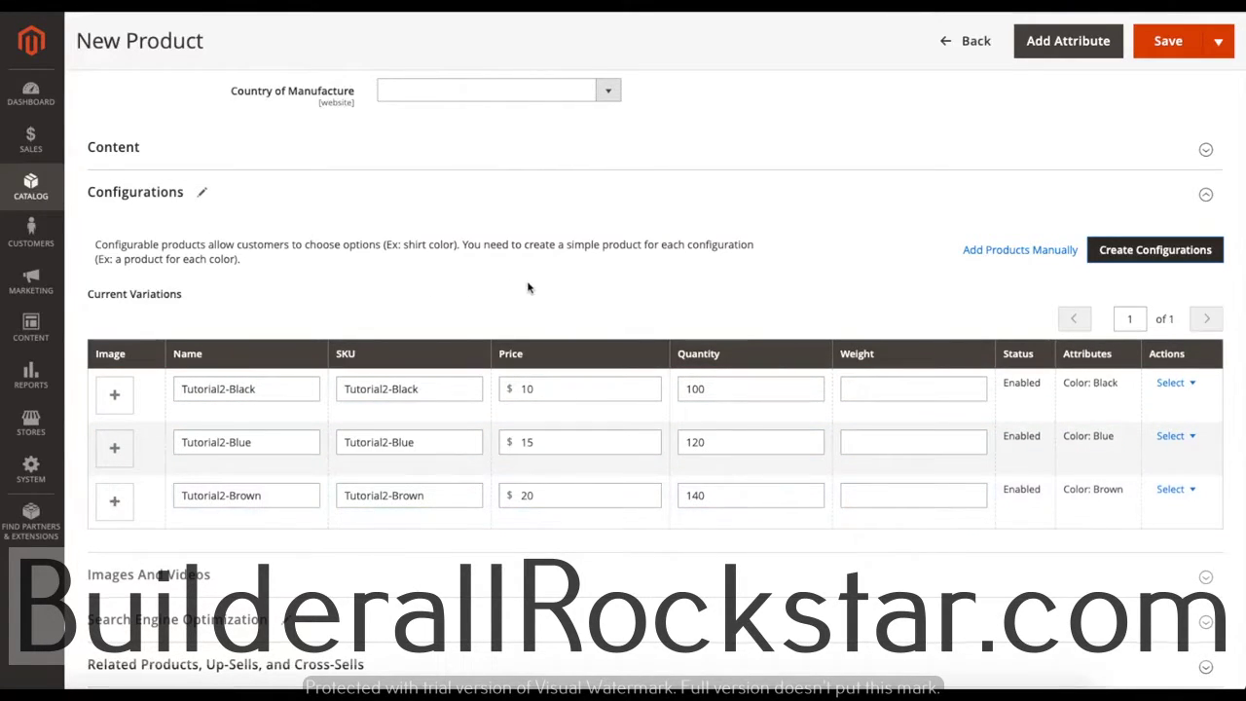
{"action": "scroll", "coordinate": [224, 359], "scroll_direction": "up", "scroll_amount": 1}
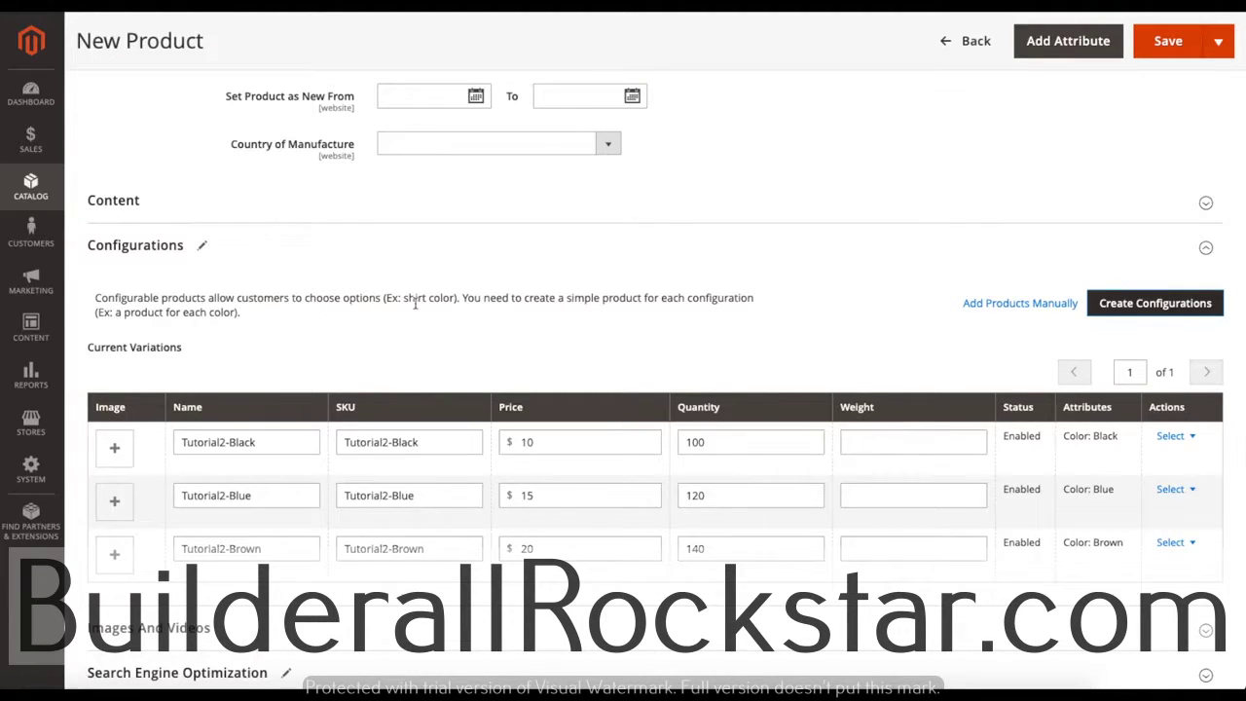
{"action": "scroll", "coordinate": [415, 304], "scroll_direction": "down", "scroll_amount": 4}
{"action": "scroll", "coordinate": [804, 314], "scroll_direction": "up", "scroll_amount": 3}
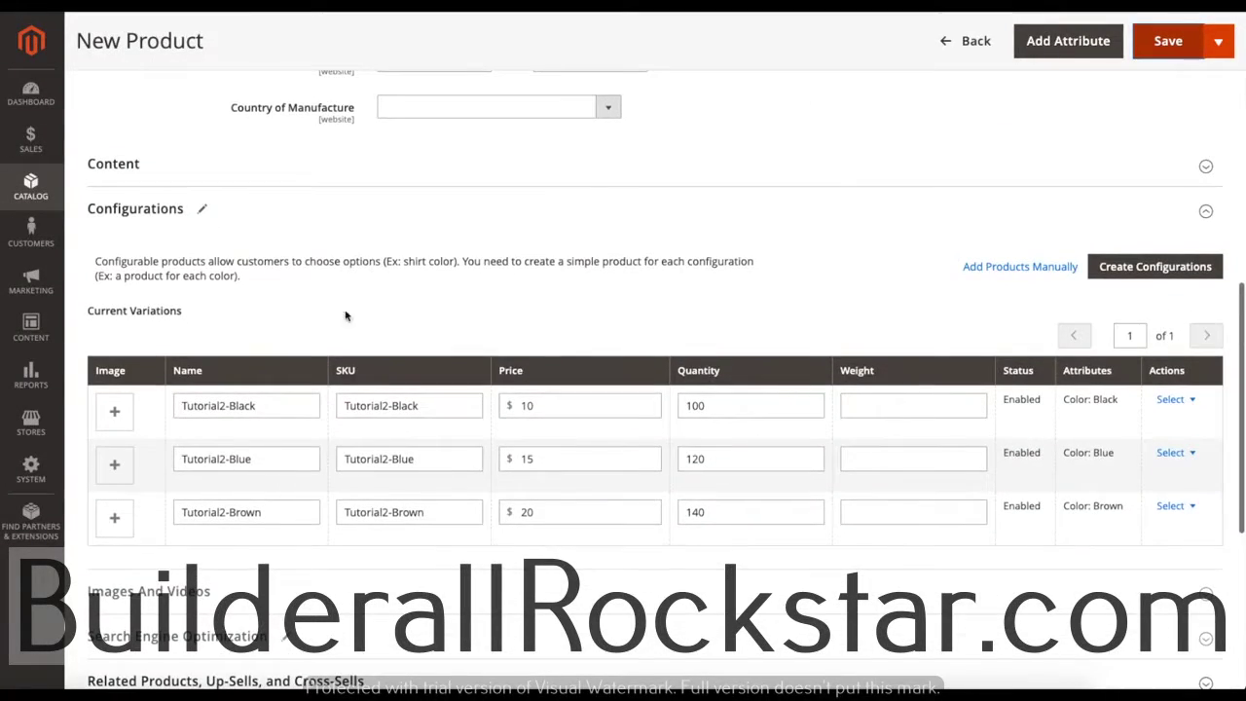
Step: Save the Tutorial2 product, adding the configurable attributes to the current Attribute Set
{"action": "scroll", "coordinate": [765, 305], "scroll_direction": "down", "scroll_amount": 2}
{"action": "scroll", "coordinate": [765, 301], "scroll_direction": "up", "scroll_amount": 15}
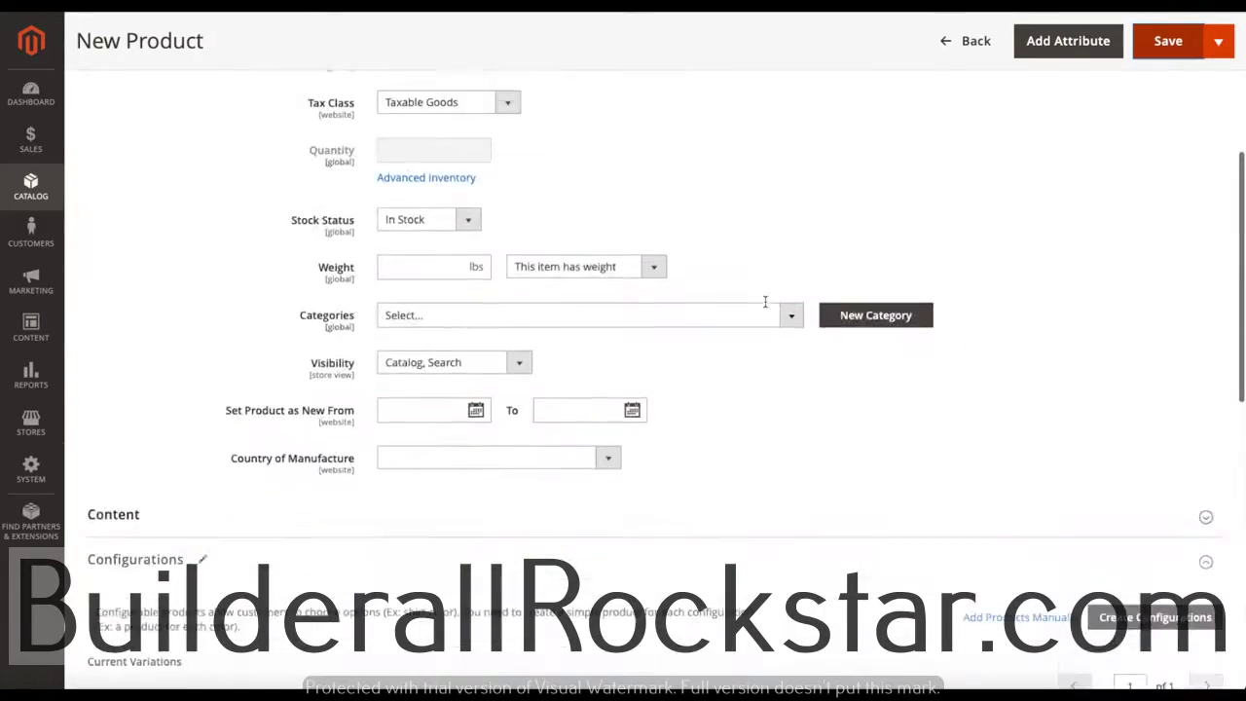
{"action": "scroll", "coordinate": [1028, 356], "scroll_direction": "down", "scroll_amount": 15}
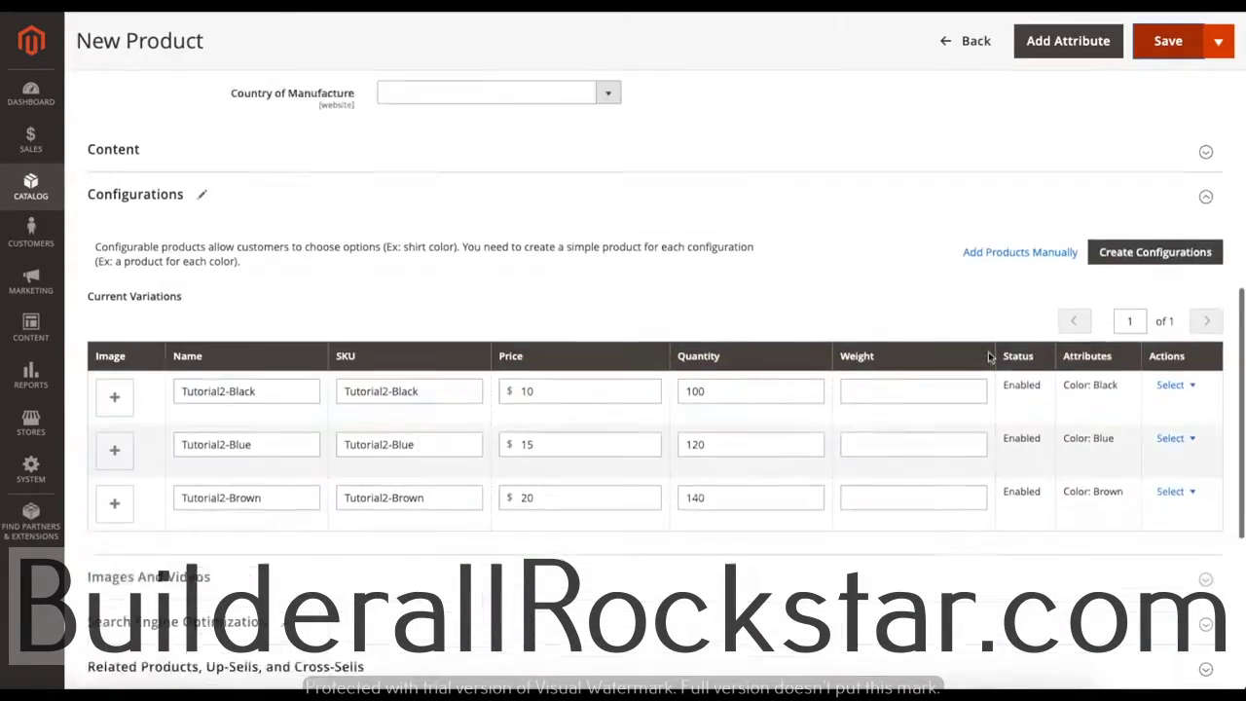
{"action": "scroll", "coordinate": [844, 357], "scroll_direction": "up", "scroll_amount": 15}
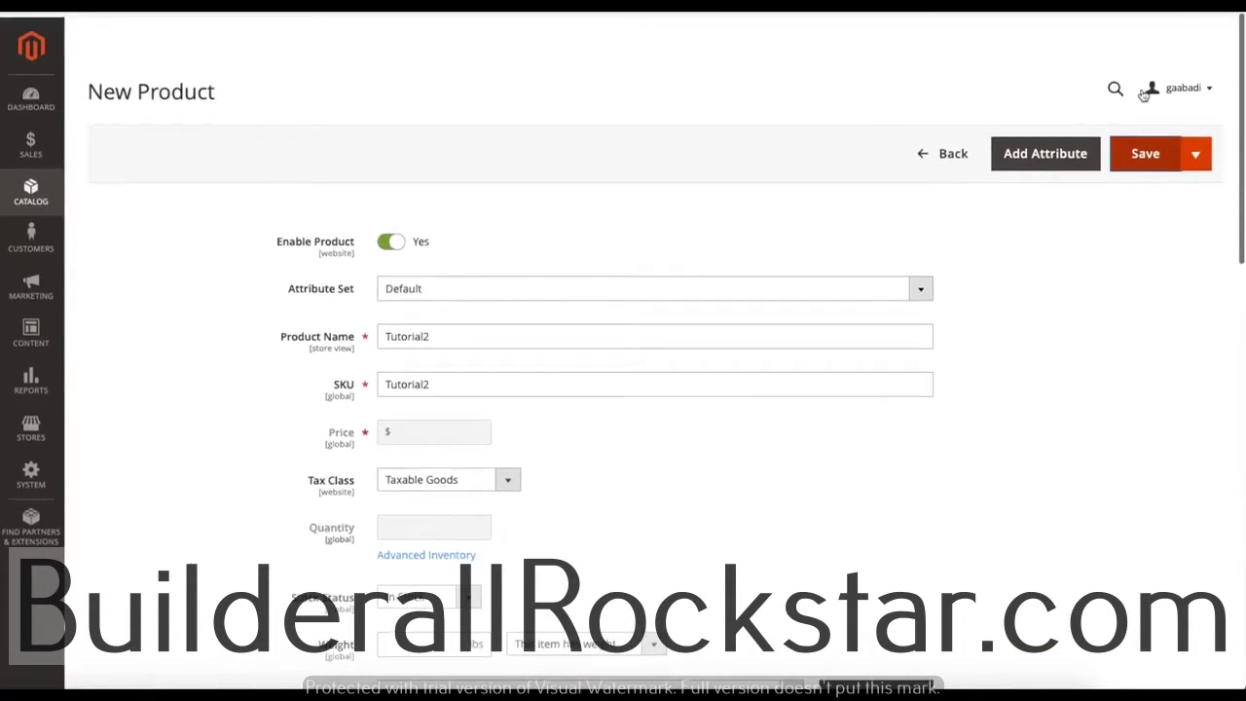
{"action": "left_click", "coordinate": [1140, 149]}
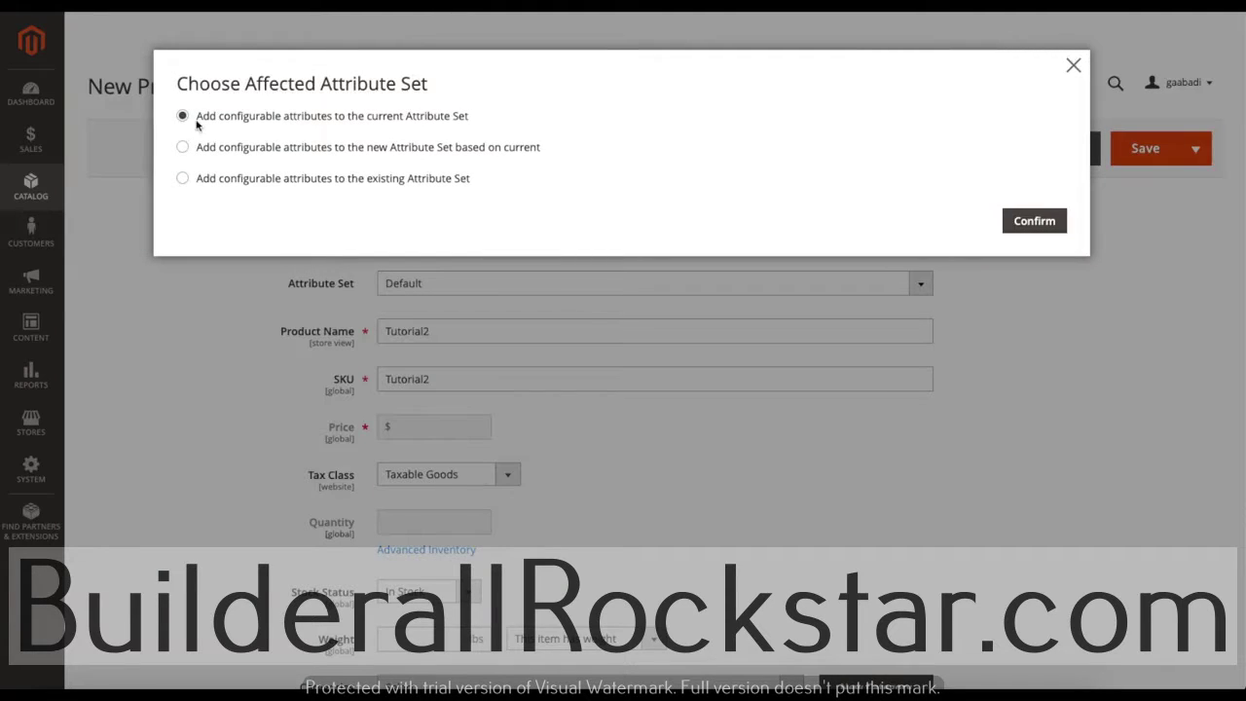
{"action": "left_click", "coordinate": [1028, 222]}
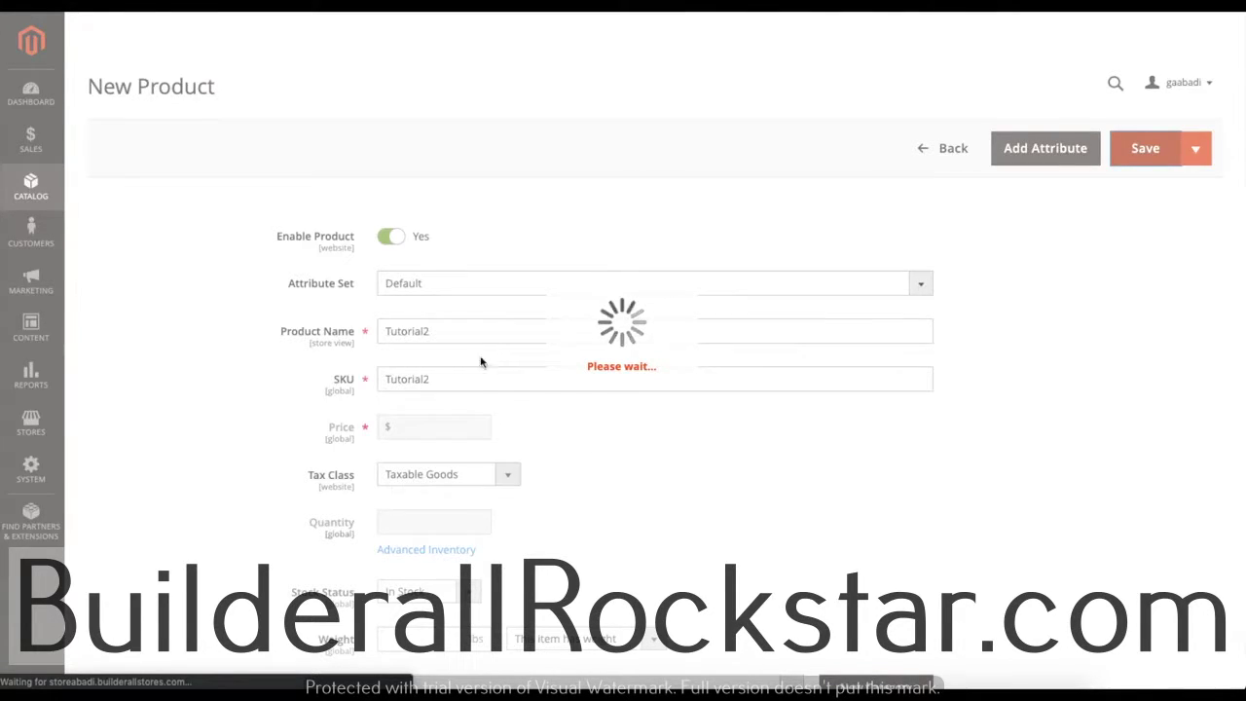
Step: Return from the saved Tutorial2 product to the product list and check the listed Tutorial products
{"action": "scroll", "coordinate": [580, 337], "scroll_direction": "down", "scroll_amount": 5}
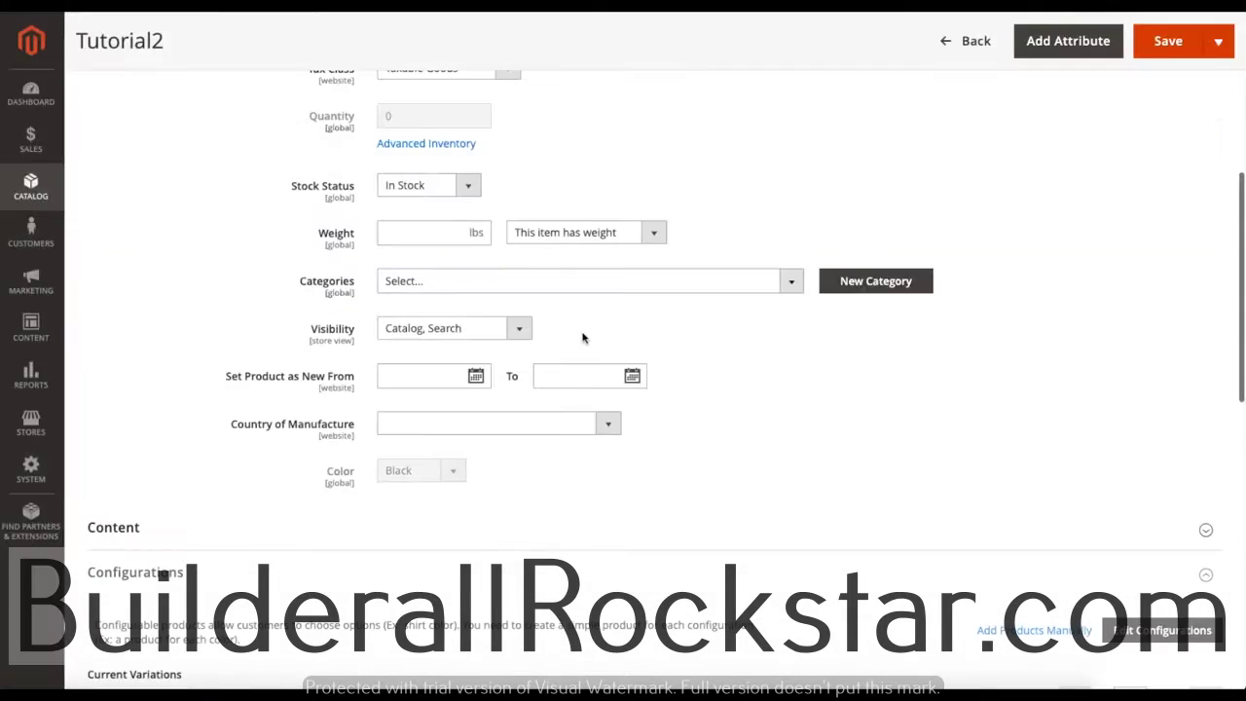
{"action": "scroll", "coordinate": [722, 358], "scroll_direction": "up", "scroll_amount": 4}
{"action": "scroll", "coordinate": [722, 360], "scroll_direction": "up", "scroll_amount": 1}
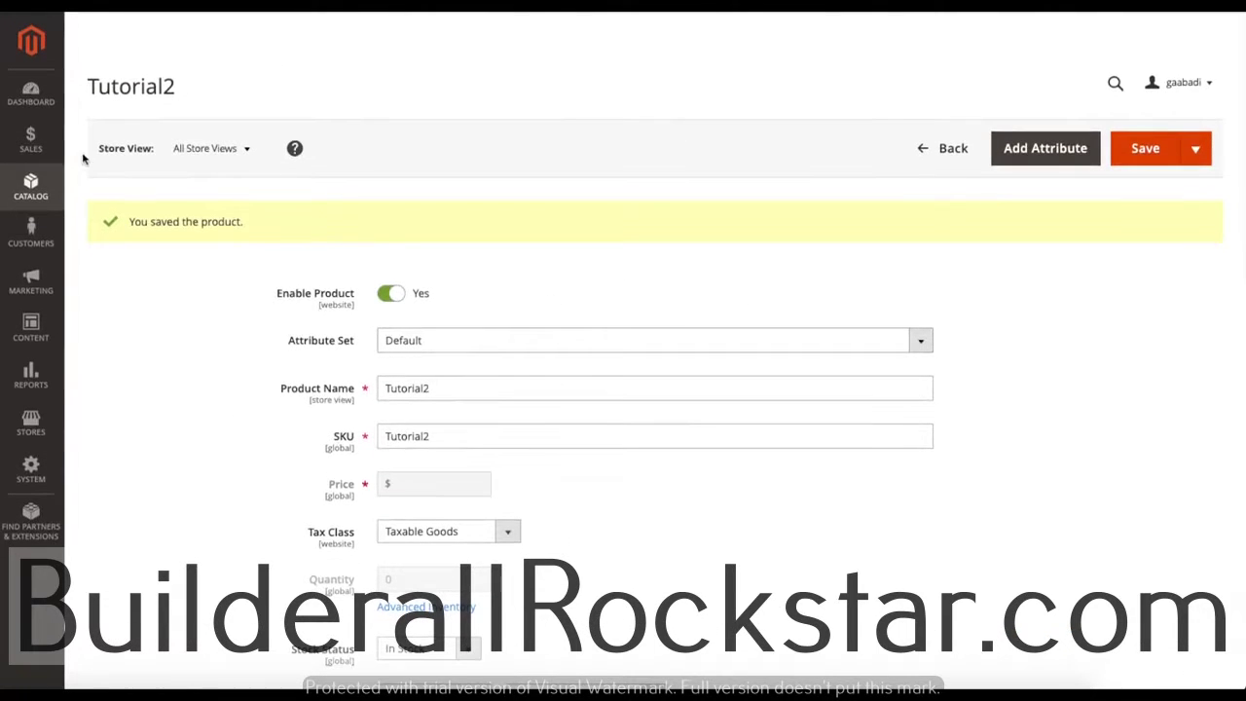
{"action": "left_click", "coordinate": [943, 151]}
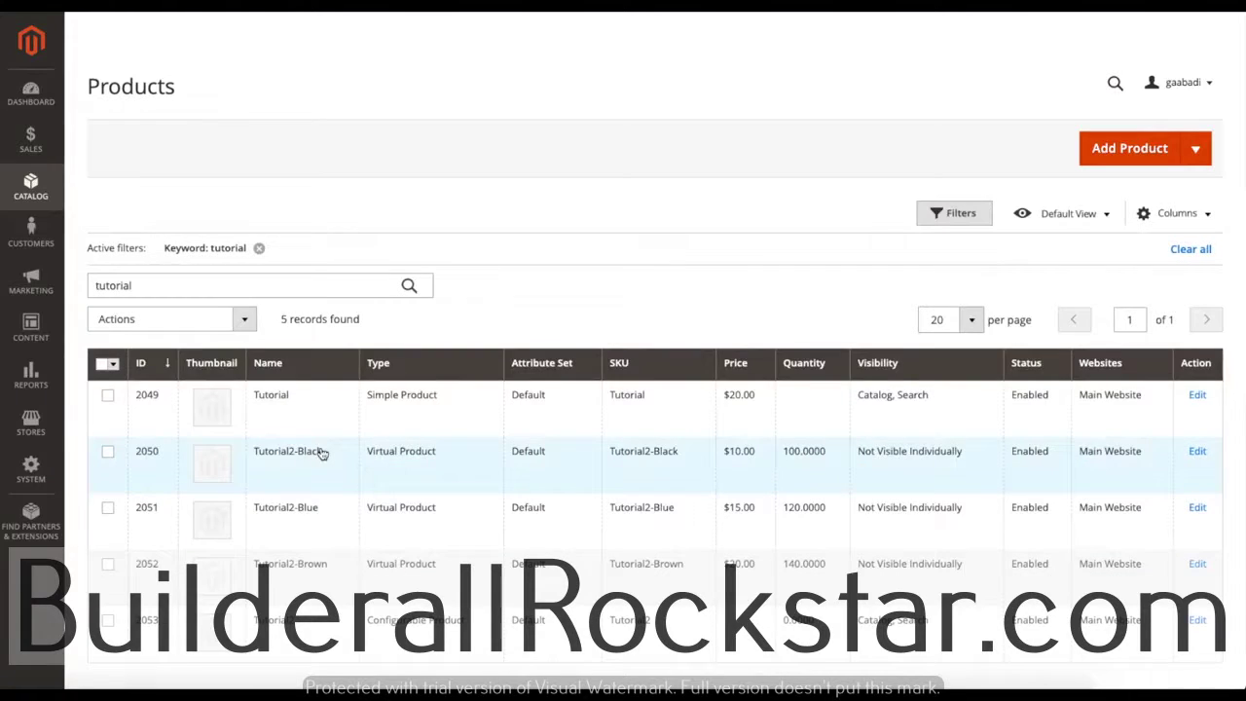
{"action": "scroll", "coordinate": [329, 451], "scroll_direction": "down", "scroll_amount": 2}
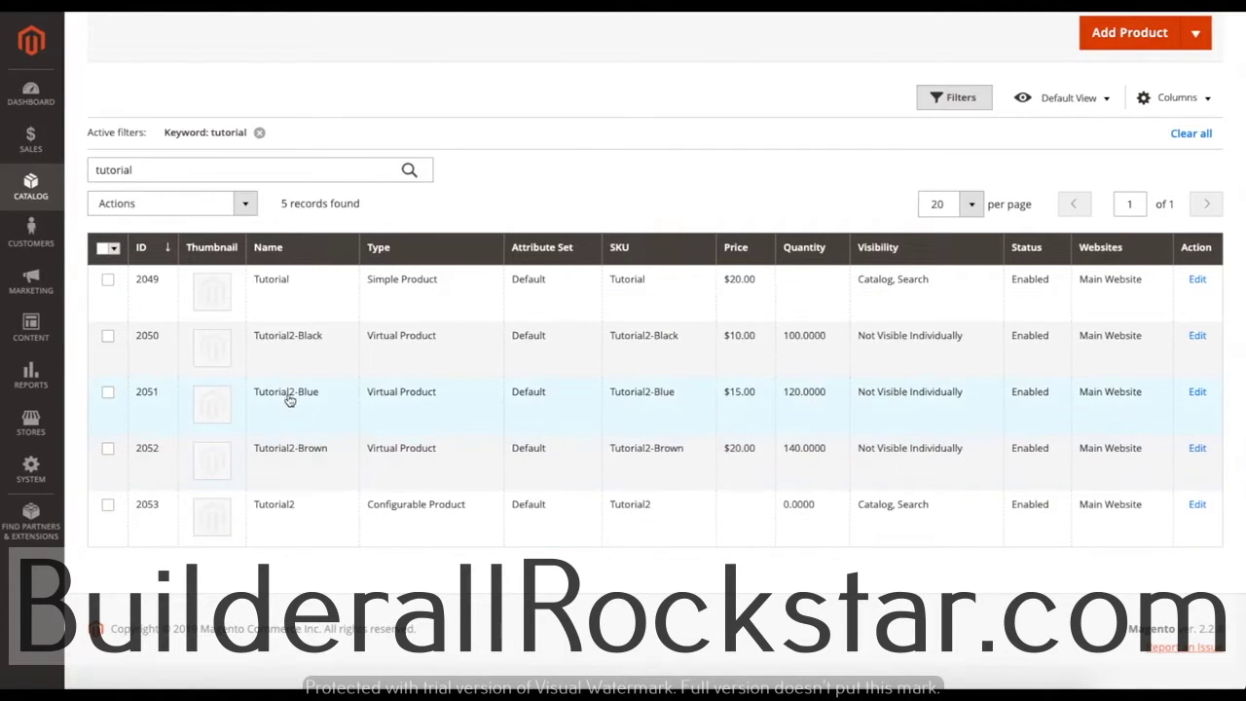
{"action": "scroll", "coordinate": [901, 337], "scroll_direction": "up", "scroll_amount": 2}
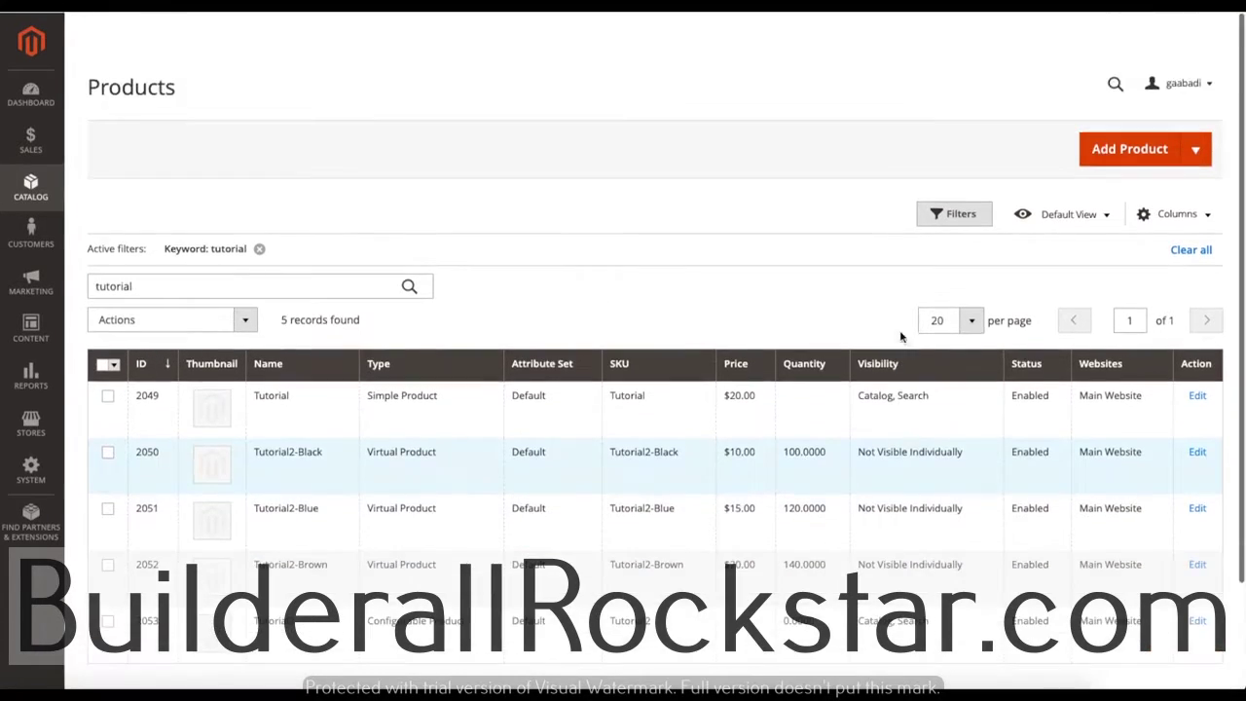
Step: Start a new Downloadable Product and look over its form down to the Downloadable Information section
{"action": "left_click", "coordinate": [1195, 149]}
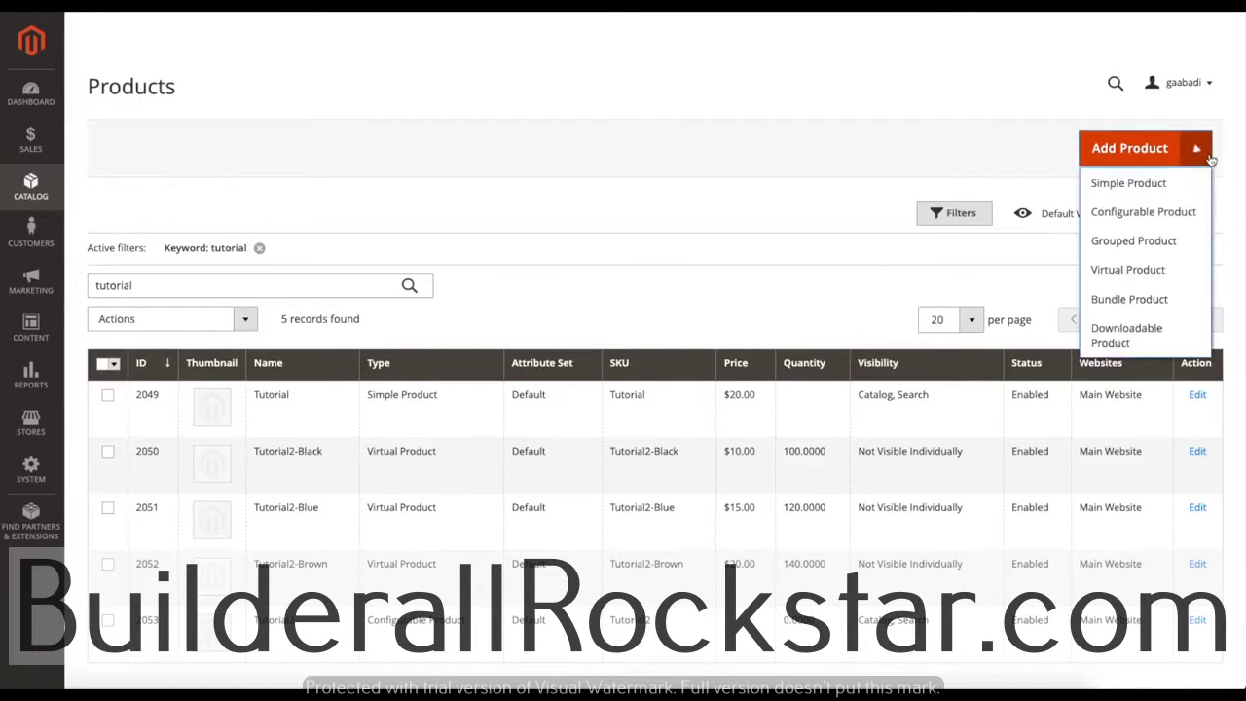
{"action": "left_click", "coordinate": [1110, 332]}
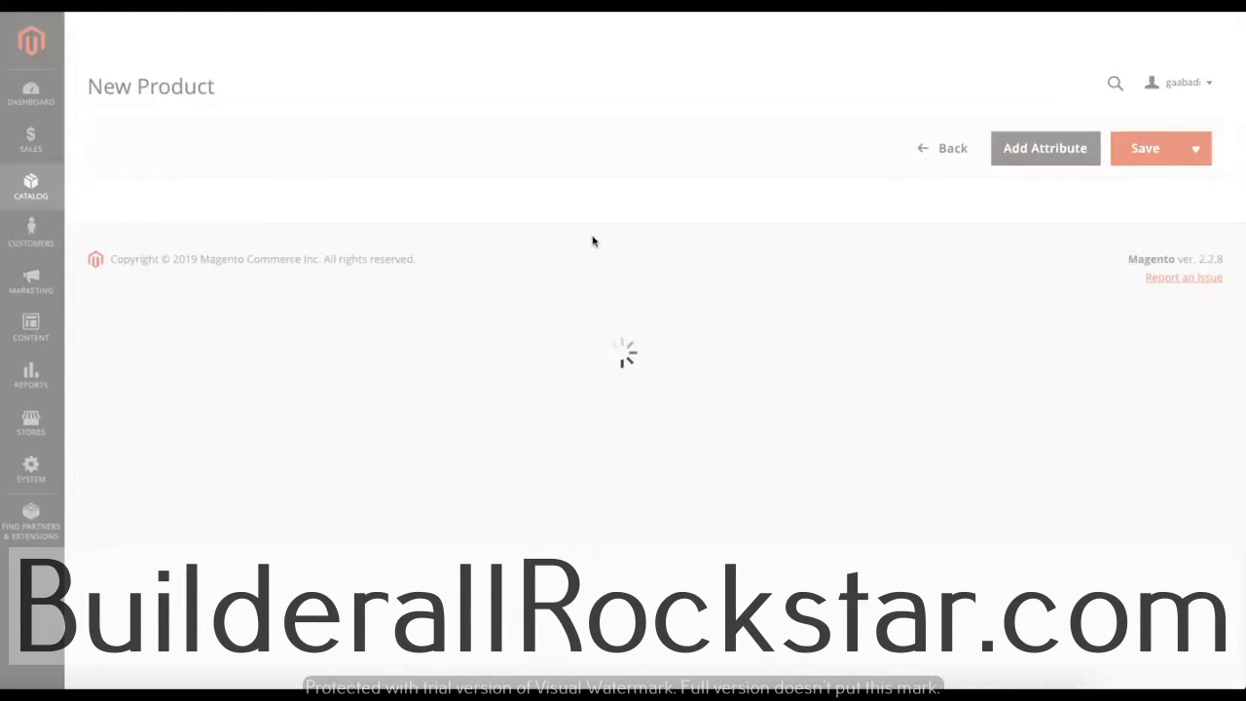
{"action": "scroll", "coordinate": [604, 268], "scroll_direction": "down", "scroll_amount": 4}
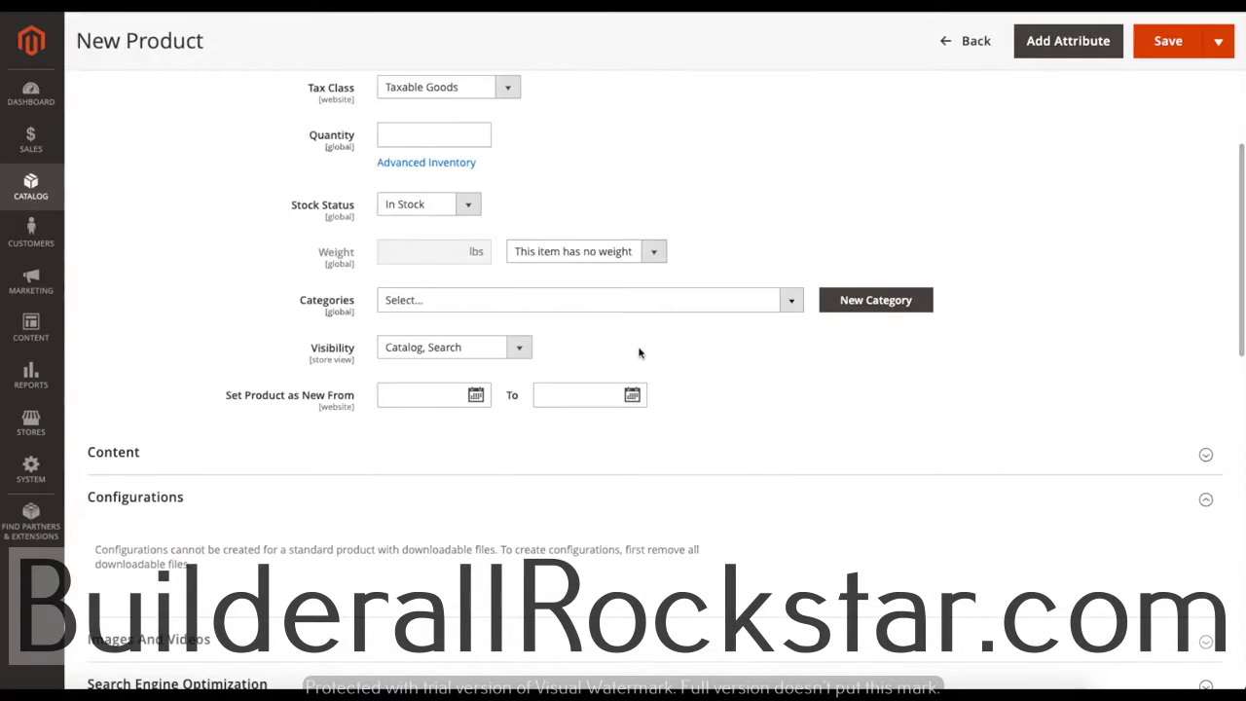
{"action": "scroll", "coordinate": [640, 352], "scroll_direction": "down", "scroll_amount": 10}
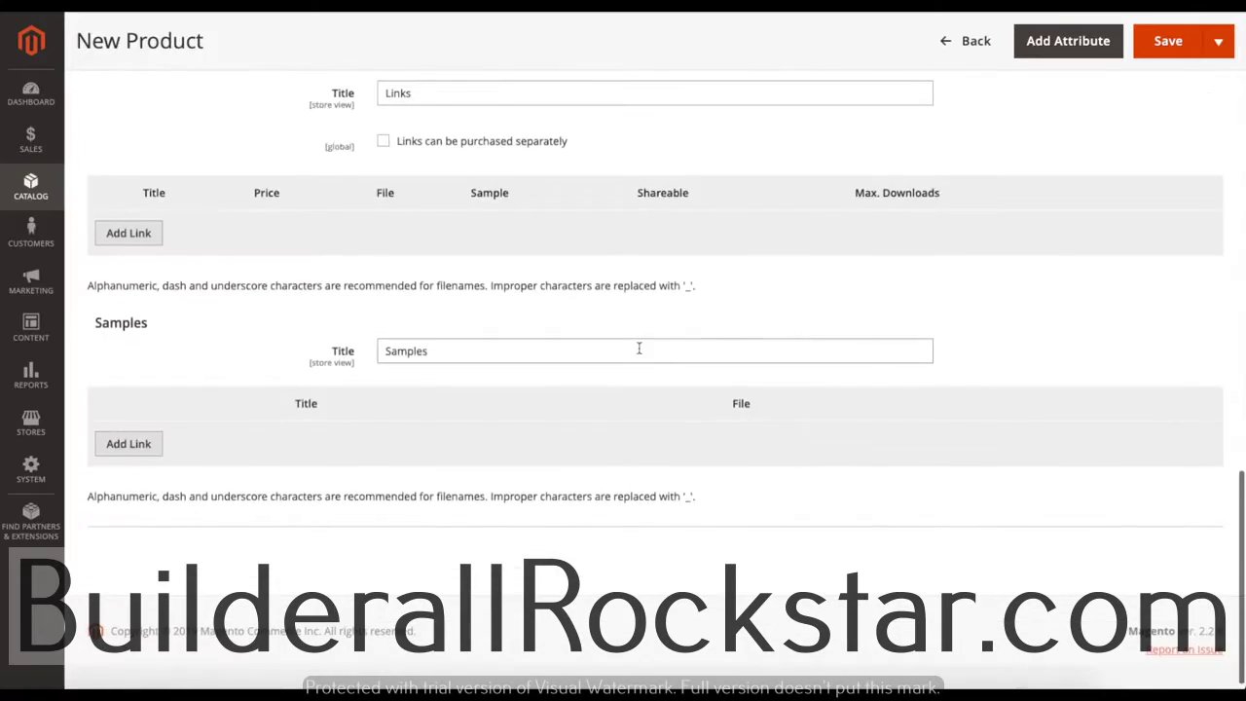
{"action": "scroll", "coordinate": [640, 348], "scroll_direction": "up", "scroll_amount": 3}
{"action": "scroll", "coordinate": [561, 320], "scroll_direction": "up", "scroll_amount": 8}
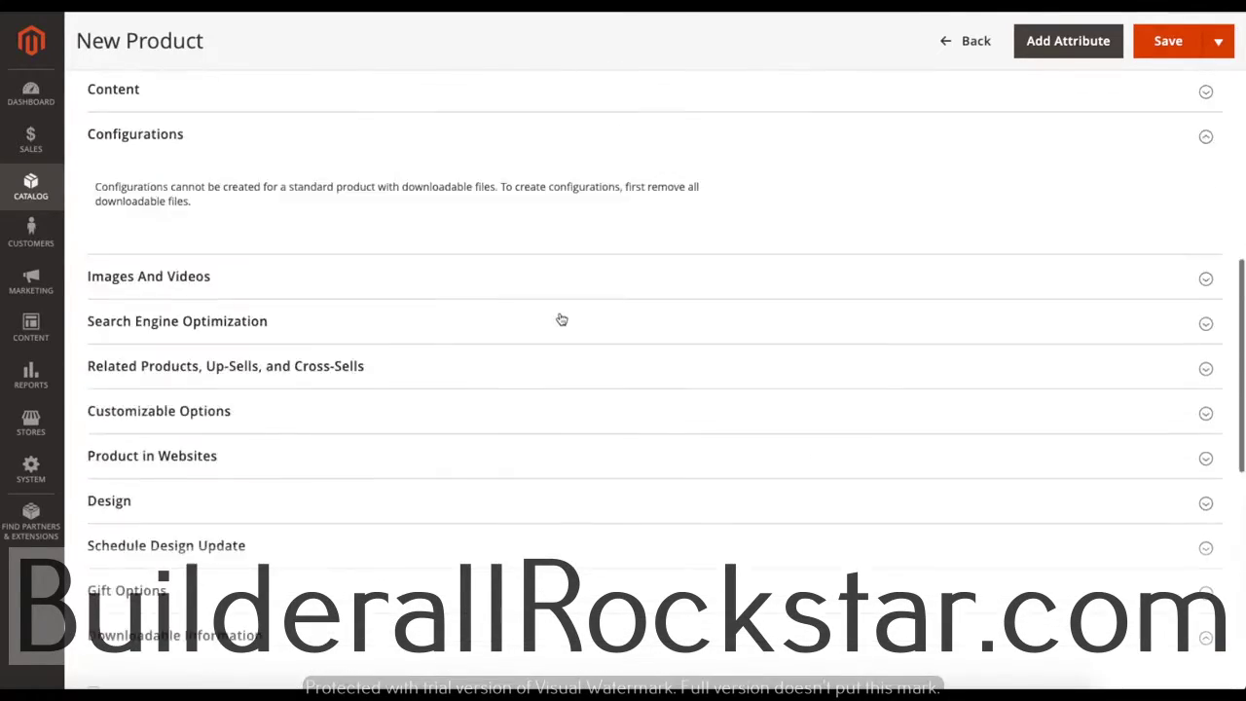
{"action": "scroll", "coordinate": [282, 272], "scroll_direction": "down", "scroll_amount": 9}
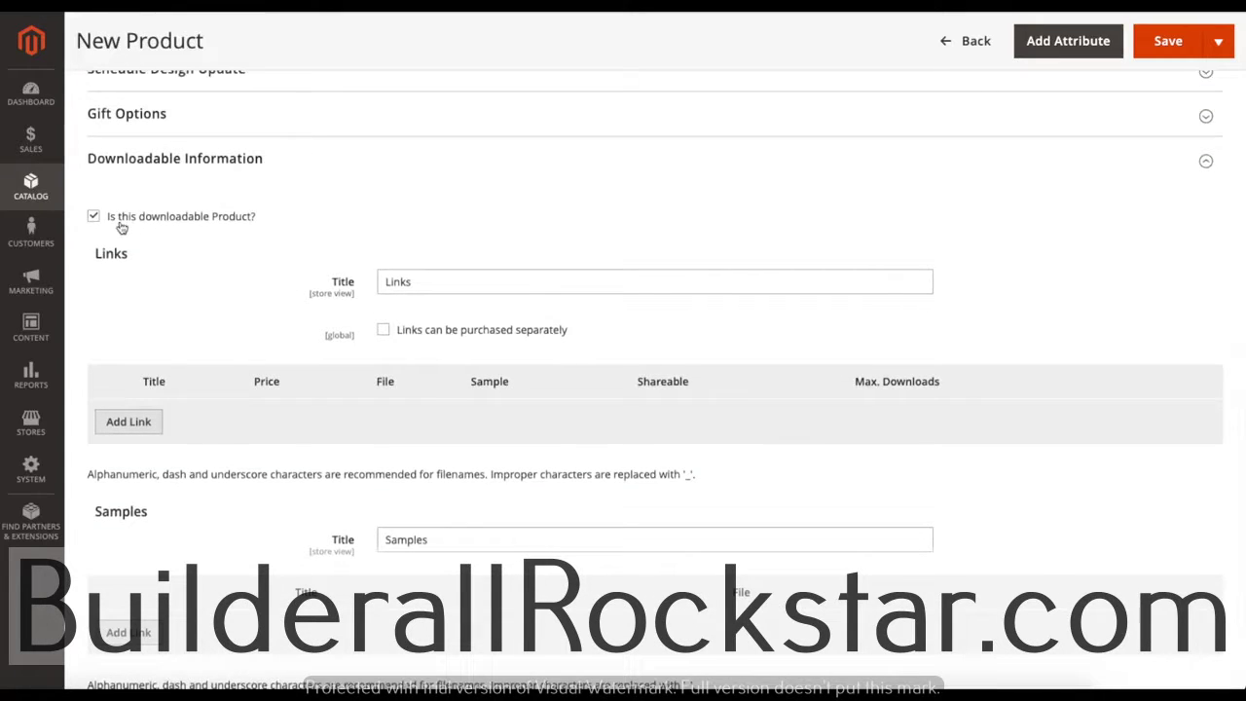
Step: Replace the title of the downloadable product's Links section with "Tutorial"
{"action": "left_click", "coordinate": [444, 283]}
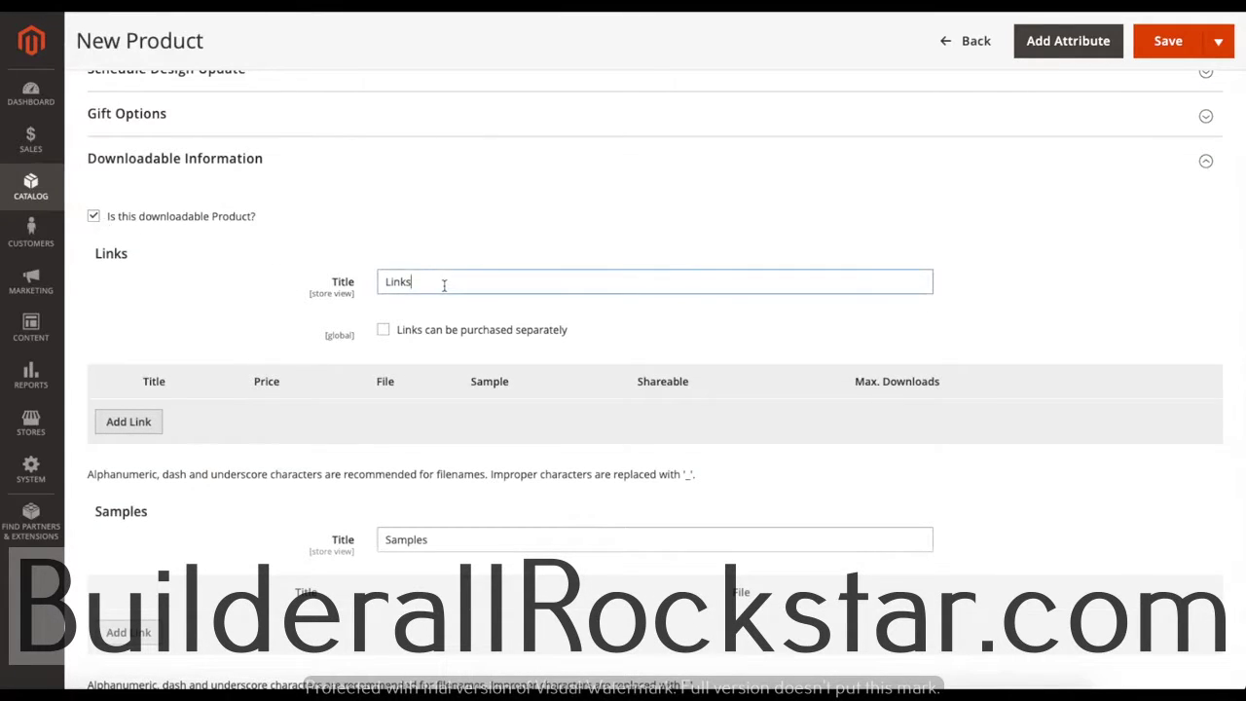
{"action": "left_click_drag", "start_coordinate": [444, 283], "coordinate": [353, 281]}
{"action": "key", "text": "BackSpace"}
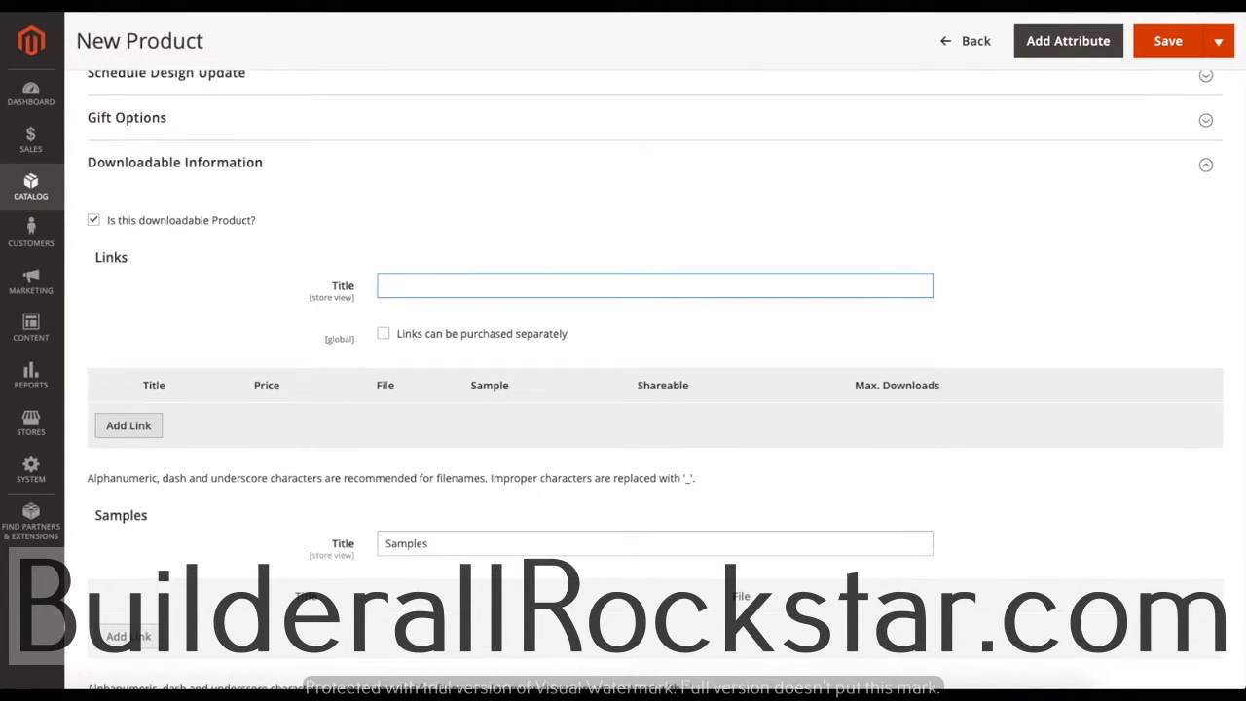
{"action": "left_click", "coordinate": [438, 245]}
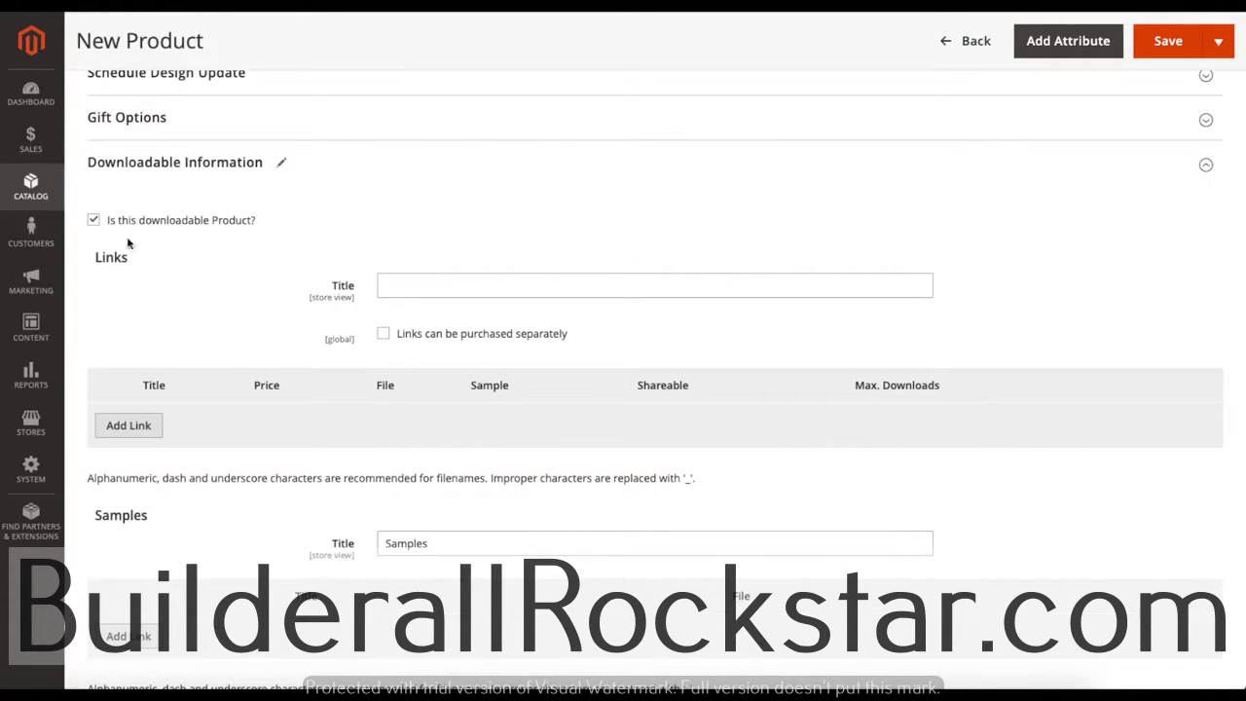
{"action": "left_click", "coordinate": [411, 285]}
{"action": "left_click", "coordinate": [402, 244]}
{"action": "left_click_drag", "start_coordinate": [423, 288], "coordinate": [370, 292]}
{"action": "key", "text": "BackSpace"}
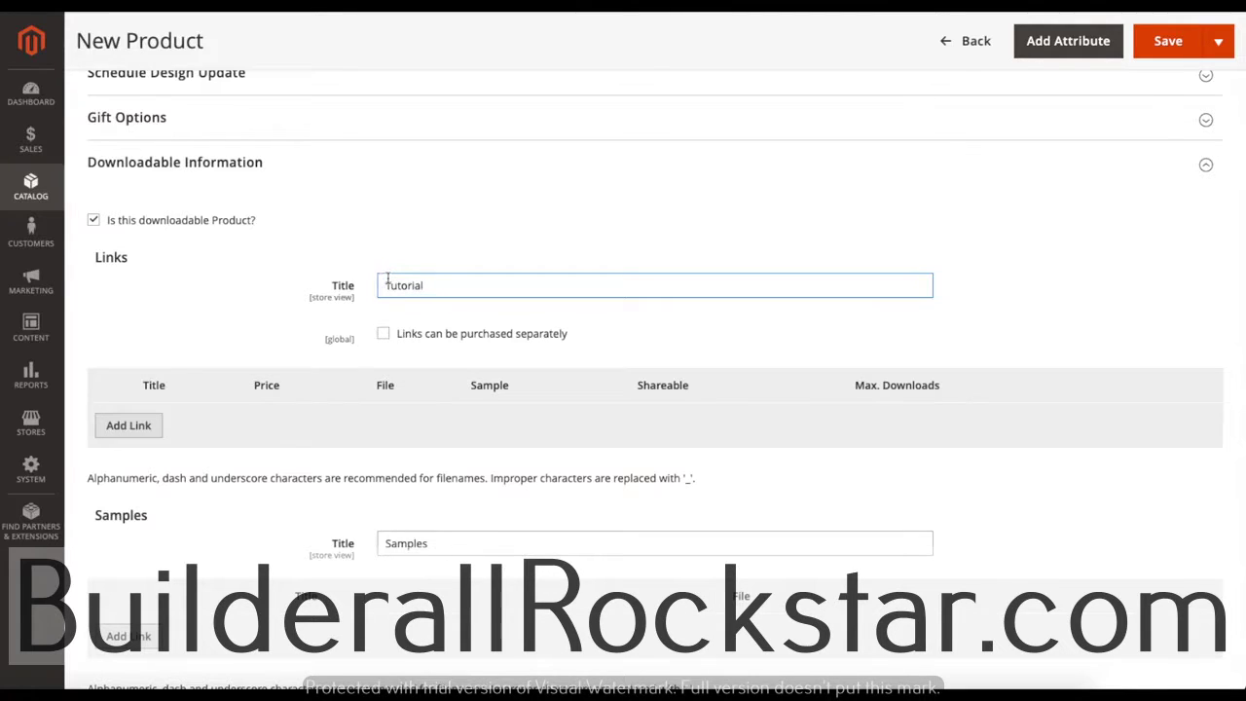
Step: Allow links to be purchased separately and add a download link titled "Title" priced at $10.00
{"action": "left_click", "coordinate": [384, 335]}
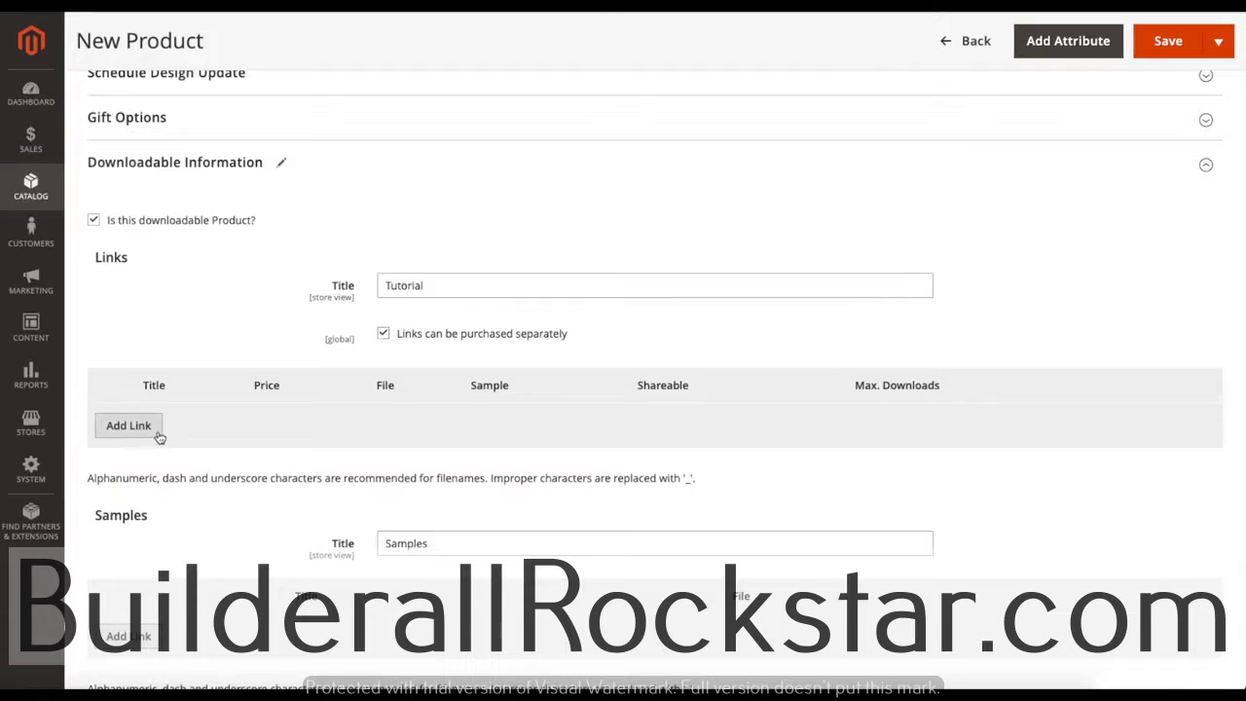
{"action": "left_click", "coordinate": [129, 425]}
{"action": "scroll", "coordinate": [231, 468], "scroll_direction": "down", "scroll_amount": 1}
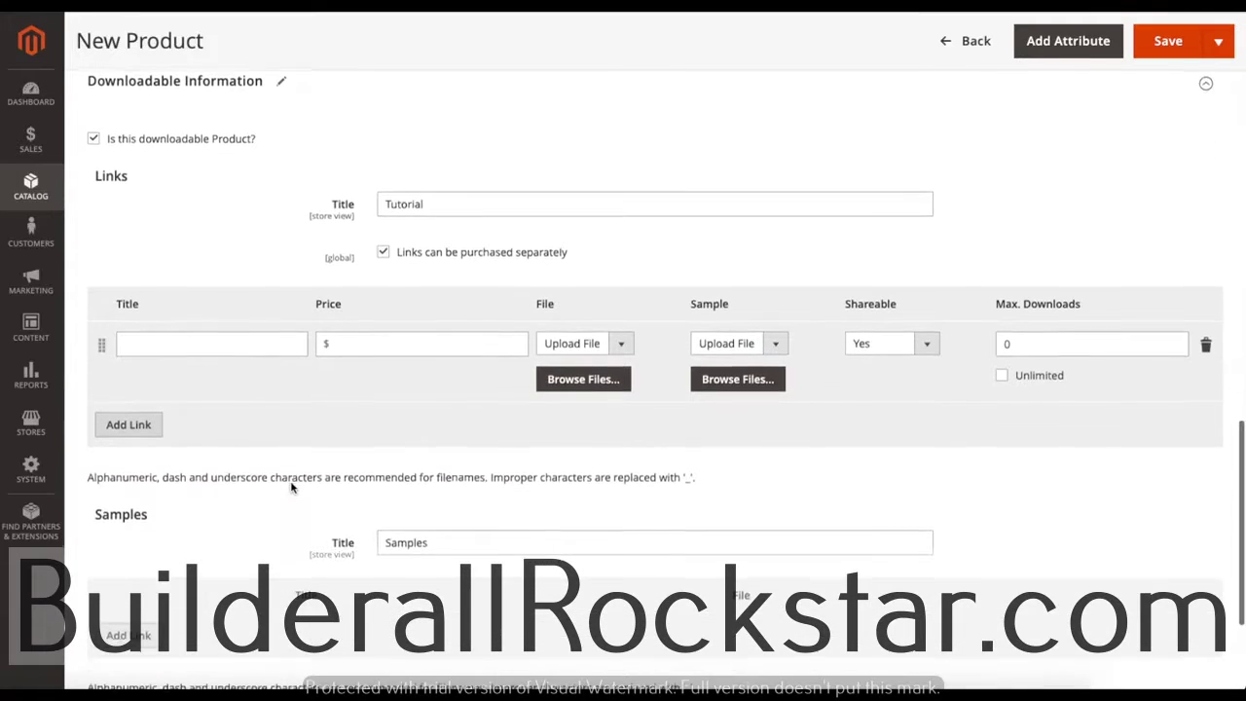
{"action": "left_click", "coordinate": [198, 348]}
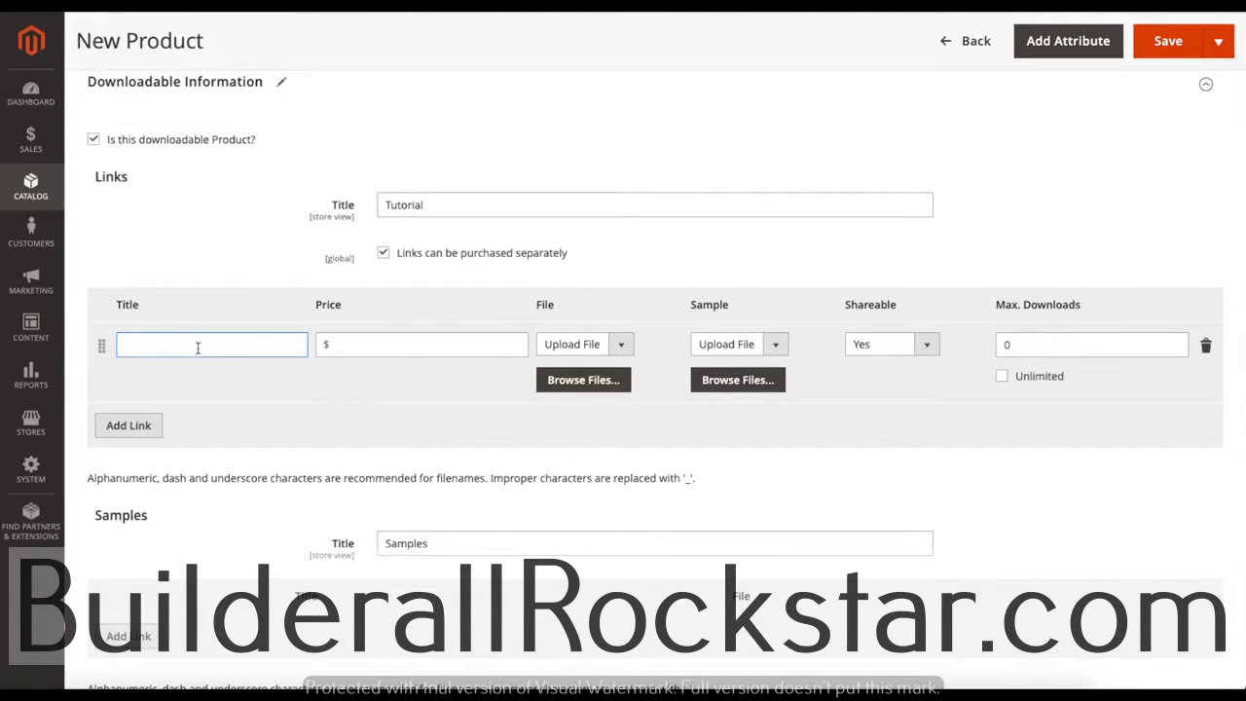
{"action": "type", "text": "Title"}
{"action": "left_click", "coordinate": [368, 337]}
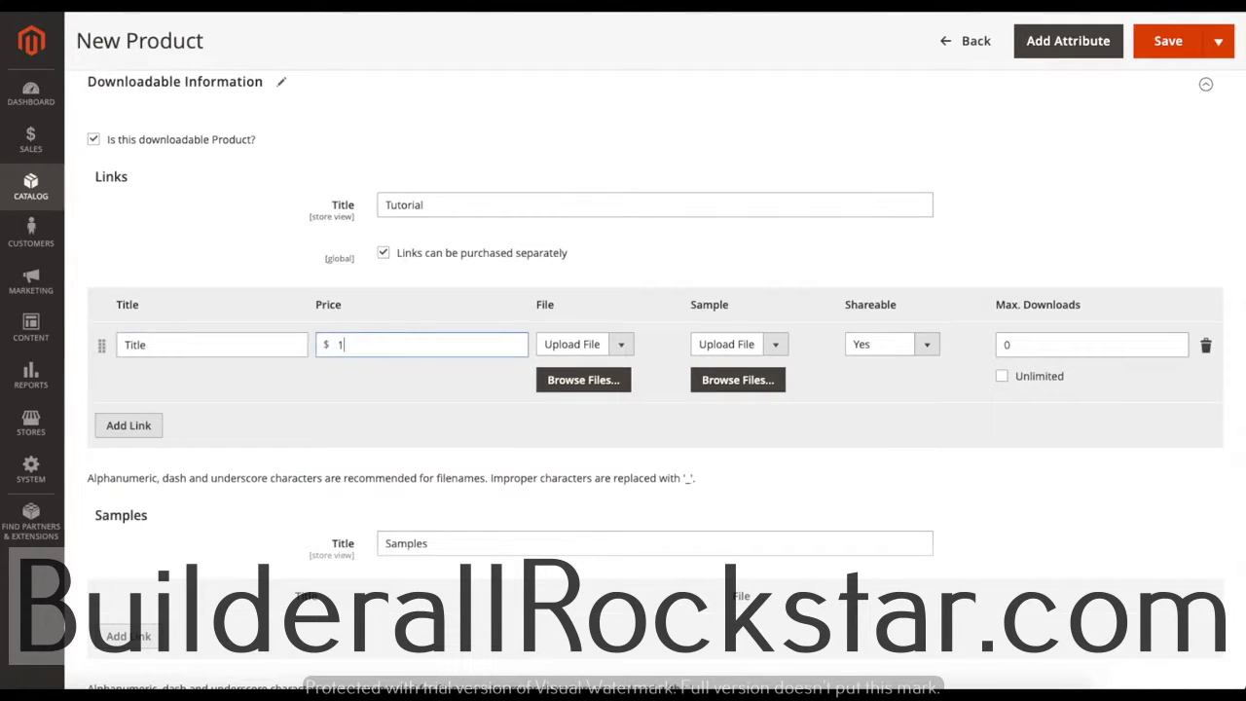
{"action": "type", "text": "10.00"}
Step: Configure the download link with URL for both file and sample, Shareable set to No and Max. Downloads set to 1
{"action": "left_click", "coordinate": [581, 344]}
{"action": "left_click", "coordinate": [560, 358]}
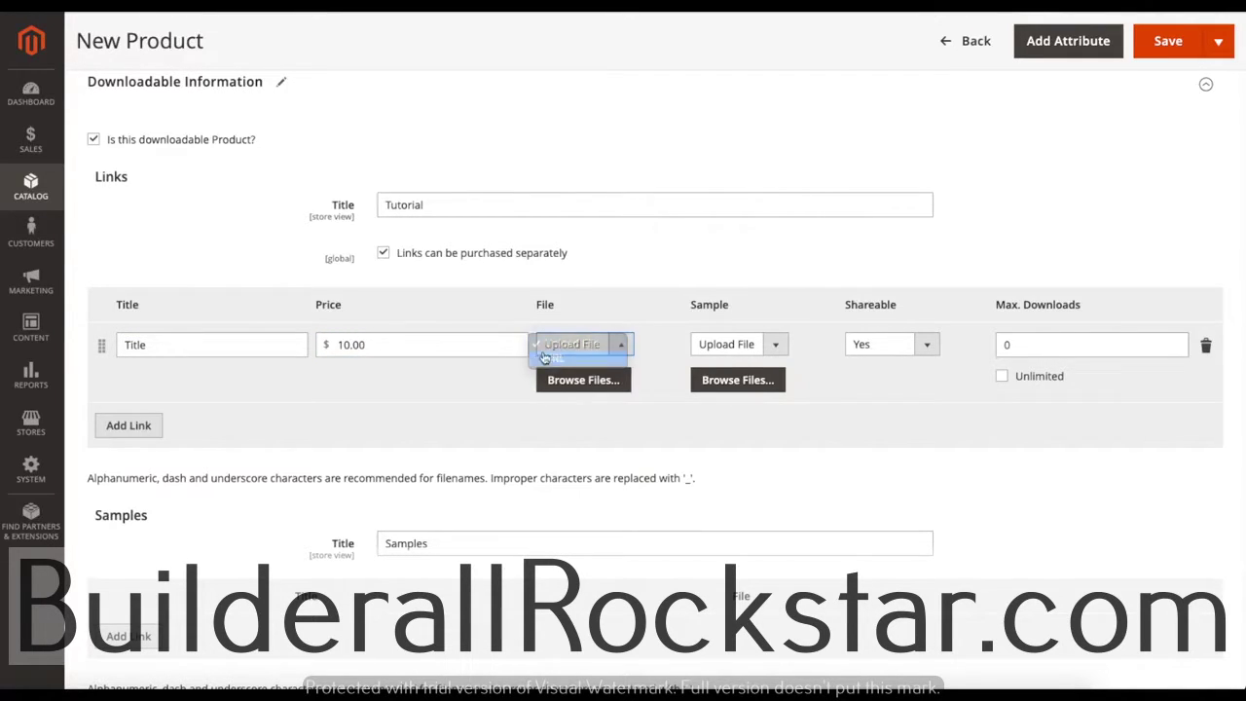
{"action": "left_click", "coordinate": [765, 348]}
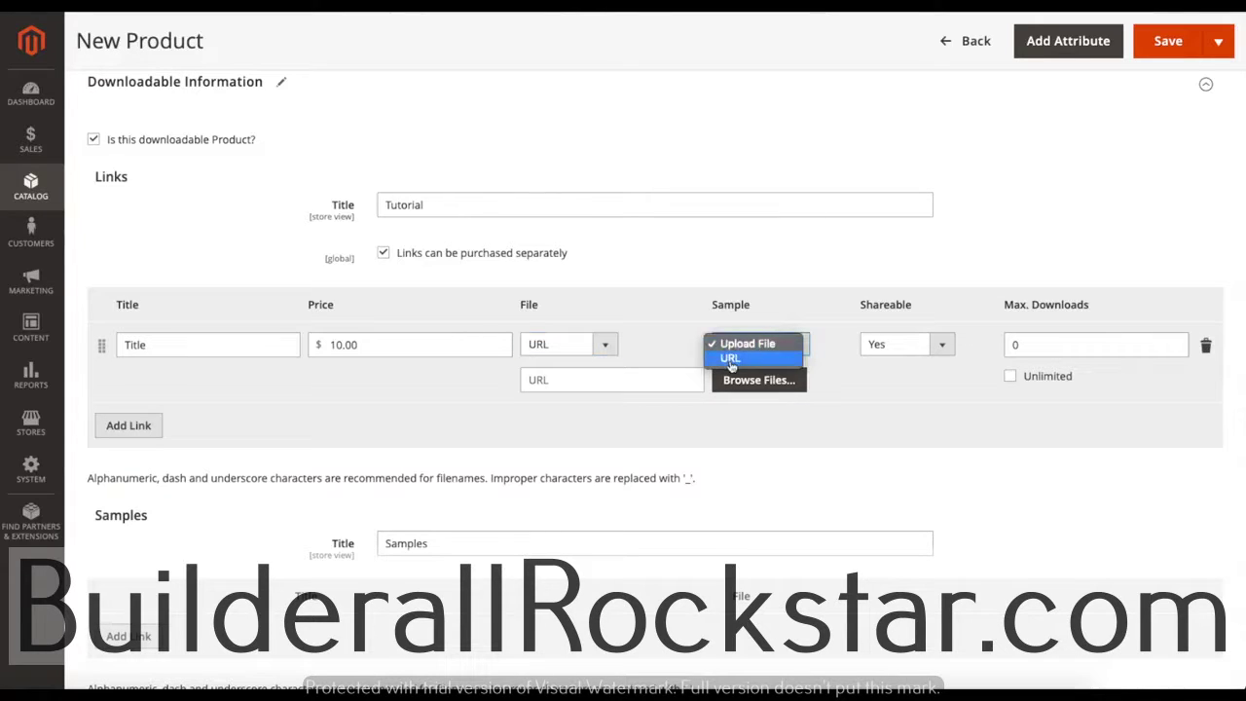
{"action": "left_click", "coordinate": [754, 358]}
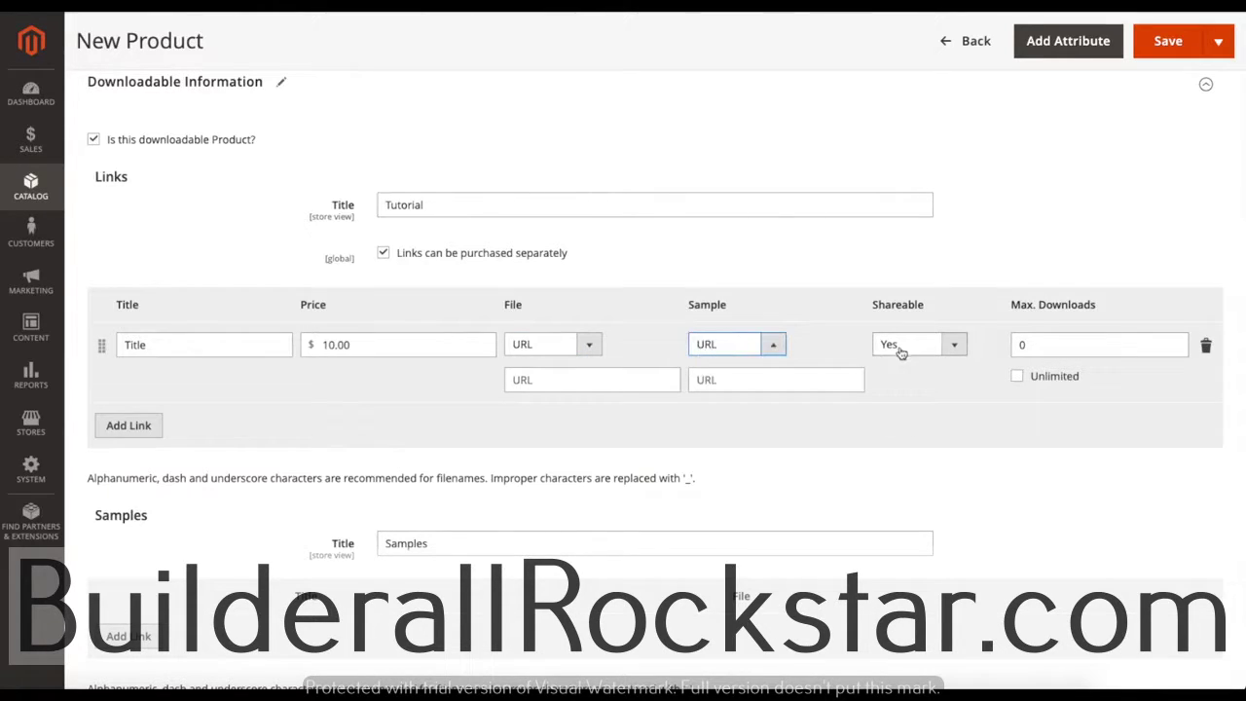
{"action": "left_click", "coordinate": [900, 349]}
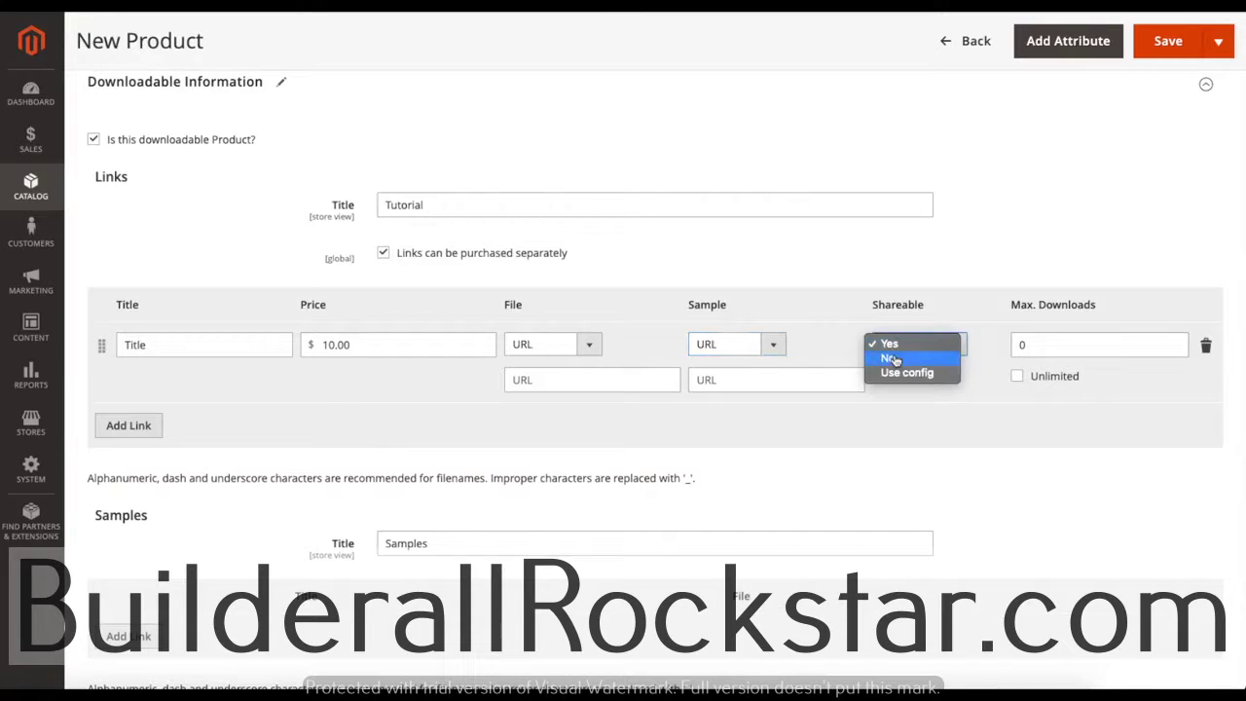
{"action": "left_click", "coordinate": [898, 359]}
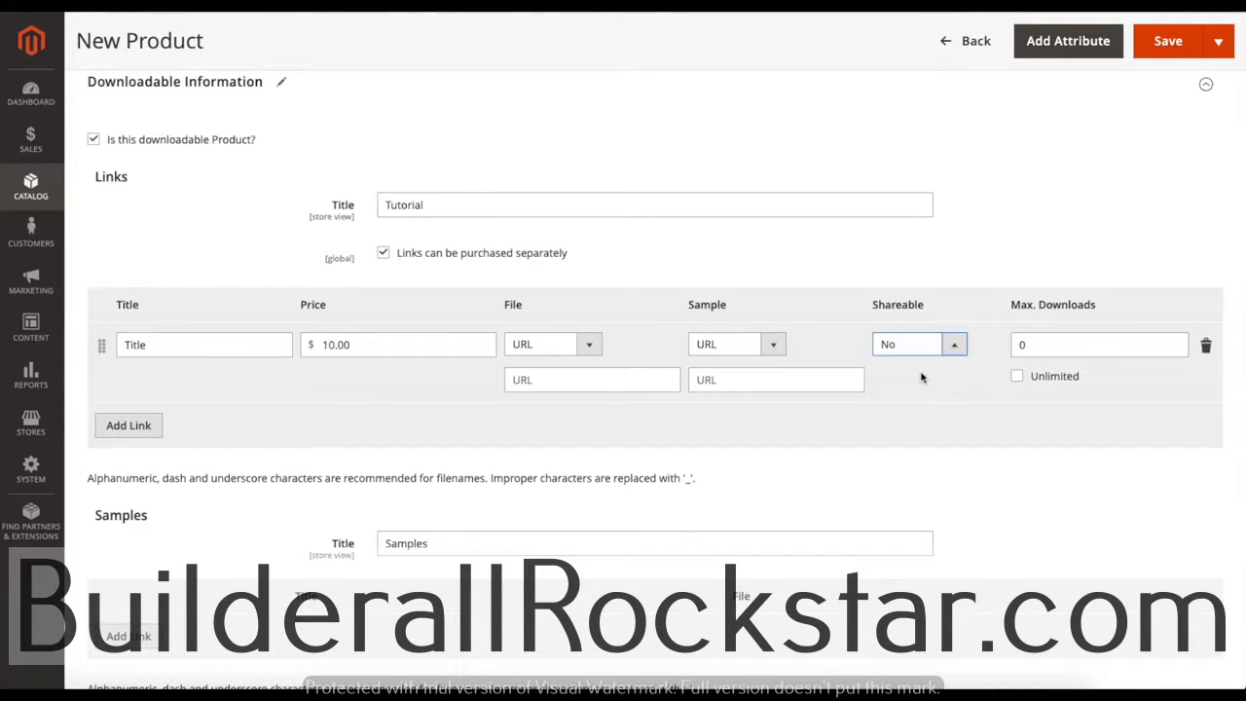
{"action": "left_click", "coordinate": [1027, 344]}
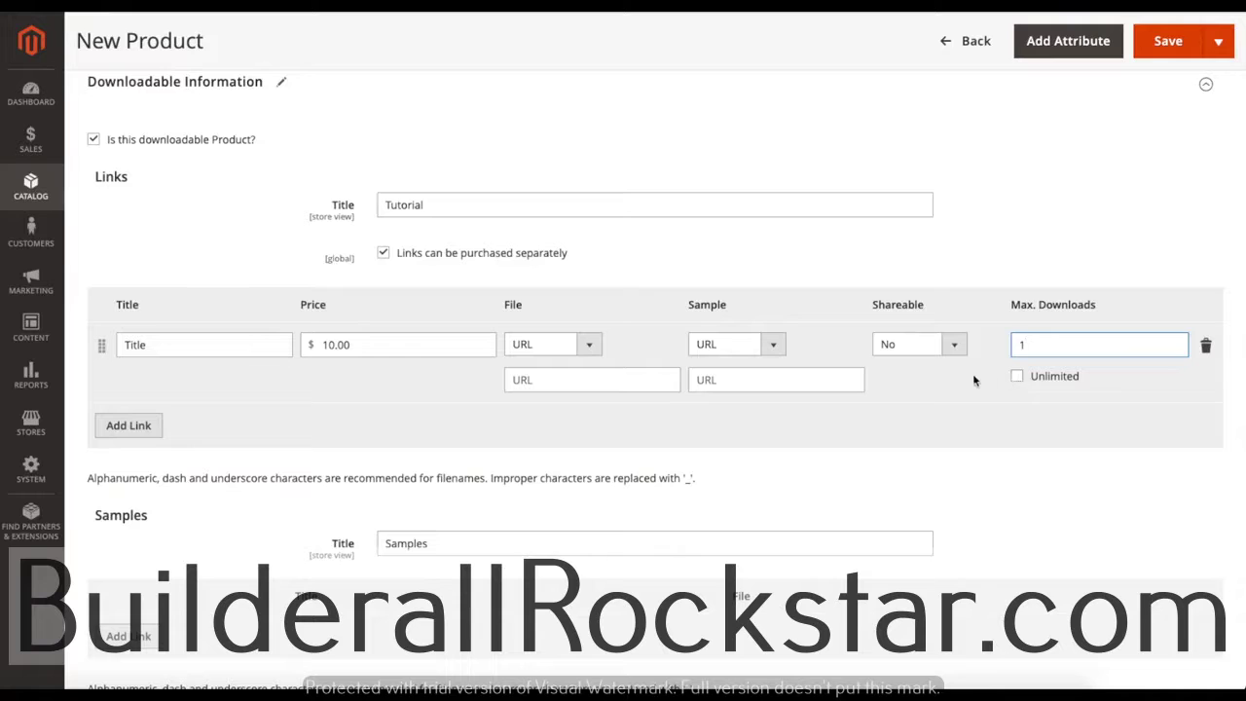
Step: Add an untitled entry to the Samples section and set its file source to URL
{"action": "scroll", "coordinate": [882, 409], "scroll_direction": "down", "scroll_amount": 4}
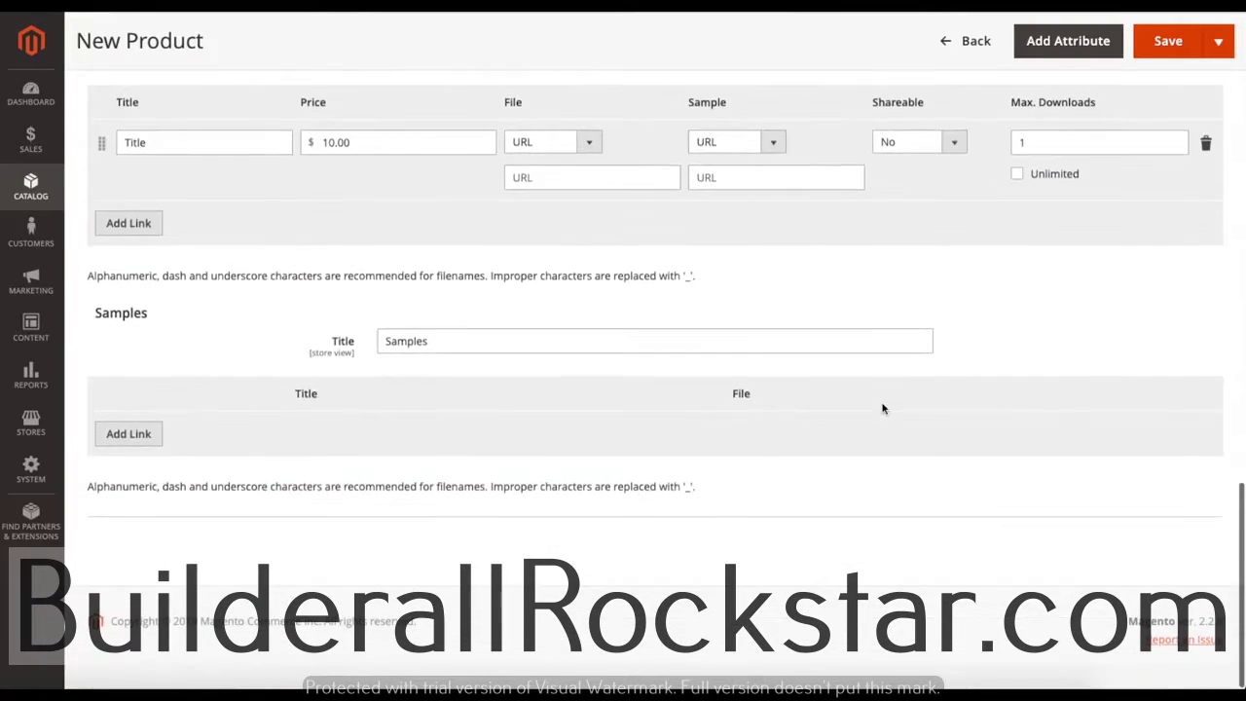
{"action": "left_click_drag", "start_coordinate": [92, 319], "coordinate": [138, 316]}
{"action": "left_click", "coordinate": [191, 369]}
{"action": "left_click", "coordinate": [150, 433]}
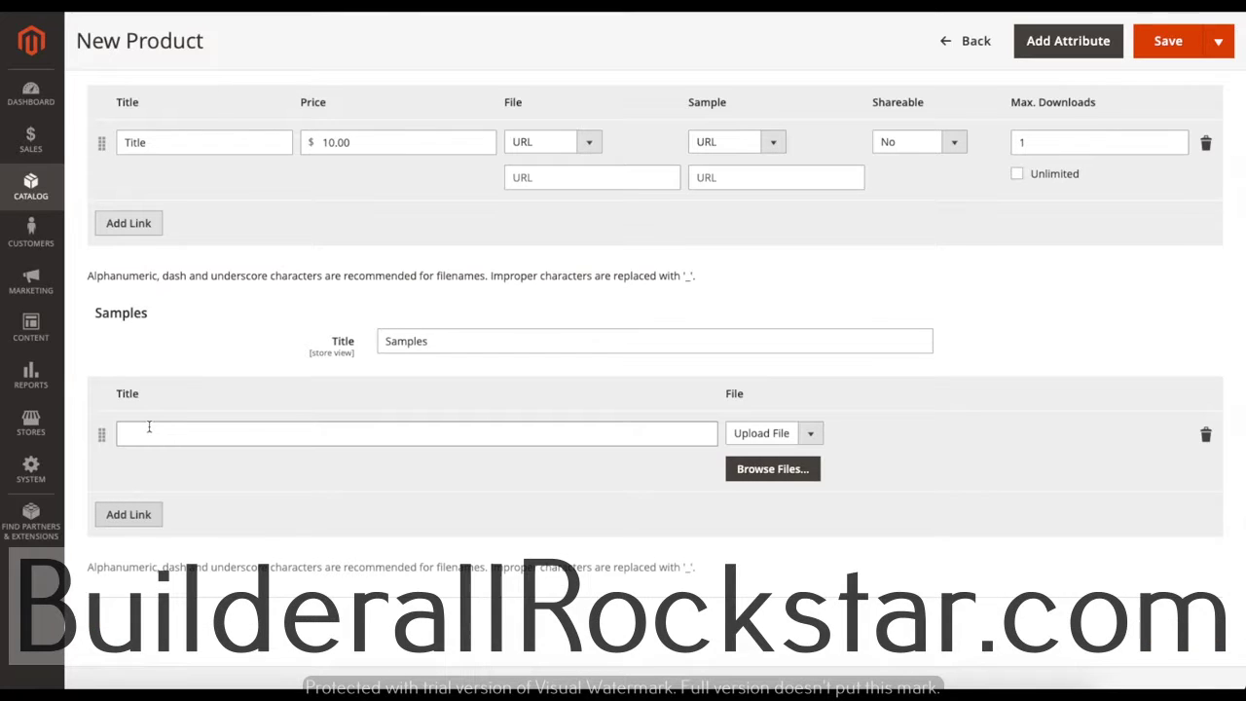
{"action": "left_click", "coordinate": [779, 433]}
{"action": "left_click", "coordinate": [766, 449]}
{"action": "scroll", "coordinate": [517, 503], "scroll_direction": "down", "scroll_amount": 1}
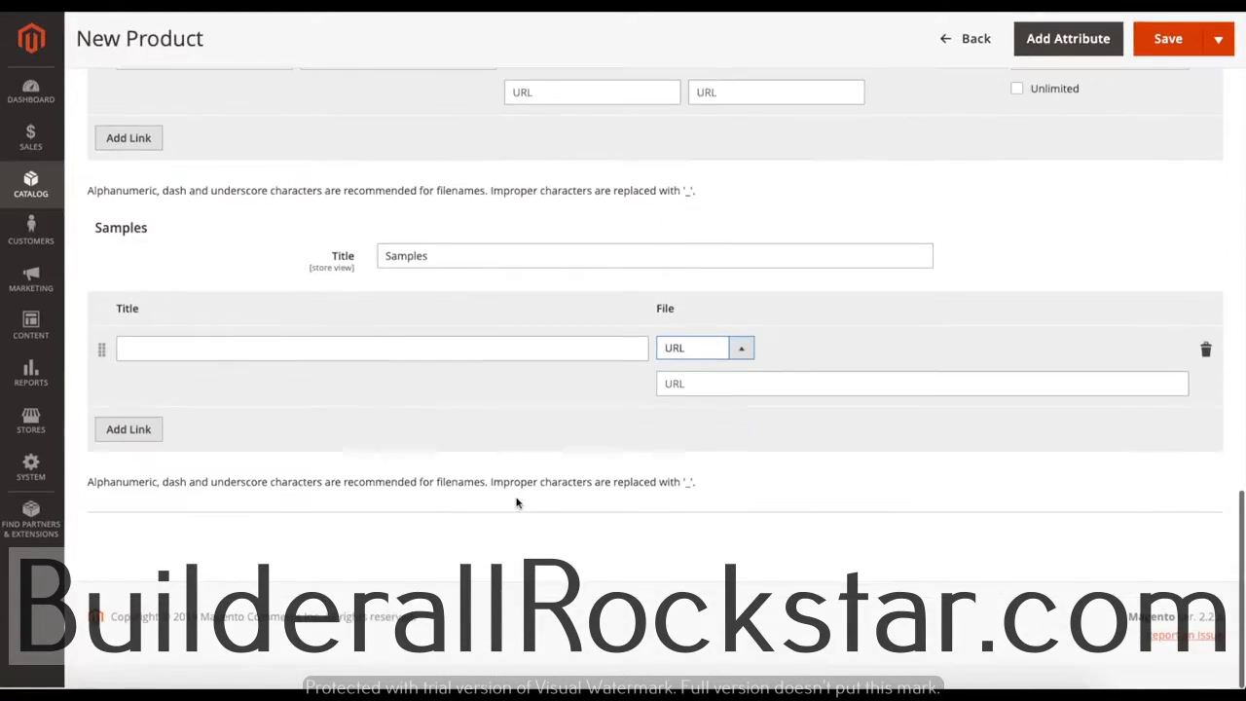
{"action": "scroll", "coordinate": [208, 224], "scroll_direction": "up", "scroll_amount": 1}
{"action": "scroll", "coordinate": [208, 225], "scroll_direction": "up", "scroll_amount": 2}
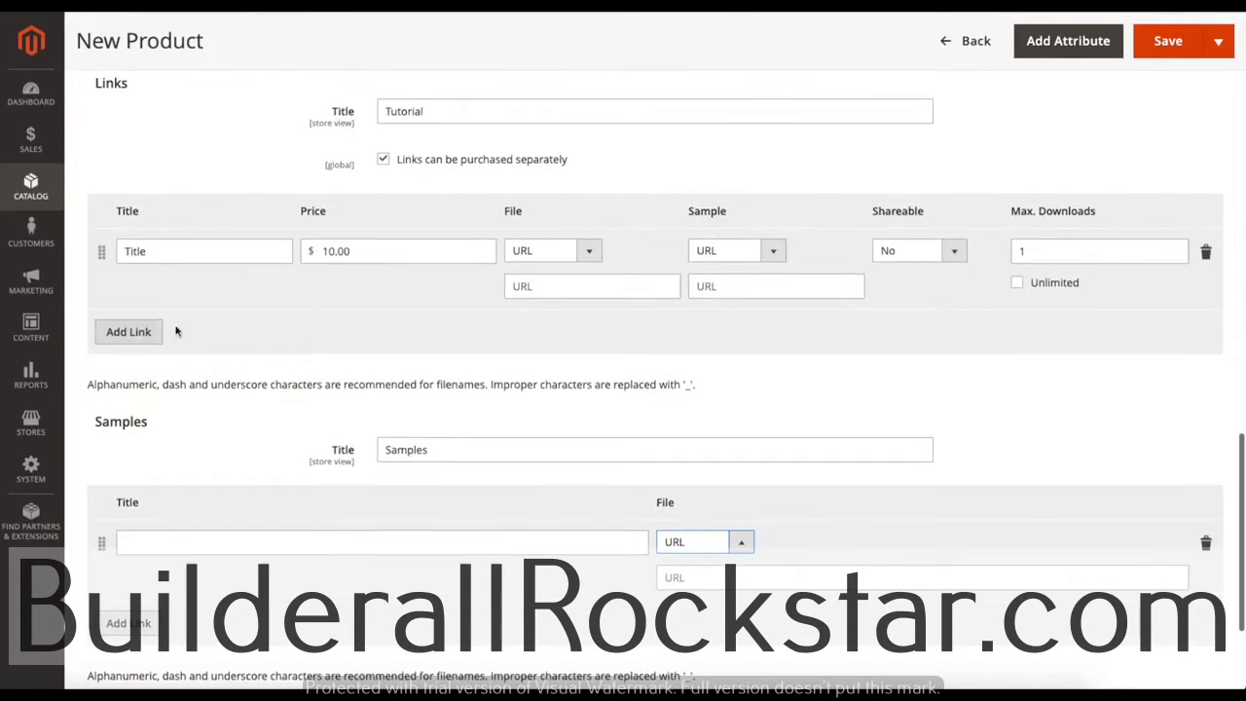
{"action": "scroll", "coordinate": [211, 281], "scroll_direction": "down", "scroll_amount": 2}
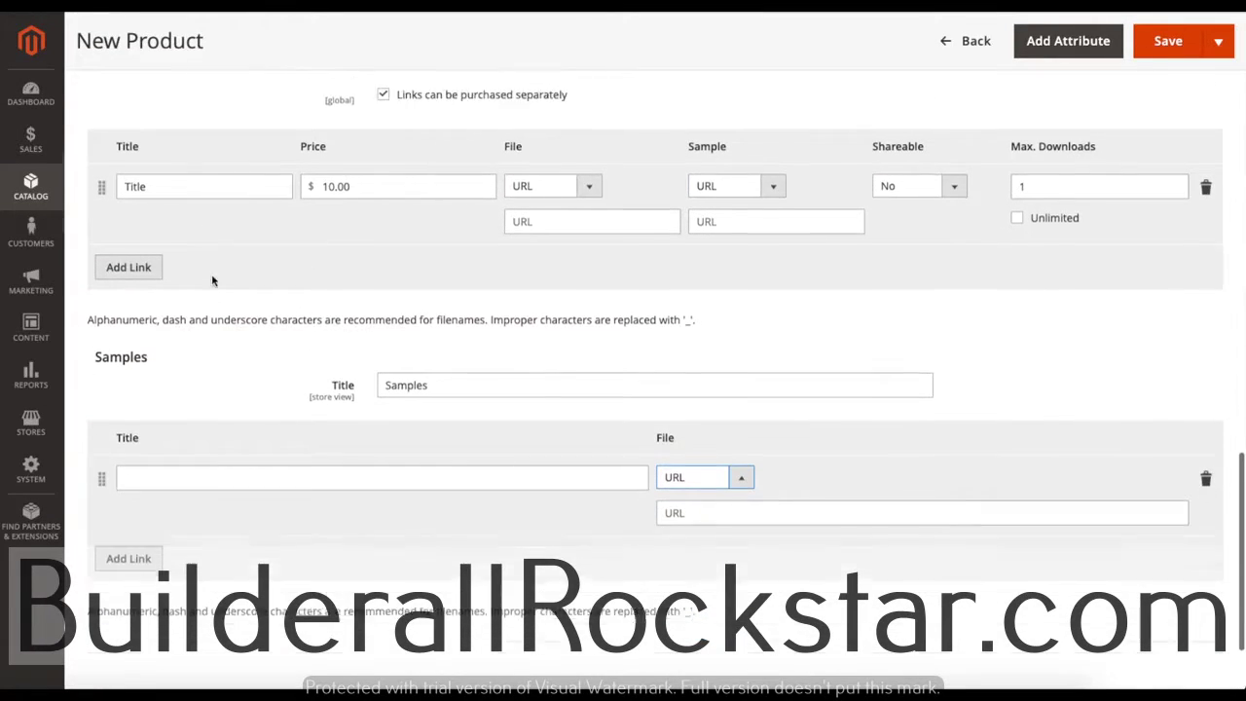
Step: Look over the general fields of the new product and return to the product list without saving
{"action": "left_click", "coordinate": [1189, 48]}
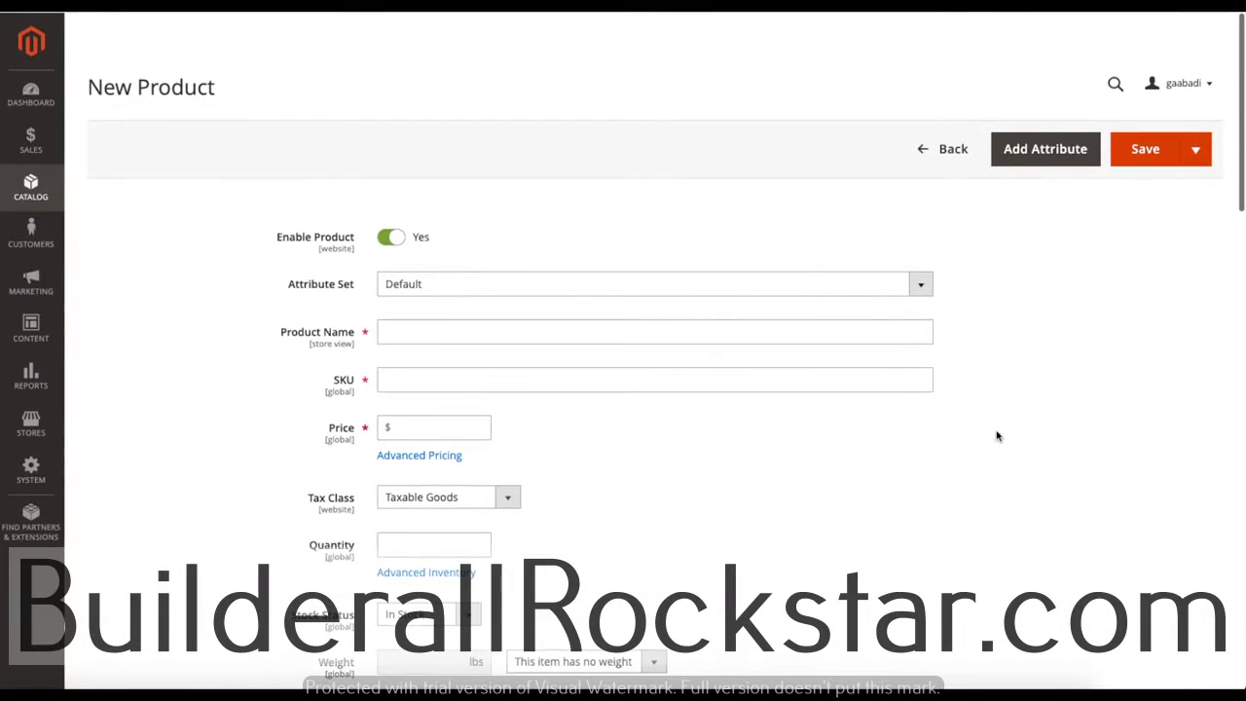
{"action": "scroll", "coordinate": [932, 415], "scroll_direction": "down", "scroll_amount": 1}
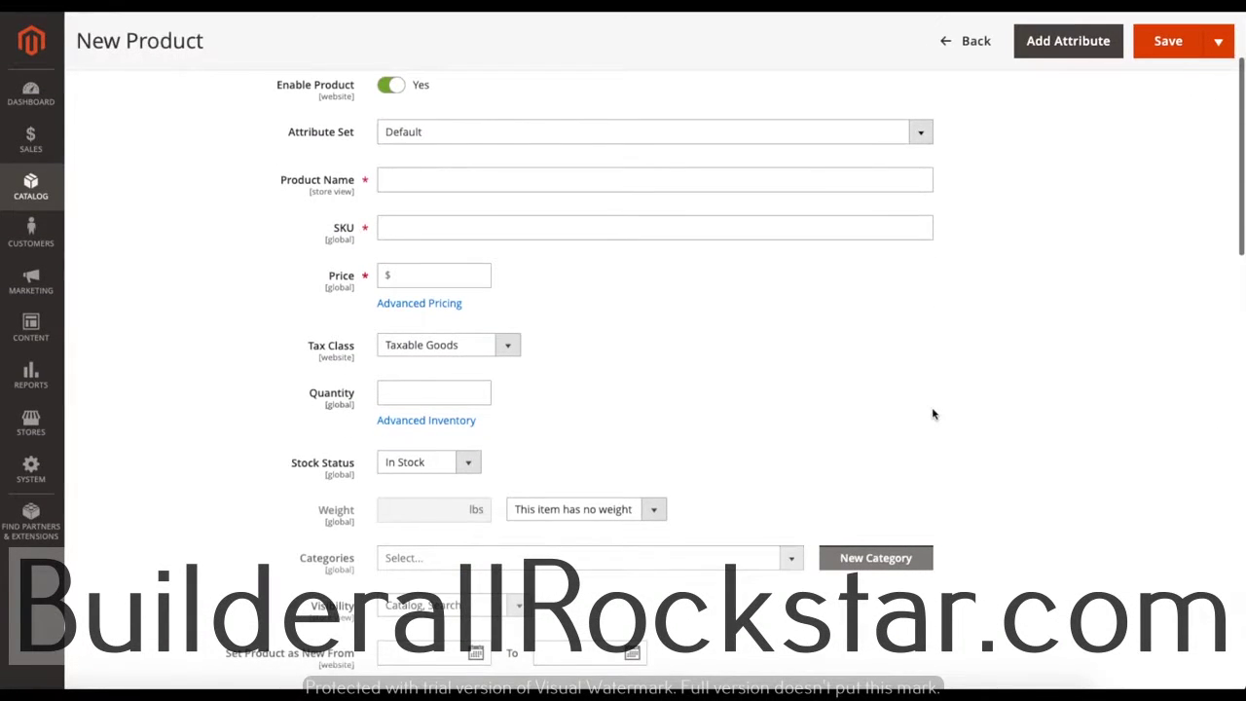
{"action": "scroll", "coordinate": [690, 311], "scroll_direction": "up", "scroll_amount": 2}
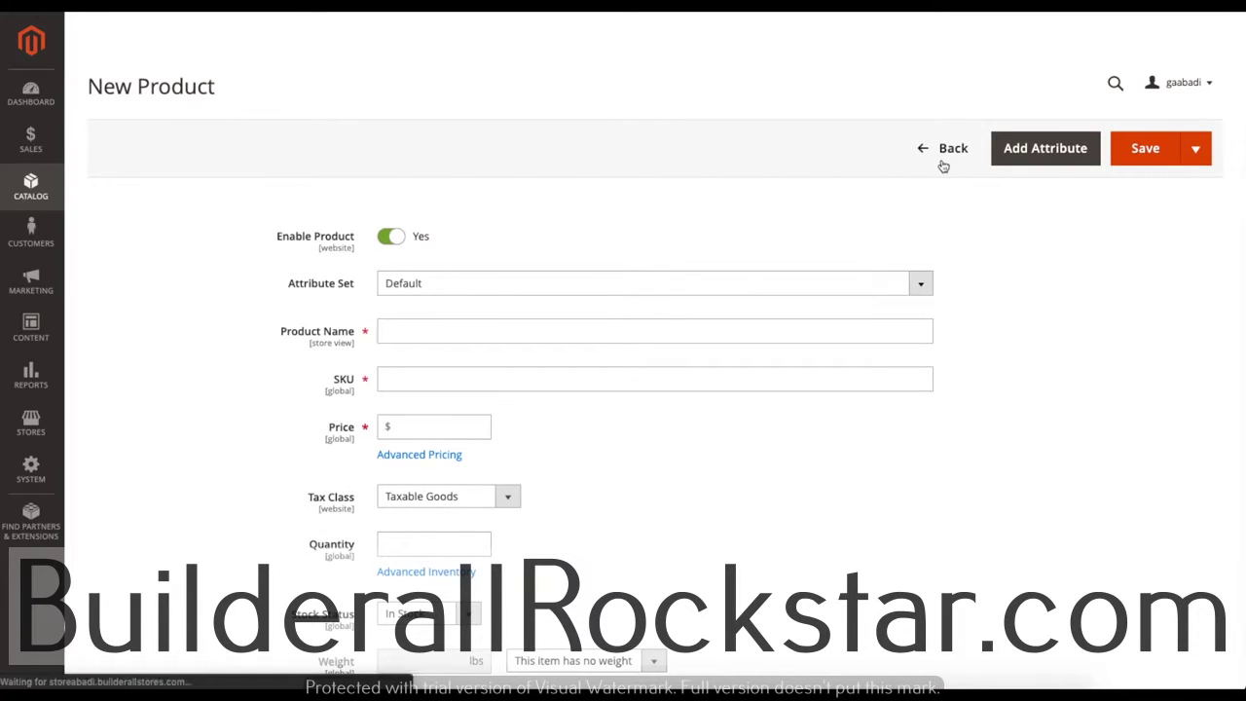
{"action": "left_click", "coordinate": [941, 163]}
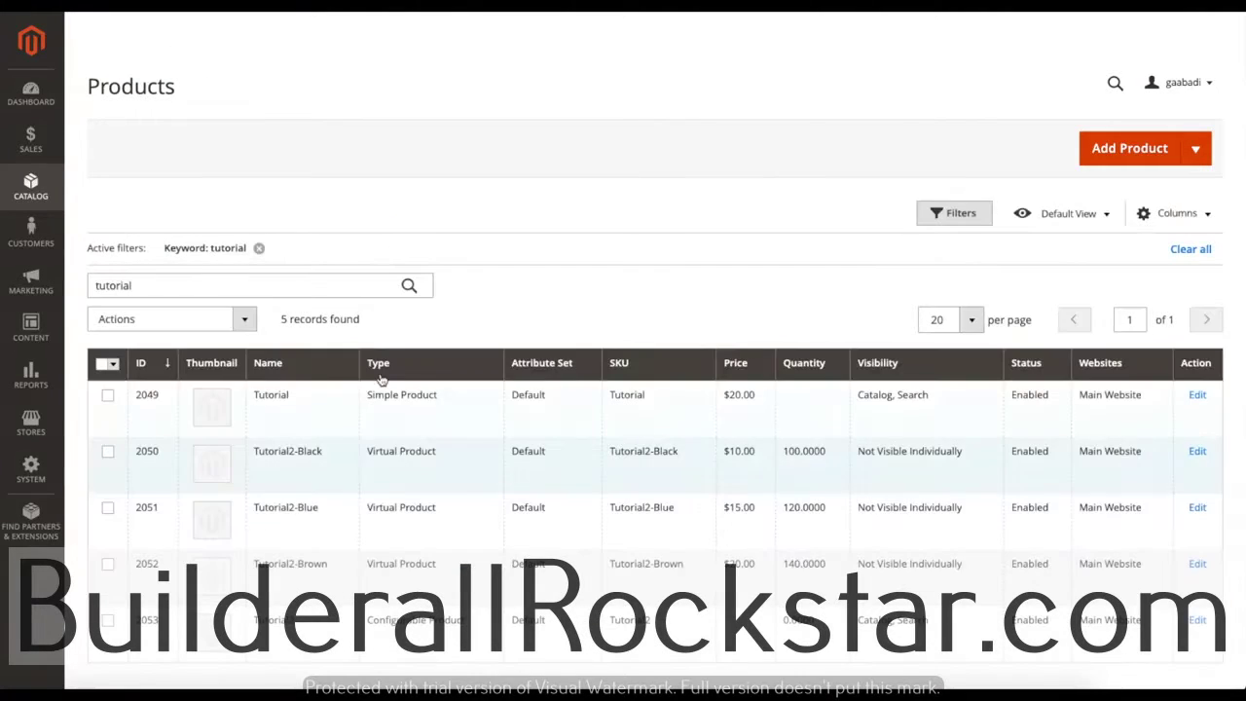
Step: Go from the product list to the system's Cache Management page
{"action": "scroll", "coordinate": [359, 492], "scroll_direction": "down", "scroll_amount": 1}
{"action": "left_click", "coordinate": [44, 470]}
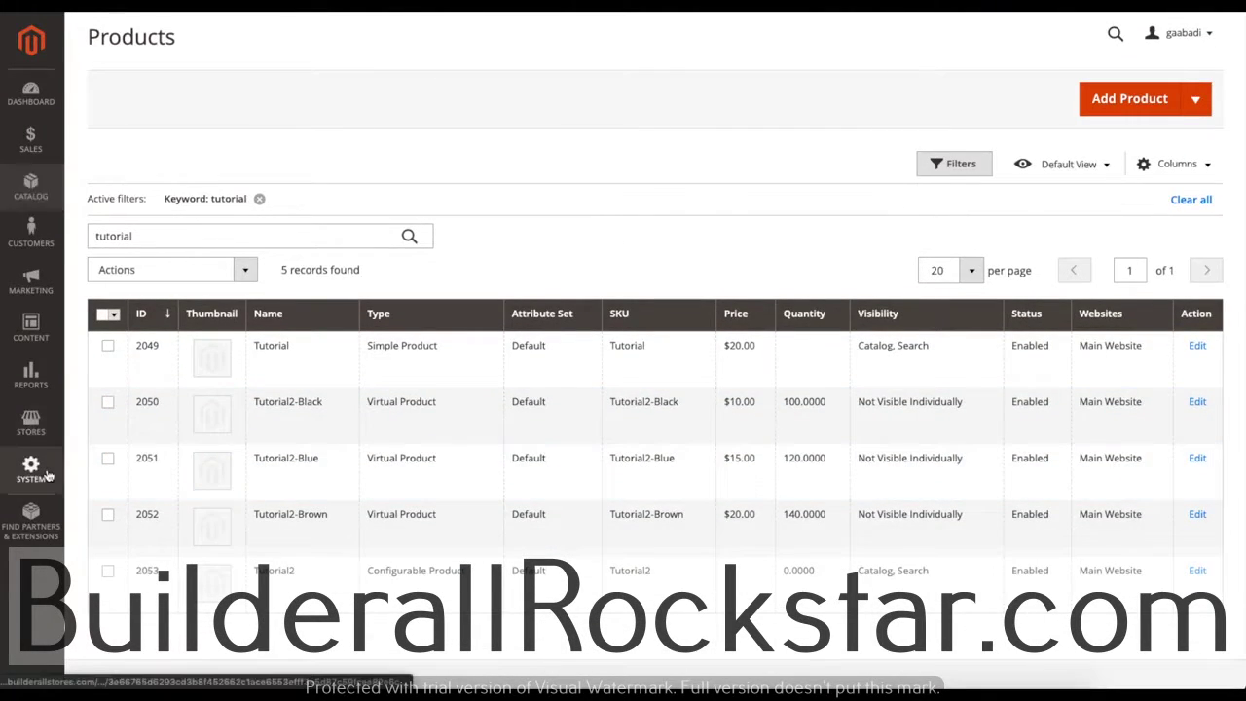
{"action": "left_click", "coordinate": [120, 459]}
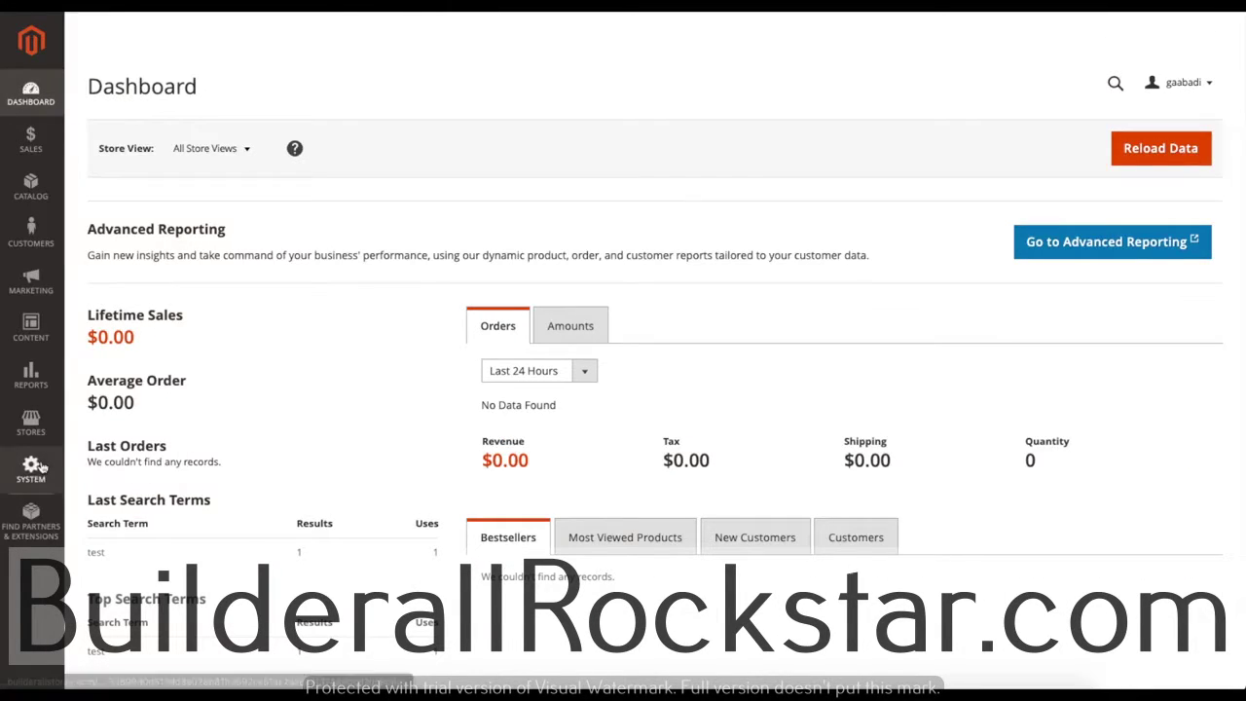
{"action": "left_click", "coordinate": [31, 469]}
{"action": "left_click", "coordinate": [121, 466]}
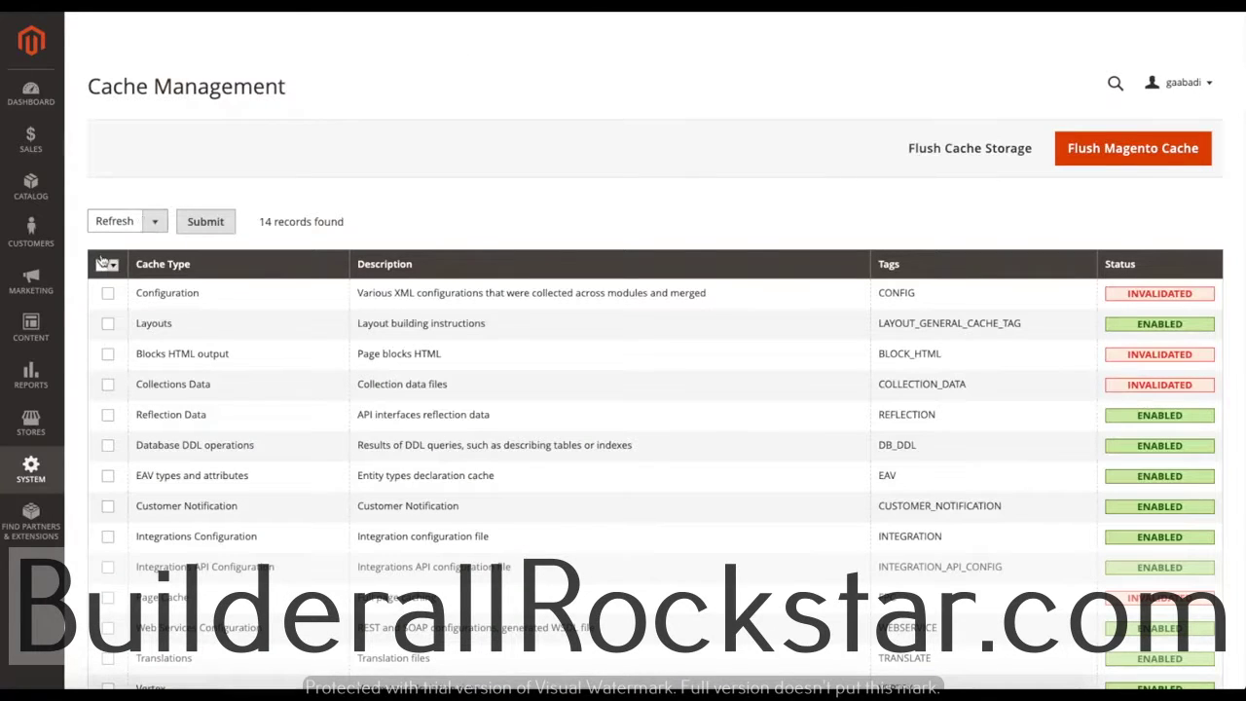
Step: Select all cache types and submit the Refresh action for them
{"action": "left_click", "coordinate": [106, 265]}
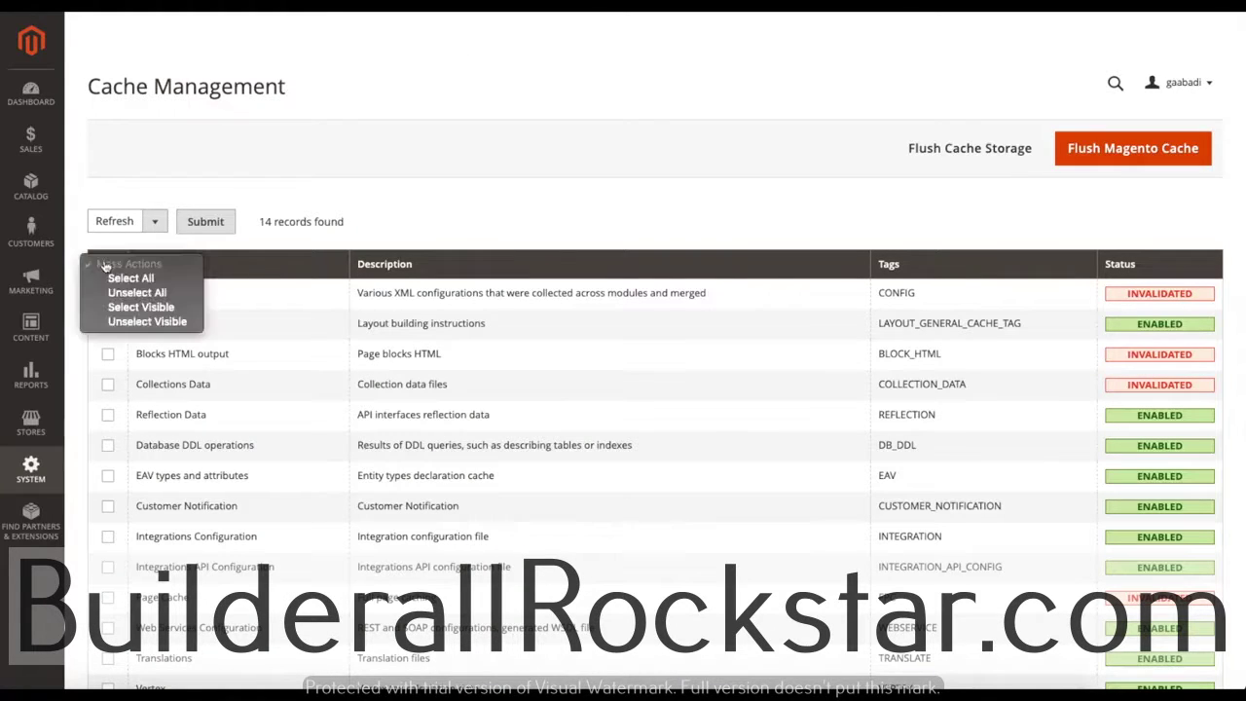
{"action": "left_click", "coordinate": [131, 278]}
{"action": "left_click", "coordinate": [203, 228]}
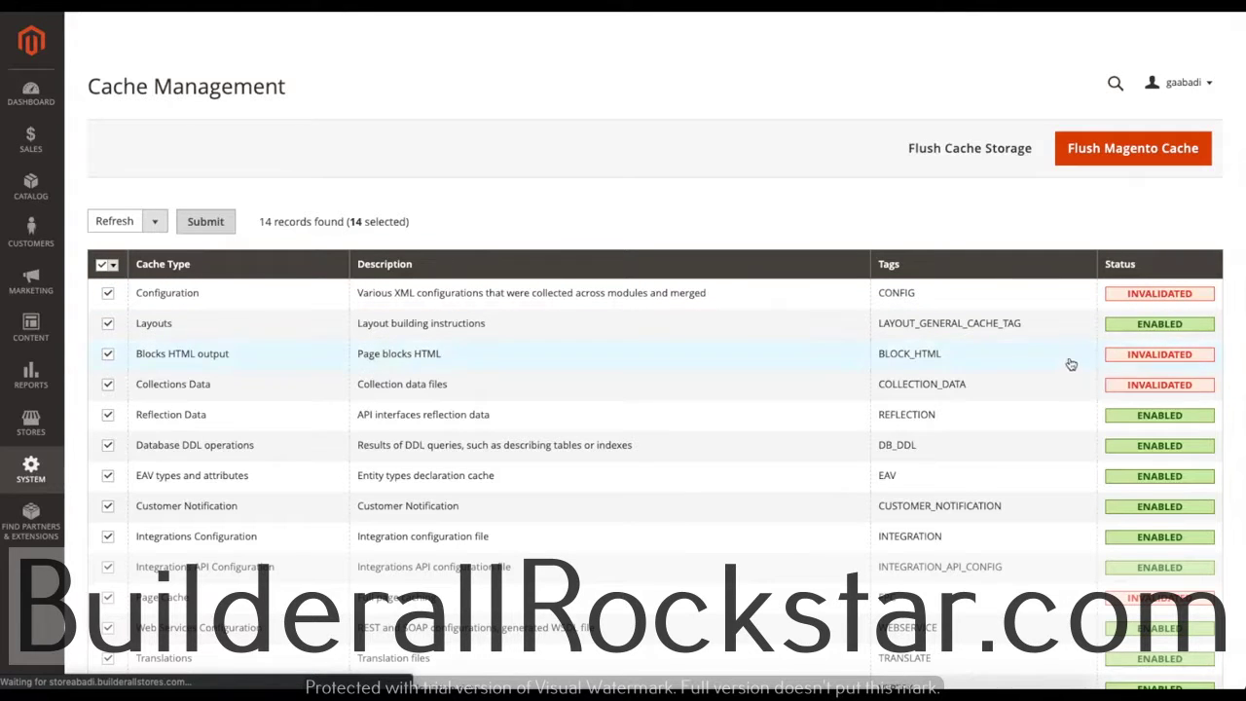
{"action": "scroll", "coordinate": [1078, 381], "scroll_direction": "down", "scroll_amount": 1}
{"action": "scroll", "coordinate": [1080, 388], "scroll_direction": "down", "scroll_amount": 1}
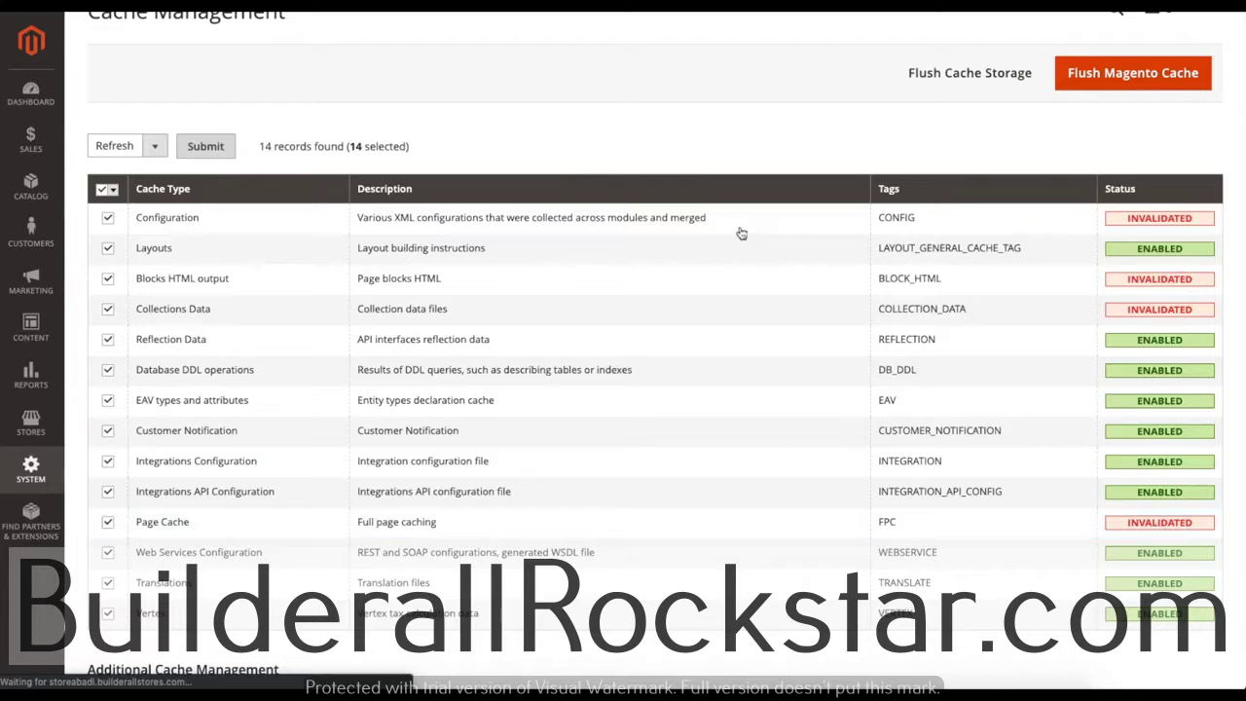
Step: Check the refreshed cache types' statuses and go to the catalog's Categories page
{"action": "scroll", "coordinate": [639, 195], "scroll_direction": "up", "scroll_amount": 1}
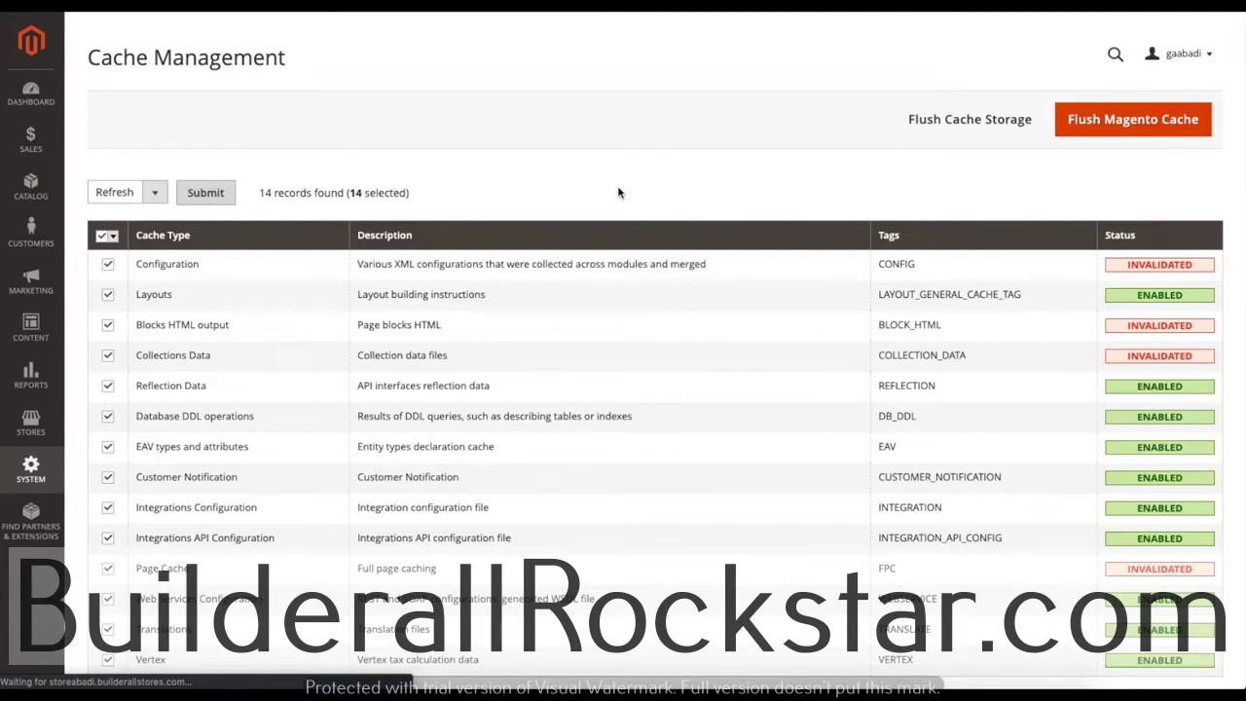
{"action": "scroll", "coordinate": [628, 254], "scroll_direction": "down", "scroll_amount": 1}
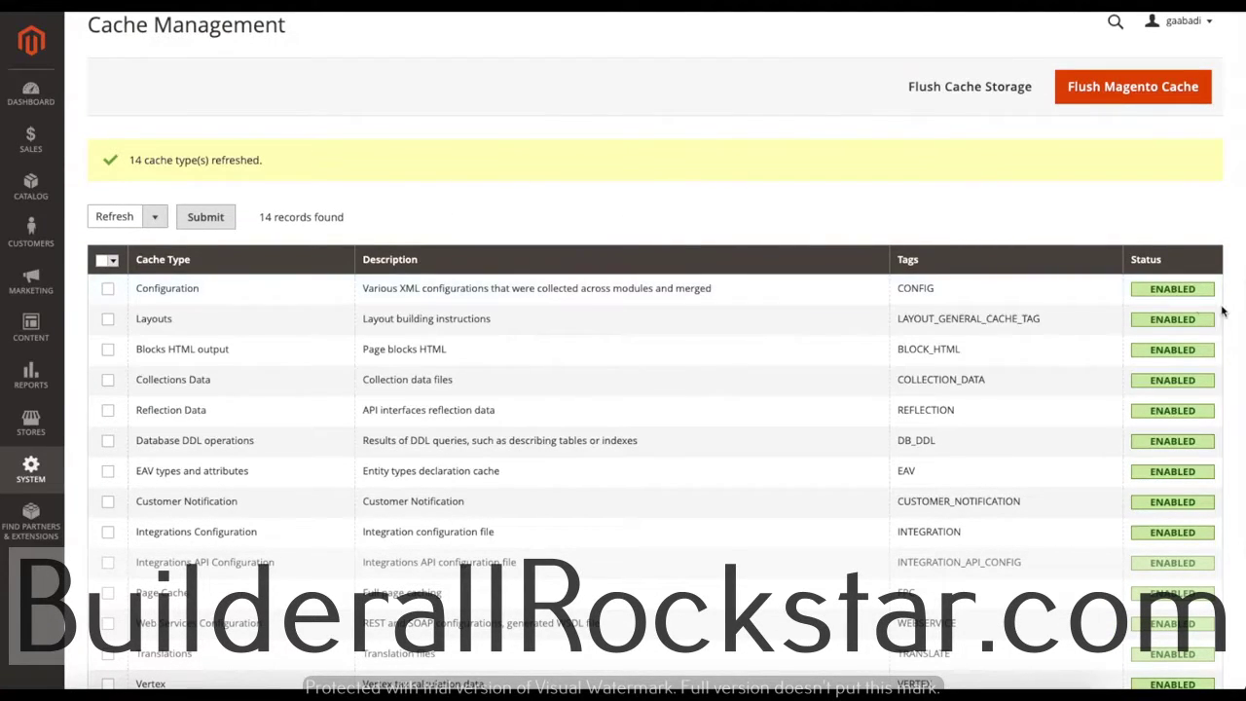
{"action": "scroll", "coordinate": [795, 305], "scroll_direction": "down", "scroll_amount": 3}
{"action": "scroll", "coordinate": [703, 296], "scroll_direction": "up", "scroll_amount": 5}
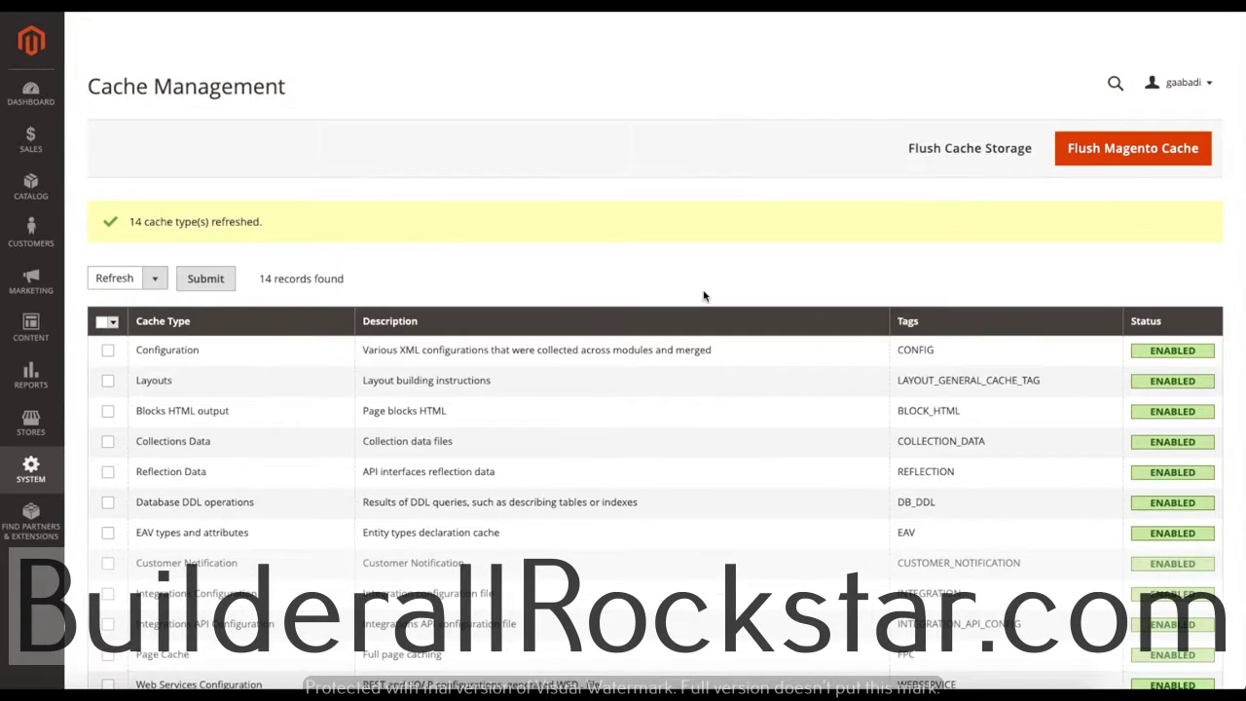
{"action": "left_click", "coordinate": [41, 196]}
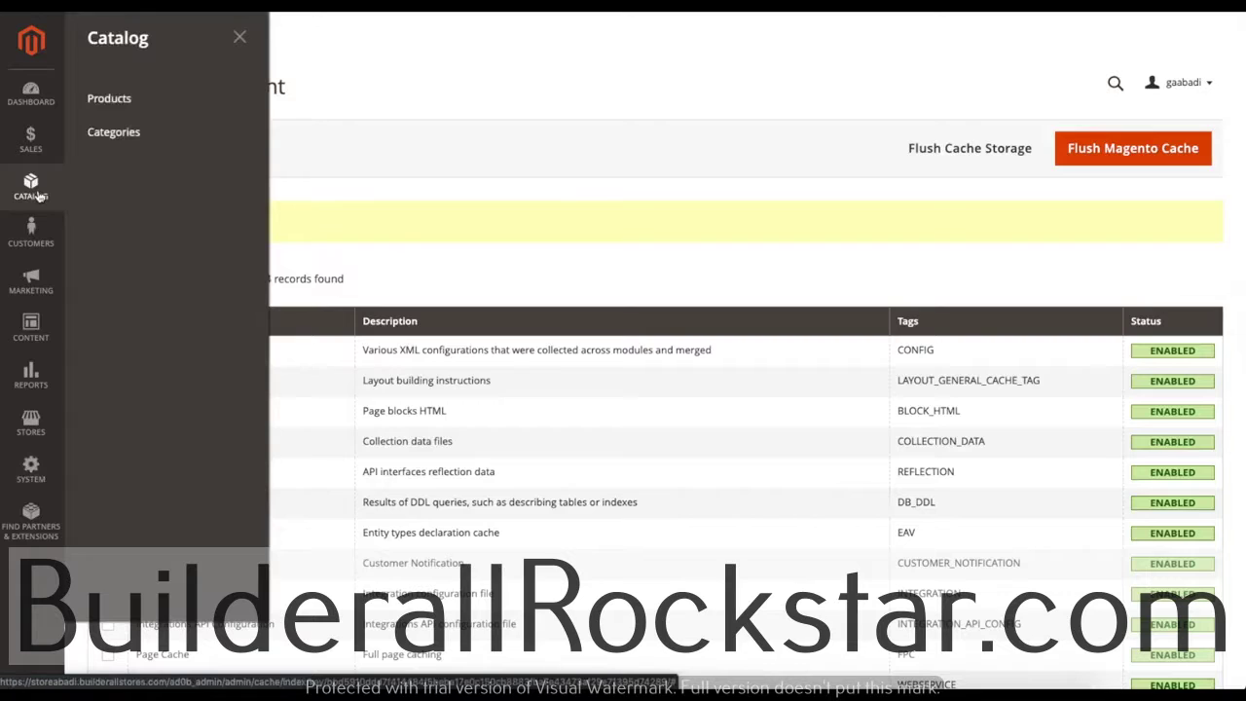
{"action": "left_click", "coordinate": [138, 142]}
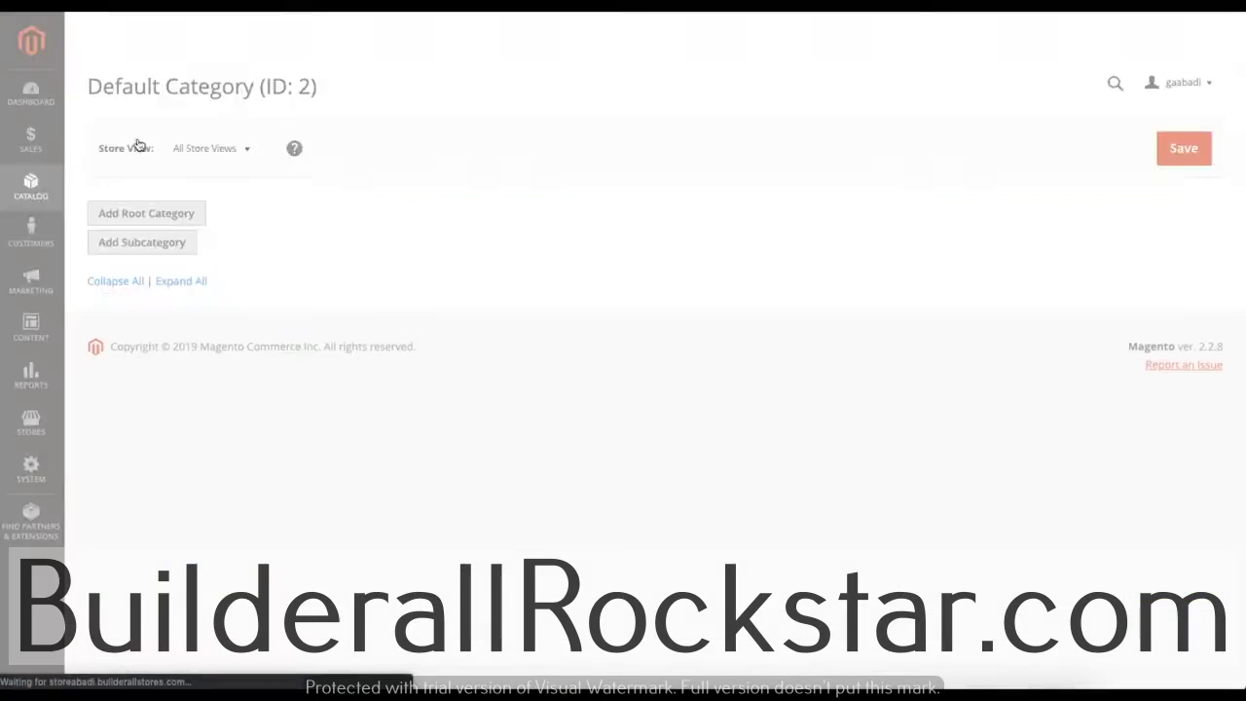
Step: Expand the Women, Men and Gear branches of the category tree and open the Bags category
{"action": "scroll", "coordinate": [337, 290], "scroll_direction": "down", "scroll_amount": 1}
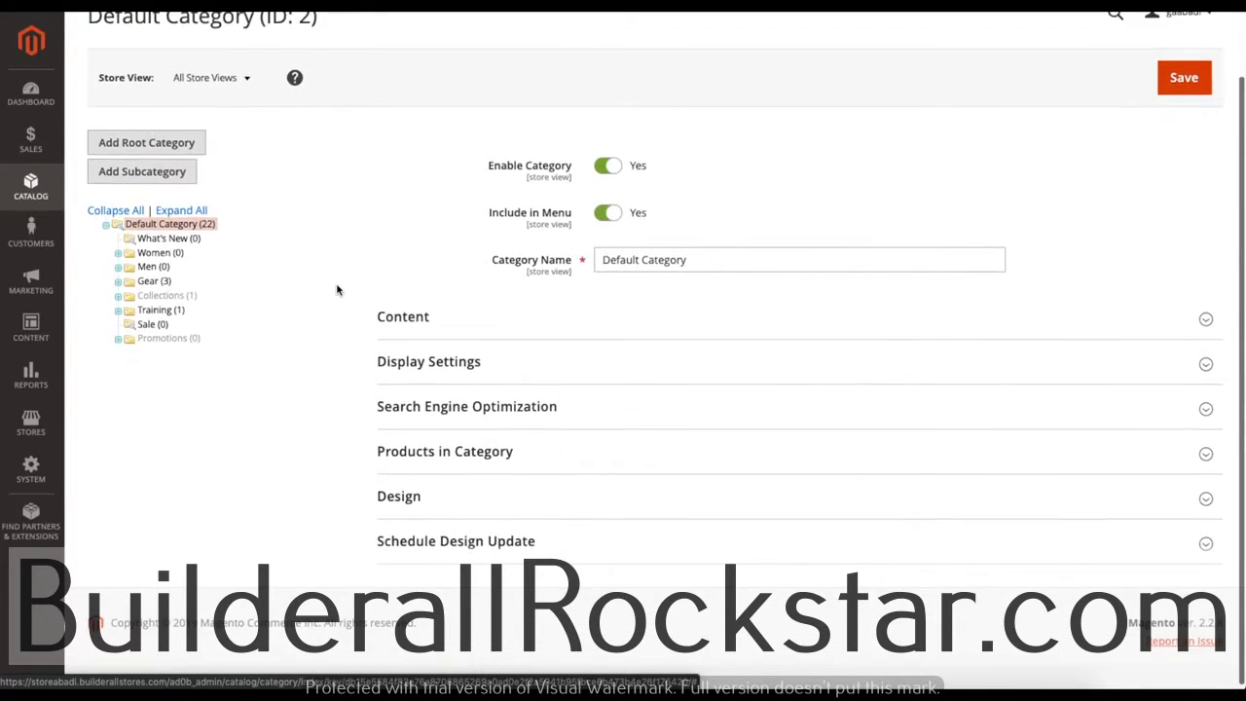
{"action": "scroll", "coordinate": [338, 290], "scroll_direction": "up", "scroll_amount": 1}
{"action": "left_click", "coordinate": [118, 299]}
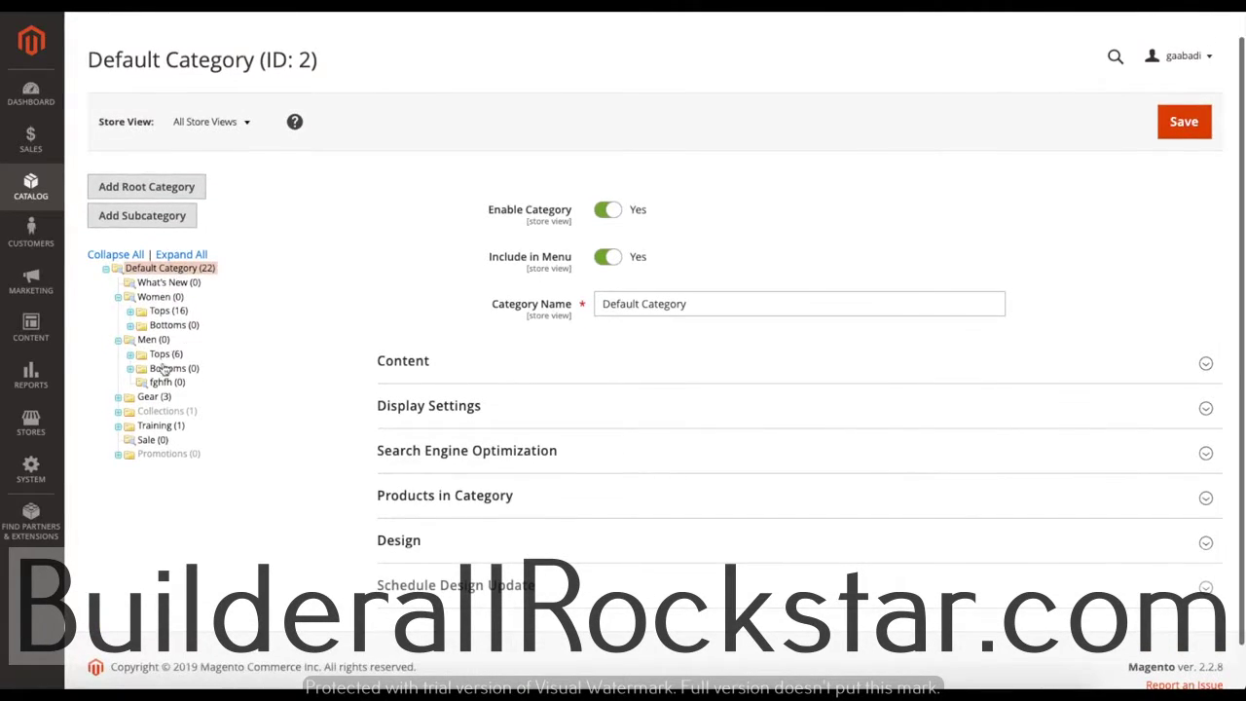
{"action": "left_click", "coordinate": [118, 397]}
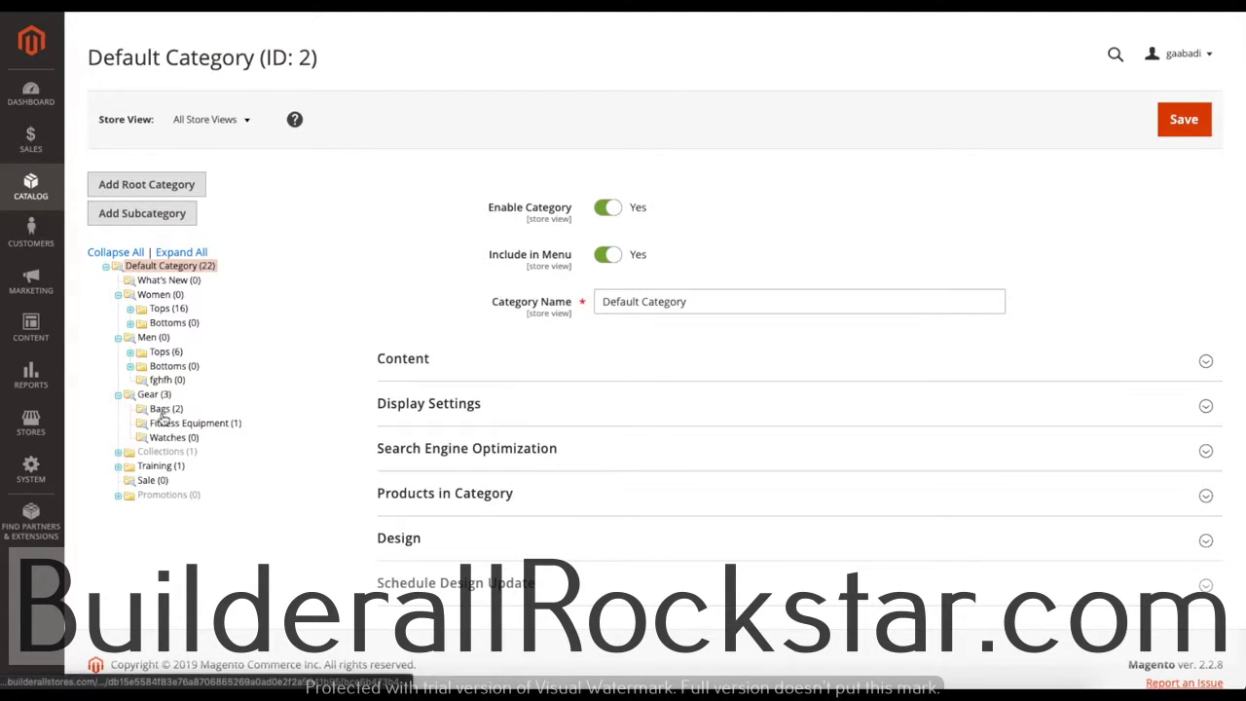
{"action": "left_click", "coordinate": [162, 409]}
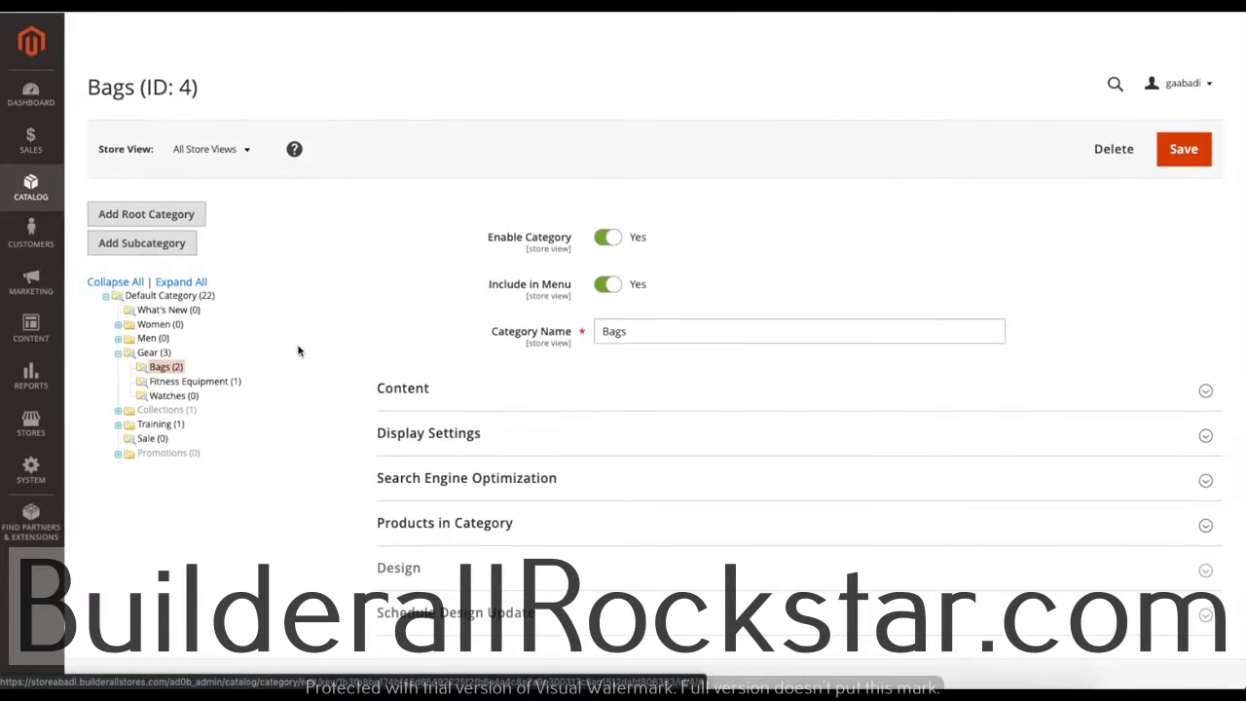
{"action": "scroll", "coordinate": [299, 347], "scroll_direction": "down", "scroll_amount": 1}
{"action": "scroll", "coordinate": [299, 346], "scroll_direction": "up", "scroll_amount": 1}
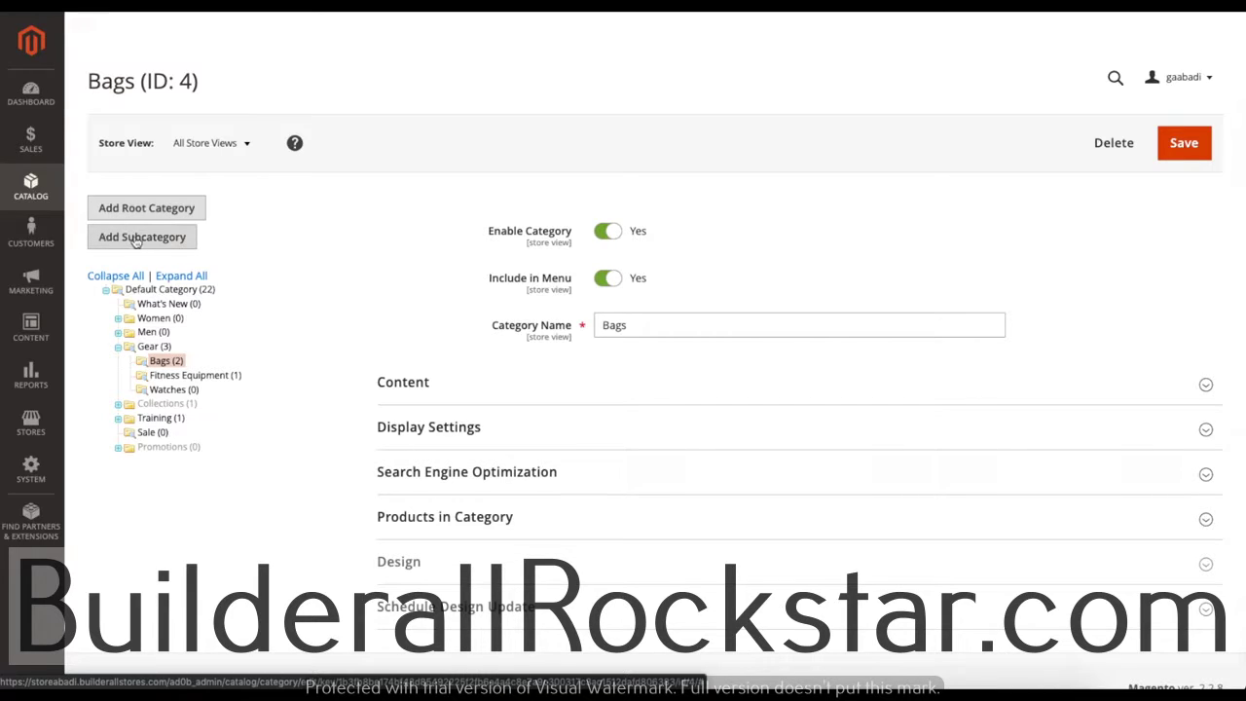
{"action": "left_click", "coordinate": [105, 291]}
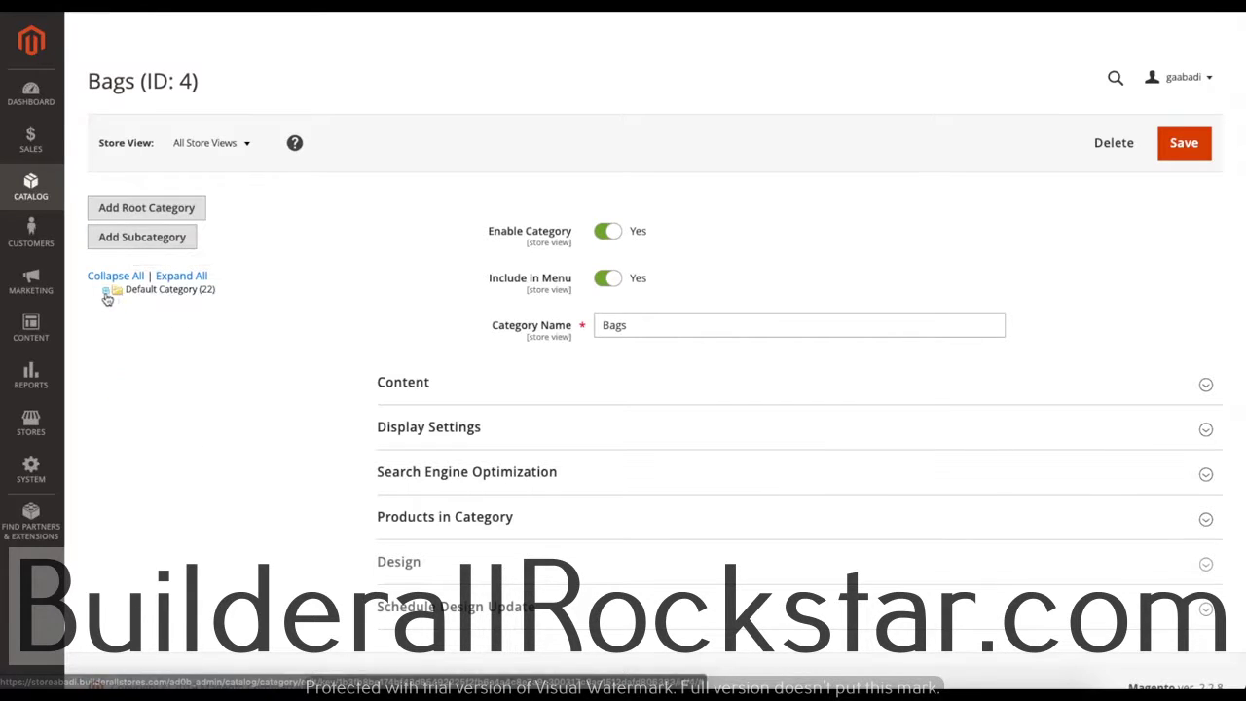
{"action": "left_click", "coordinate": [105, 291]}
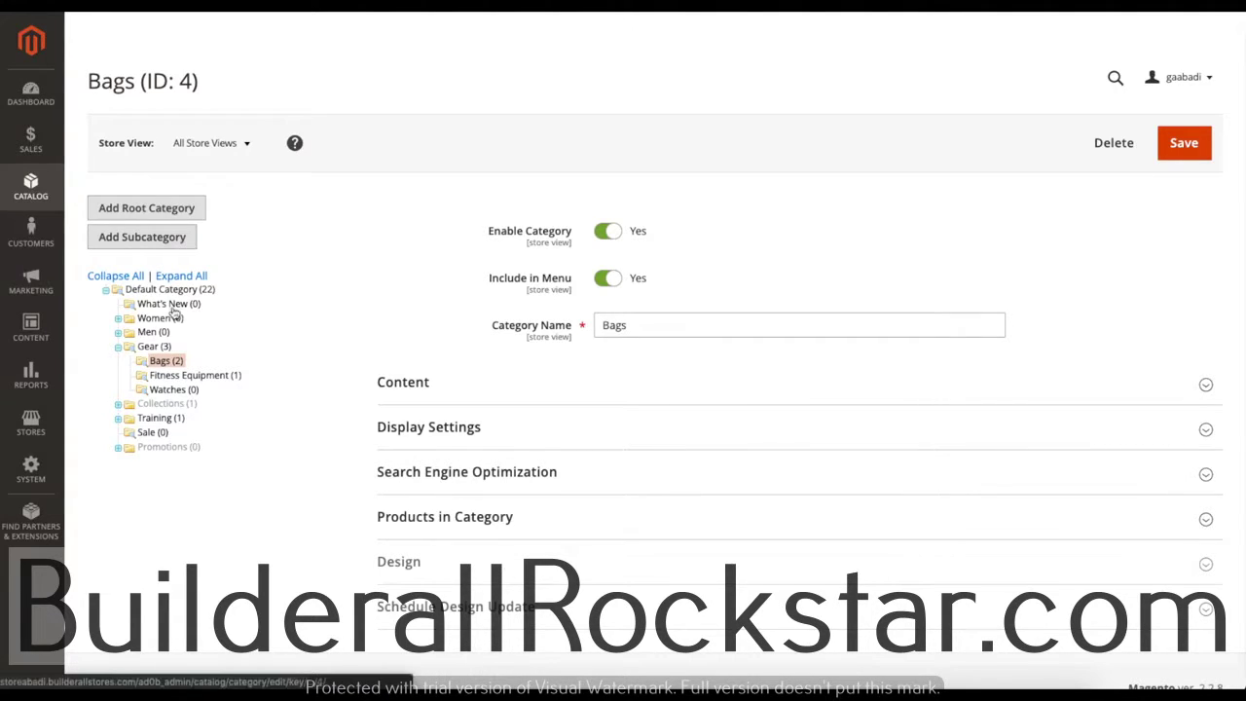
Step: Move the Bags category from Gear into Sale and back into Gear, confirming both moves
{"action": "mouse_move", "coordinate": [163, 361]}
{"action": "left_mouse_down"}
{"action": "mouse_move", "coordinate": [176, 365]}
{"action": "mouse_move", "coordinate": [168, 417]}
{"action": "mouse_move", "coordinate": [160, 363]}
{"action": "left_mouse_up"}
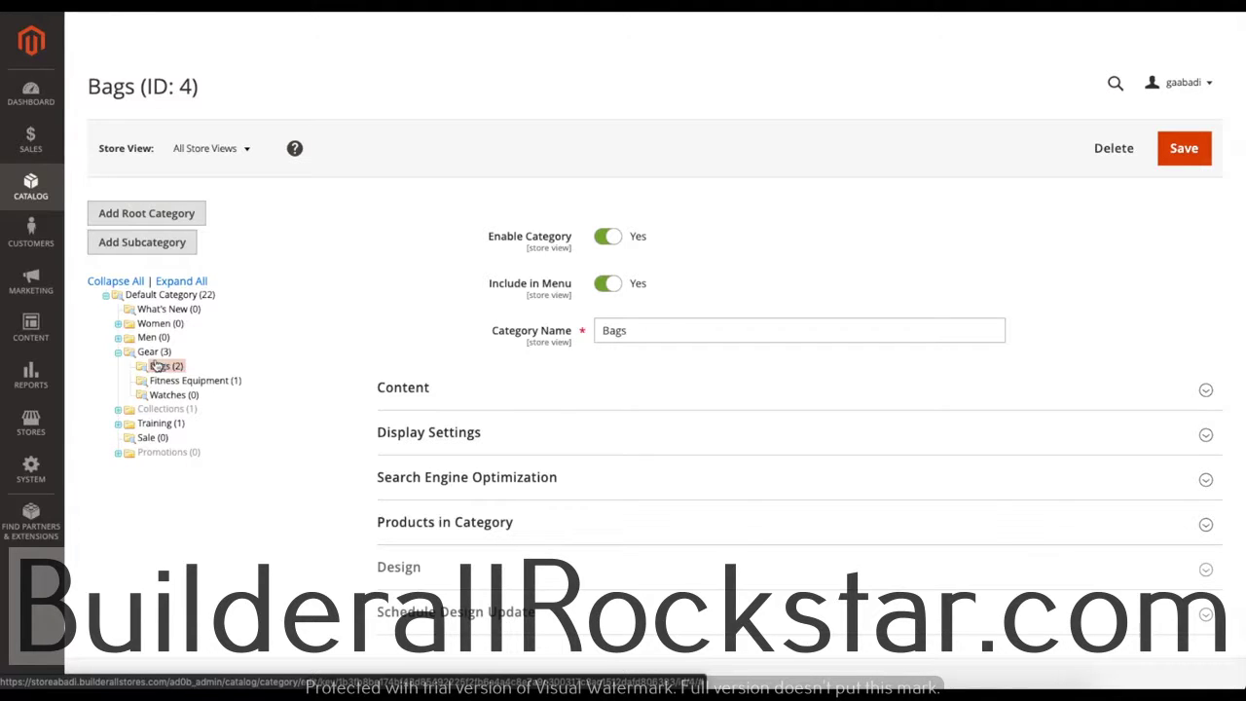
{"action": "left_click_drag", "start_coordinate": [167, 370], "coordinate": [146, 441]}
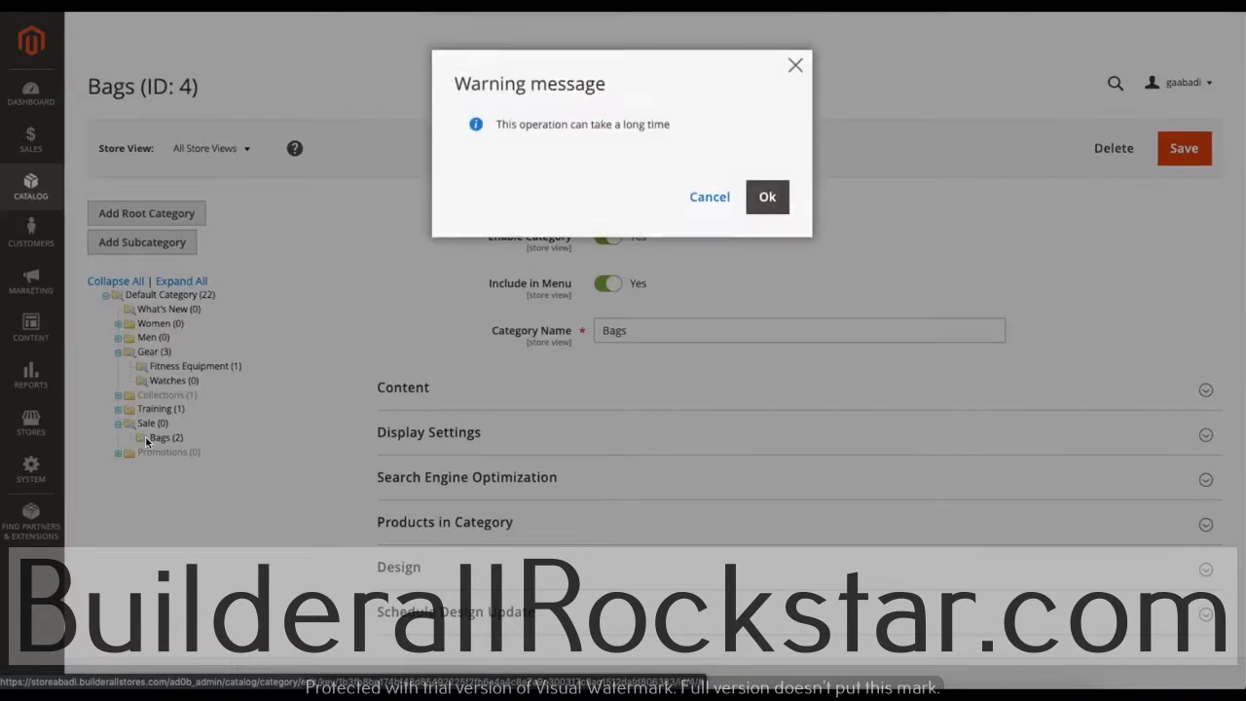
{"action": "left_click", "coordinate": [778, 207]}
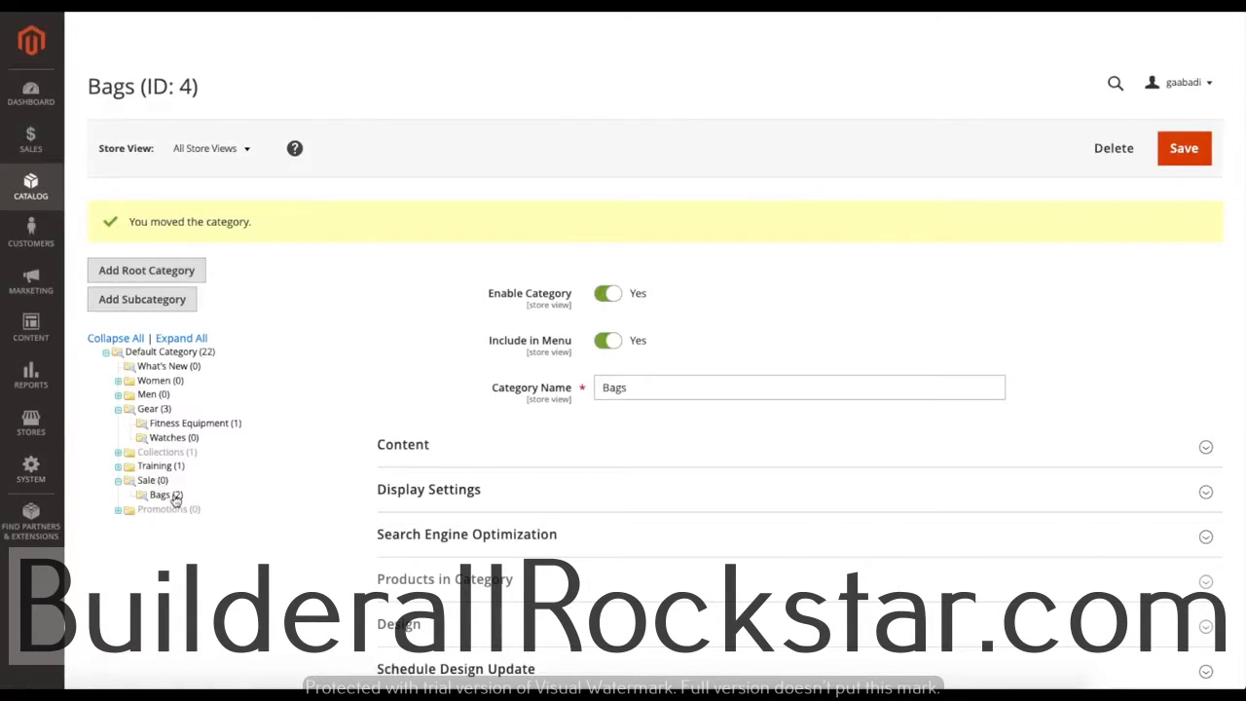
{"action": "left_click_drag", "start_coordinate": [159, 499], "coordinate": [153, 419]}
{"action": "left_click", "coordinate": [762, 199]}
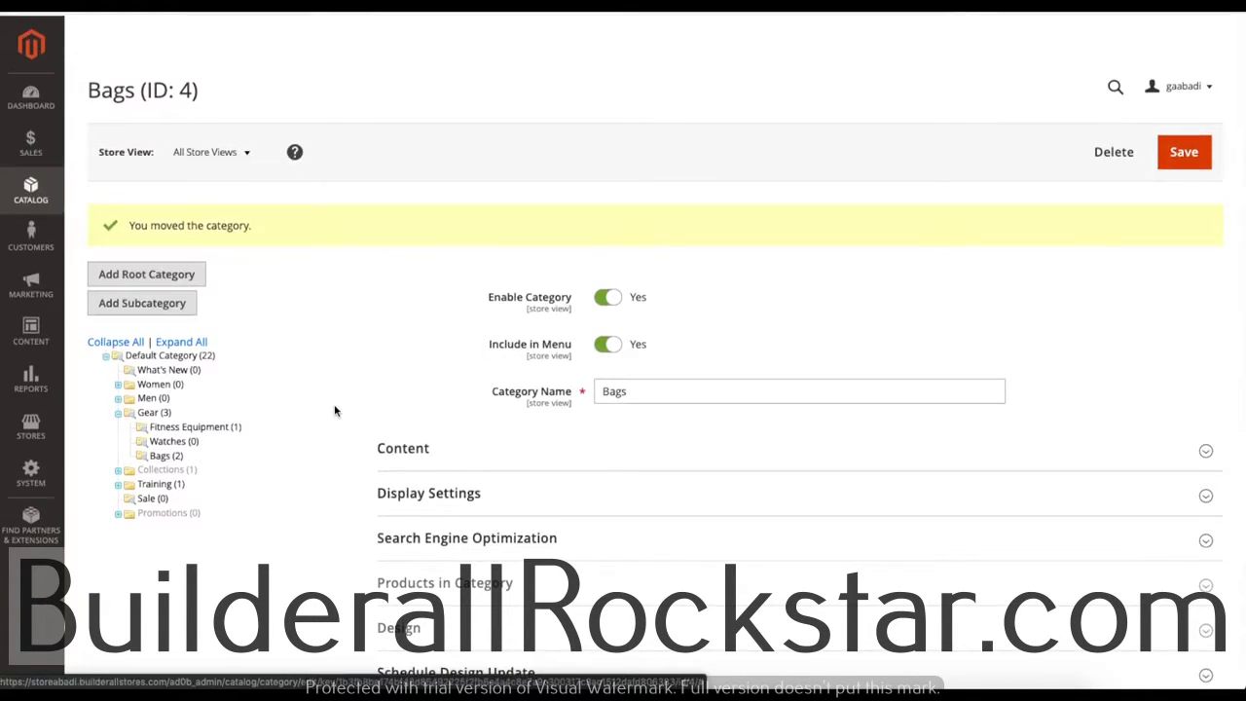
Step: Start a new root category and name it Tutorial
{"action": "left_click", "coordinate": [159, 281]}
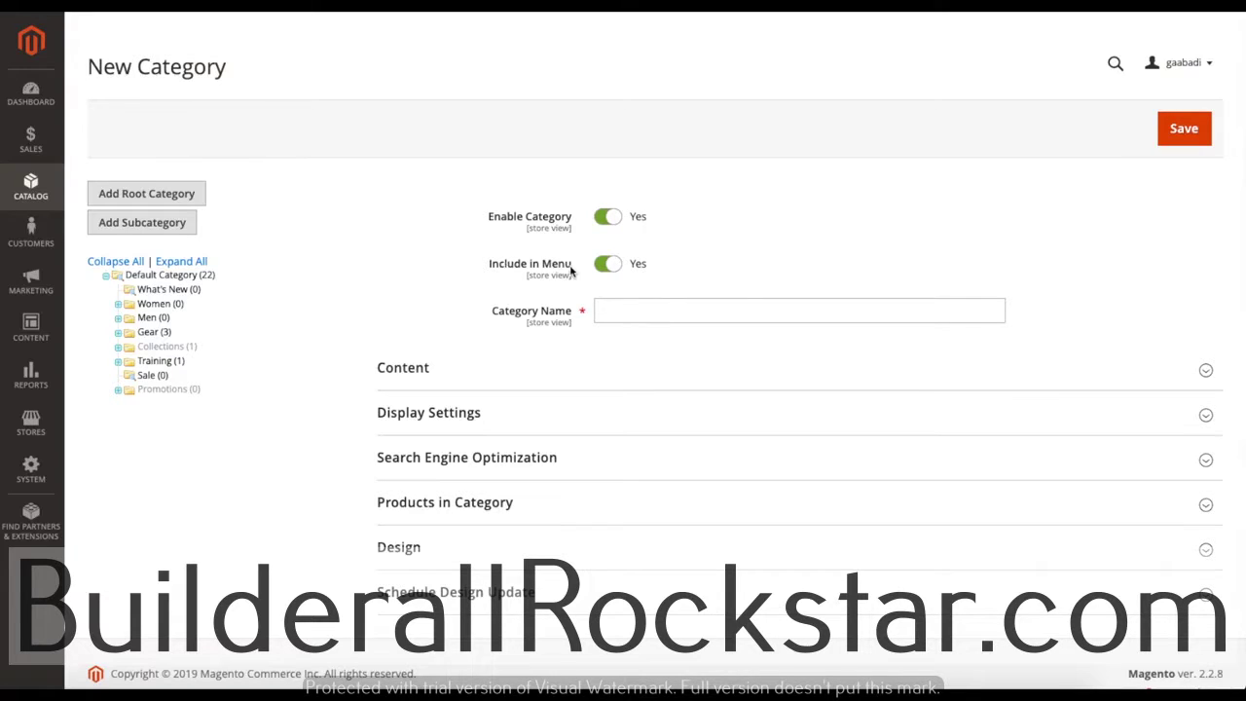
{"action": "left_click", "coordinate": [620, 311]}
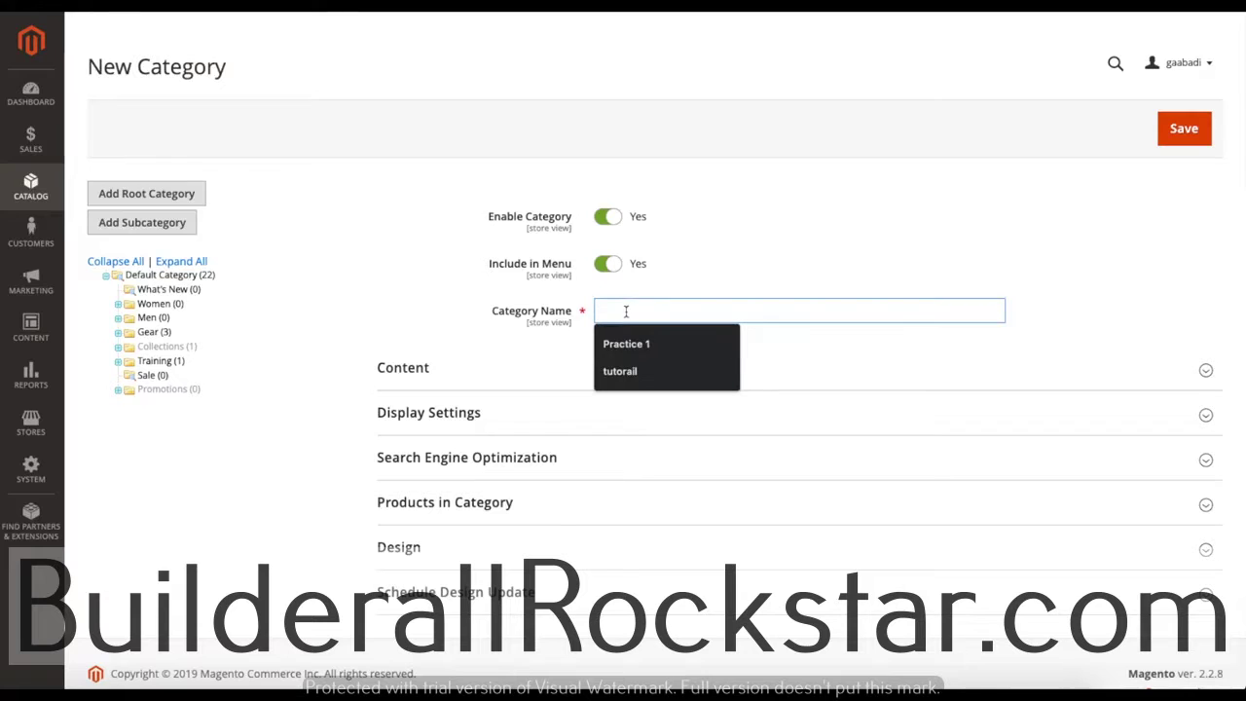
{"action": "type", "text": "Tutorial"}
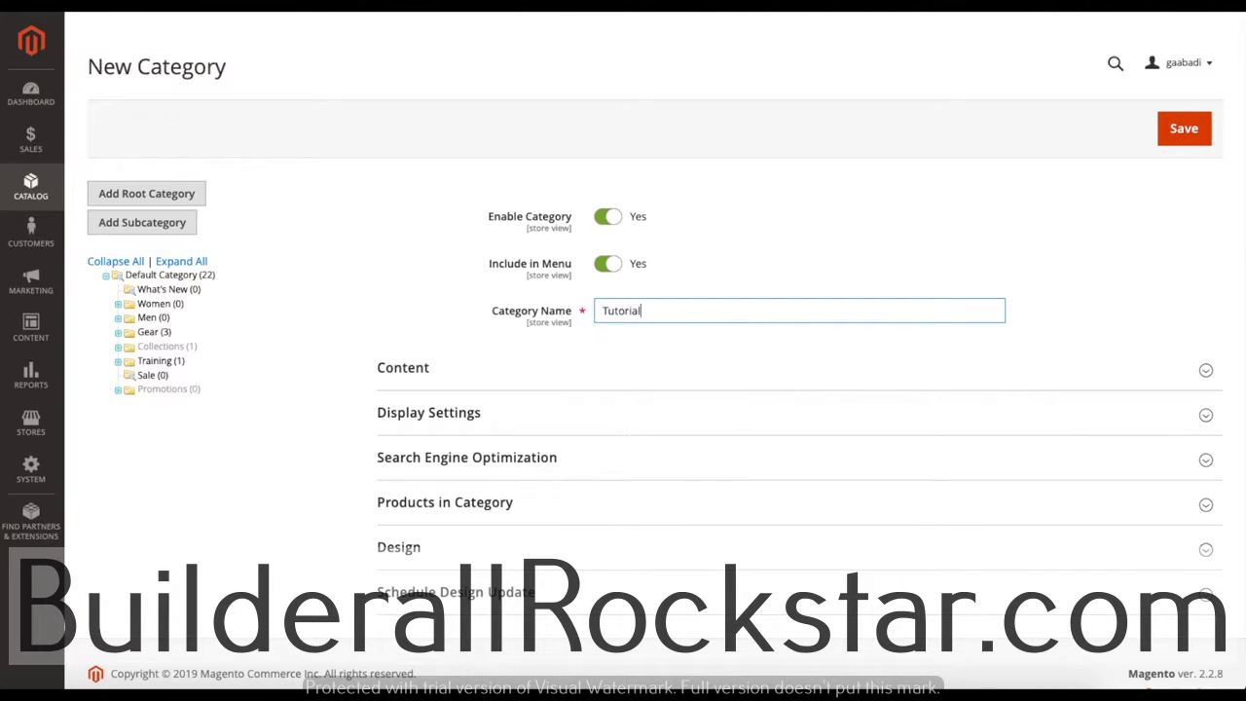
Step: Expand the new category's Content section and look through the available CMS blocks without choosing one
{"action": "scroll", "coordinate": [412, 322], "scroll_direction": "down", "scroll_amount": 1}
{"action": "left_click", "coordinate": [411, 322]}
{"action": "scroll", "coordinate": [469, 407], "scroll_direction": "down", "scroll_amount": 2}
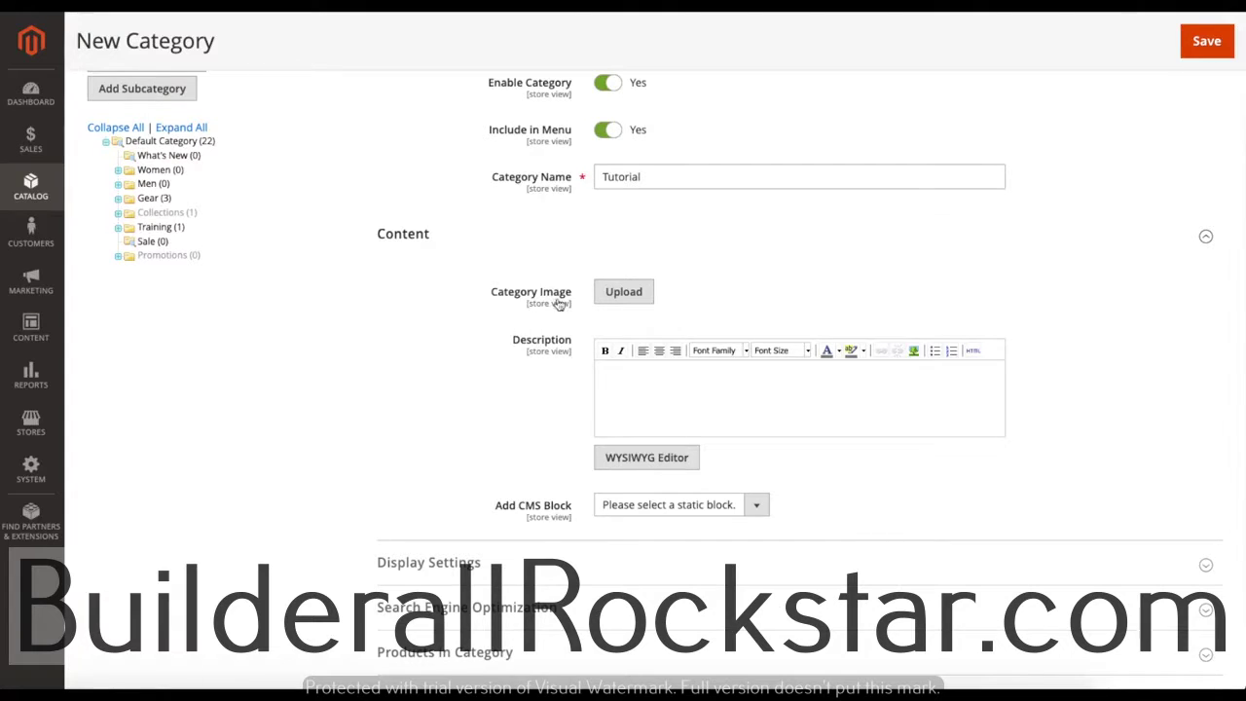
{"action": "scroll", "coordinate": [554, 353], "scroll_direction": "down", "scroll_amount": 2}
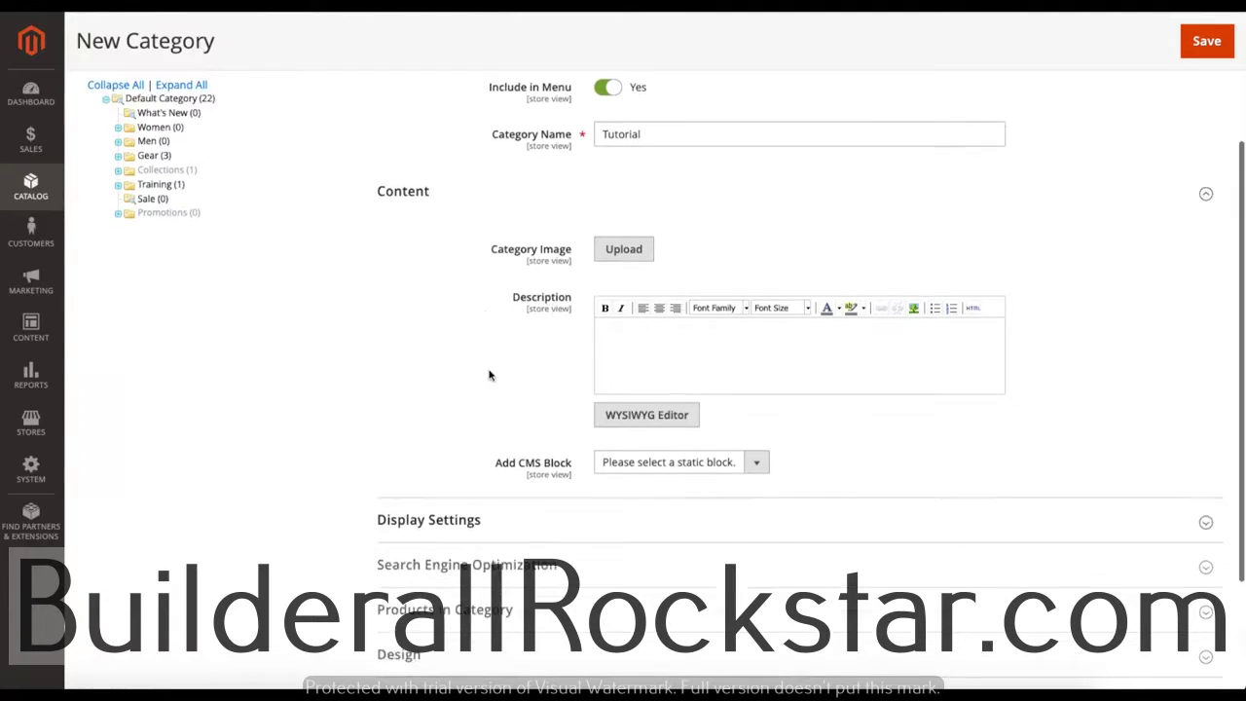
{"action": "left_click", "coordinate": [501, 431]}
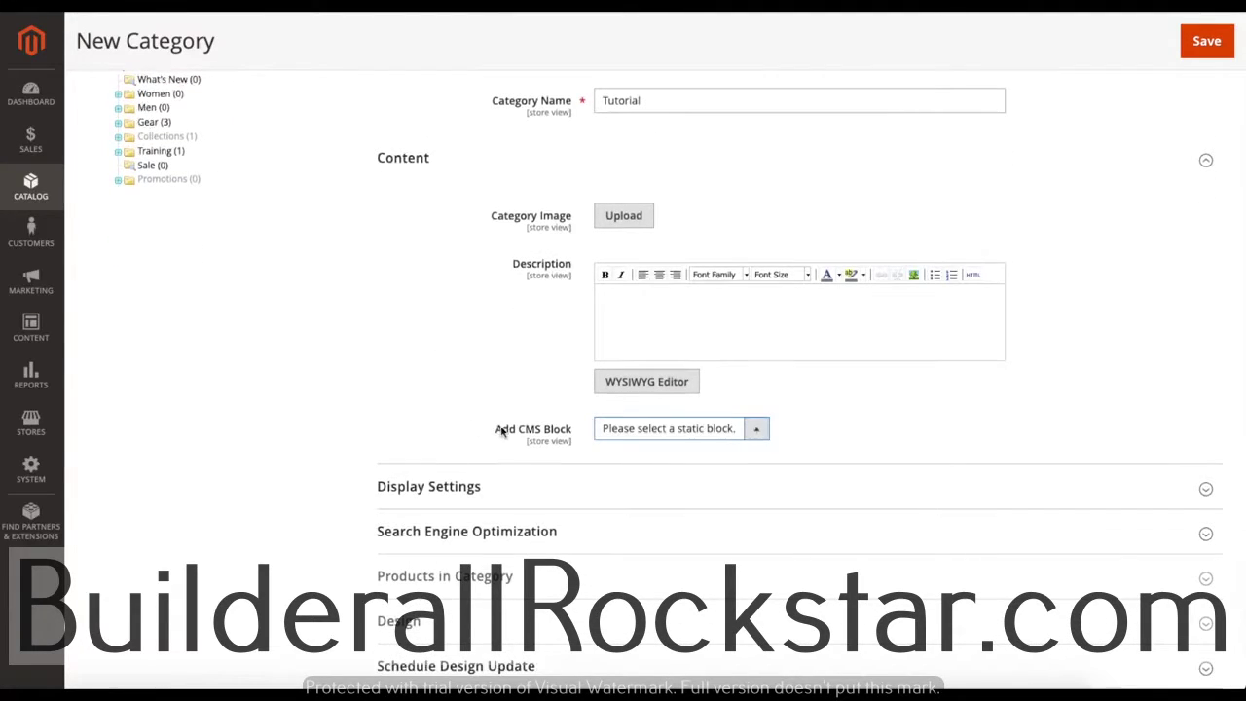
{"action": "left_click", "coordinate": [628, 430]}
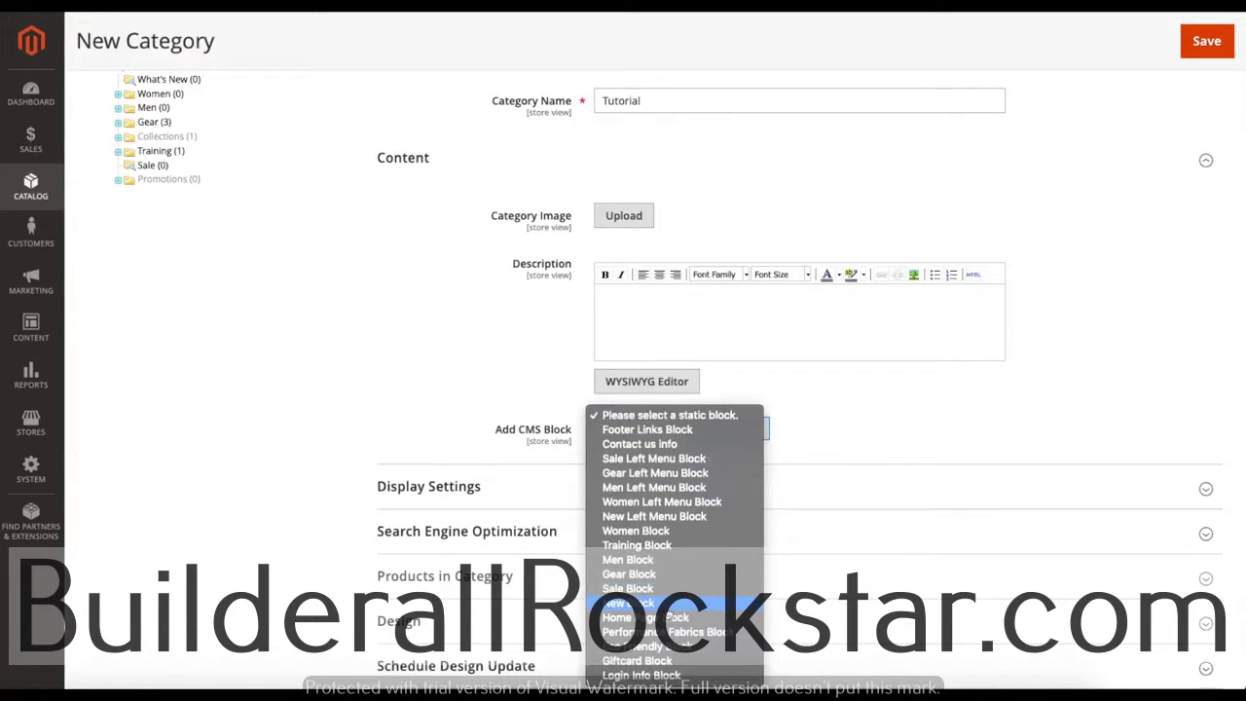
{"action": "left_click", "coordinate": [651, 416]}
{"action": "scroll", "coordinate": [273, 356], "scroll_direction": "down", "scroll_amount": 3}
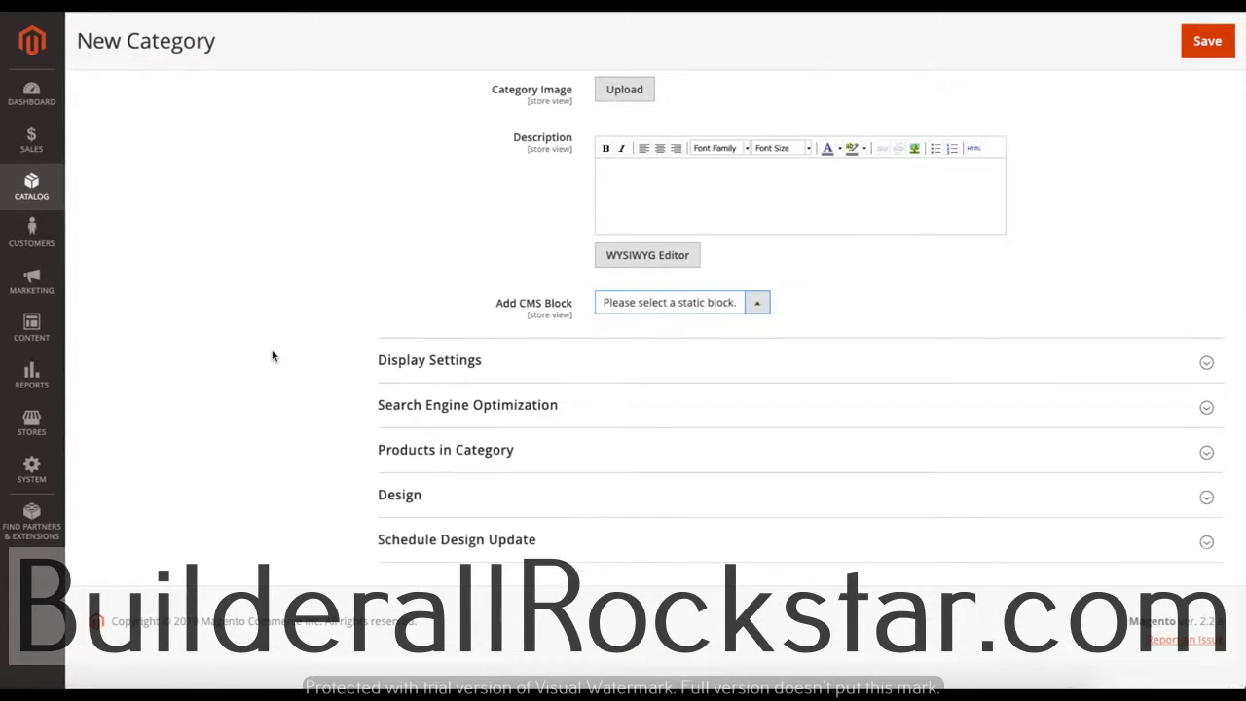
Step: In Display Settings, try the display mode Static block and products, review the CMS blocks again, and restore Products only
{"action": "left_click", "coordinate": [534, 357]}
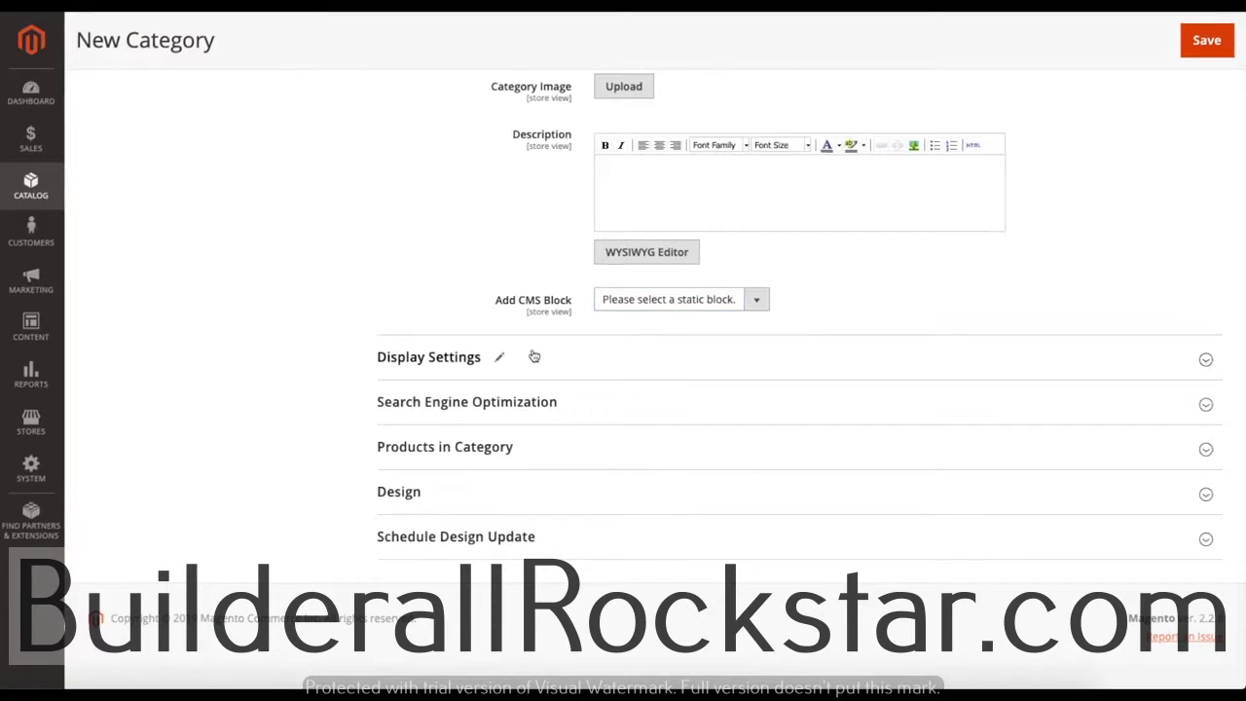
{"action": "left_click", "coordinate": [533, 369]}
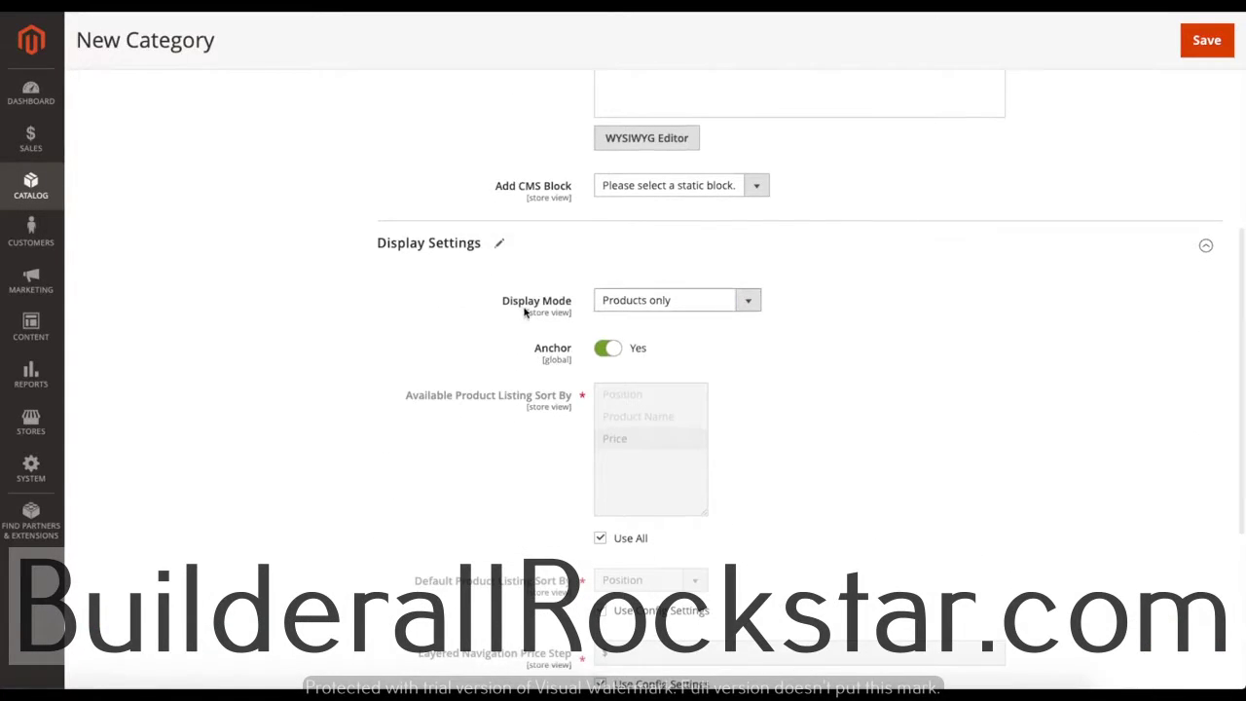
{"action": "left_click", "coordinate": [670, 302]}
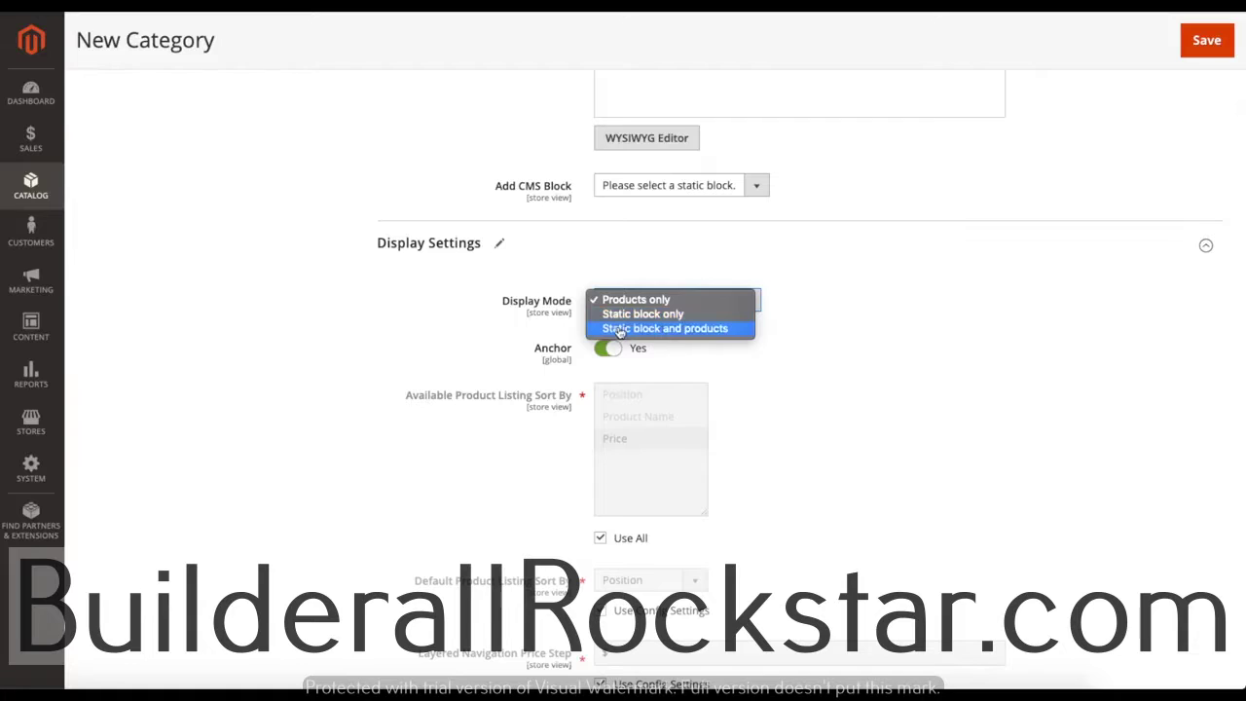
{"action": "left_click", "coordinate": [678, 331]}
{"action": "left_click", "coordinate": [636, 191]}
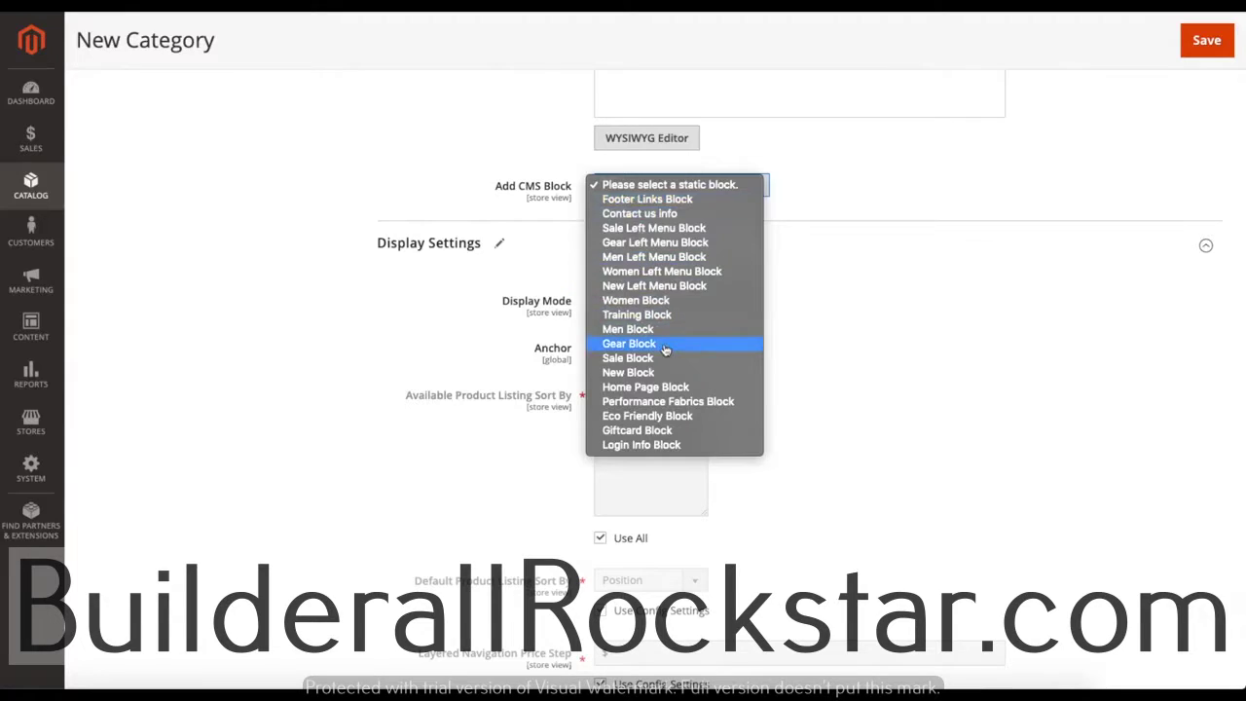
{"action": "left_click", "coordinate": [816, 281]}
{"action": "left_click", "coordinate": [667, 300]}
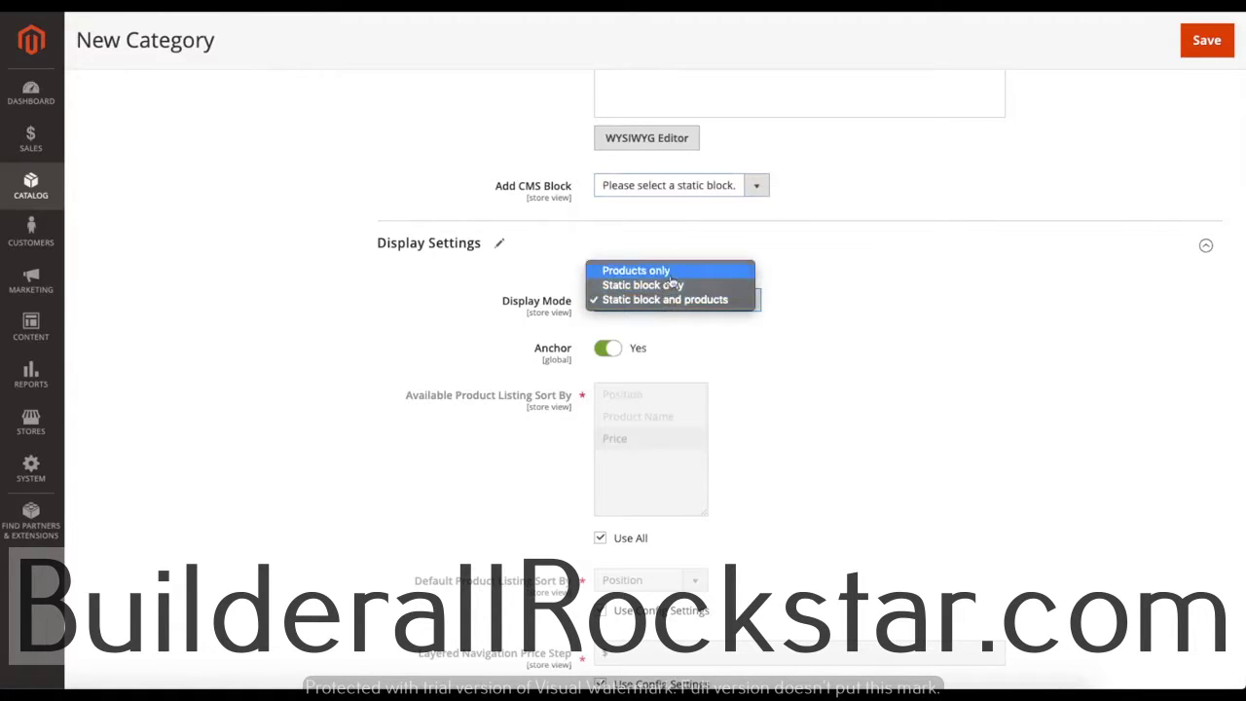
{"action": "left_click", "coordinate": [670, 272]}
Step: Switch Anchor off and back on, and clear and re-enable Use All for Available Product Listing Sort By
{"action": "scroll", "coordinate": [885, 368], "scroll_direction": "down", "scroll_amount": 1}
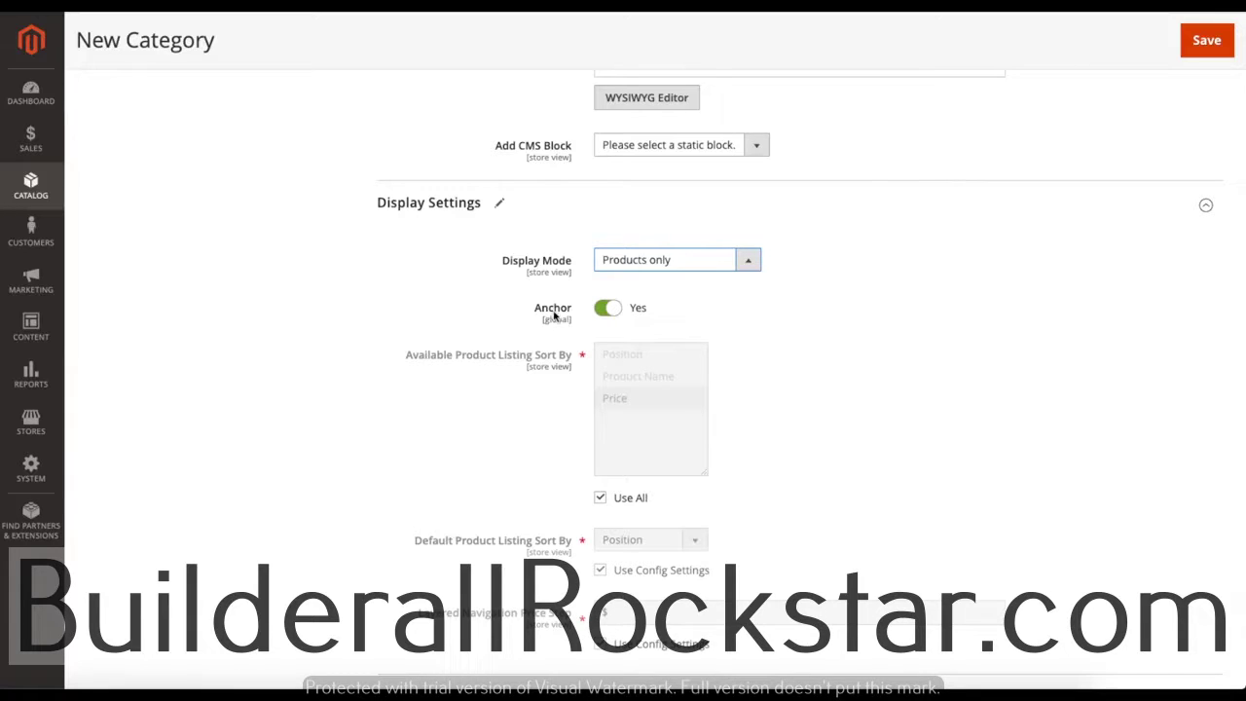
{"action": "left_click", "coordinate": [610, 308]}
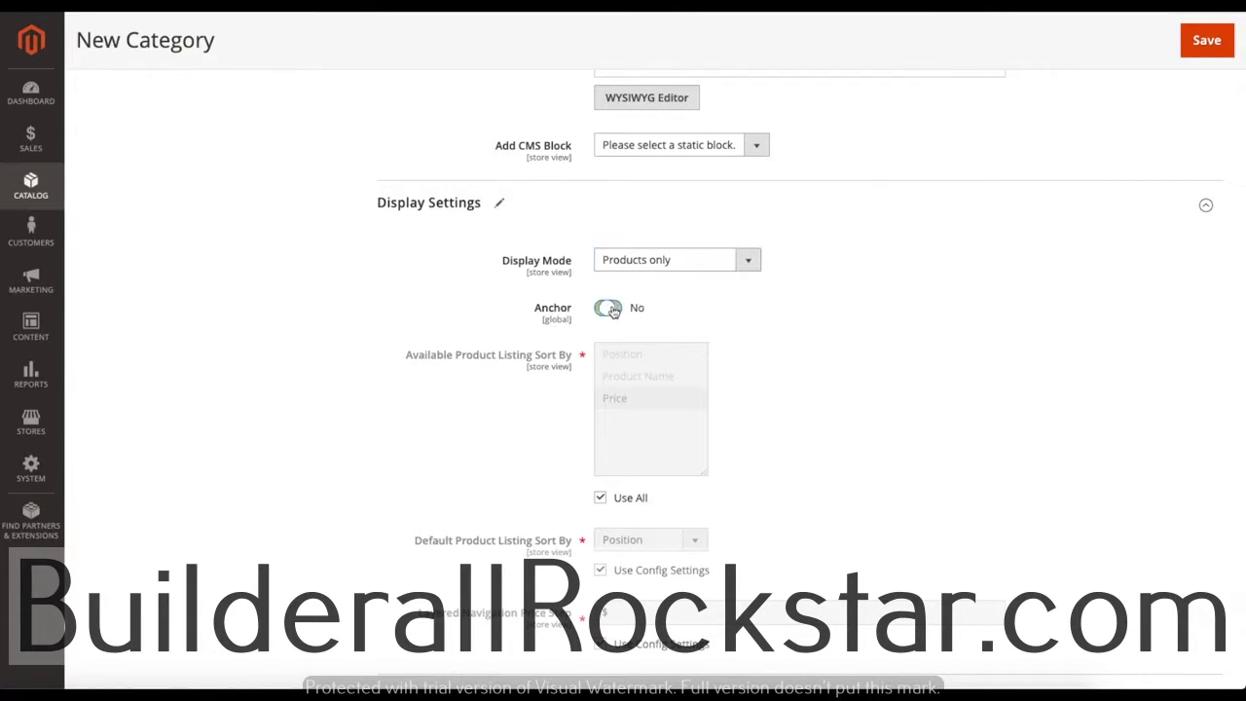
{"action": "left_click", "coordinate": [610, 308]}
{"action": "scroll", "coordinate": [787, 343], "scroll_direction": "down", "scroll_amount": 1}
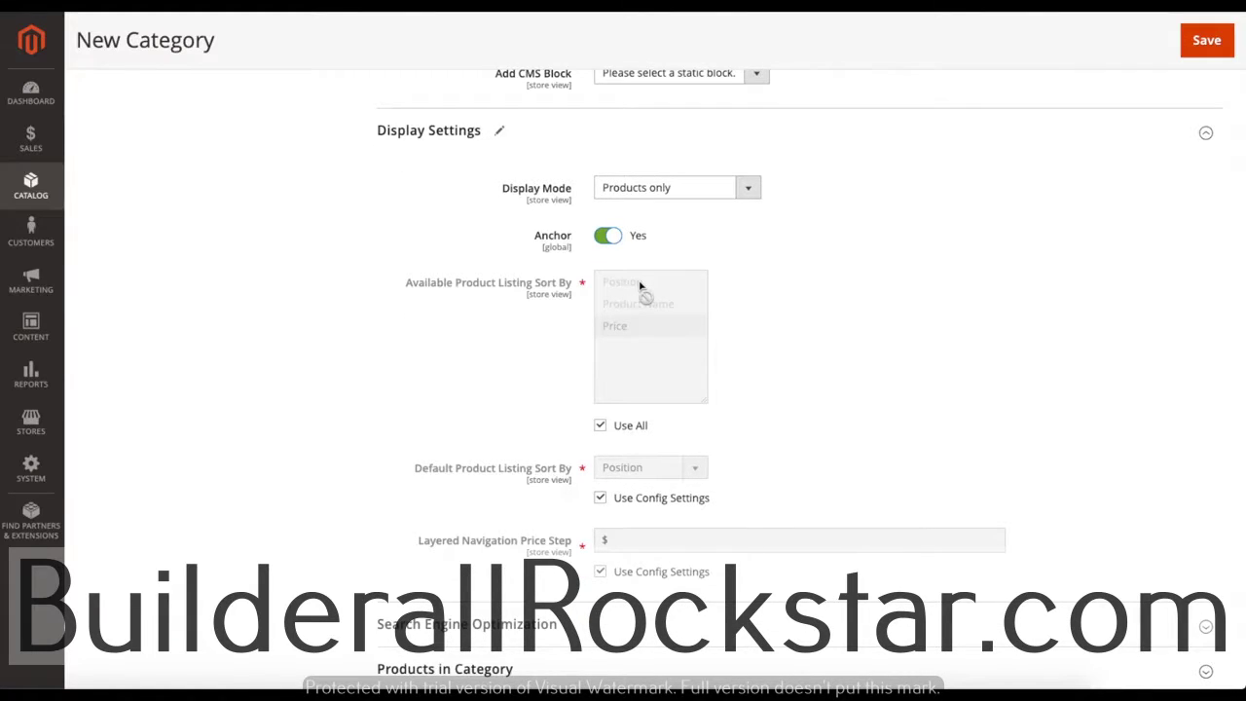
{"action": "left_click", "coordinate": [601, 425]}
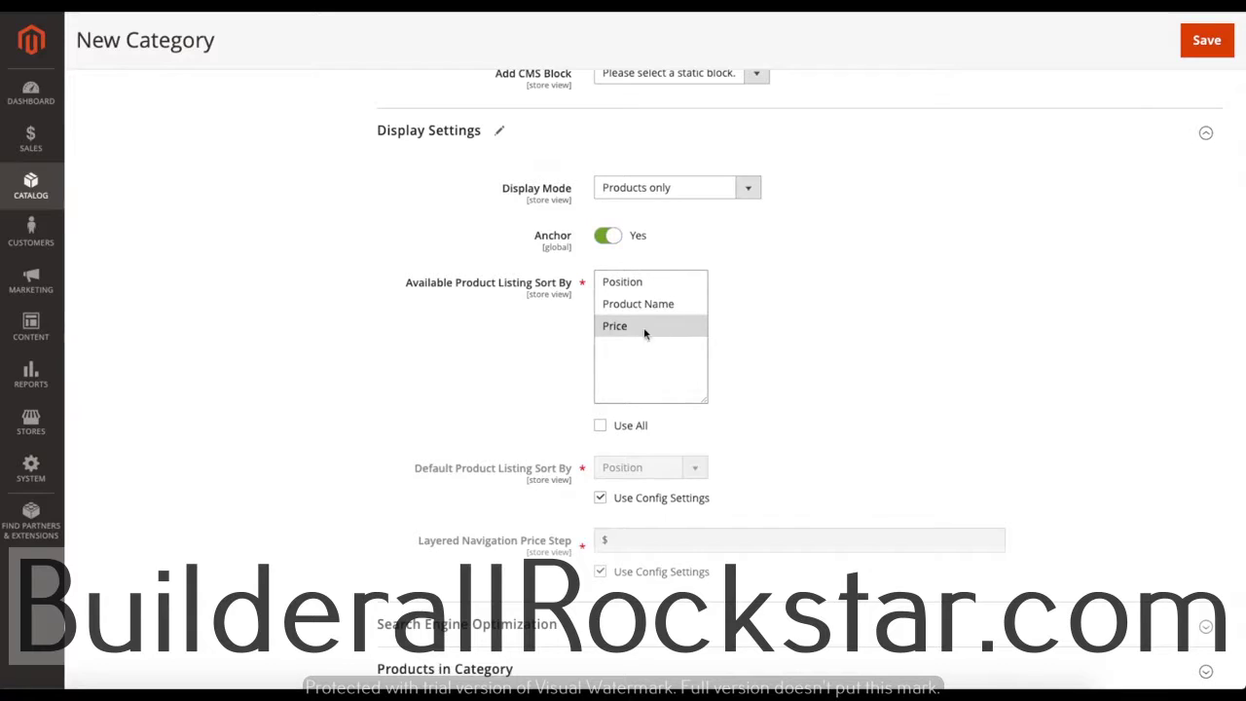
{"action": "left_click", "coordinate": [600, 426]}
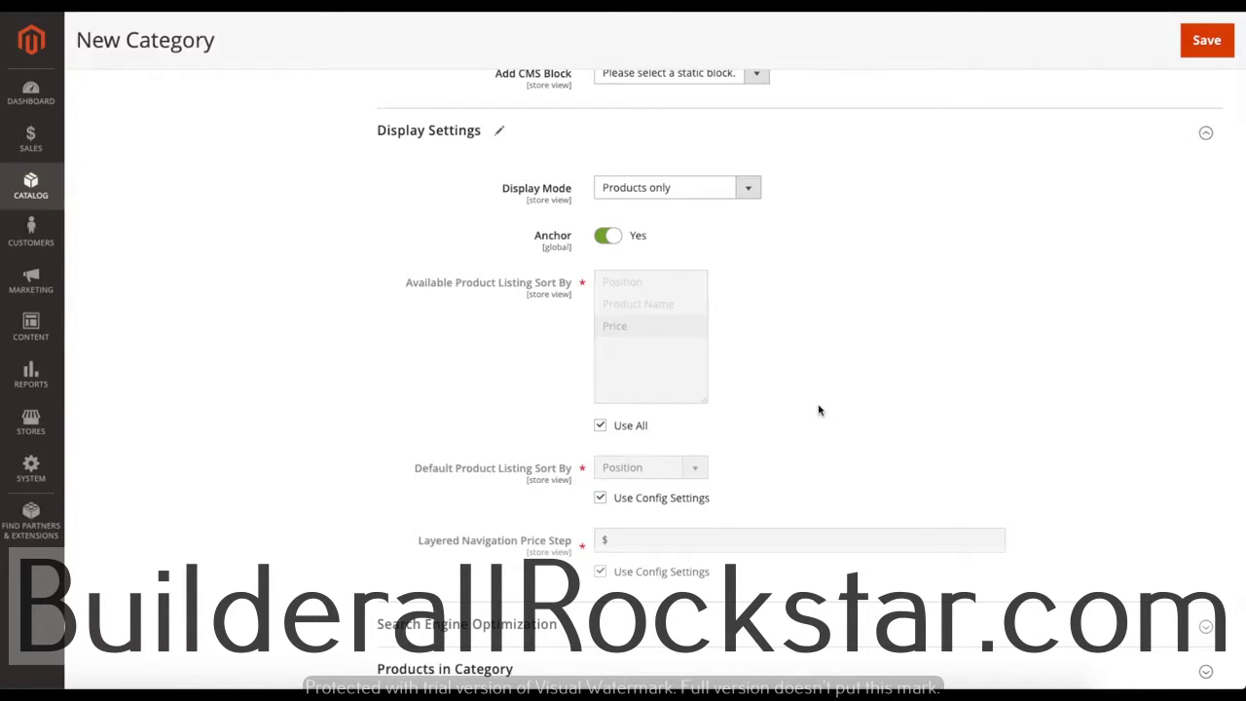
{"action": "scroll", "coordinate": [815, 409], "scroll_direction": "down", "scroll_amount": 2}
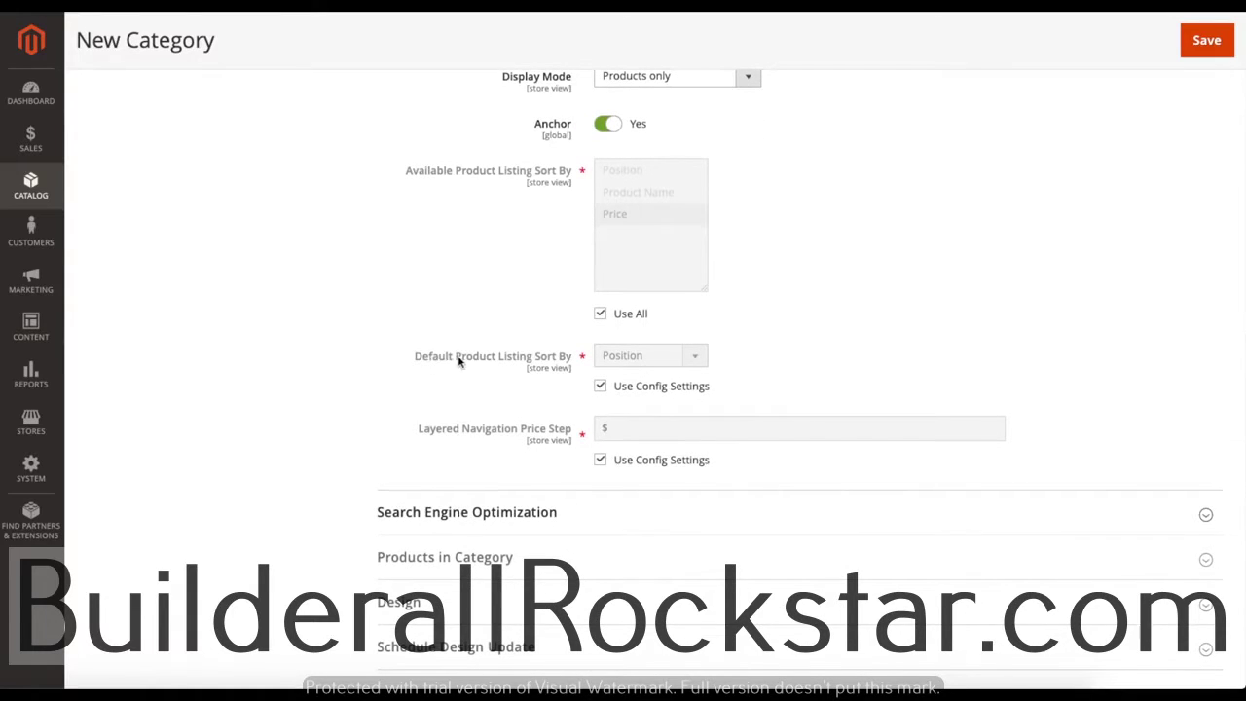
Step: Override Default Product Listing Sort By with Product Name, and turn Use Config Settings back on for it
{"action": "left_click", "coordinate": [599, 386]}
{"action": "left_click", "coordinate": [635, 356]}
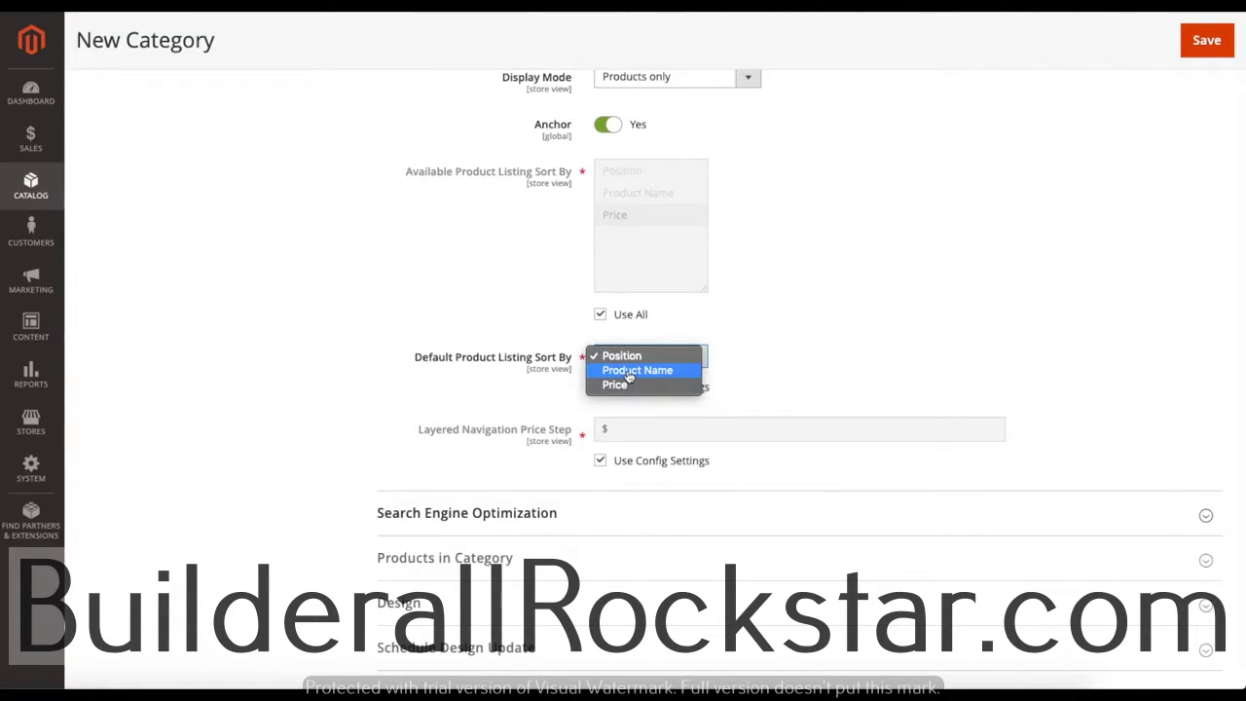
{"action": "left_click", "coordinate": [629, 371]}
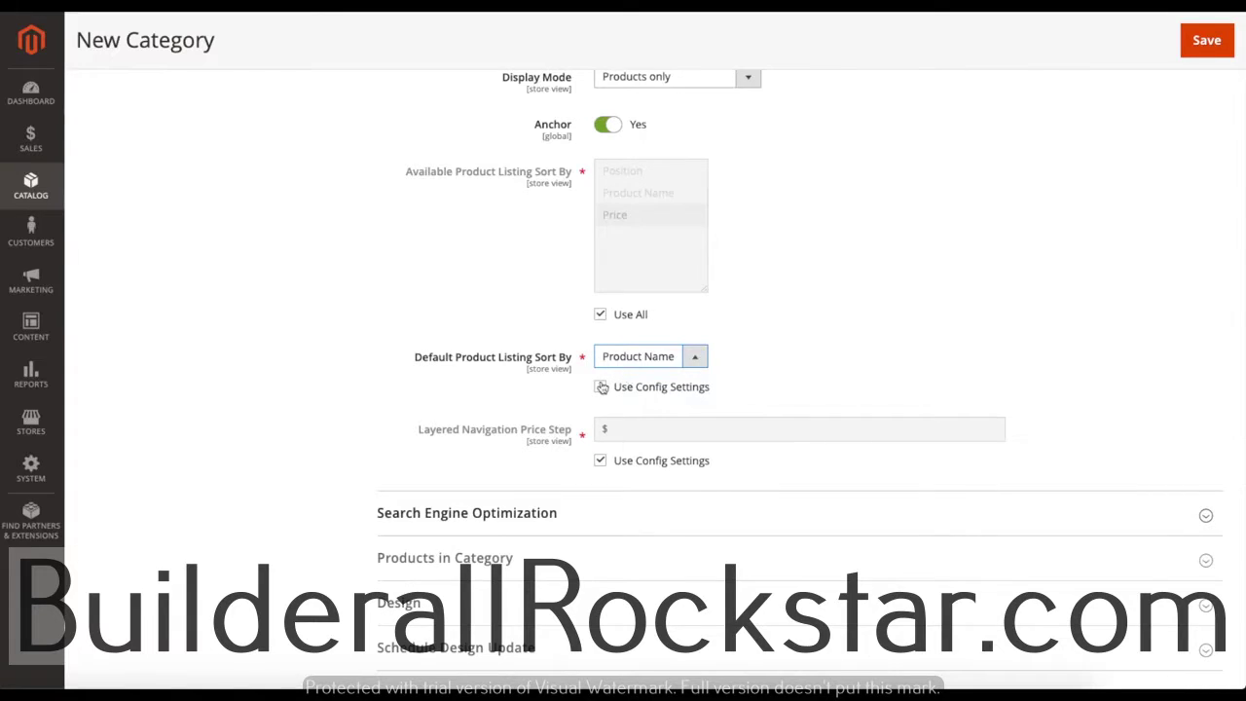
{"action": "left_click", "coordinate": [600, 387]}
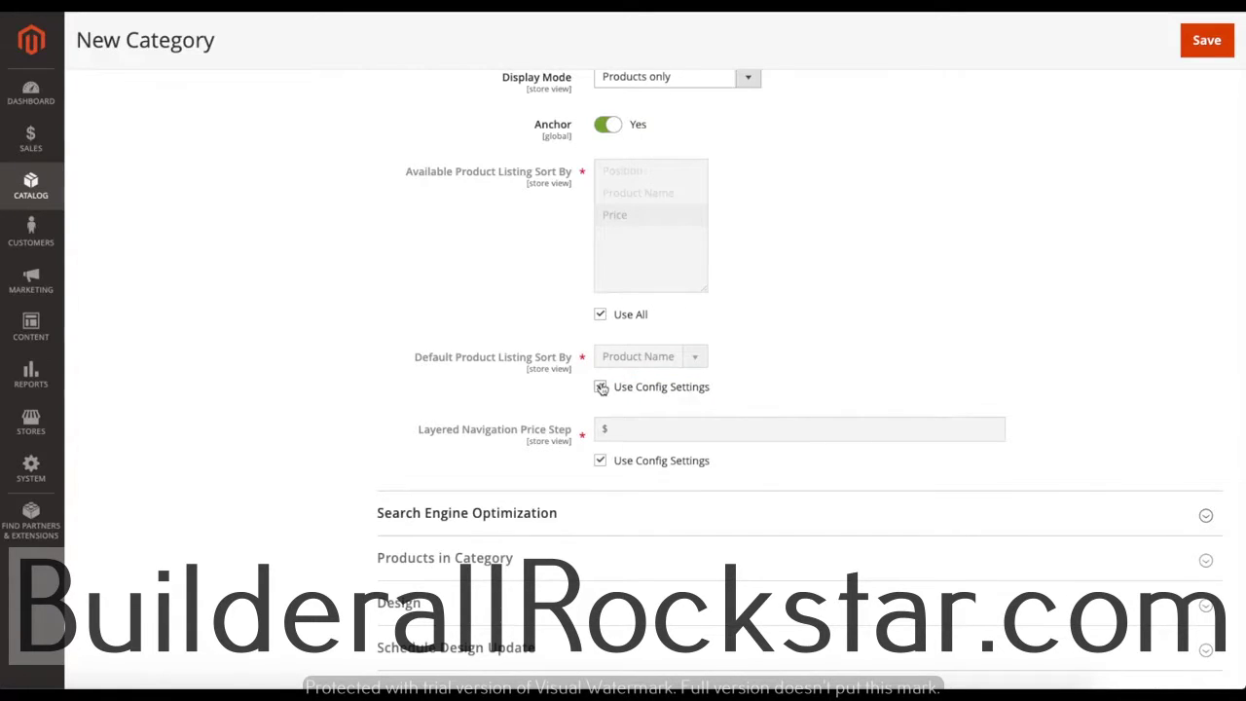
{"action": "scroll", "coordinate": [550, 392], "scroll_direction": "down", "scroll_amount": 1}
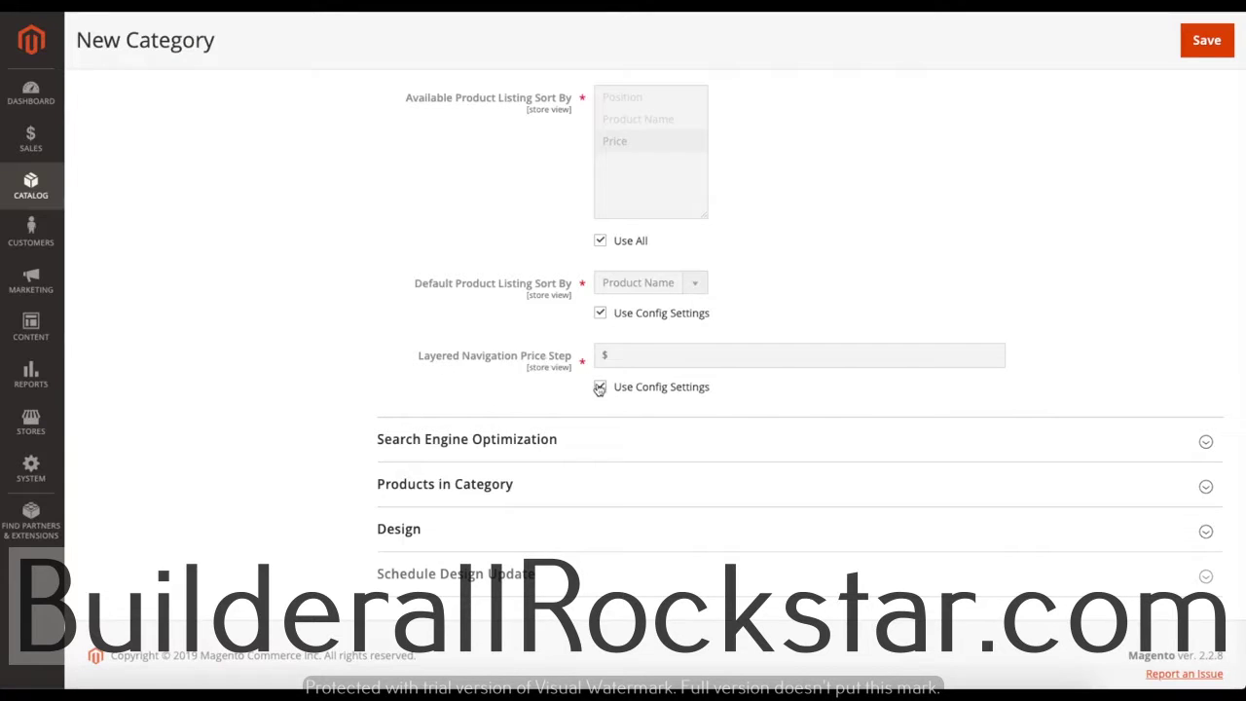
Step: Override the Layered Navigation Price Step with 10, and turn its Use Config Settings back on
{"action": "scroll", "coordinate": [545, 328], "scroll_direction": "up", "scroll_amount": 1}
{"action": "left_click", "coordinate": [599, 495]}
{"action": "left_click", "coordinate": [624, 462]}
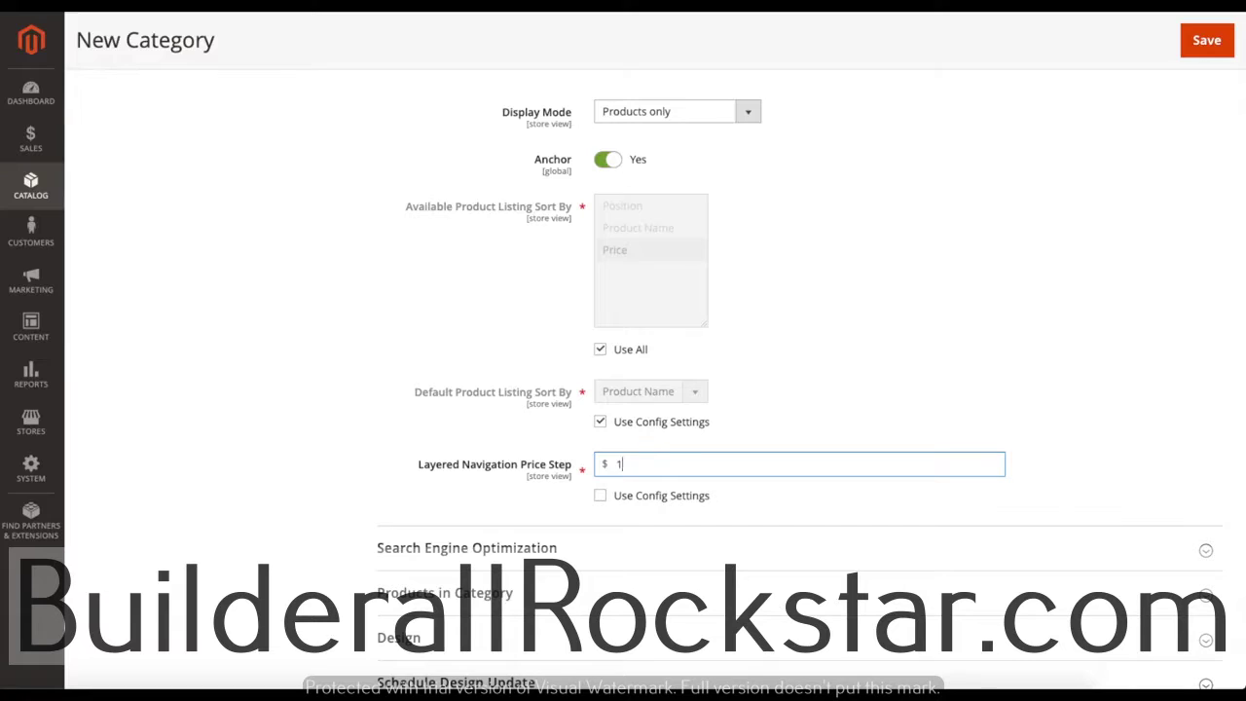
{"action": "left_click", "coordinate": [770, 433]}
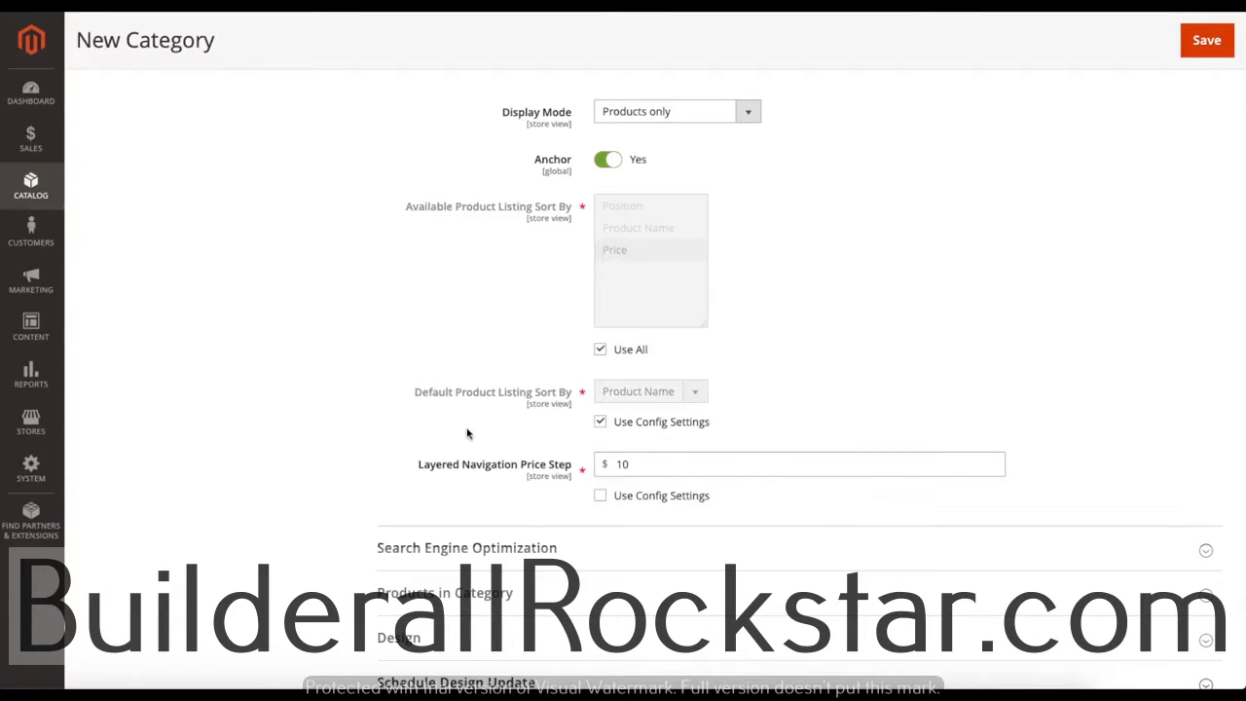
{"action": "scroll", "coordinate": [793, 440], "scroll_direction": "down", "scroll_amount": 2}
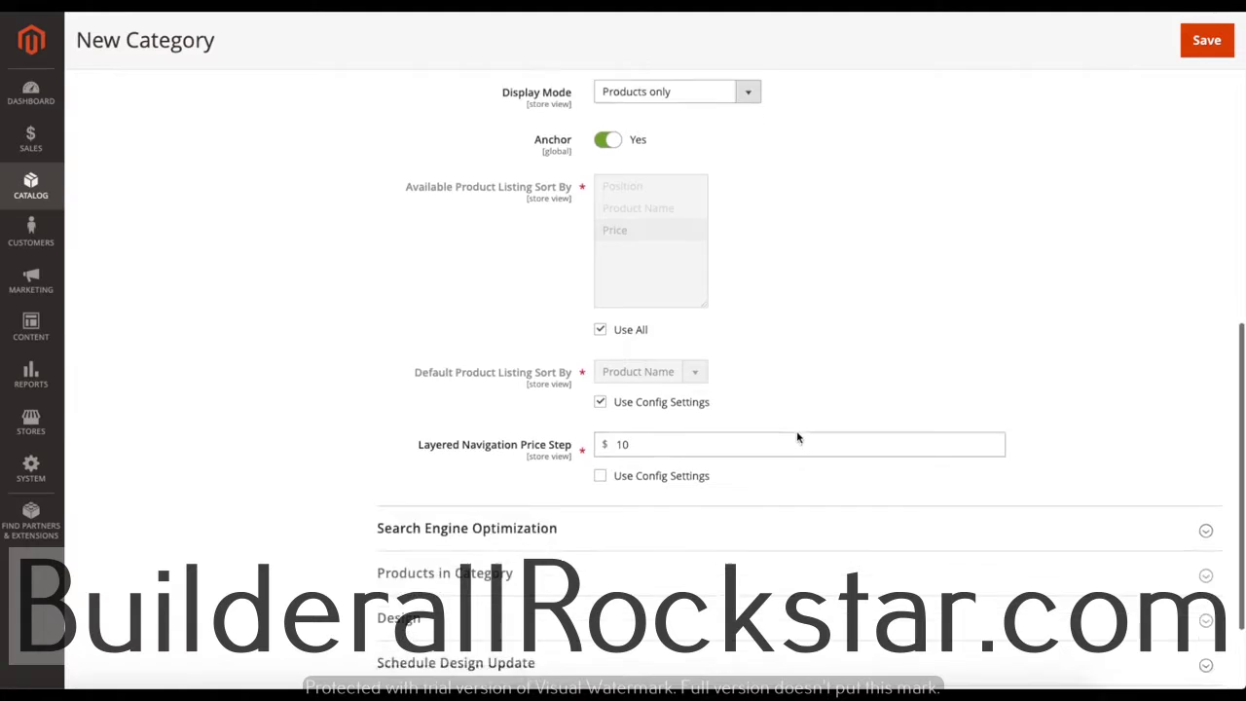
{"action": "left_click", "coordinate": [601, 379]}
{"action": "scroll", "coordinate": [537, 370], "scroll_direction": "down", "scroll_amount": 1}
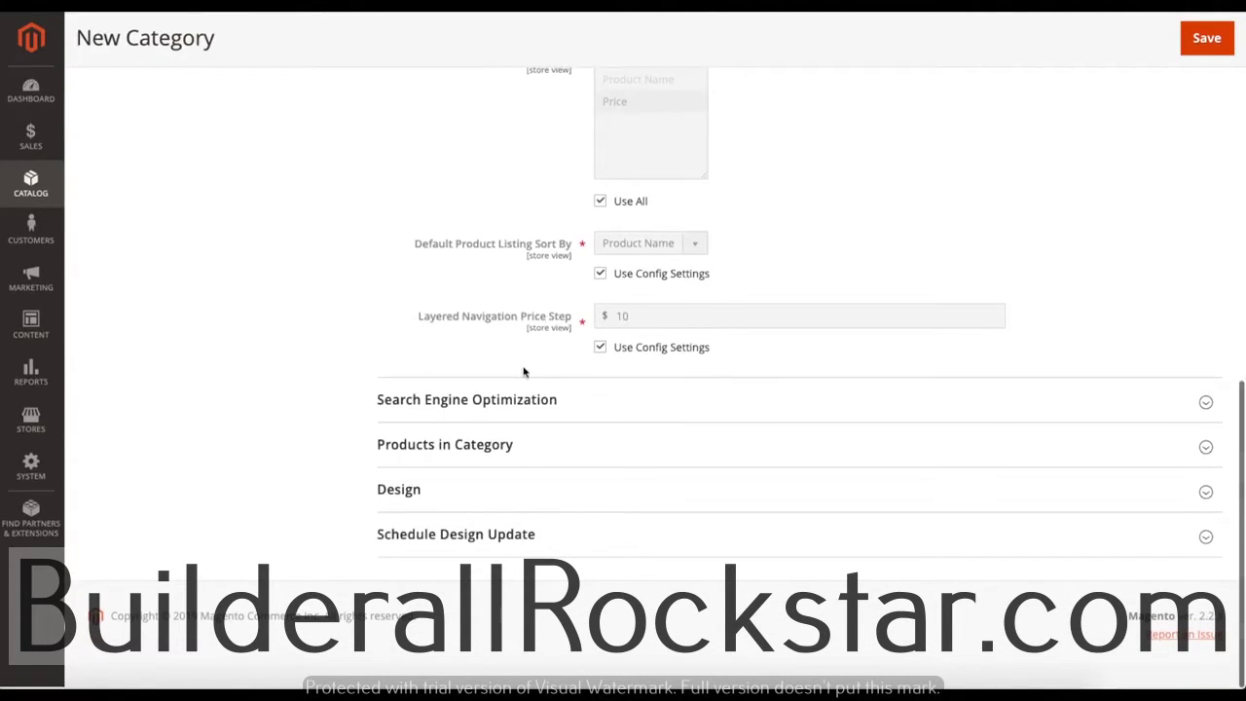
Step: Examine the Search Engine Optimization fields for URL key, meta title, keywords and description without filling them in, and collapse the section
{"action": "left_click", "coordinate": [519, 394]}
{"action": "scroll", "coordinate": [466, 407], "scroll_direction": "down", "scroll_amount": 3}
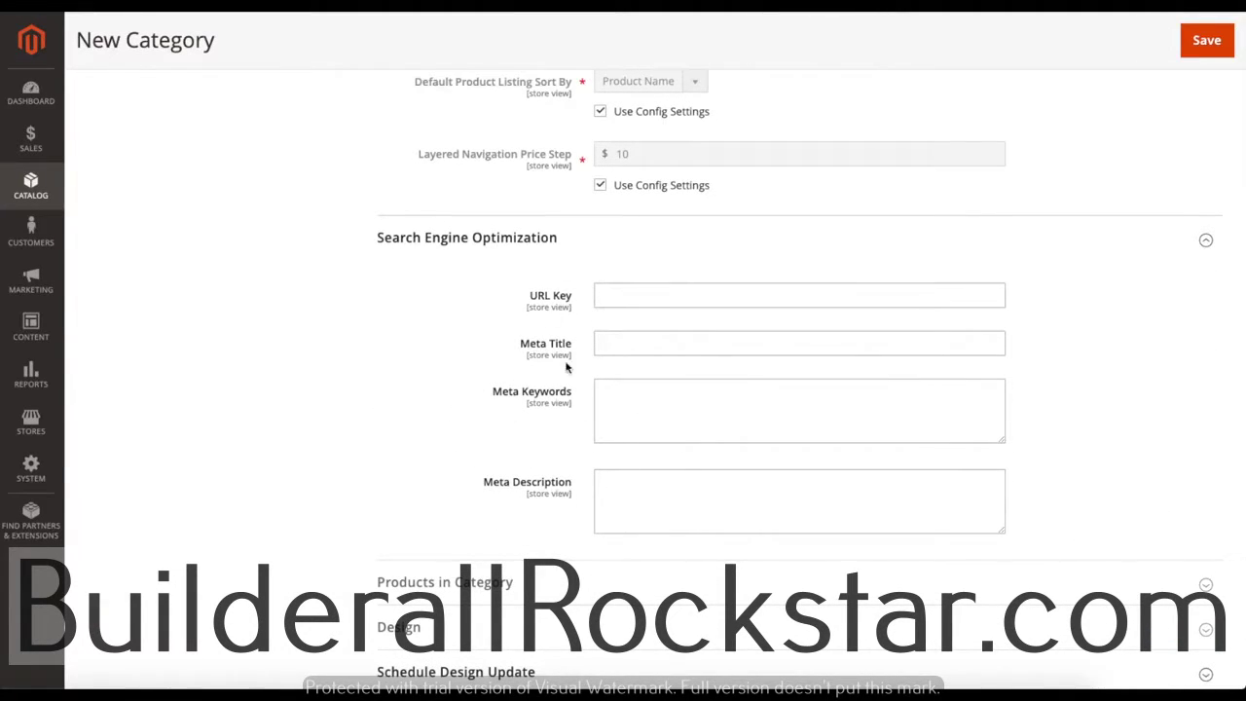
{"action": "left_click", "coordinate": [616, 295]}
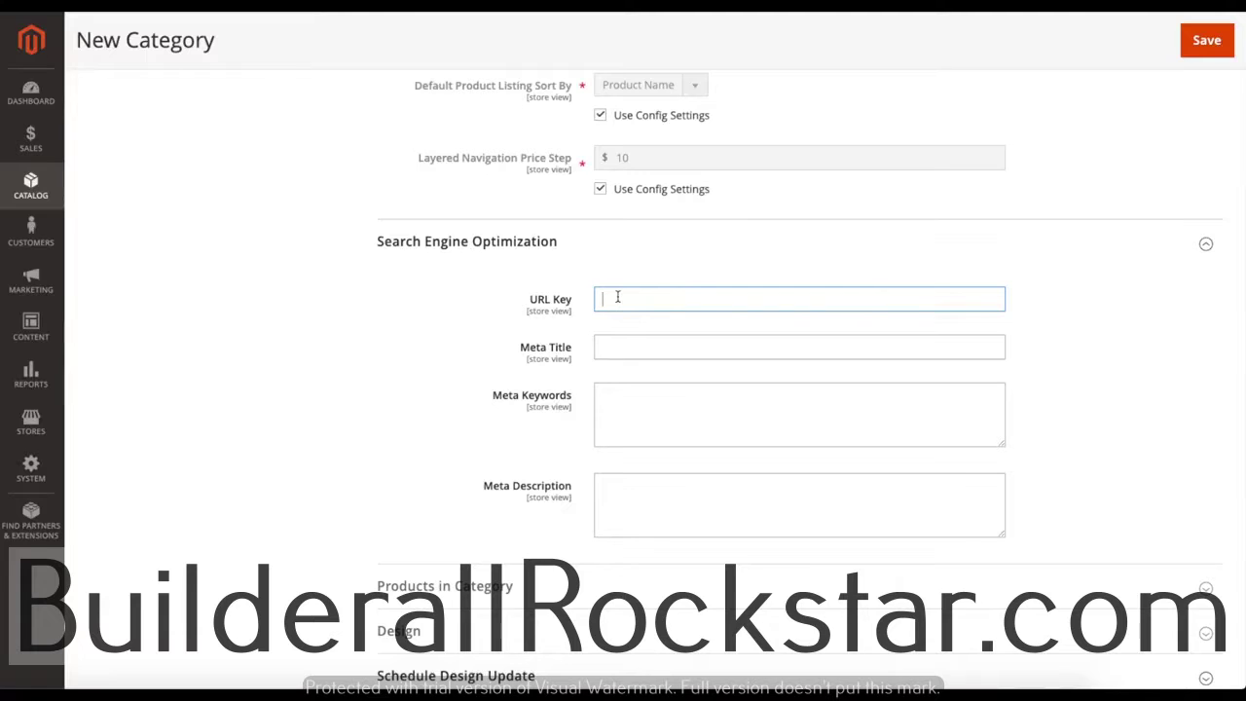
{"action": "left_click", "coordinate": [601, 348]}
{"action": "left_click", "coordinate": [609, 385]}
{"action": "scroll", "coordinate": [623, 399], "scroll_direction": "down", "scroll_amount": 1}
{"action": "left_click", "coordinate": [628, 410]}
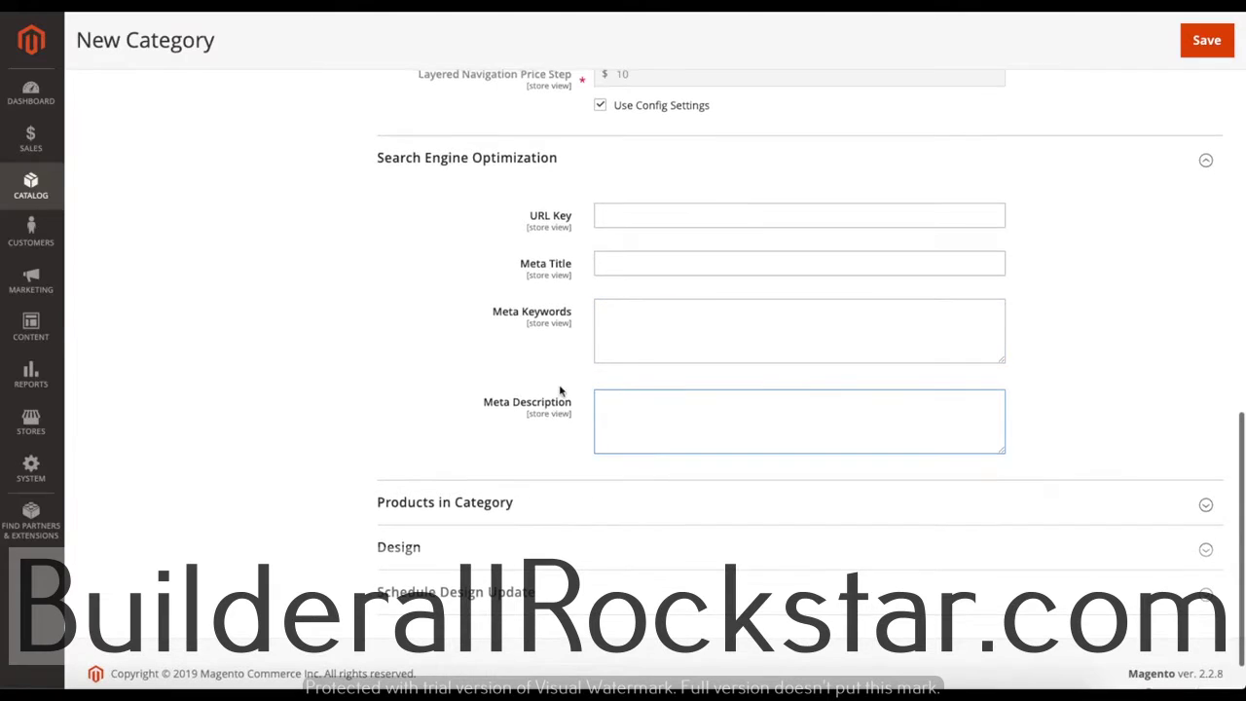
{"action": "scroll", "coordinate": [558, 389], "scroll_direction": "down", "scroll_amount": 1}
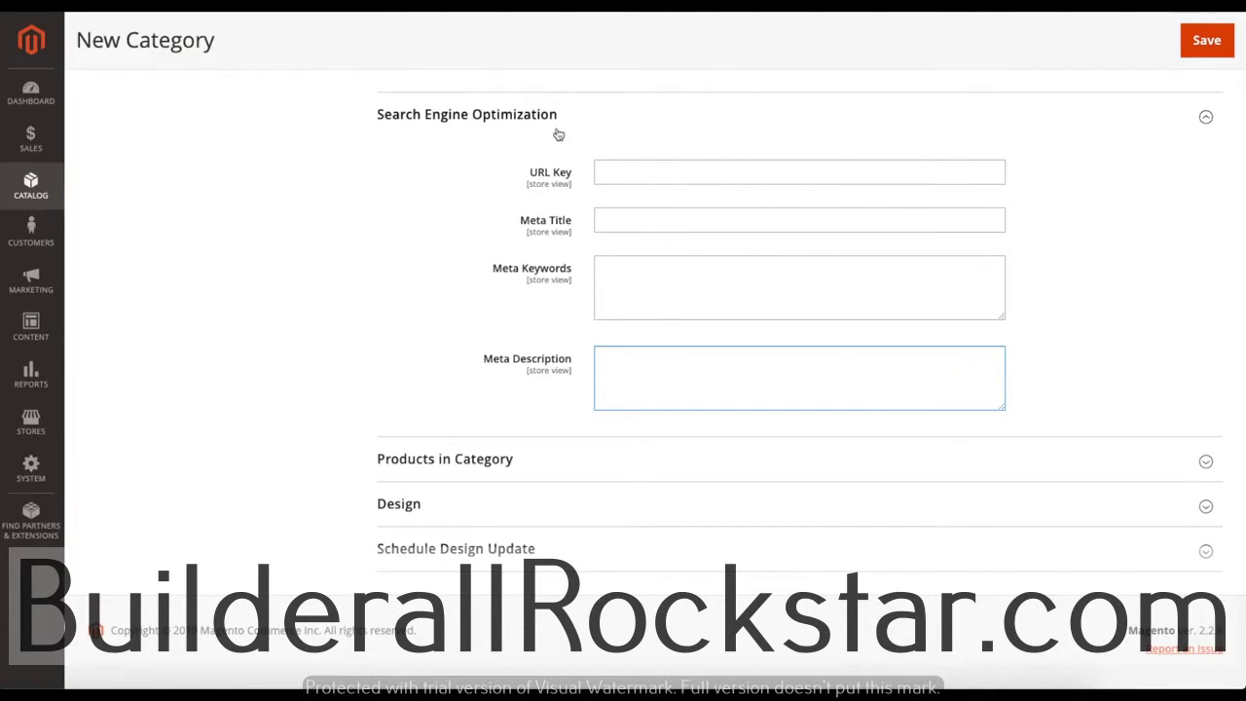
{"action": "left_click", "coordinate": [626, 128]}
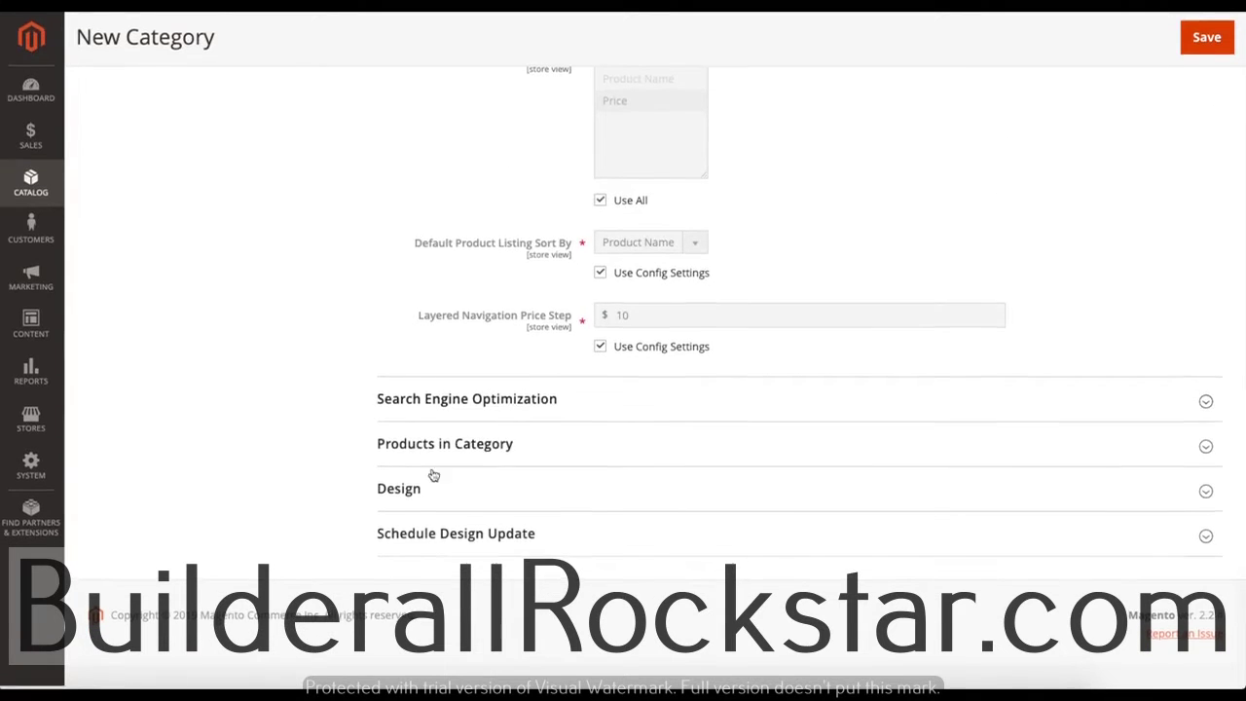
Step: In Products in Category, select Tutorial2, Tutorial2-Brown, Tutorial2-Blue, Tutorial2-Black and Tutorial, review the product list, and collapse the section
{"action": "left_click", "coordinate": [511, 453]}
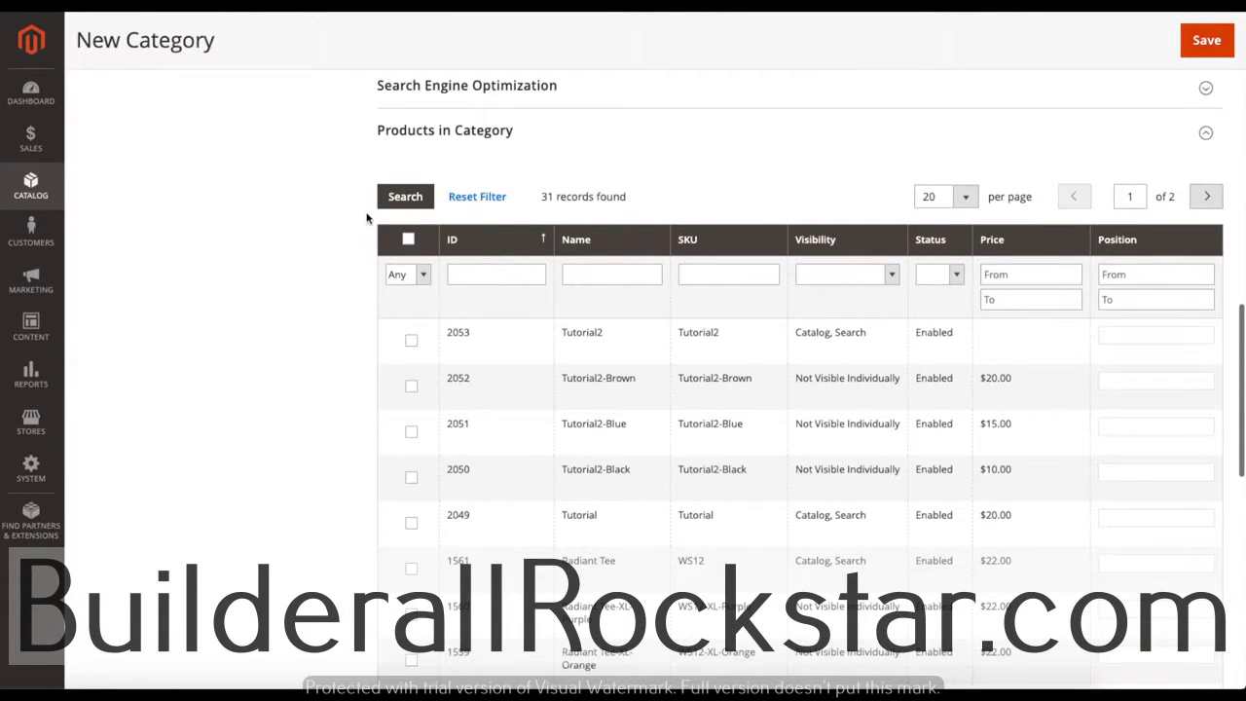
{"action": "scroll", "coordinate": [348, 298], "scroll_direction": "down", "scroll_amount": 1}
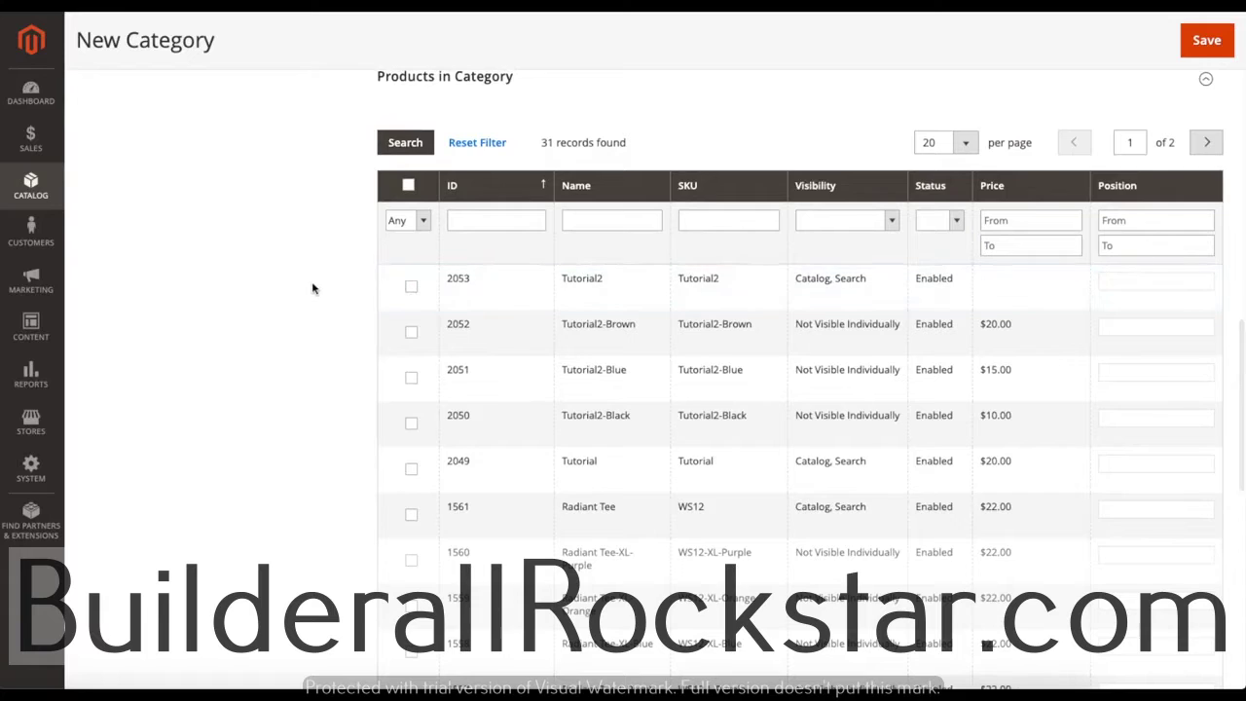
{"action": "scroll", "coordinate": [311, 287], "scroll_direction": "up", "scroll_amount": 1}
{"action": "scroll", "coordinate": [311, 288], "scroll_direction": "down", "scroll_amount": 1}
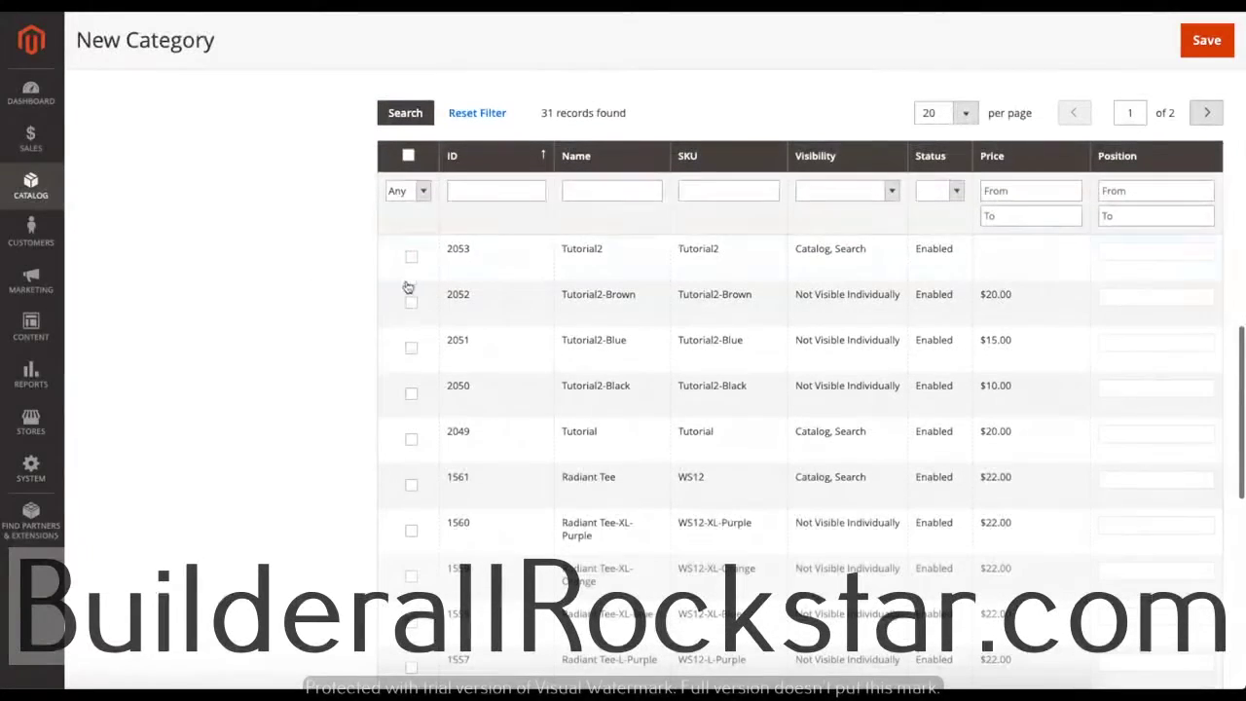
{"action": "left_click", "coordinate": [411, 257]}
{"action": "scroll", "coordinate": [262, 303], "scroll_direction": "down", "scroll_amount": 1}
{"action": "left_click", "coordinate": [411, 260]}
{"action": "left_click", "coordinate": [410, 307]}
{"action": "left_click", "coordinate": [411, 351]}
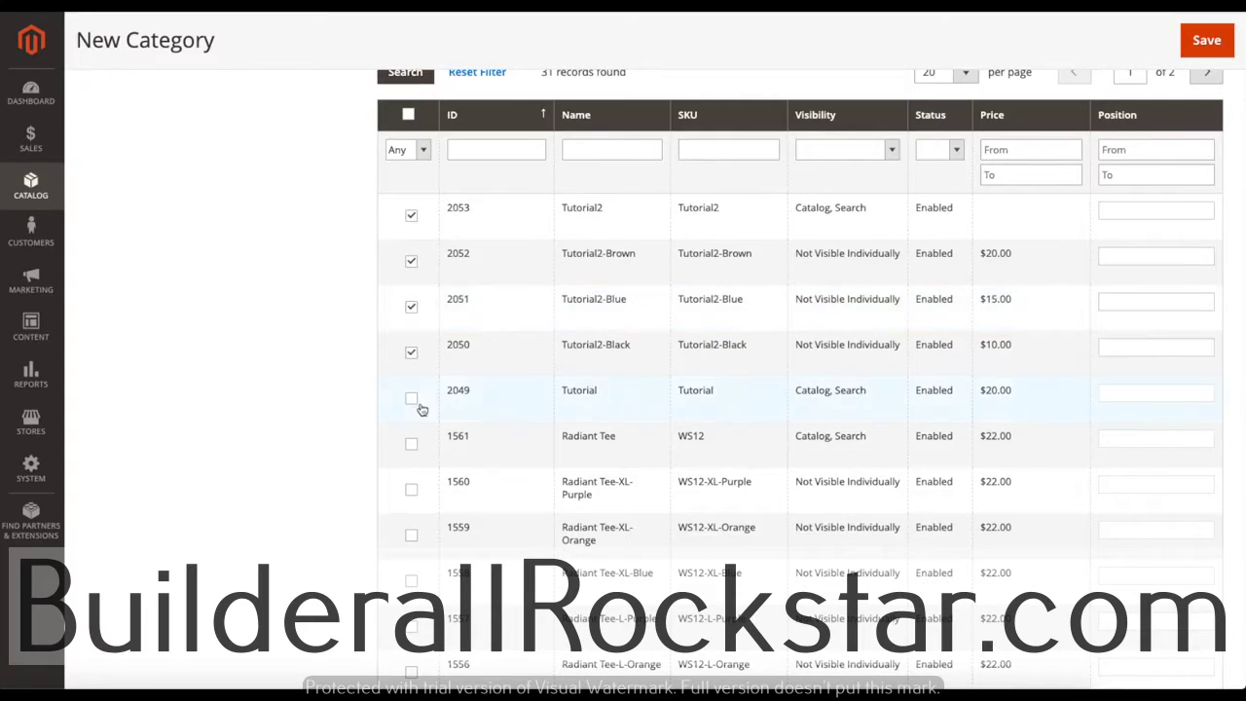
{"action": "left_click", "coordinate": [412, 401]}
{"action": "scroll", "coordinate": [311, 322], "scroll_direction": "down", "scroll_amount": 1}
{"action": "scroll", "coordinate": [311, 322], "scroll_direction": "up", "scroll_amount": 4}
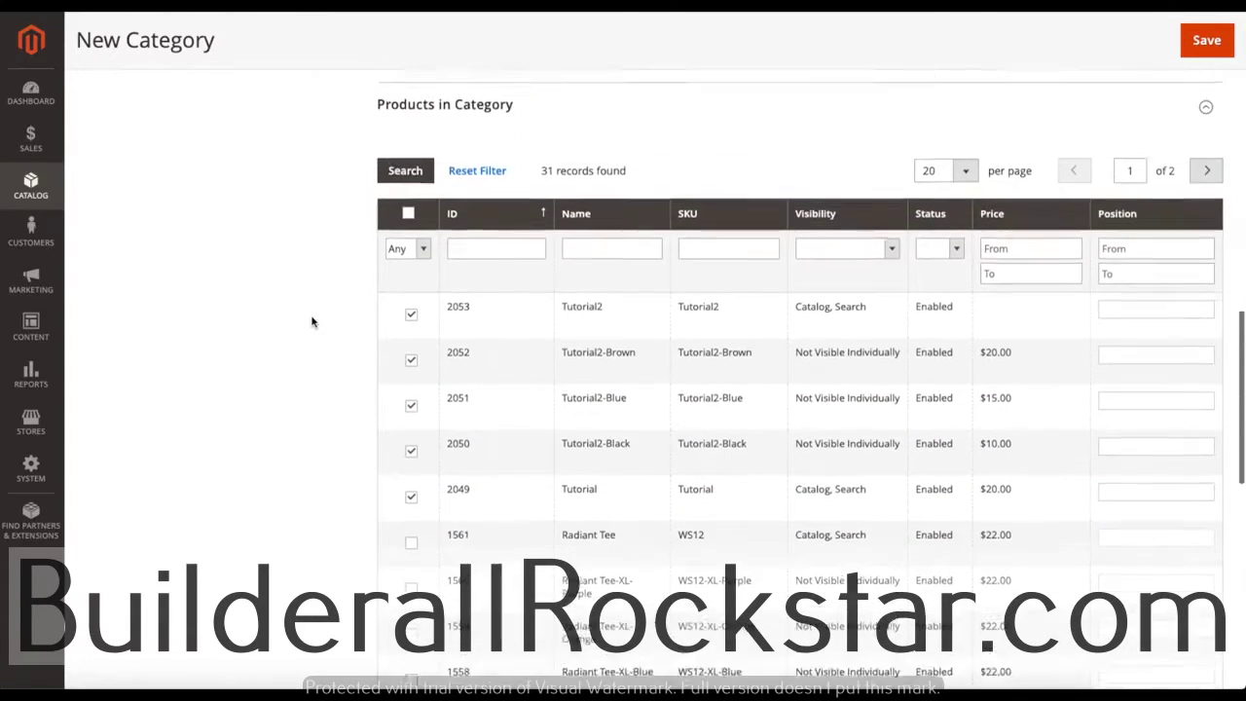
{"action": "scroll", "coordinate": [311, 322], "scroll_direction": "down", "scroll_amount": 8}
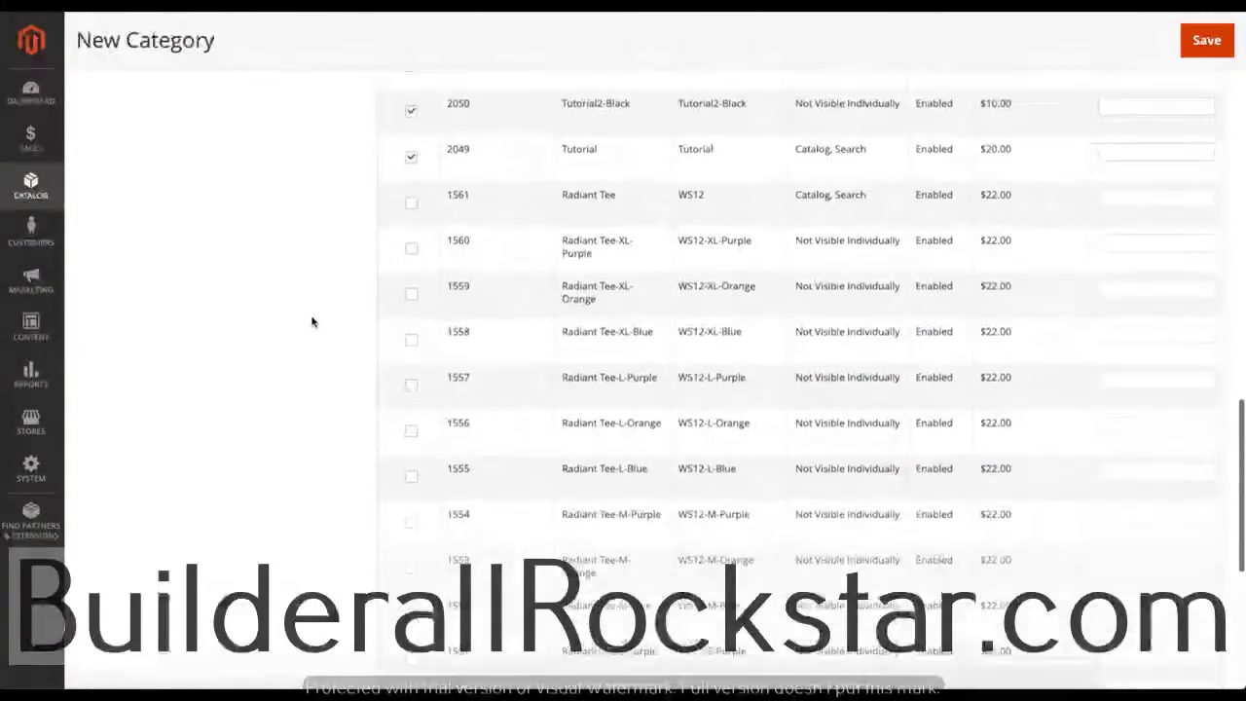
{"action": "scroll", "coordinate": [311, 322], "scroll_direction": "up", "scroll_amount": 7}
{"action": "scroll", "coordinate": [517, 279], "scroll_direction": "up", "scroll_amount": 2}
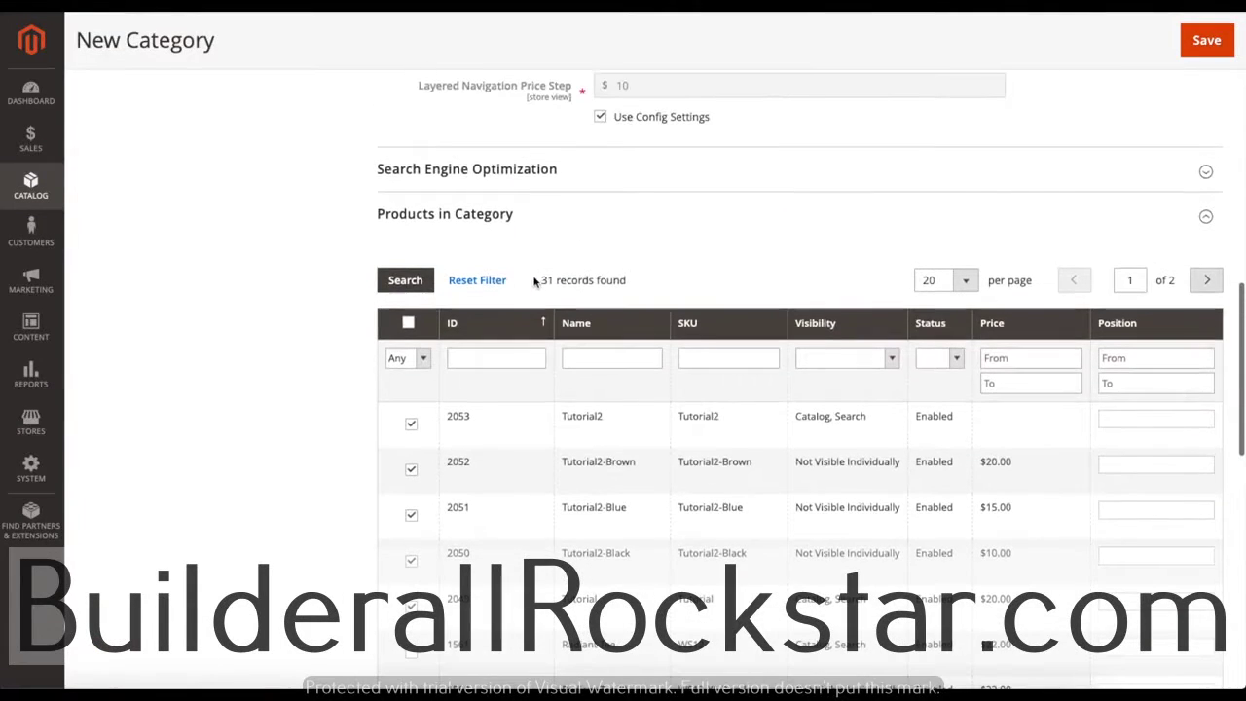
{"action": "left_click", "coordinate": [554, 223]}
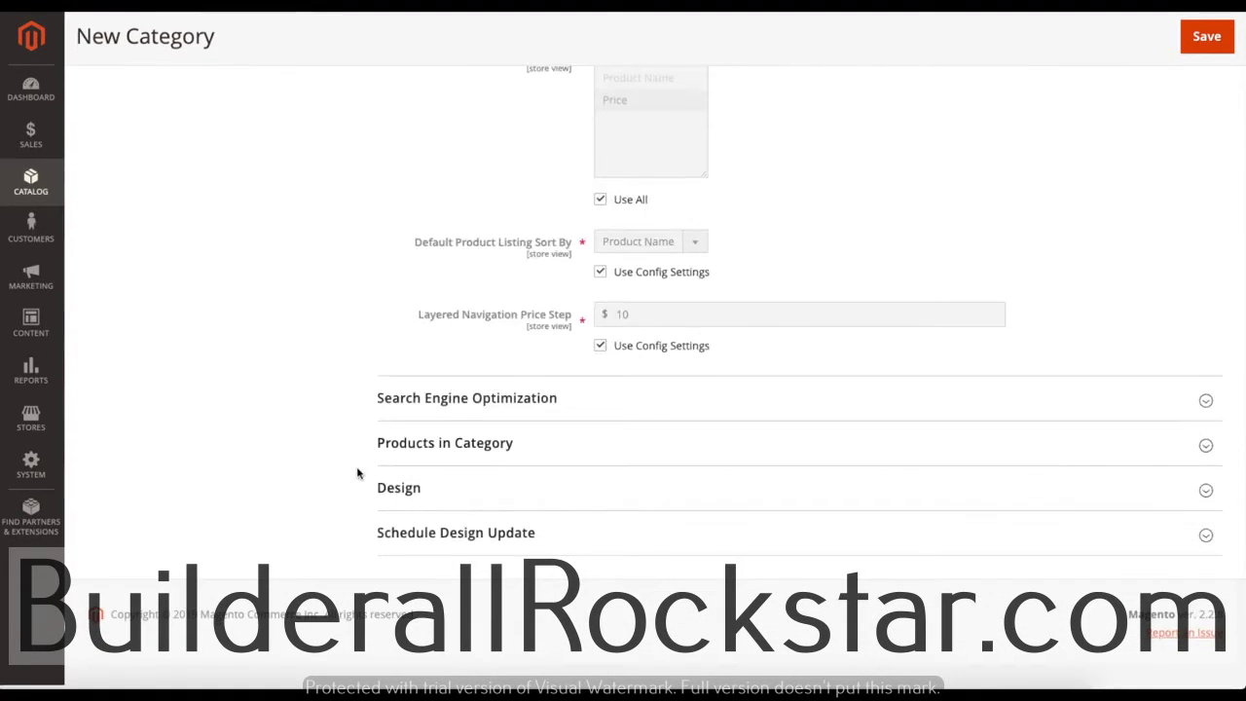
Step: Review the category's Design section, checking the Theme and Layout options without changing them, and collapse it
{"action": "left_click", "coordinate": [464, 494]}
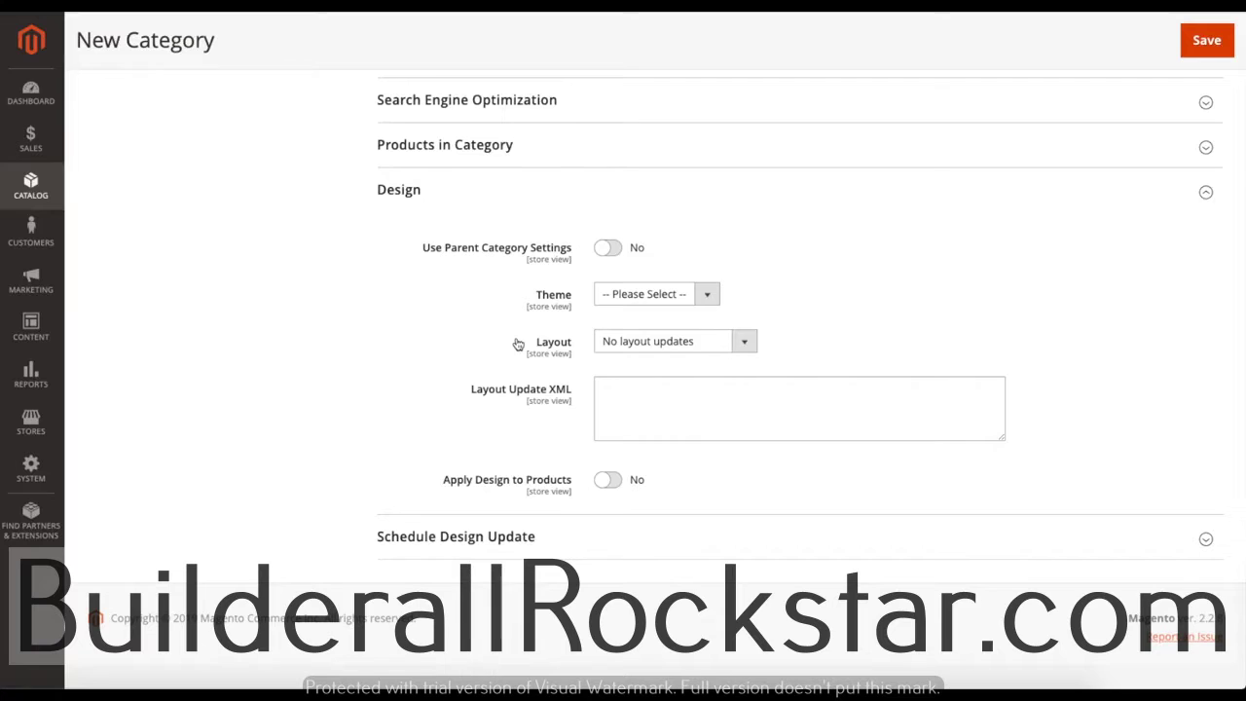
{"action": "left_click", "coordinate": [618, 295]}
{"action": "left_click", "coordinate": [638, 296]}
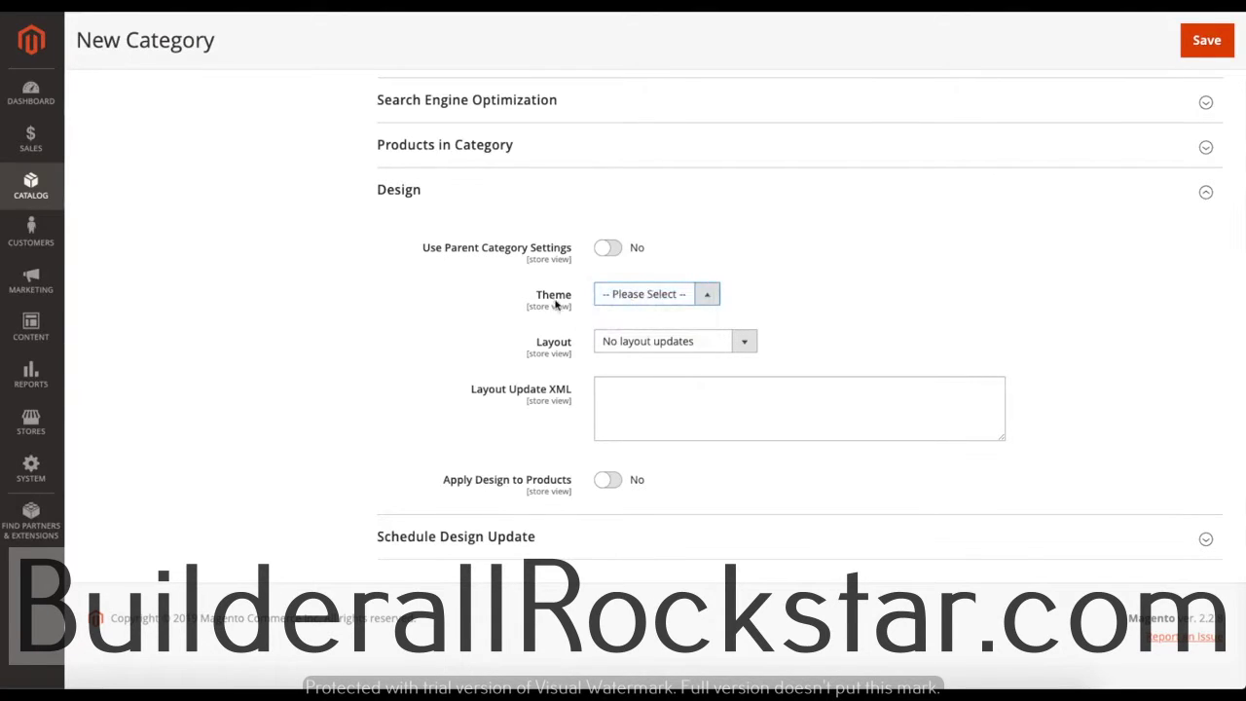
{"action": "left_click", "coordinate": [633, 341]}
{"action": "left_click", "coordinate": [649, 340]}
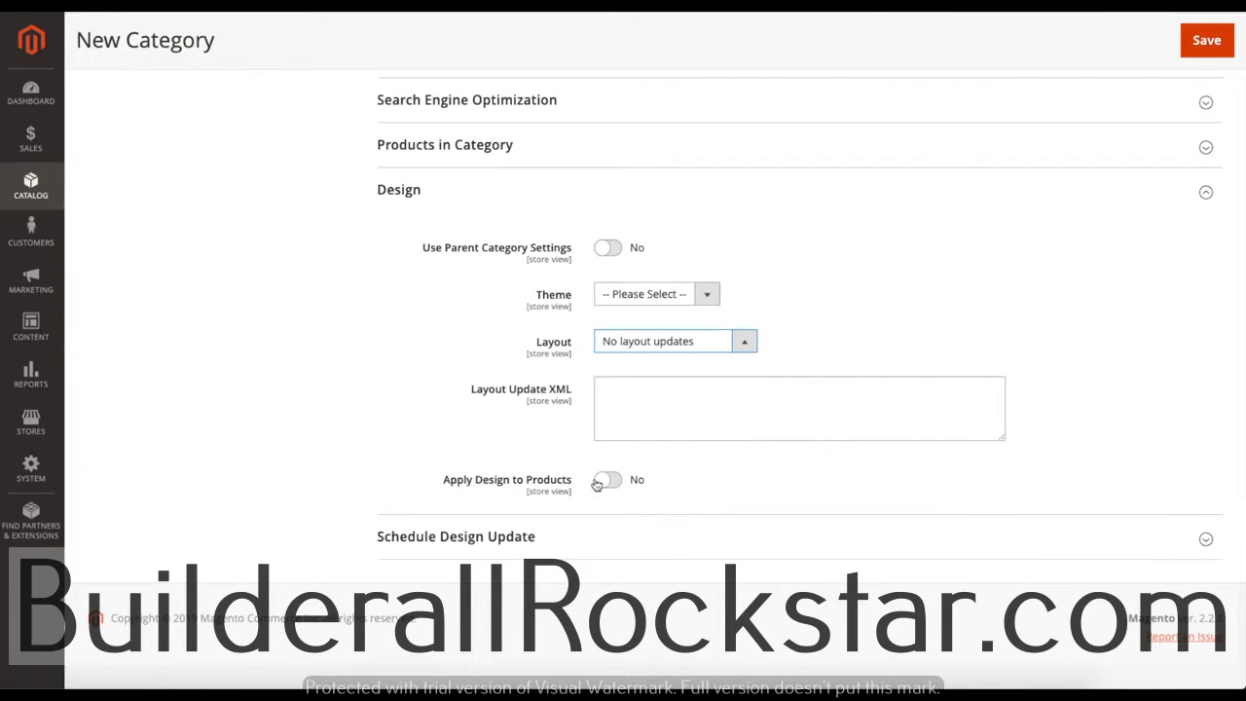
{"action": "left_click", "coordinate": [464, 198]}
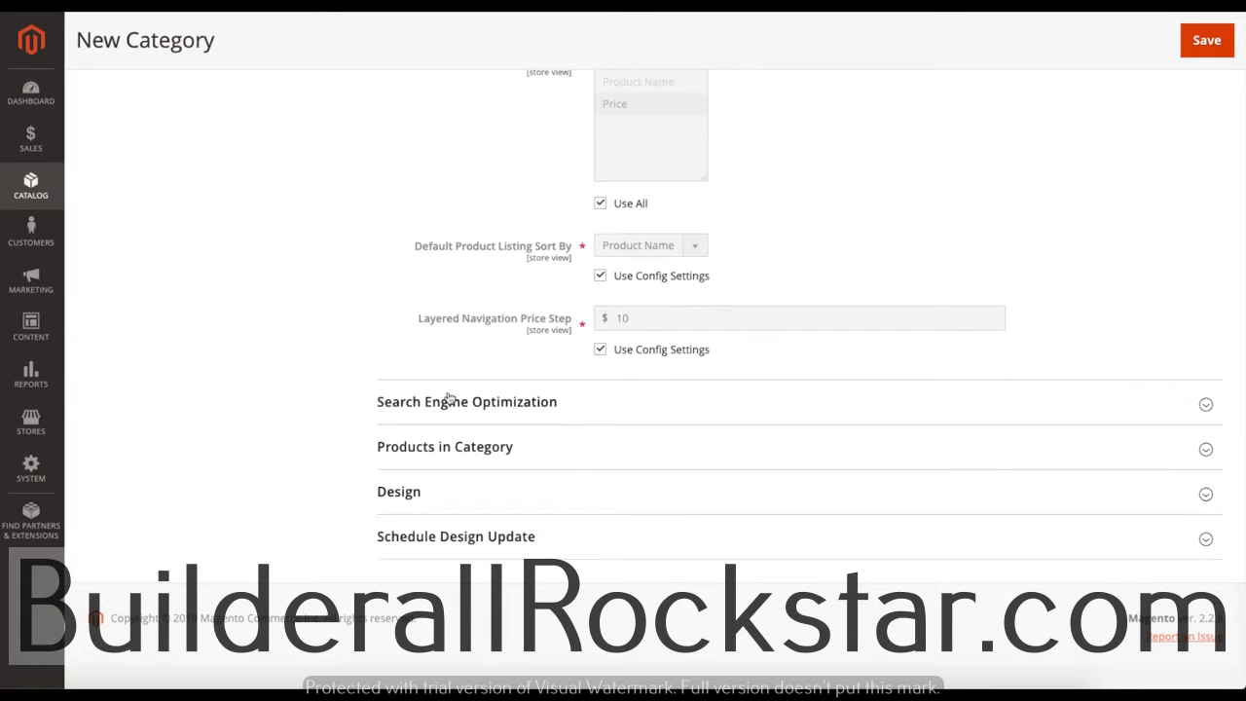
Step: Look at the date range in Schedule Design Update and save the new Tutorial category
{"action": "left_click", "coordinate": [546, 538]}
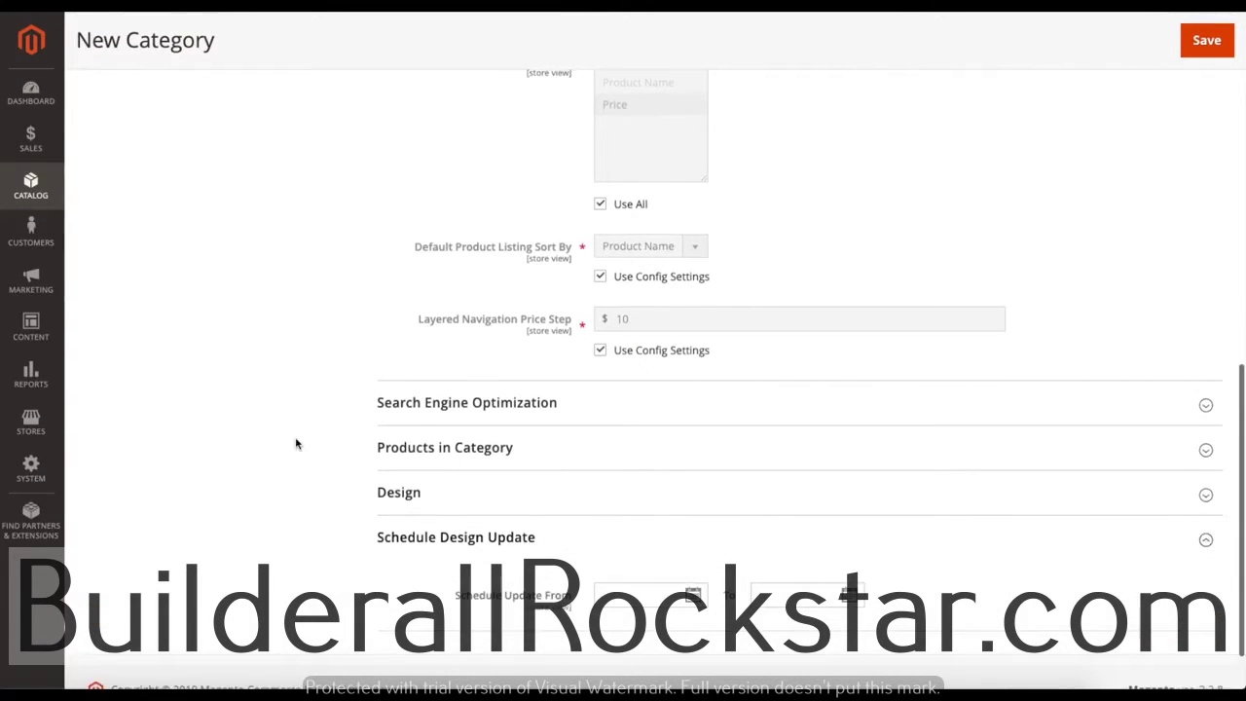
{"action": "scroll", "coordinate": [298, 445], "scroll_direction": "down", "scroll_amount": 1}
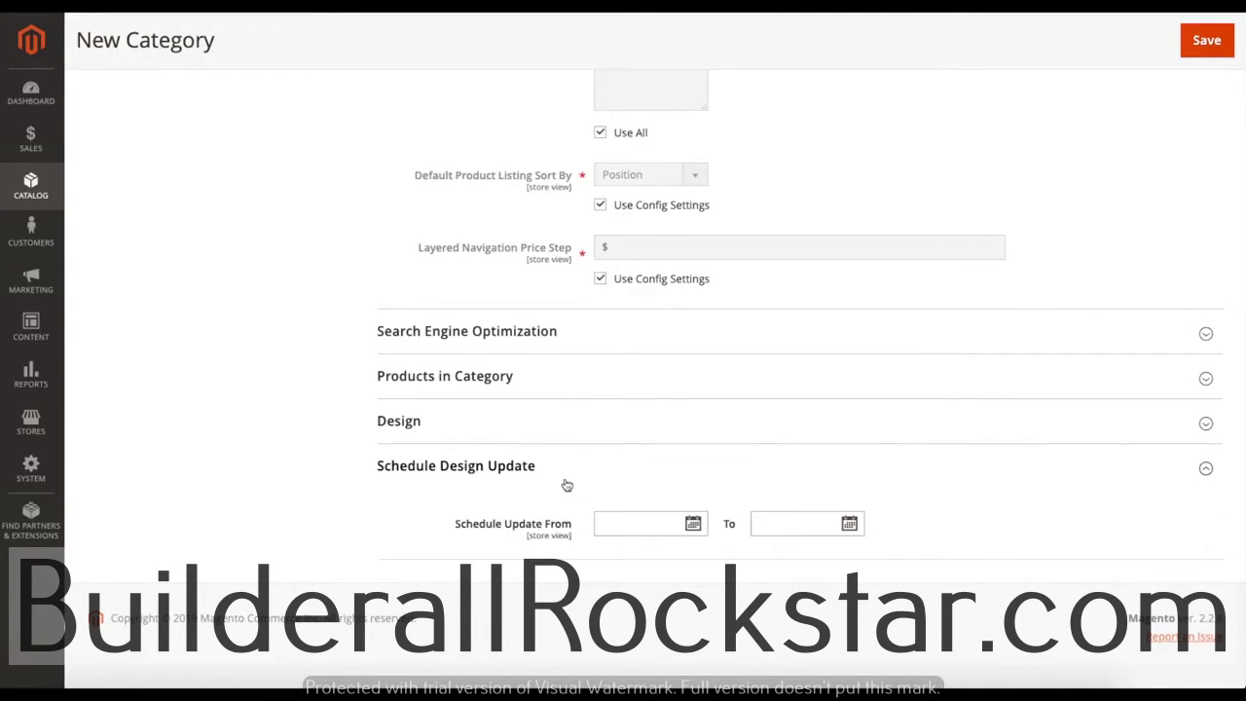
{"action": "scroll", "coordinate": [566, 484], "scroll_direction": "up", "scroll_amount": 10}
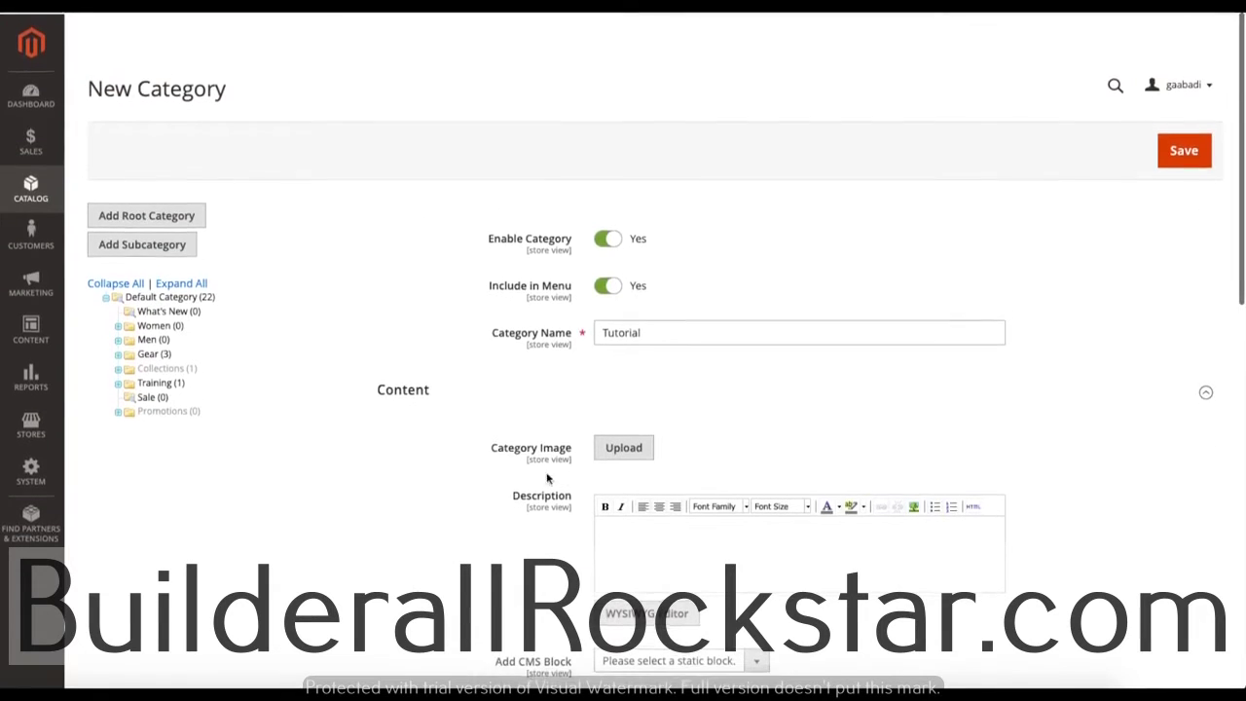
{"action": "left_click", "coordinate": [1205, 164]}
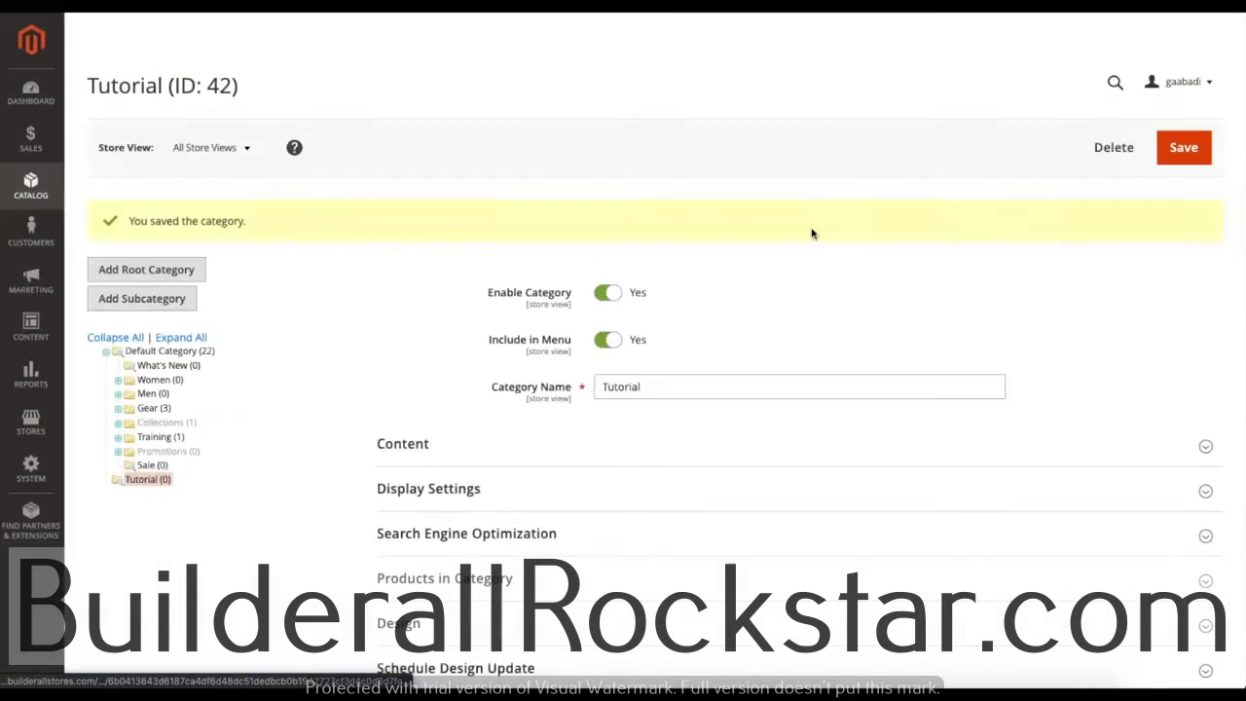
Step: Move the Tutorial category into the Training category in the category tree, confirm the move, and save the category
{"action": "left_click", "coordinate": [134, 481]}
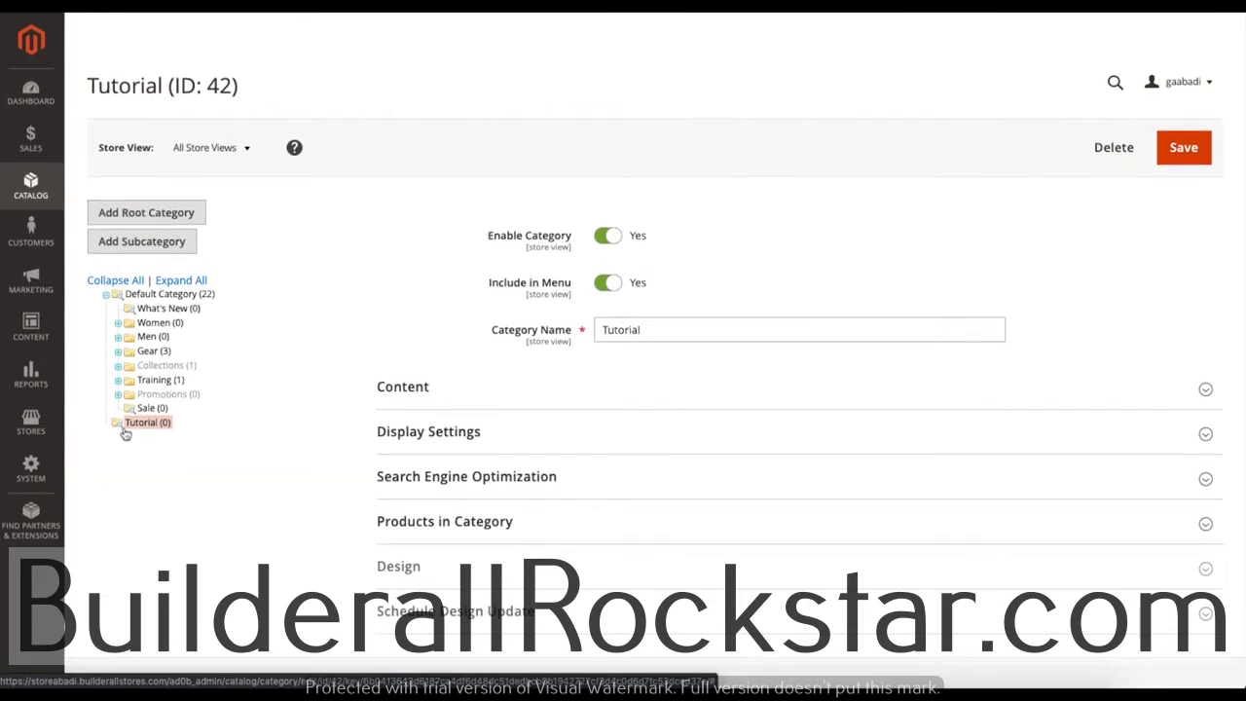
{"action": "left_click_drag", "start_coordinate": [130, 426], "coordinate": [149, 386]}
{"action": "left_click", "coordinate": [775, 201]}
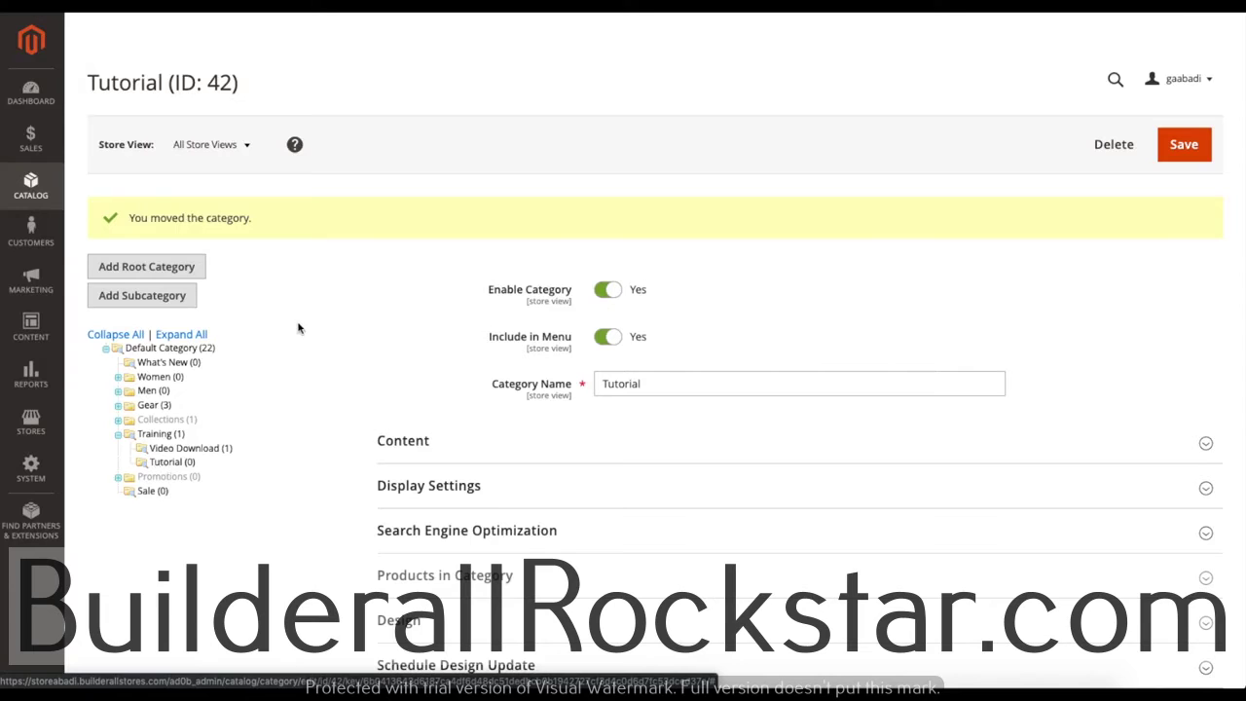
{"action": "scroll", "coordinate": [337, 332], "scroll_direction": "down", "scroll_amount": 1}
{"action": "scroll", "coordinate": [337, 332], "scroll_direction": "up", "scroll_amount": 1}
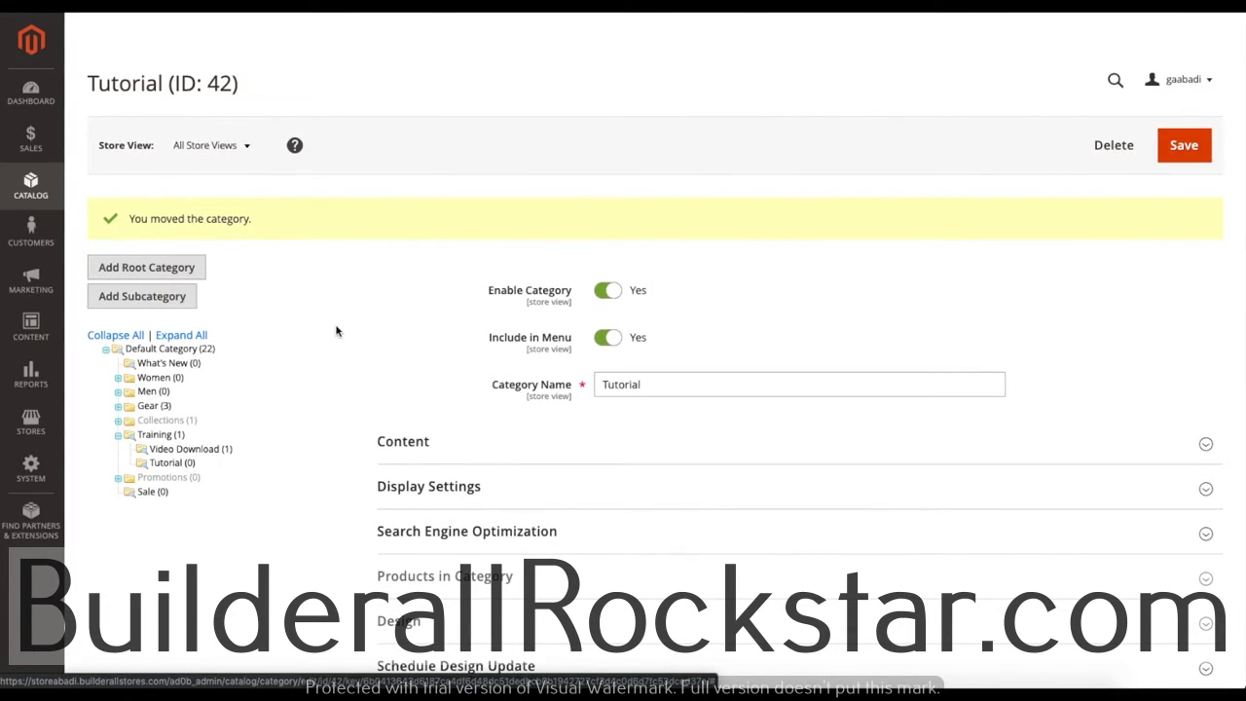
{"action": "scroll", "coordinate": [380, 328], "scroll_direction": "up", "scroll_amount": 1}
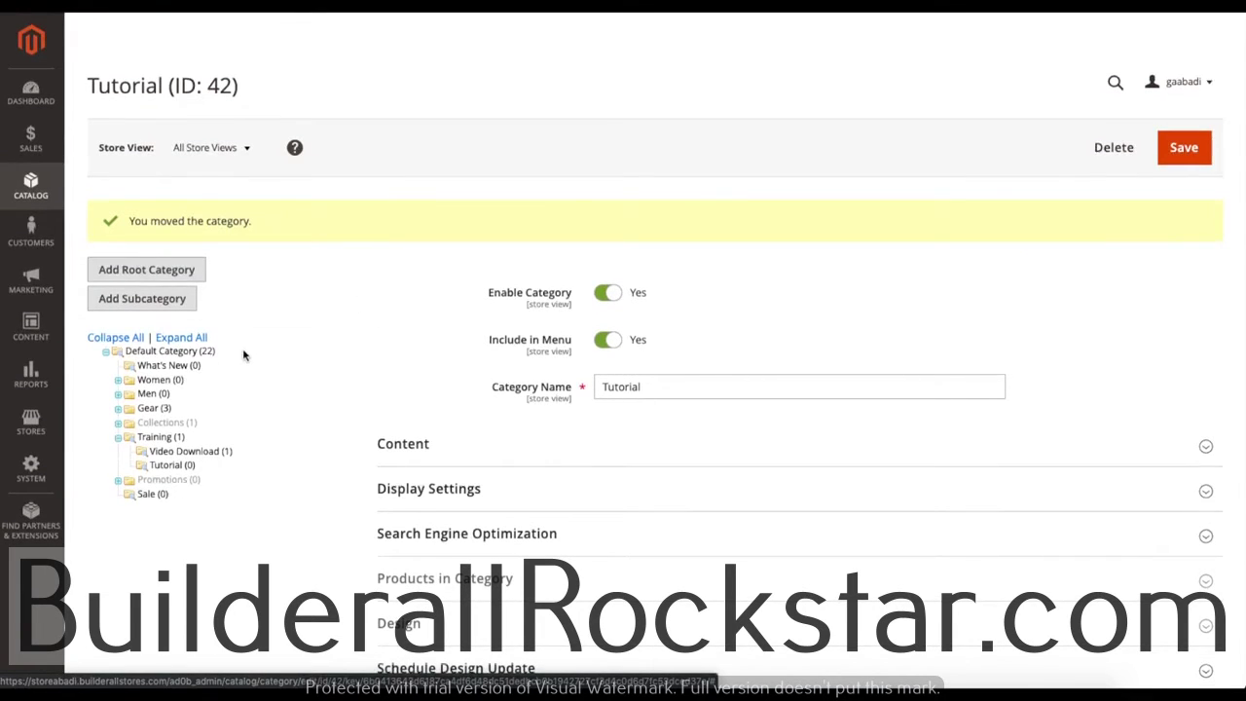
{"action": "left_click", "coordinate": [1182, 161]}
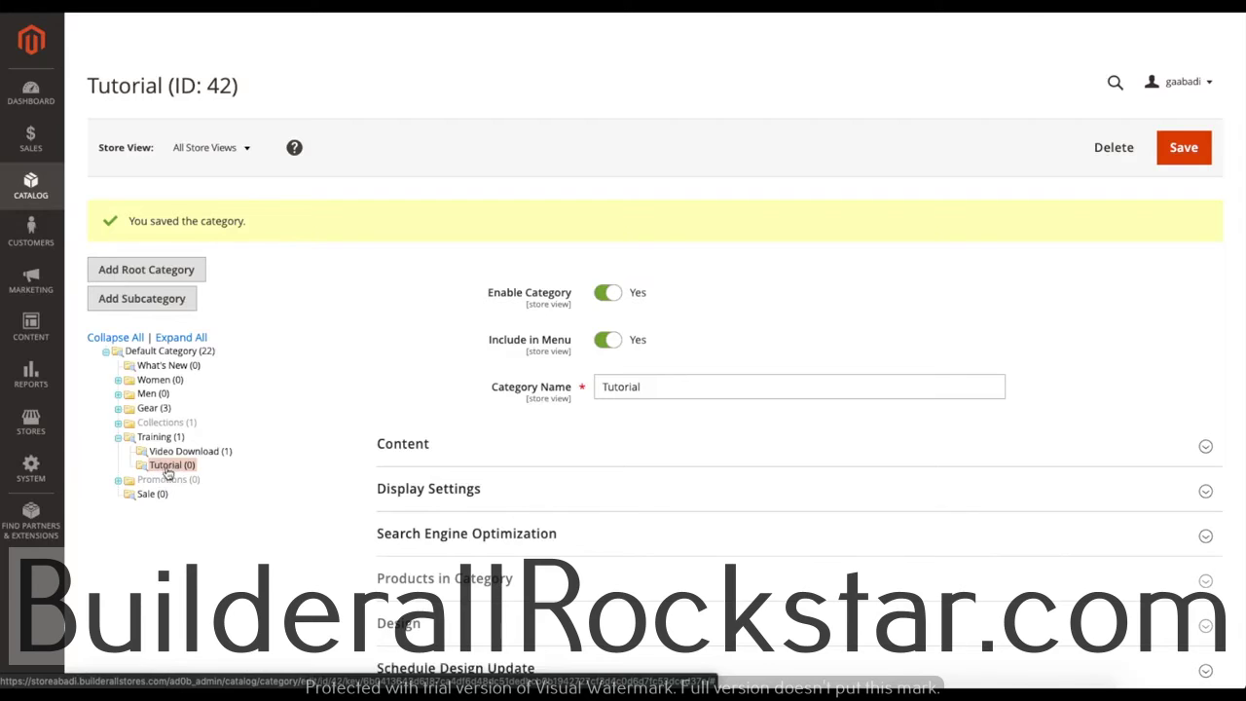
Step: Open the Cache Management page from the System tools
{"action": "left_click", "coordinate": [37, 467]}
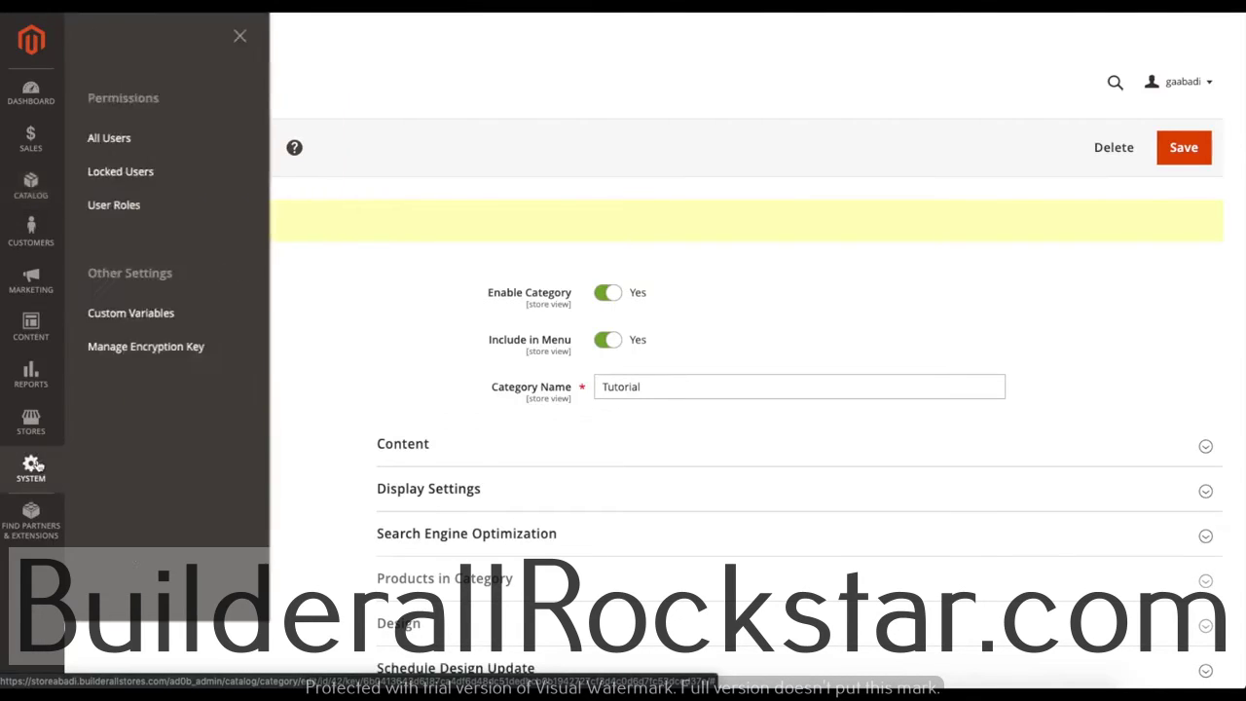
{"action": "left_click", "coordinate": [109, 457]}
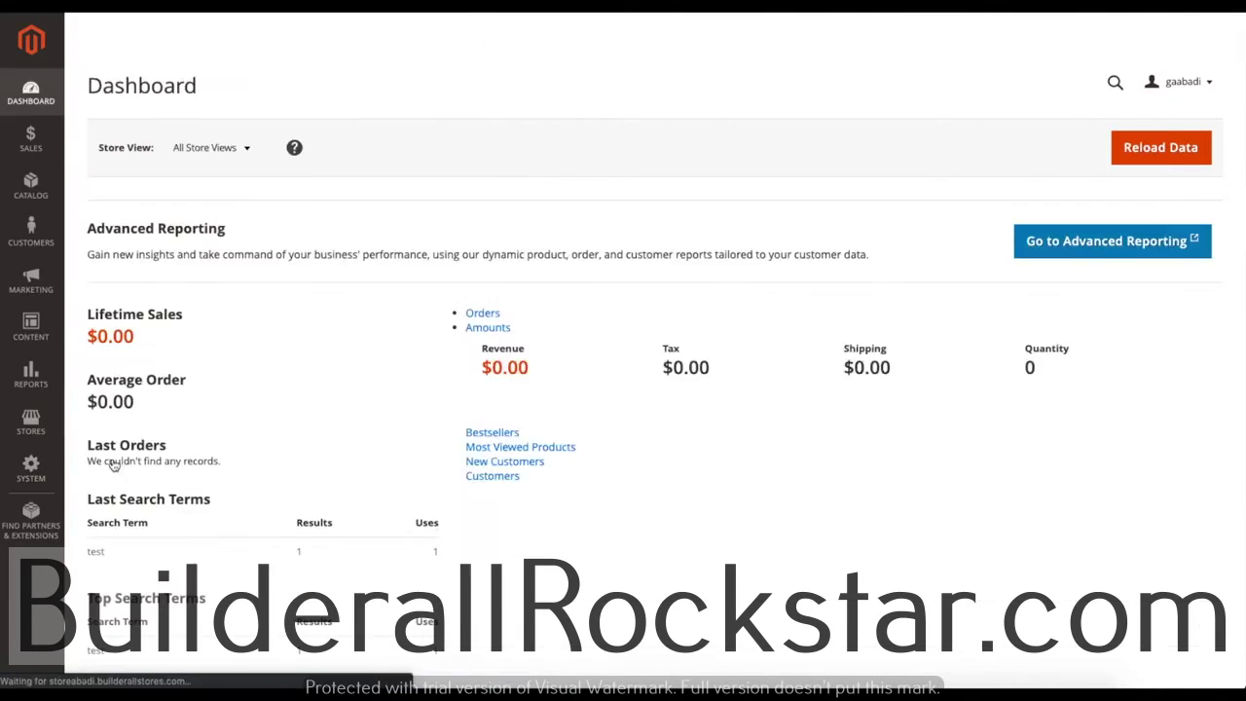
{"action": "left_click", "coordinate": [31, 467]}
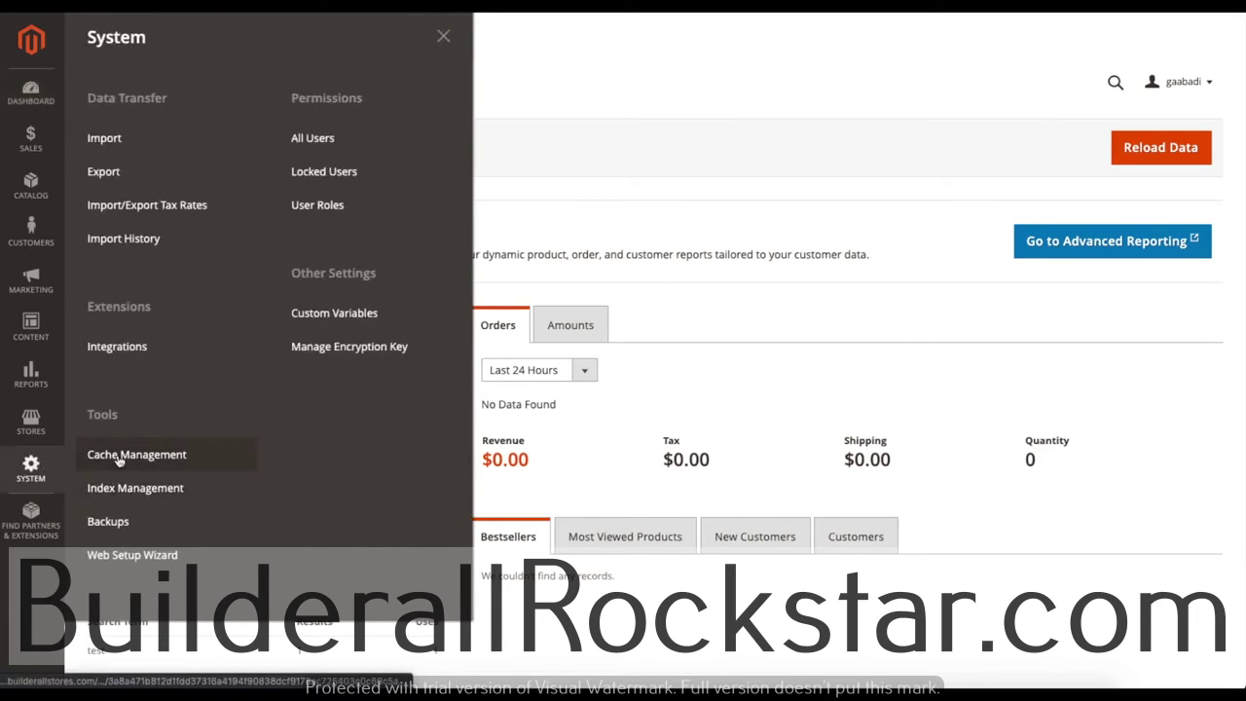
{"action": "left_click", "coordinate": [118, 453]}
Step: Select all cache types in the Cache Management list and submit the Refresh action for them
{"action": "scroll", "coordinate": [406, 391], "scroll_direction": "down", "scroll_amount": 3}
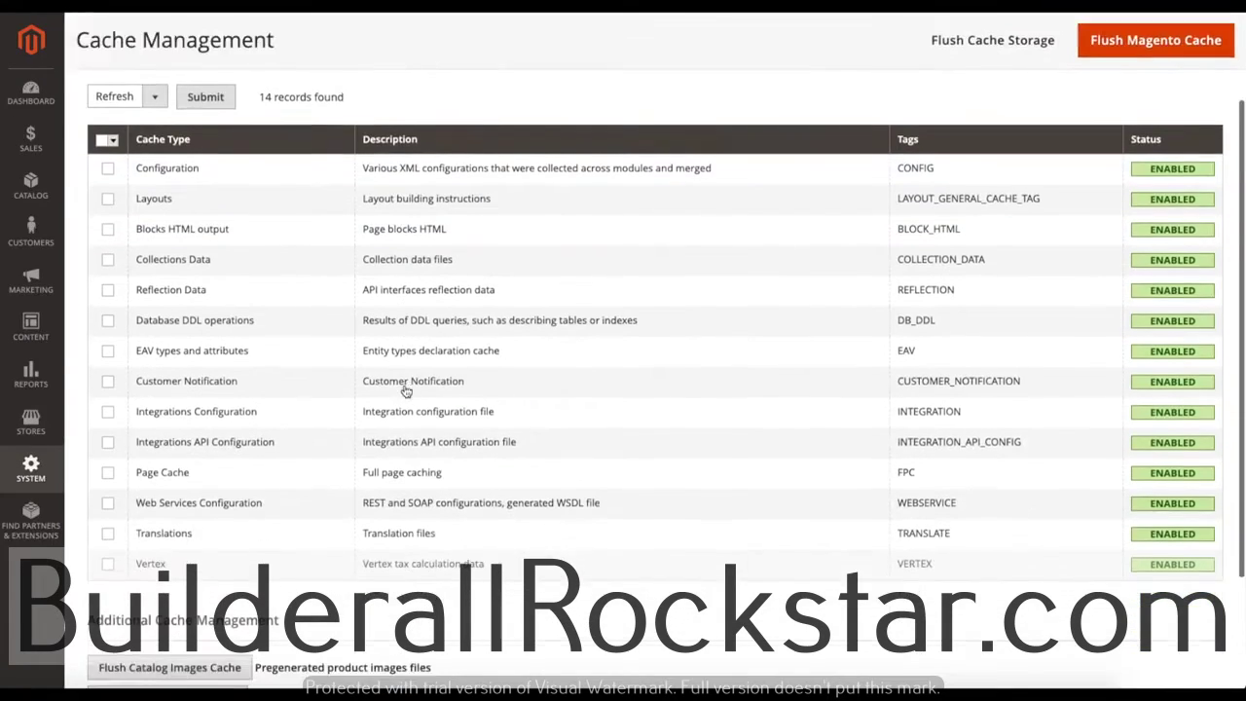
{"action": "scroll", "coordinate": [390, 379], "scroll_direction": "up", "scroll_amount": 3}
{"action": "scroll", "coordinate": [759, 356], "scroll_direction": "down", "scroll_amount": 2}
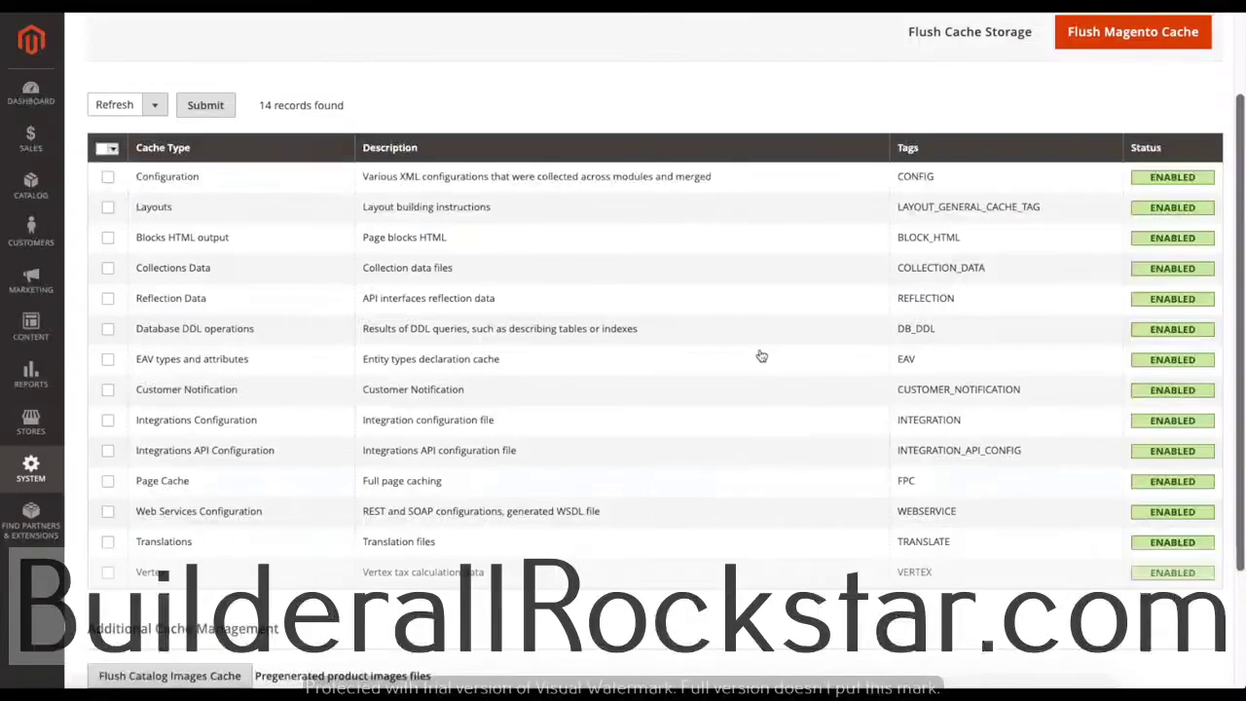
{"action": "scroll", "coordinate": [314, 193], "scroll_direction": "up", "scroll_amount": 2}
{"action": "left_click", "coordinate": [111, 212]}
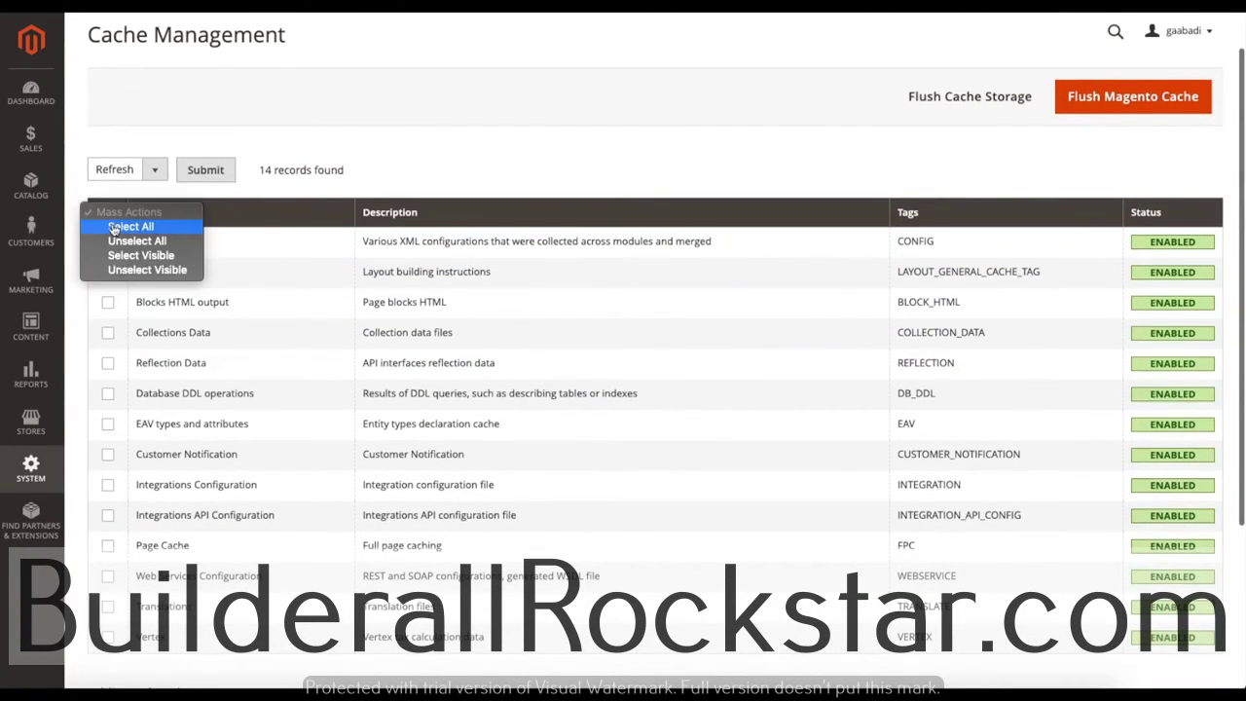
{"action": "left_click", "coordinate": [203, 185]}
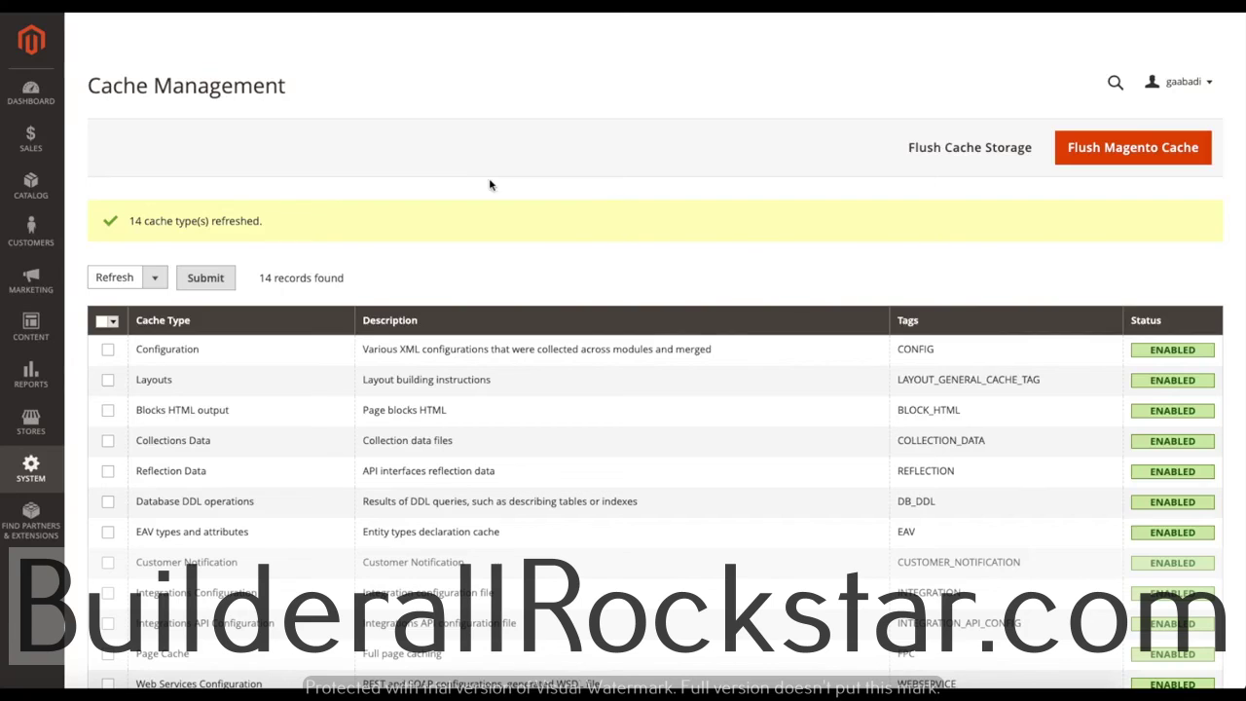
{"action": "scroll", "coordinate": [635, 200], "scroll_direction": "down", "scroll_amount": 2}
{"action": "scroll", "coordinate": [636, 198], "scroll_direction": "up", "scroll_amount": 2}
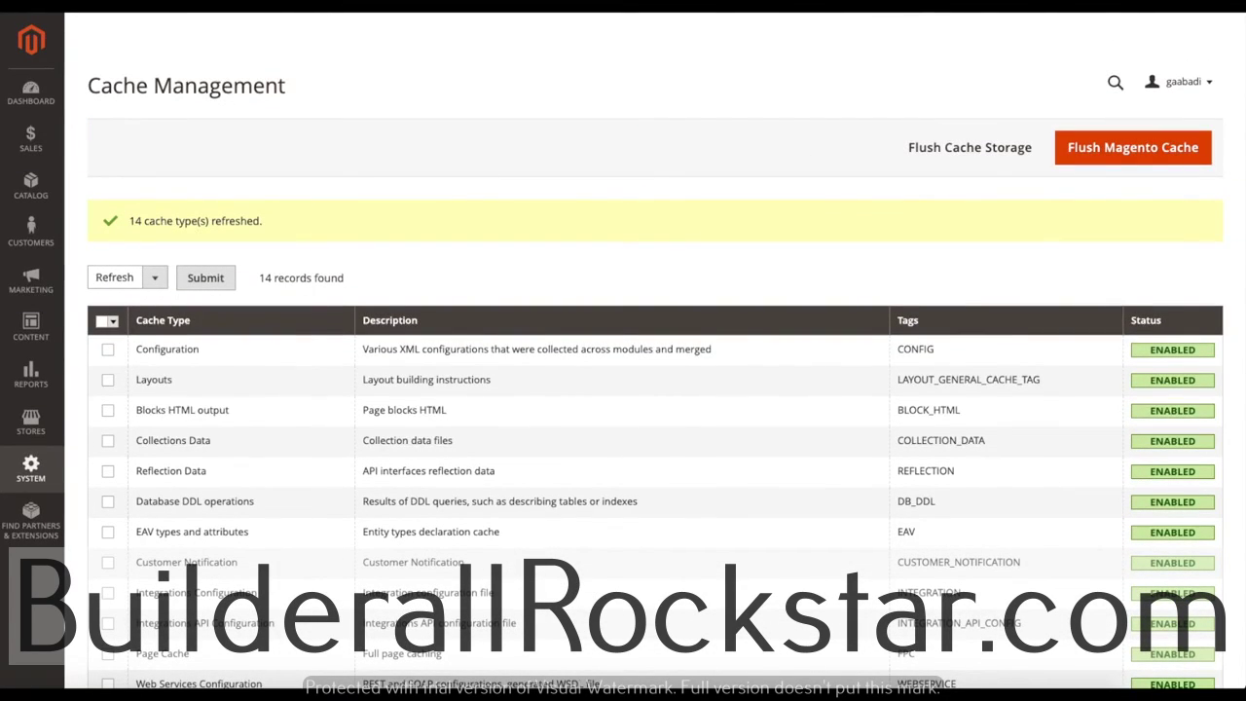